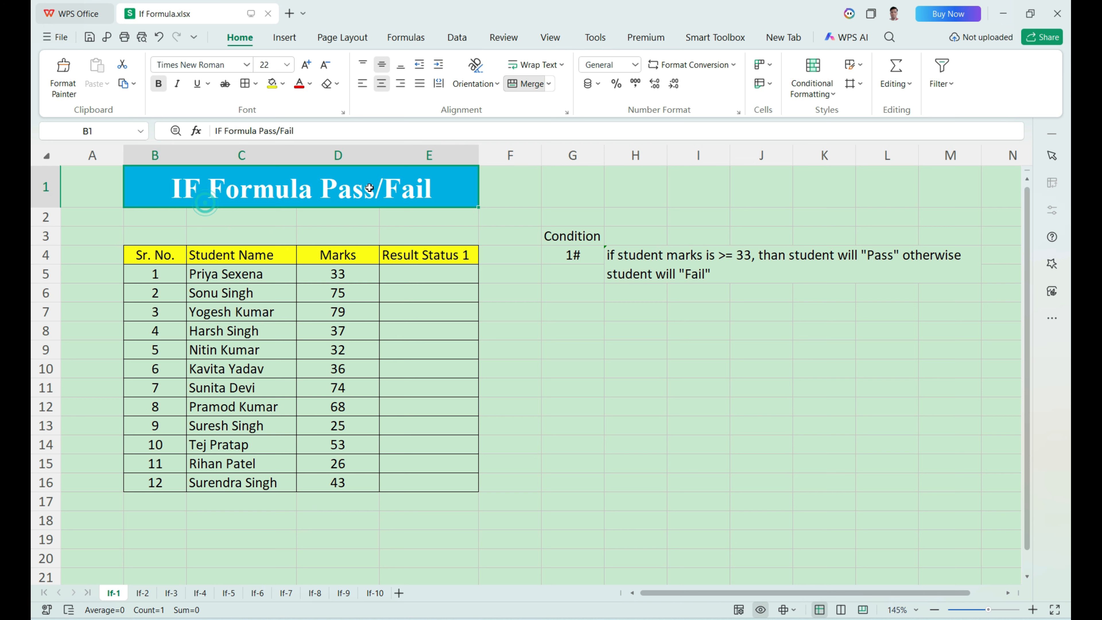
Examine the student names, marks and Result Status 1 column, along with the pass/fail condition in H4
{"action": "left_click_drag", "start_coordinate": [234, 264], "coordinate": [251, 483]}
{"action": "left_click_drag", "start_coordinate": [358, 274], "coordinate": [358, 482]}
{"action": "left_click_drag", "start_coordinate": [357, 278], "coordinate": [360, 483]}
{"action": "left_click", "coordinate": [435, 277]}
{"action": "left_click_drag", "start_coordinate": [435, 277], "coordinate": [444, 480]}
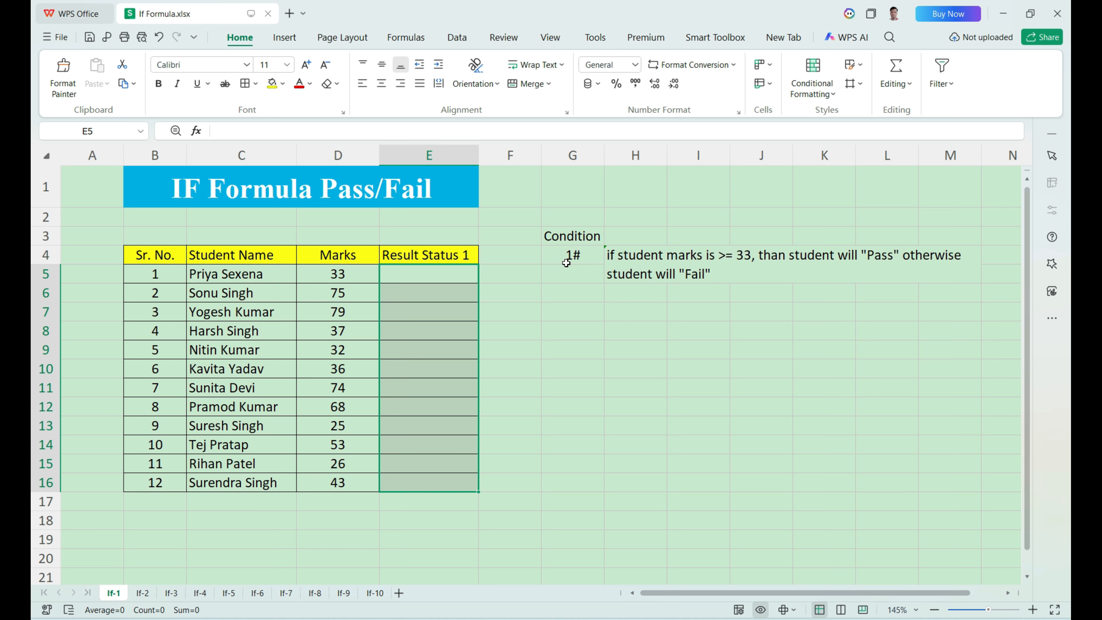
{"action": "left_click", "coordinate": [611, 259]}
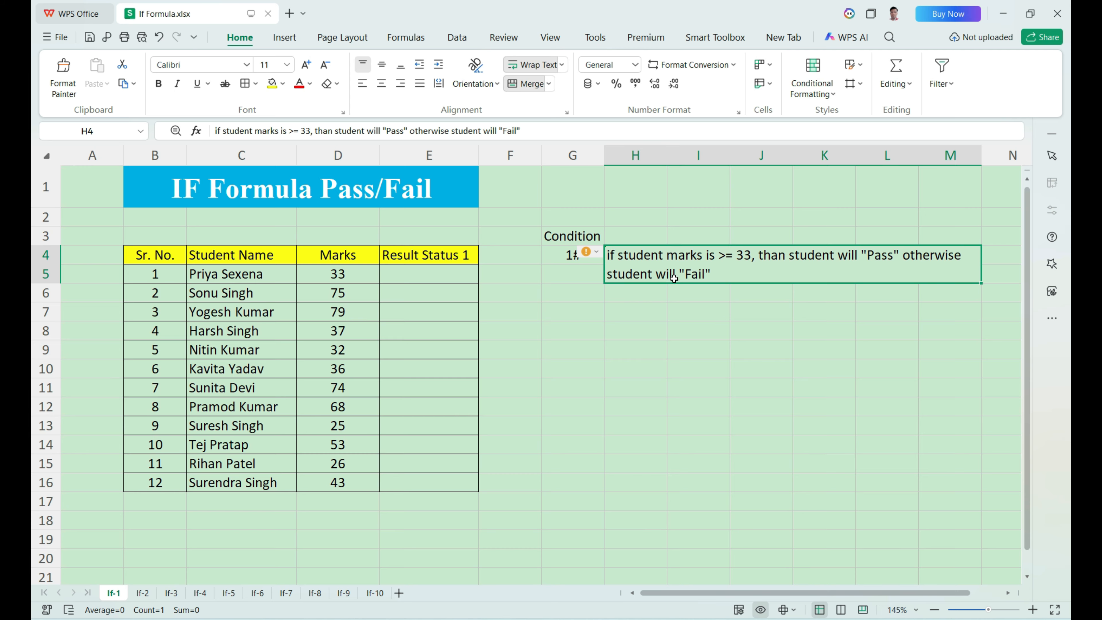
{"action": "left_click", "coordinate": [335, 273]}
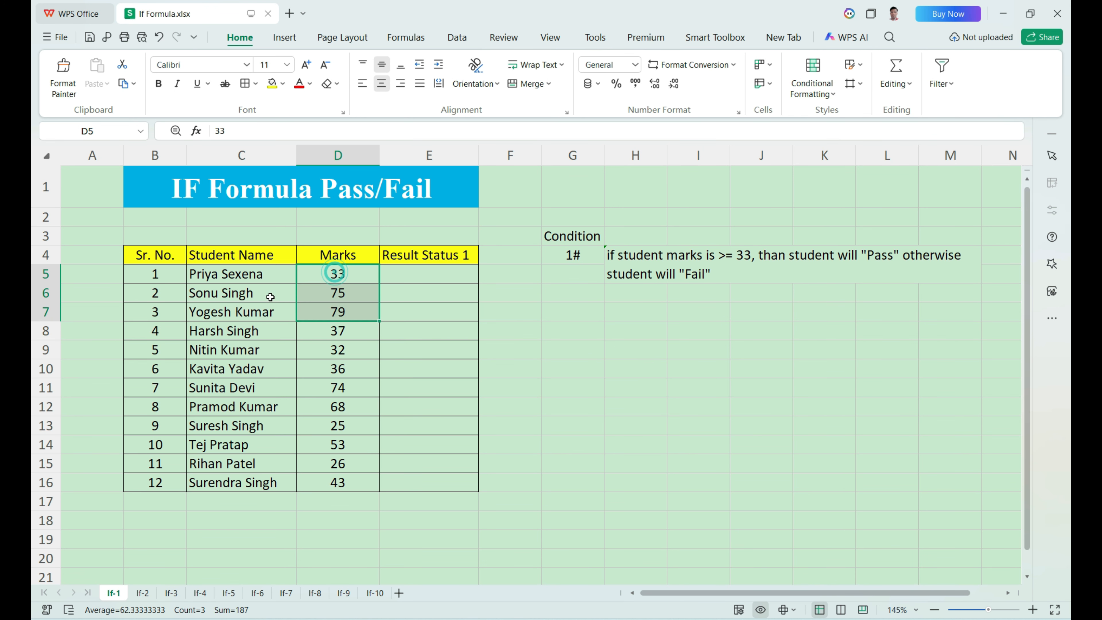
{"action": "left_click_drag", "start_coordinate": [268, 275], "coordinate": [295, 439]}
{"action": "left_click_drag", "start_coordinate": [344, 274], "coordinate": [347, 463]}
{"action": "left_click", "coordinate": [351, 274]}
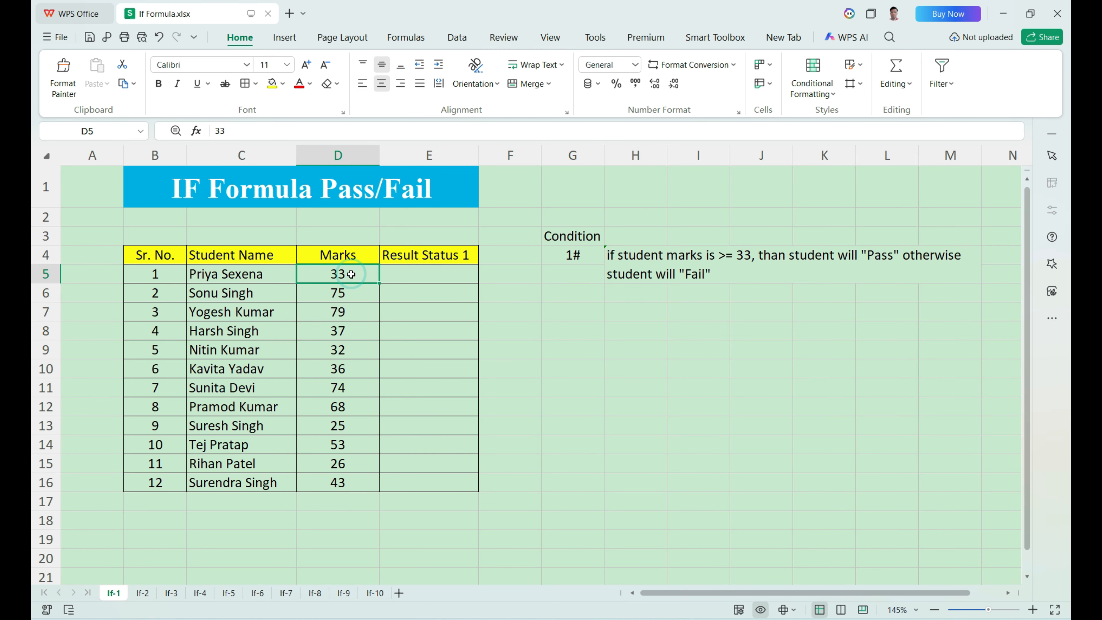
{"action": "left_click", "coordinate": [434, 270]}
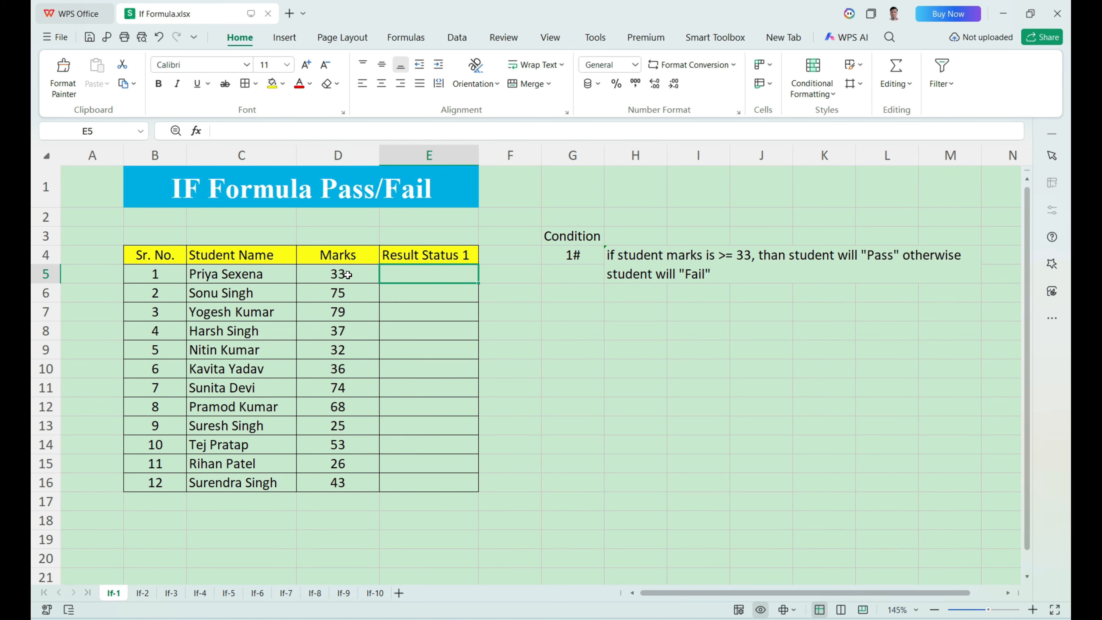
{"action": "left_click", "coordinate": [357, 276]}
{"action": "left_click_drag", "start_coordinate": [384, 274], "coordinate": [408, 414]}
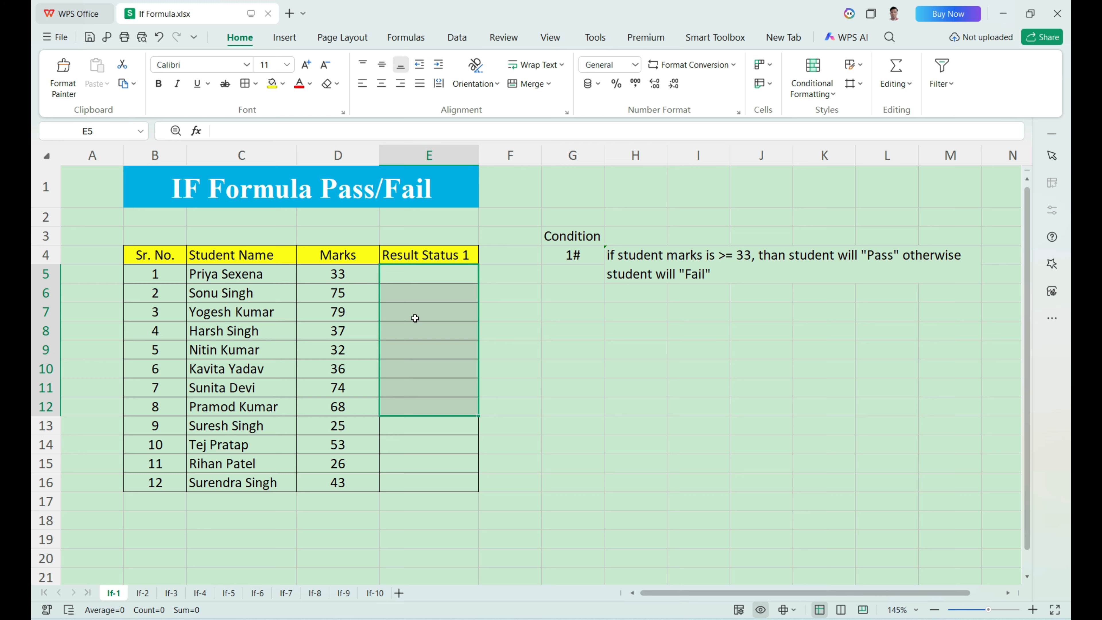
Begin an IF formula in cell E5 and review its logical test, value-if-true and value-if-false arguments
{"action": "left_click", "coordinate": [410, 277]}
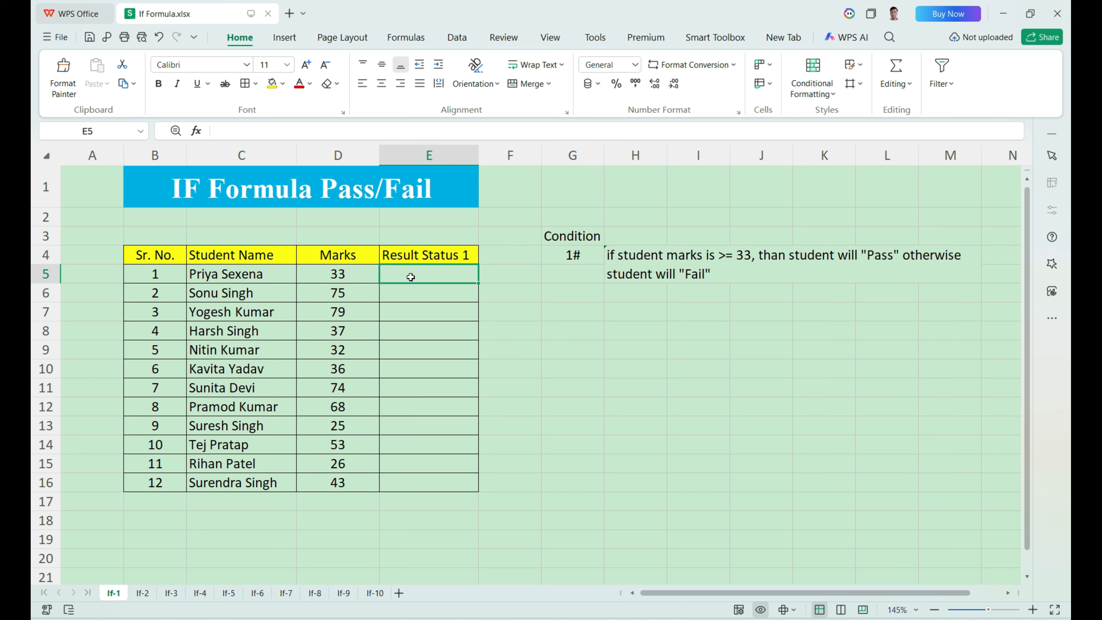
{"action": "type", "text": "=IF"}
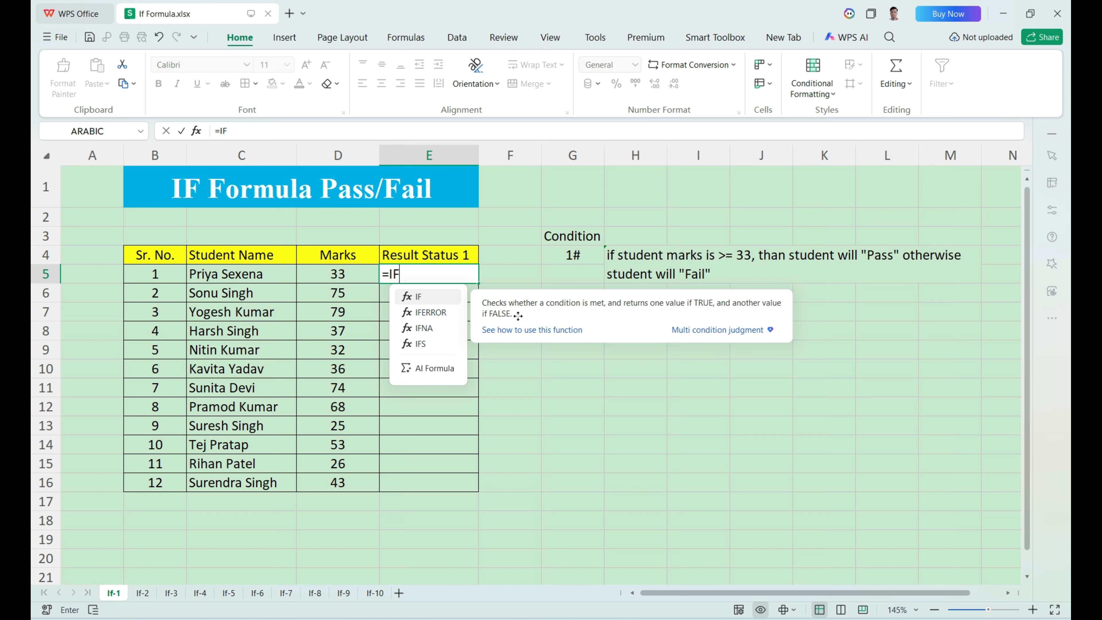
{"action": "key", "text": "Tab"}
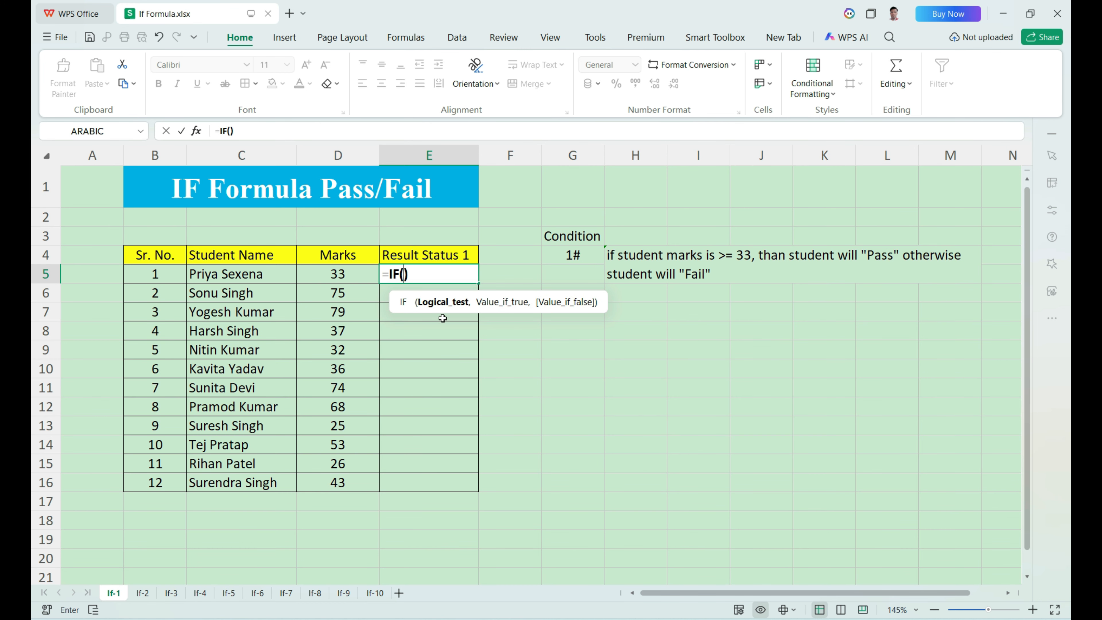
{"action": "left_click", "coordinate": [441, 303]}
{"action": "left_click", "coordinate": [504, 305]}
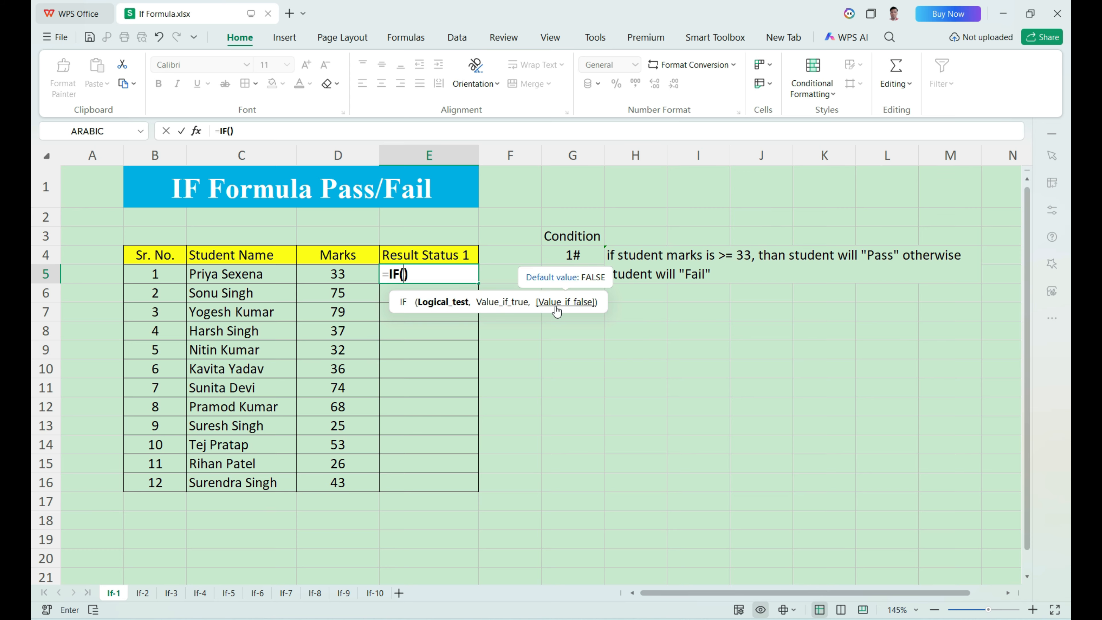
{"action": "left_click", "coordinate": [459, 301]}
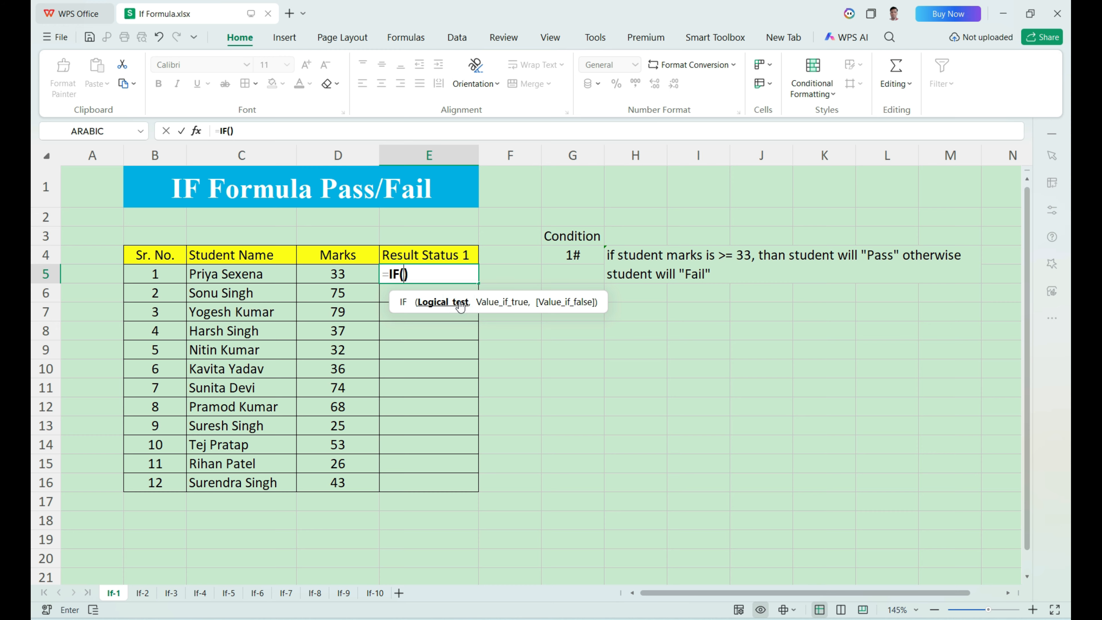
{"action": "left_click", "coordinate": [340, 274]}
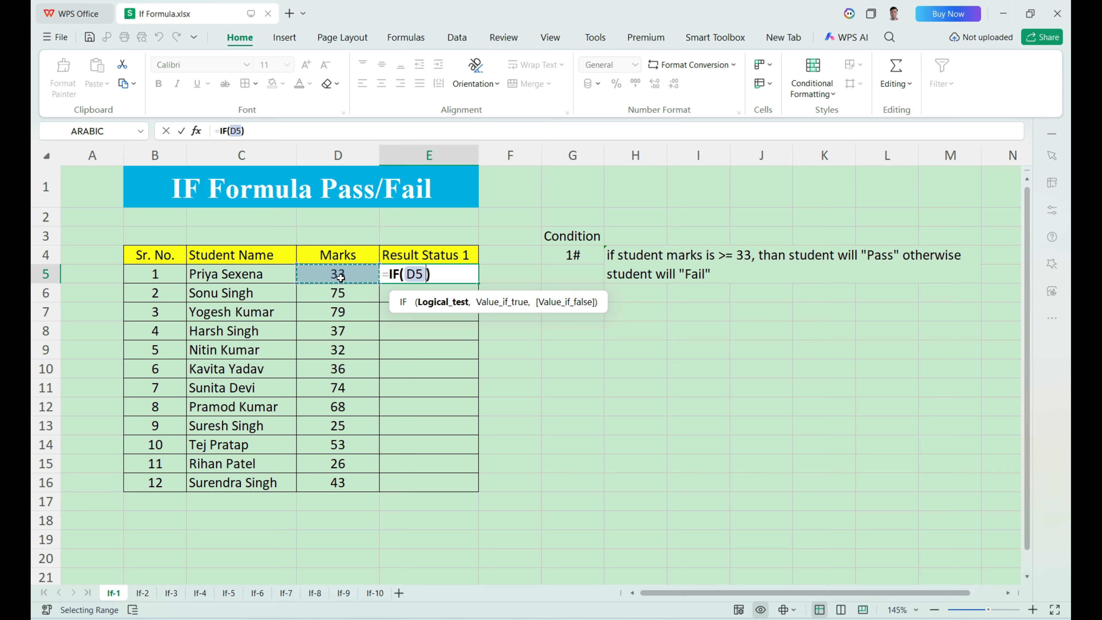
{"action": "type", "text": ">="}
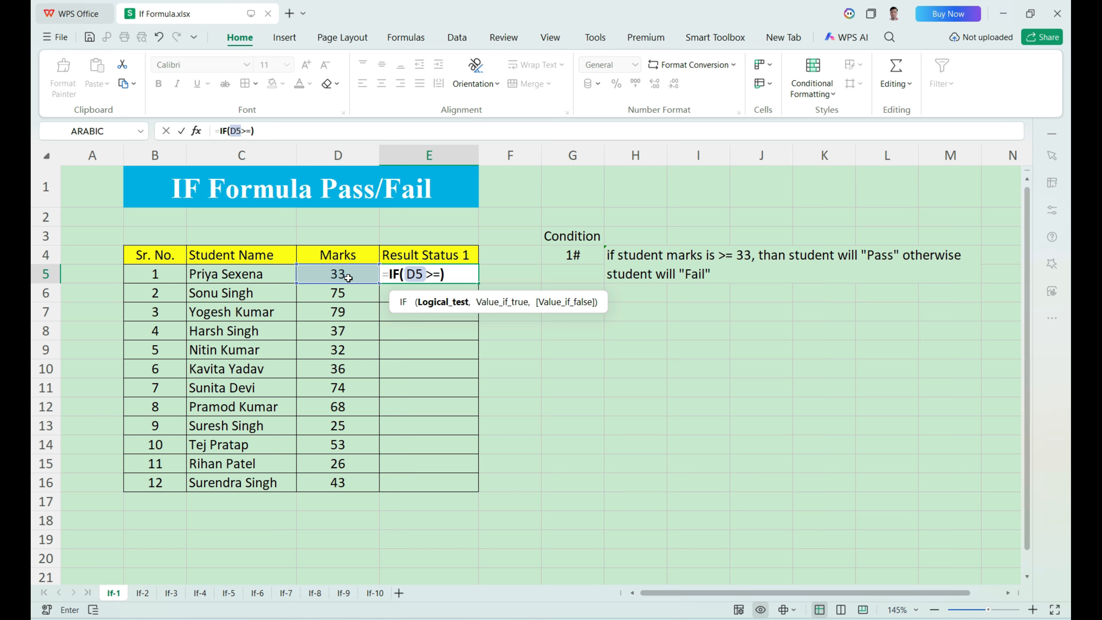
{"action": "type", "text": "33,"}
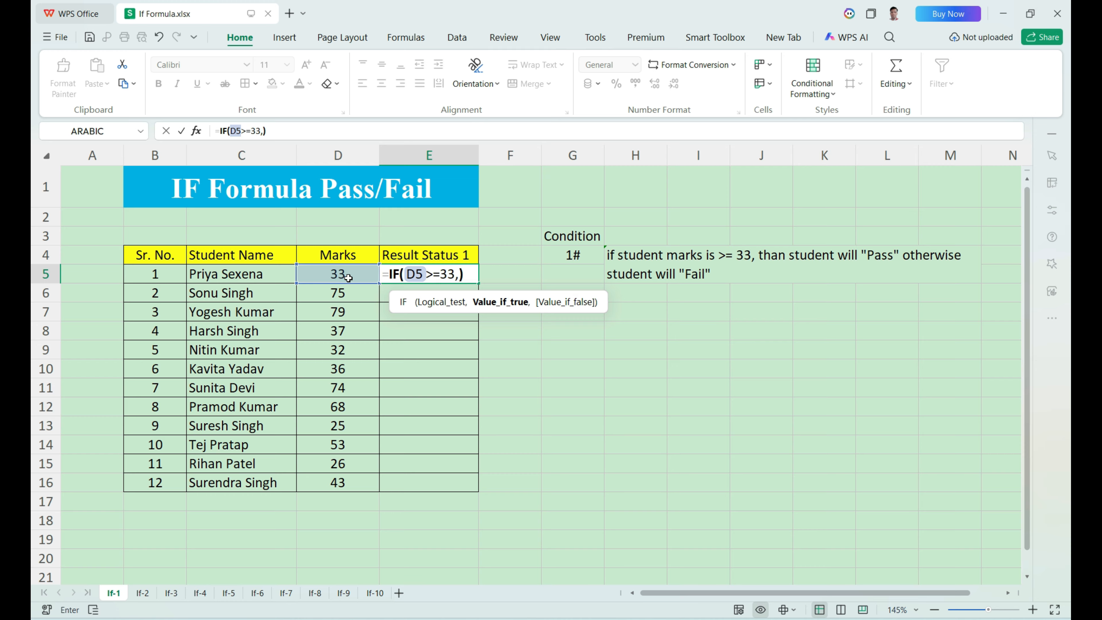
{"action": "left_click", "coordinate": [447, 304]}
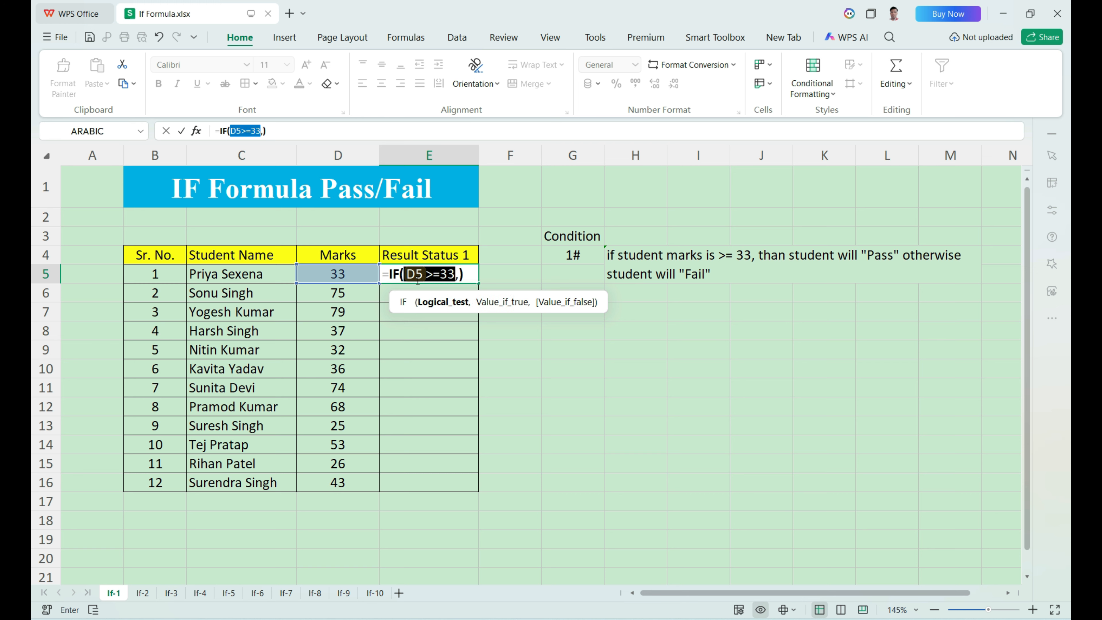
{"action": "left_click", "coordinate": [460, 276]}
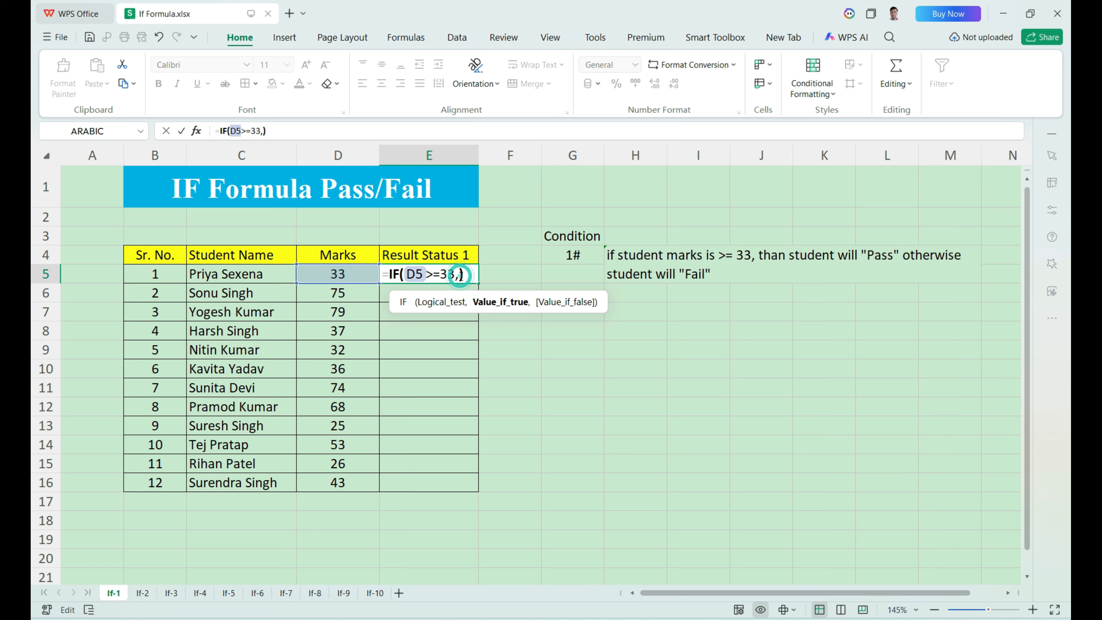
{"action": "key", "text": "BackSpace"}
{"action": "key", "text": "BackSpace"}
{"action": "key", "text": "BackSpace"}
{"action": "key", "text": "BackSpace"}
{"action": "key", "text": "BackSpace"}
{"action": "key", "text": "BackSpace"}
{"action": "key", "text": "BackSpace"}
{"action": "key", "text": "BackSpace"}
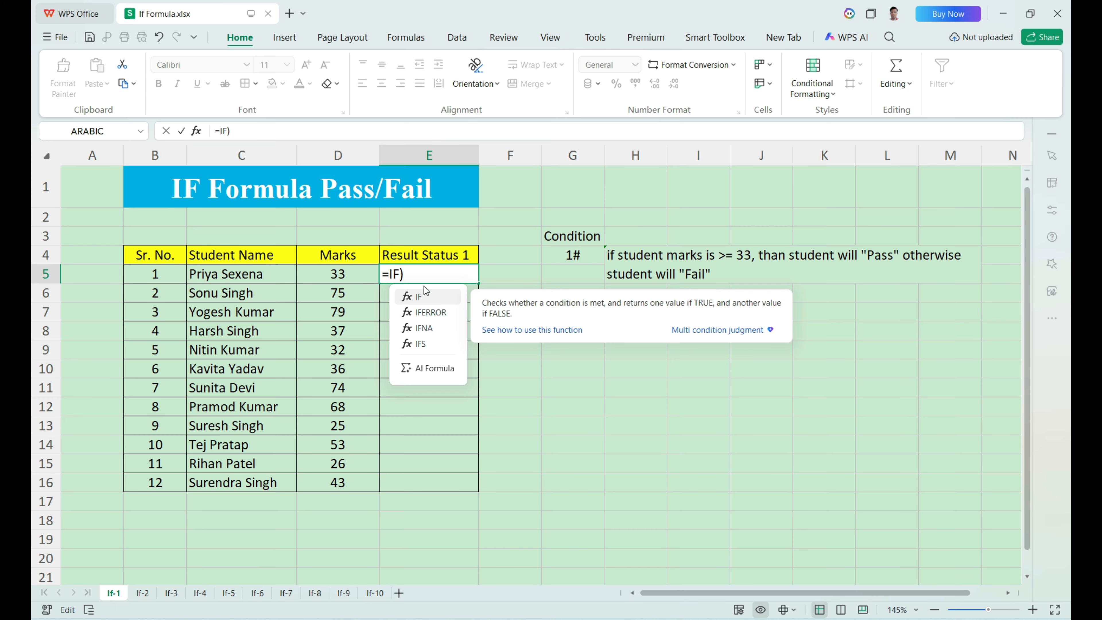
{"action": "left_click", "coordinate": [419, 296]}
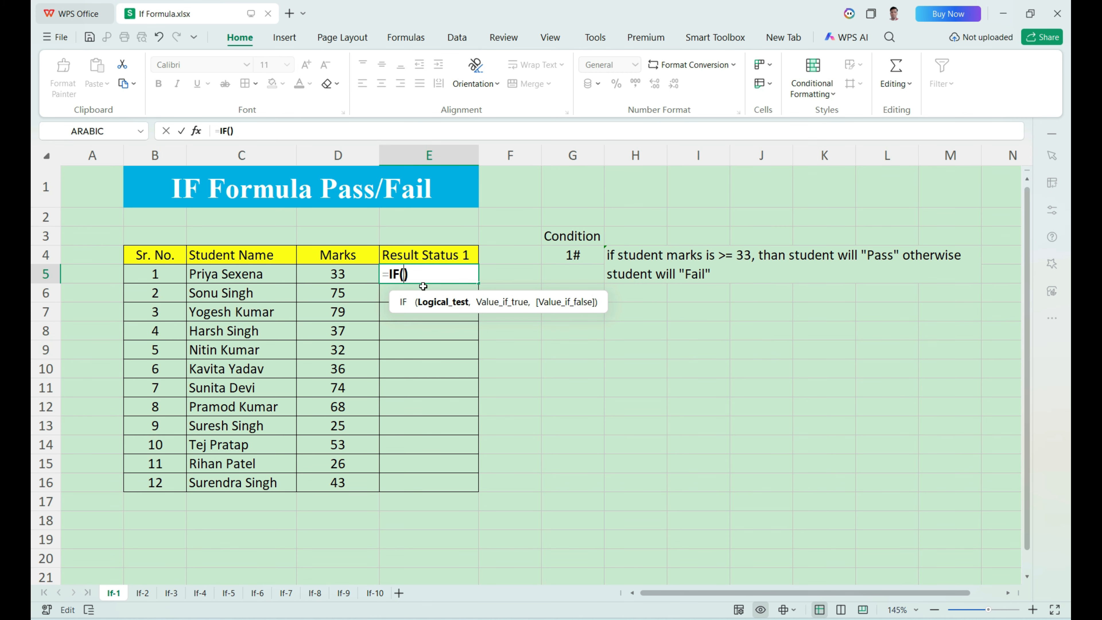
Set the IF formula's logical test to D5>=33 and its value if true to "Pass"
{"action": "left_click", "coordinate": [354, 275]}
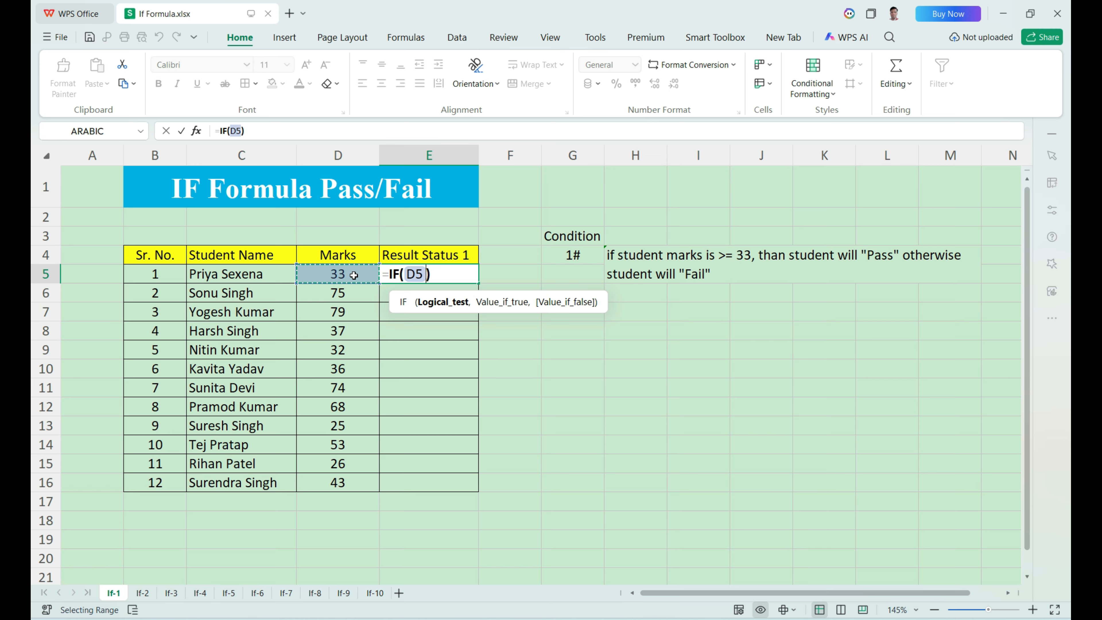
{"action": "type", "text": ">="}
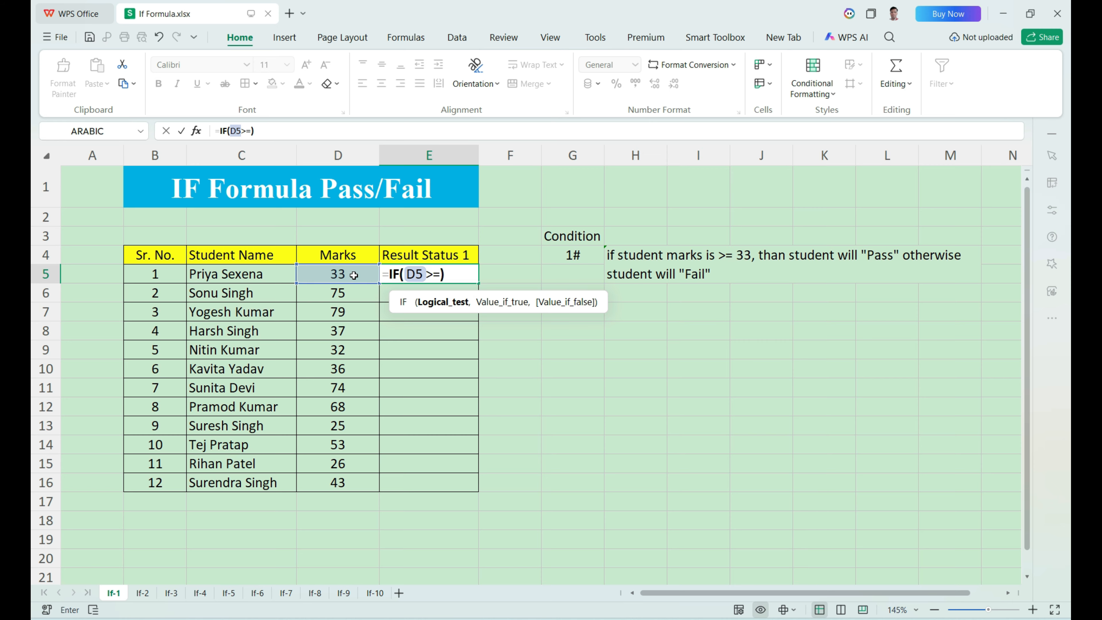
{"action": "type", "text": "33,"}
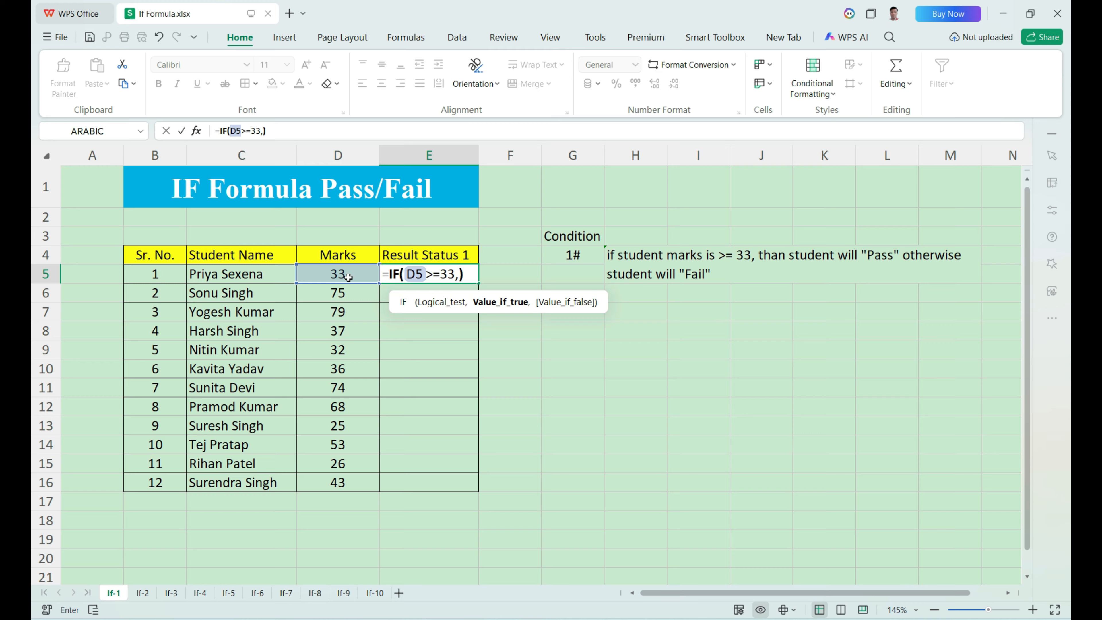
{"action": "type", "text": "\"Pass"}
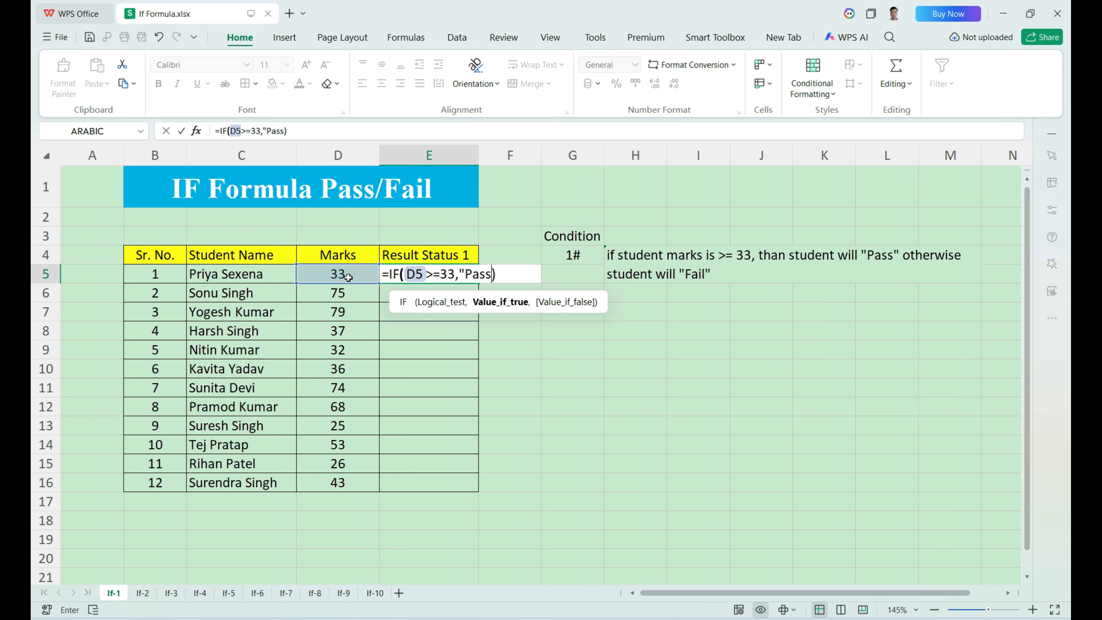
{"action": "type", "text": "\","}
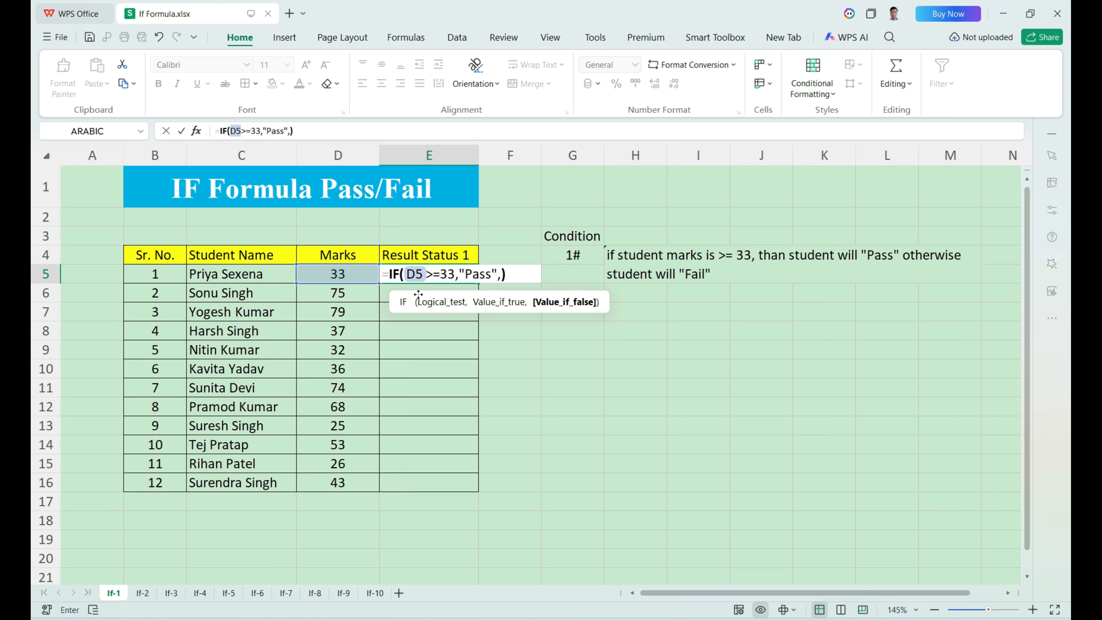
Set the value if false to "Fail", check each argument, and commit the IF formula in E5
{"action": "mouse_move", "coordinate": [554, 311]}
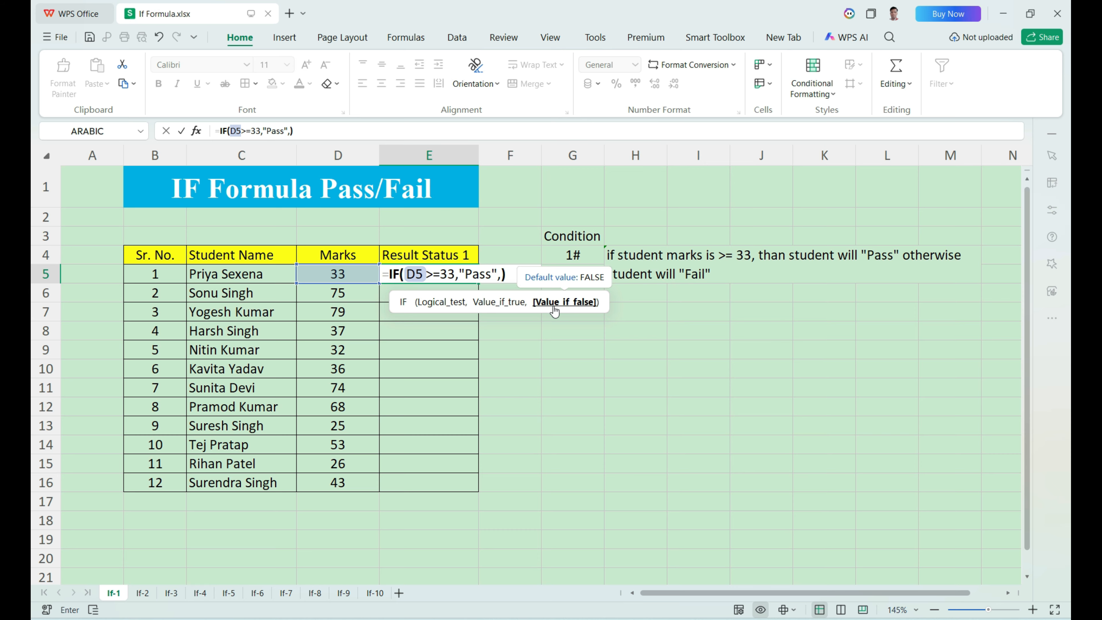
{"action": "type", "text": "\""}
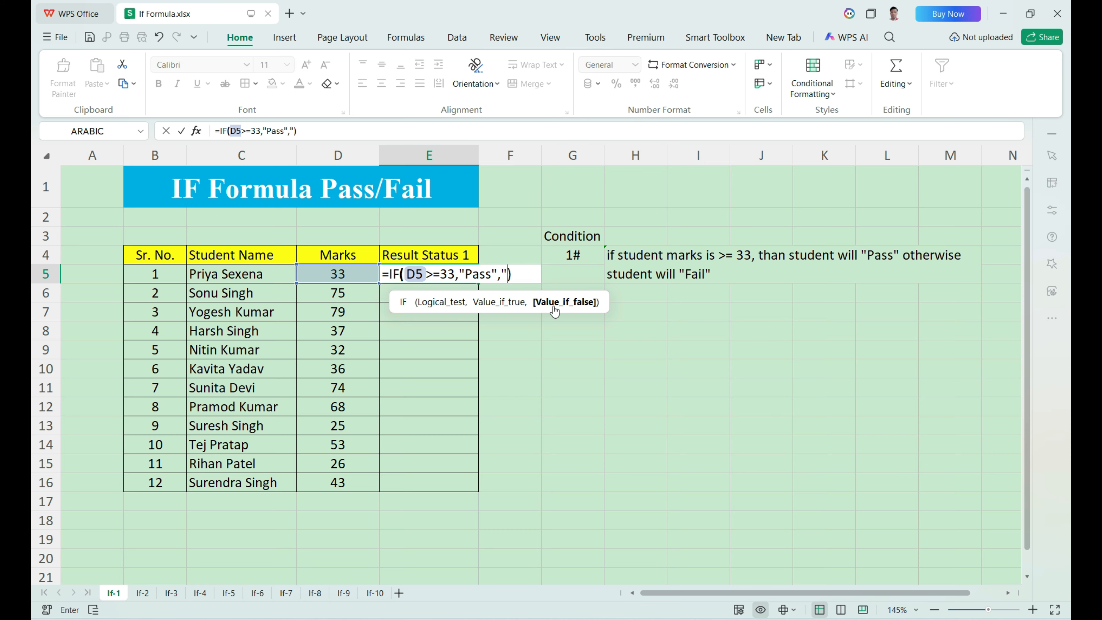
{"action": "type", "text": "Fail\""}
{"action": "left_click", "coordinate": [443, 302]}
{"action": "left_click", "coordinate": [492, 305]}
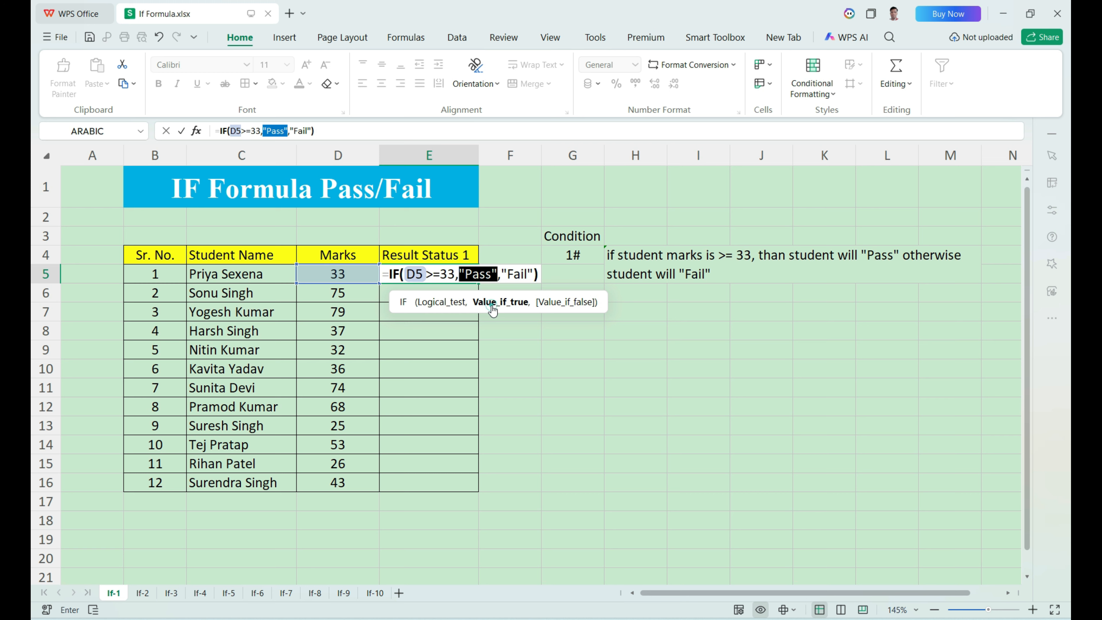
{"action": "left_click", "coordinate": [579, 305]}
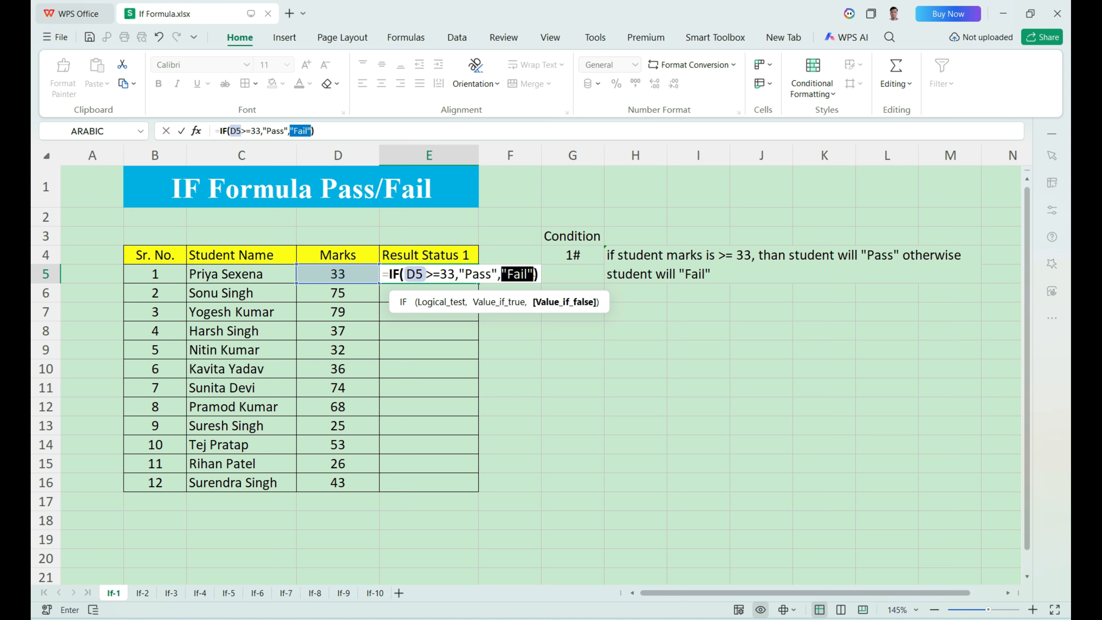
{"action": "key", "text": "Return"}
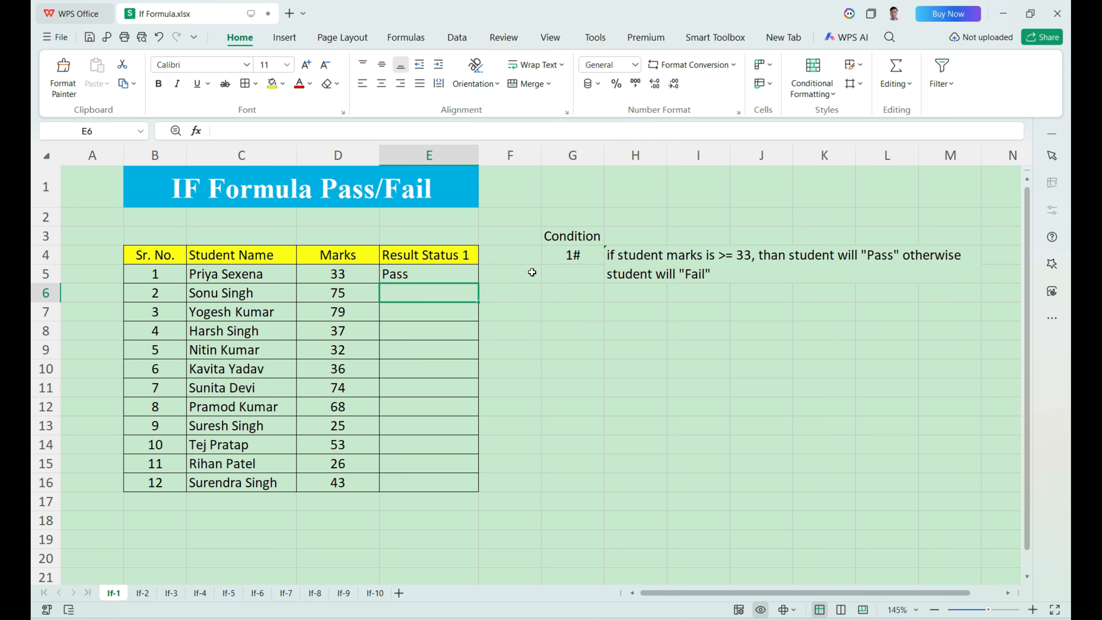
Fill the pass/fail formula from E5 down through E16 for all the students
{"action": "left_click", "coordinate": [476, 276]}
{"action": "left_click", "coordinate": [342, 275]}
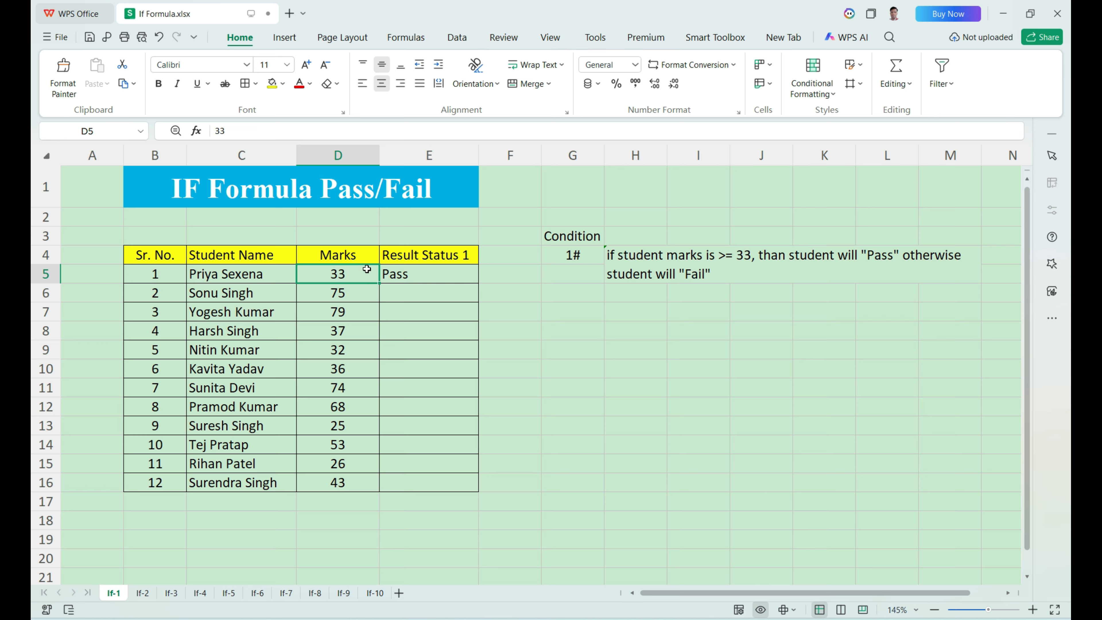
{"action": "left_click", "coordinate": [412, 270]}
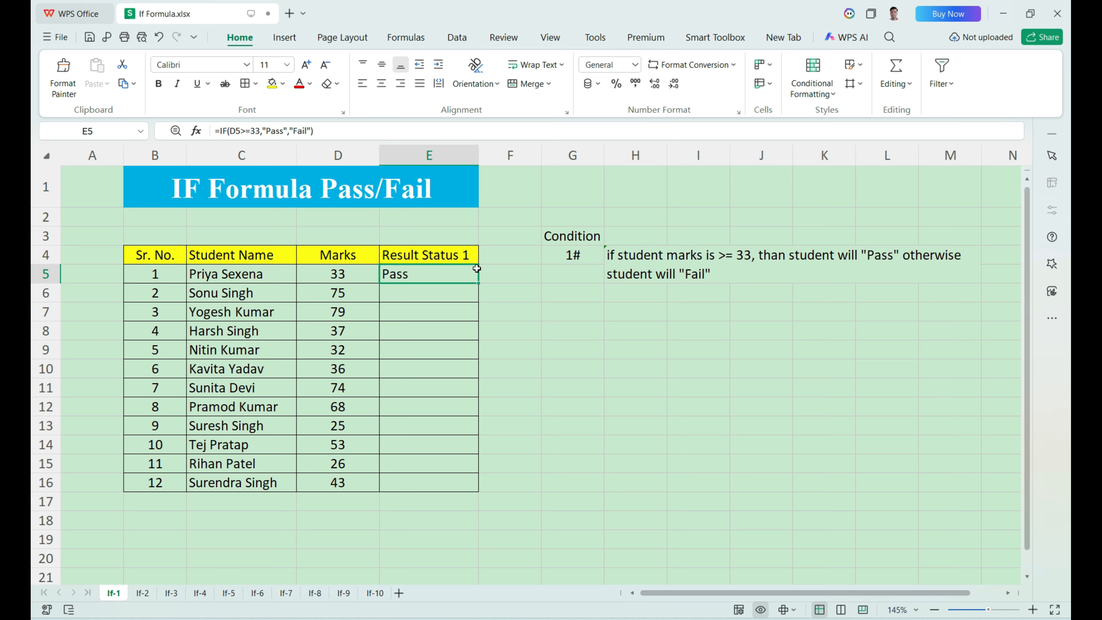
{"action": "left_click", "coordinate": [354, 279]}
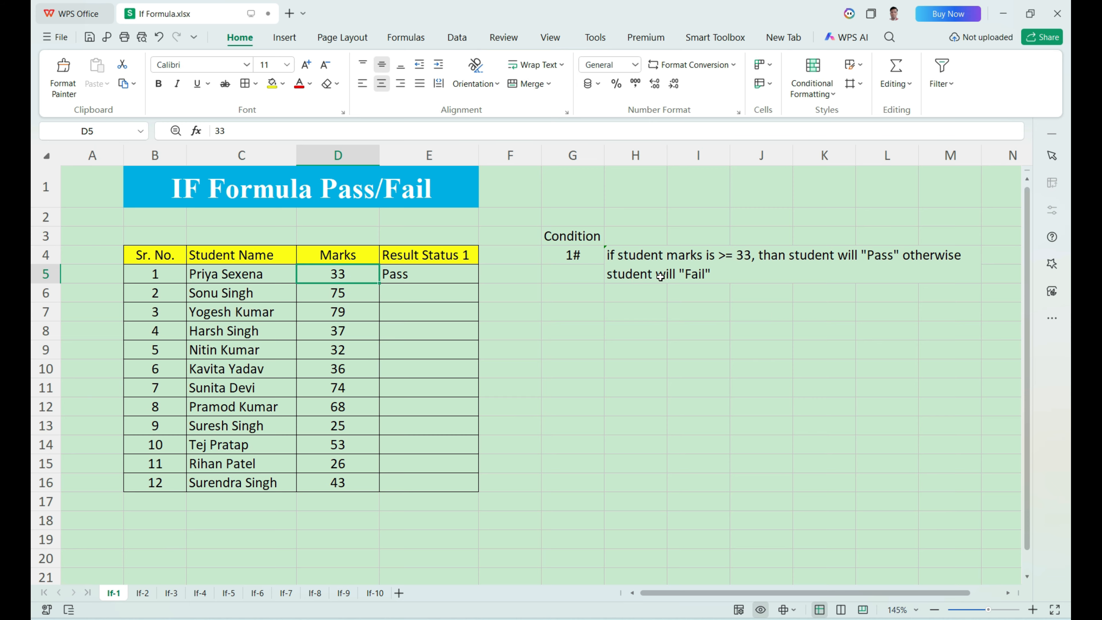
{"action": "left_click", "coordinate": [430, 273]}
{"action": "left_click_drag", "start_coordinate": [433, 292], "coordinate": [413, 492]}
{"action": "left_click", "coordinate": [434, 277]}
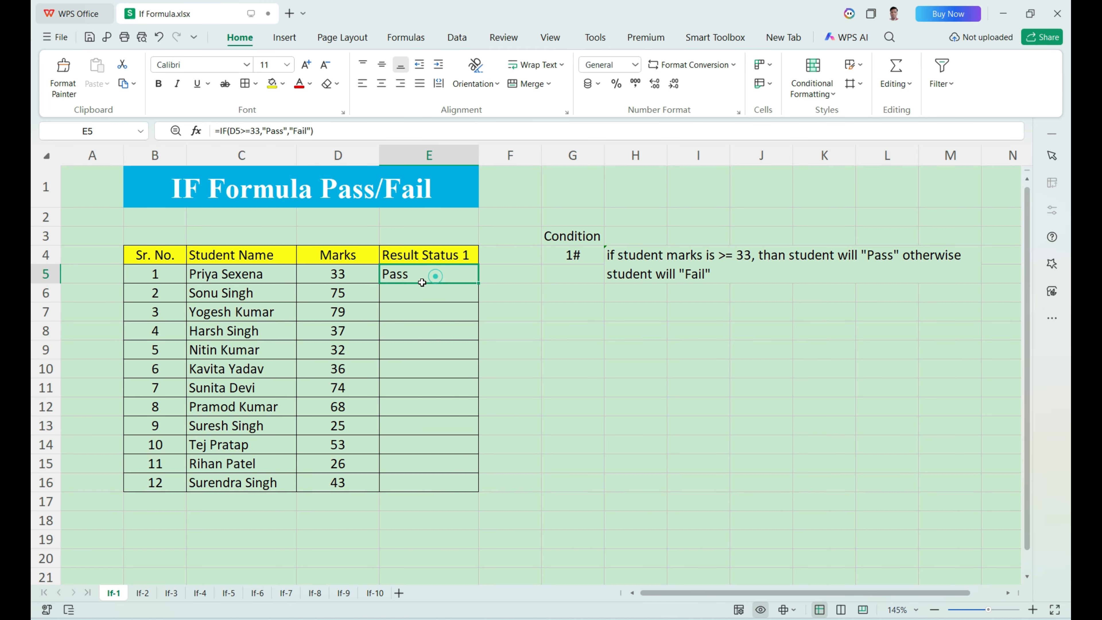
{"action": "left_click_drag", "start_coordinate": [479, 282], "coordinate": [480, 491]}
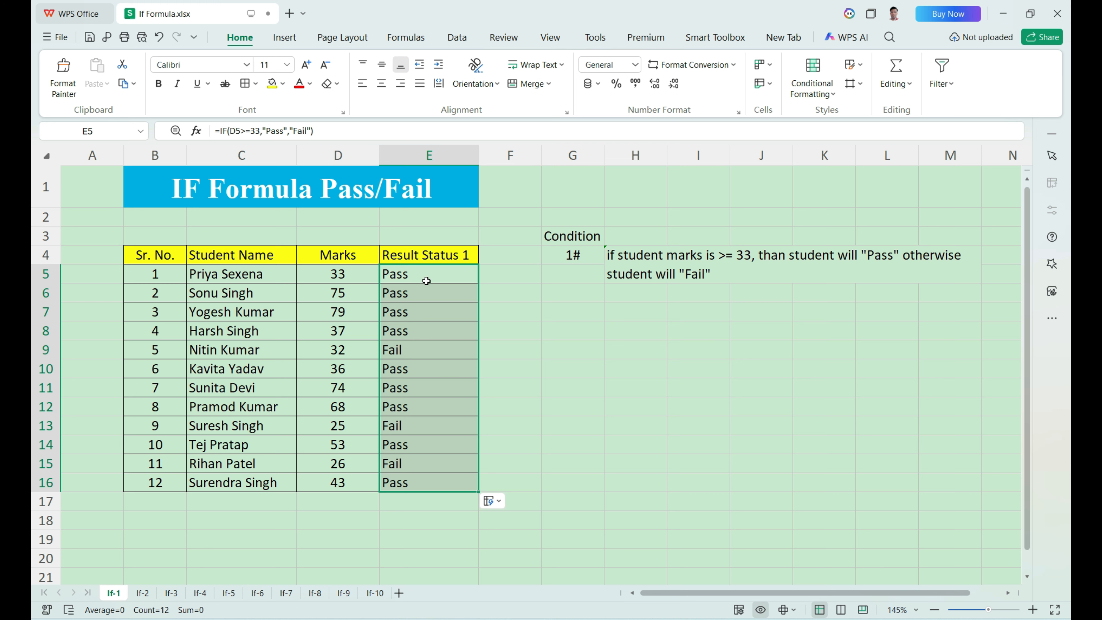
Compare the marks with the Pass/Fail results for the students in rows 6 to 9, including the filled formulas
{"action": "left_click", "coordinate": [358, 300]}
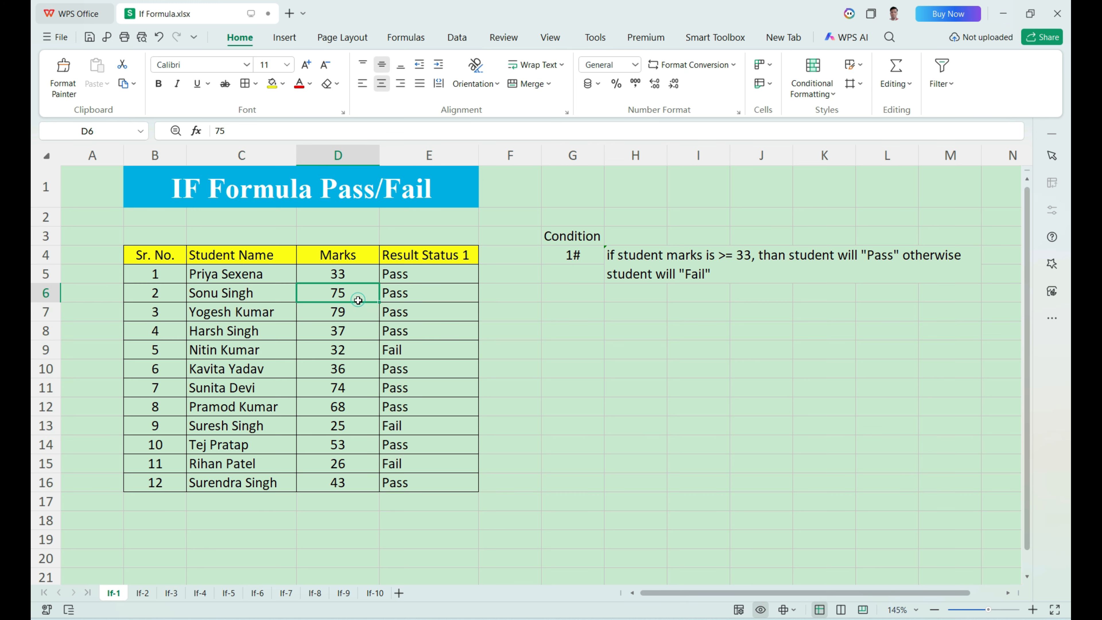
{"action": "left_click", "coordinate": [401, 293]}
{"action": "left_click", "coordinate": [355, 311]}
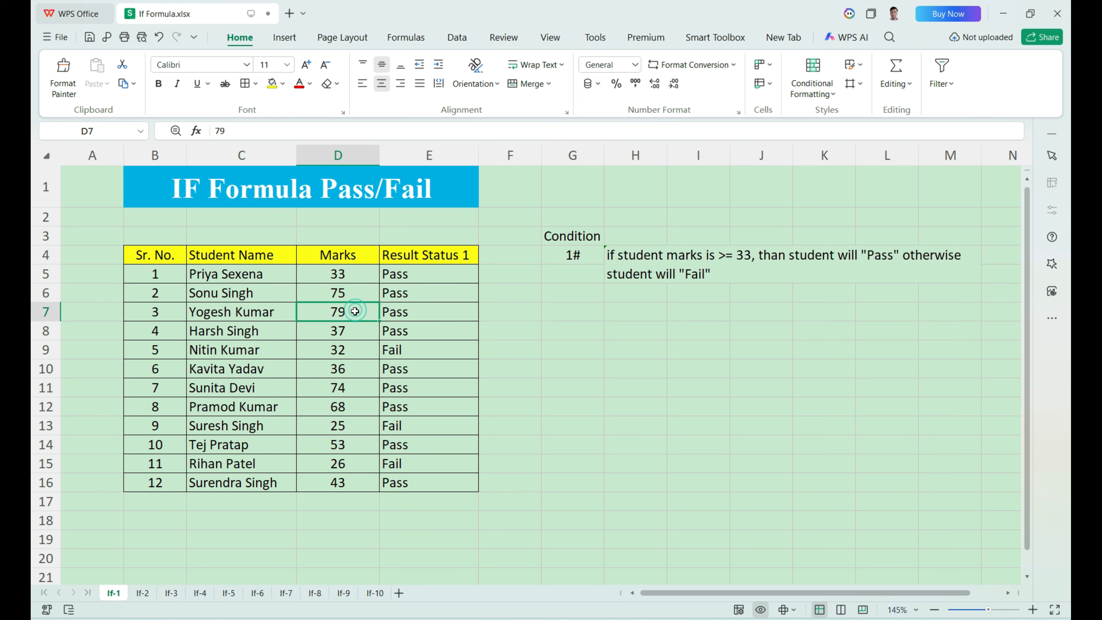
{"action": "left_click", "coordinate": [401, 312]}
{"action": "left_click", "coordinate": [356, 338]}
{"action": "left_click", "coordinate": [416, 332]}
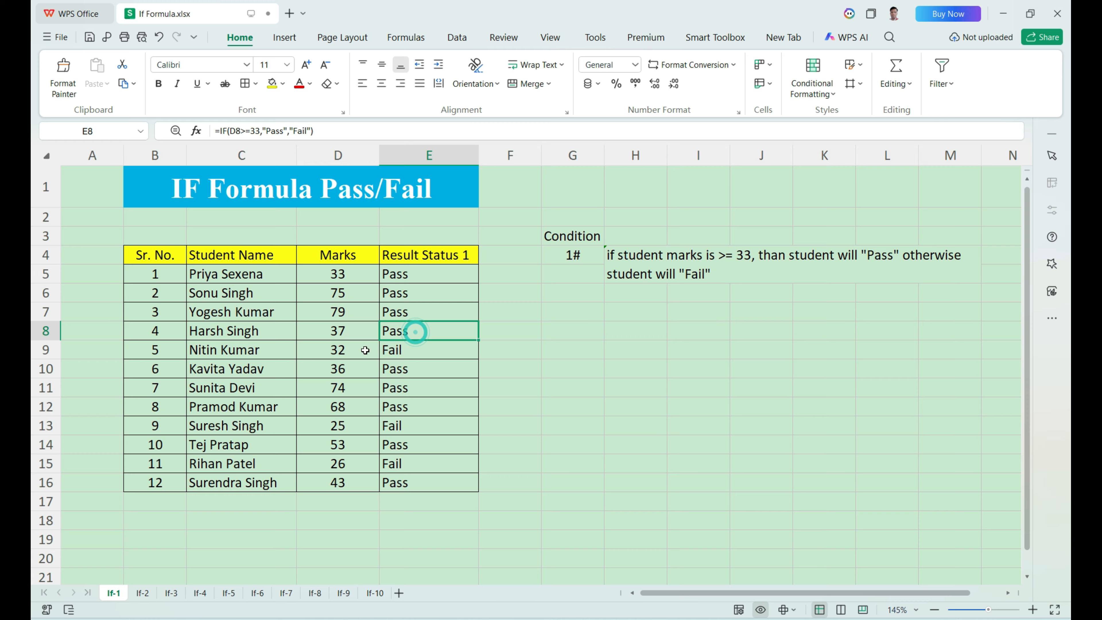
{"action": "left_click", "coordinate": [356, 352]}
{"action": "left_click", "coordinate": [410, 352]}
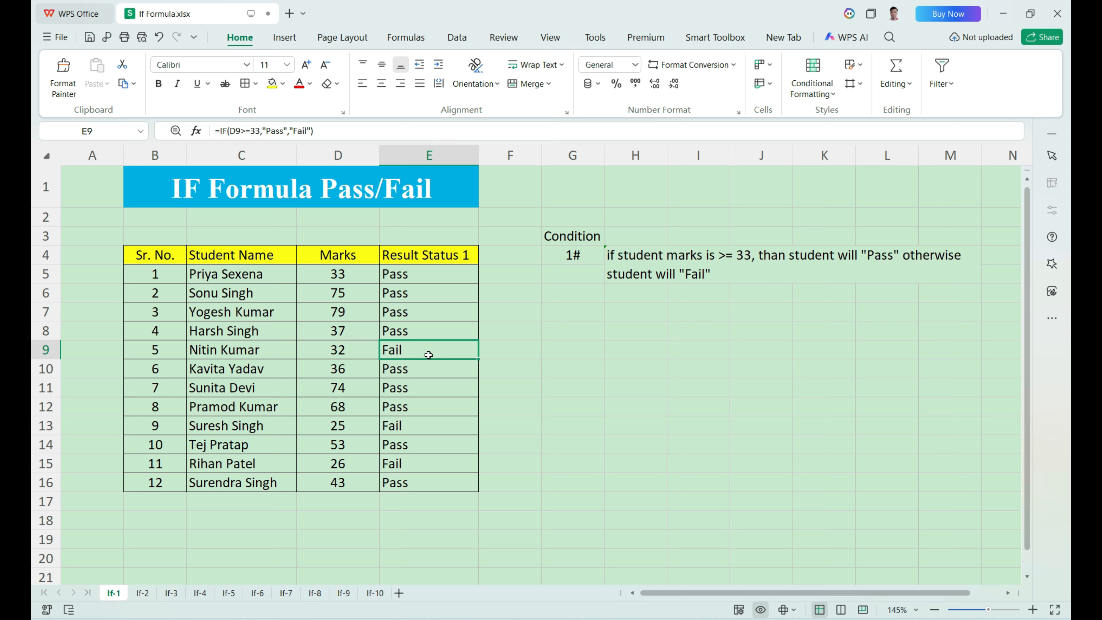
{"action": "left_click", "coordinate": [364, 354]}
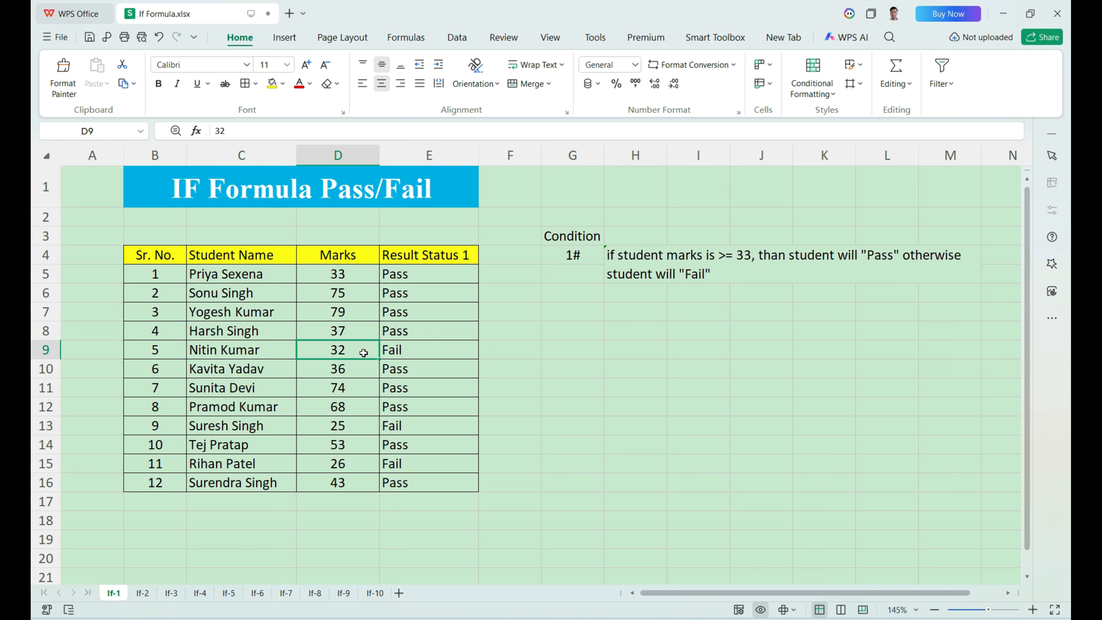
{"action": "left_click", "coordinate": [405, 353]}
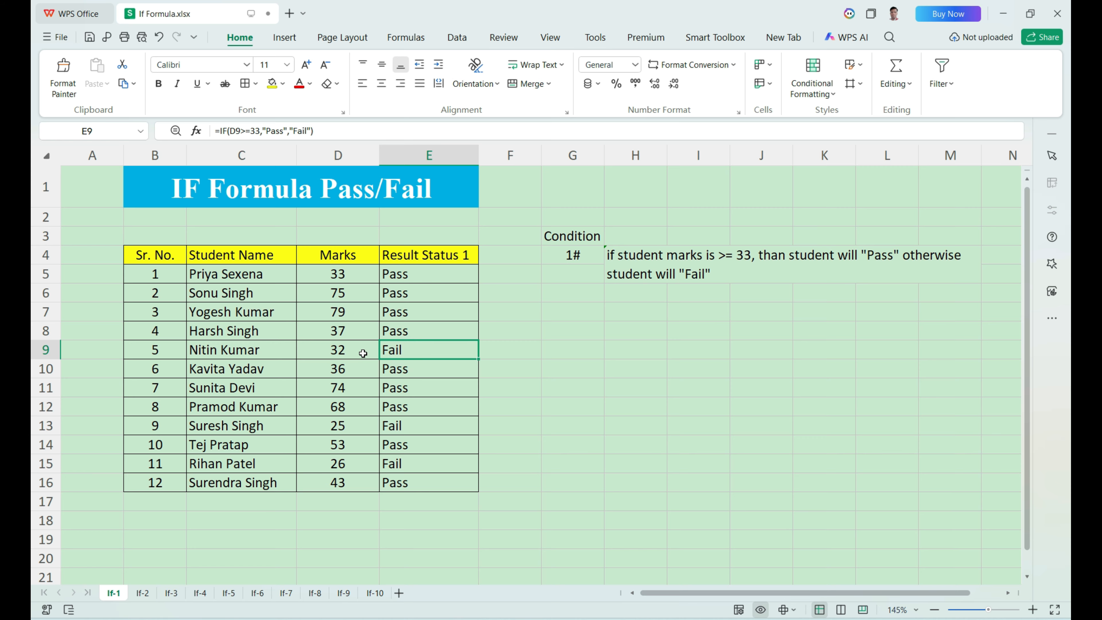
Compare the marks with the Pass/Fail results in row 10 and rows 13 to 15
{"action": "left_click", "coordinate": [363, 371]}
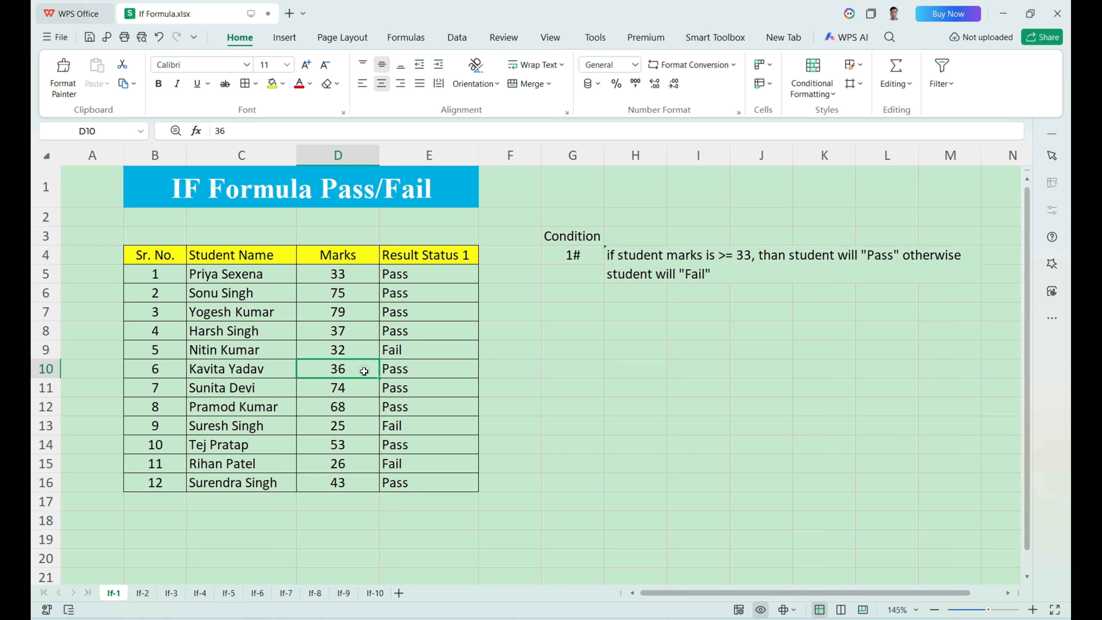
{"action": "left_click", "coordinate": [410, 371]}
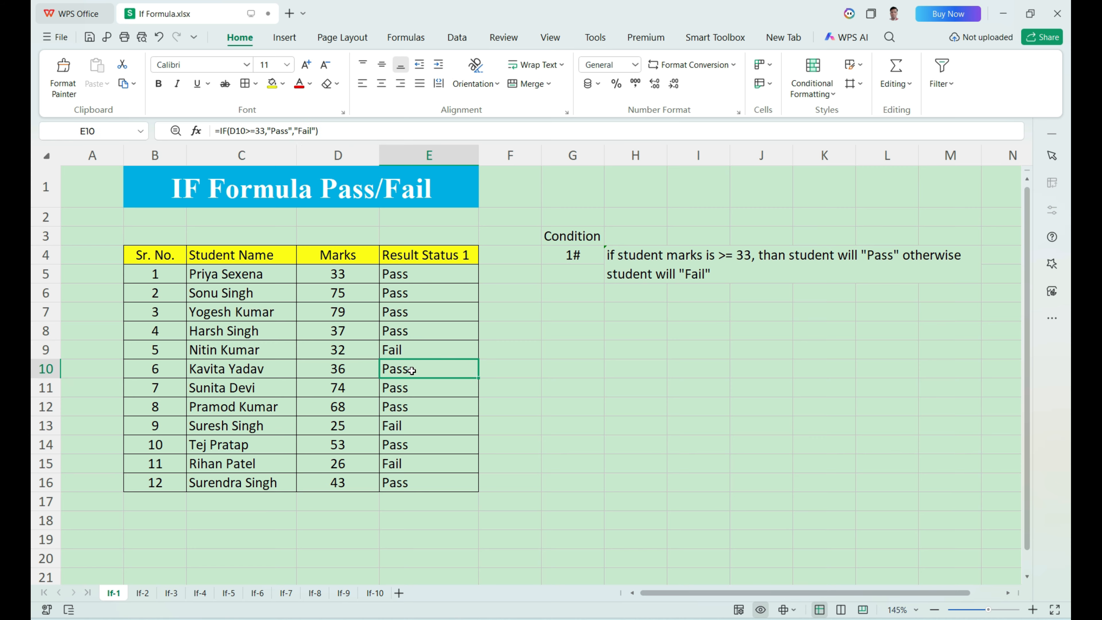
{"action": "left_click", "coordinate": [345, 425]}
{"action": "left_click", "coordinate": [408, 429]}
{"action": "left_click", "coordinate": [362, 449]}
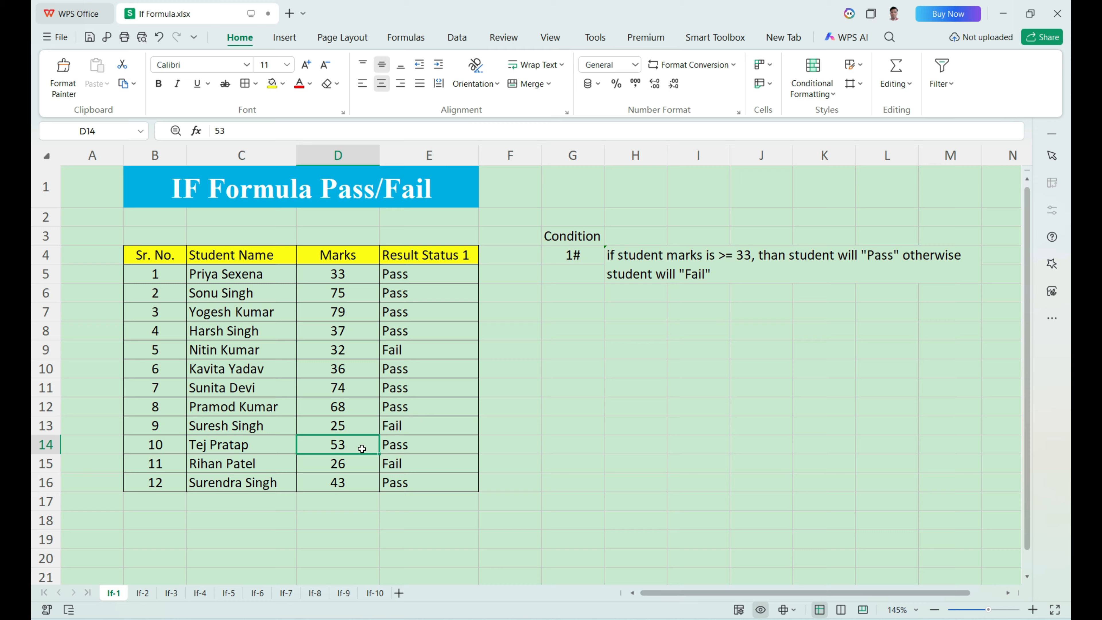
{"action": "left_click", "coordinate": [413, 450]}
{"action": "left_click", "coordinate": [363, 469]}
{"action": "left_click", "coordinate": [402, 466]}
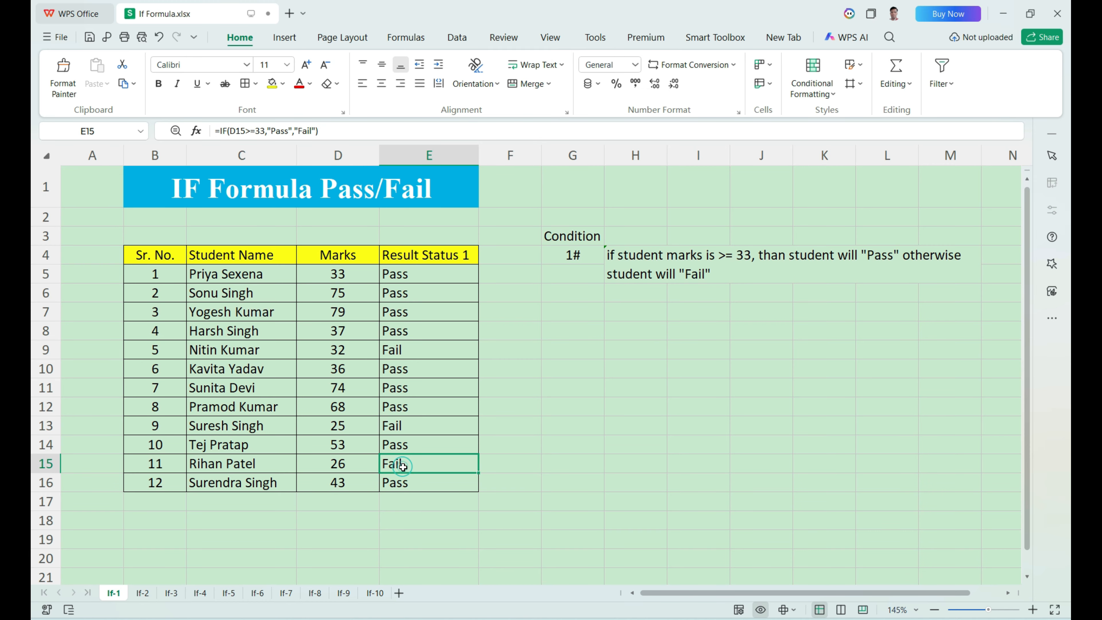
Test the formula by setting the marks in D6 to 20 and check the result in E6
{"action": "left_click_drag", "start_coordinate": [355, 272], "coordinate": [372, 484]}
{"action": "left_click", "coordinate": [366, 291]}
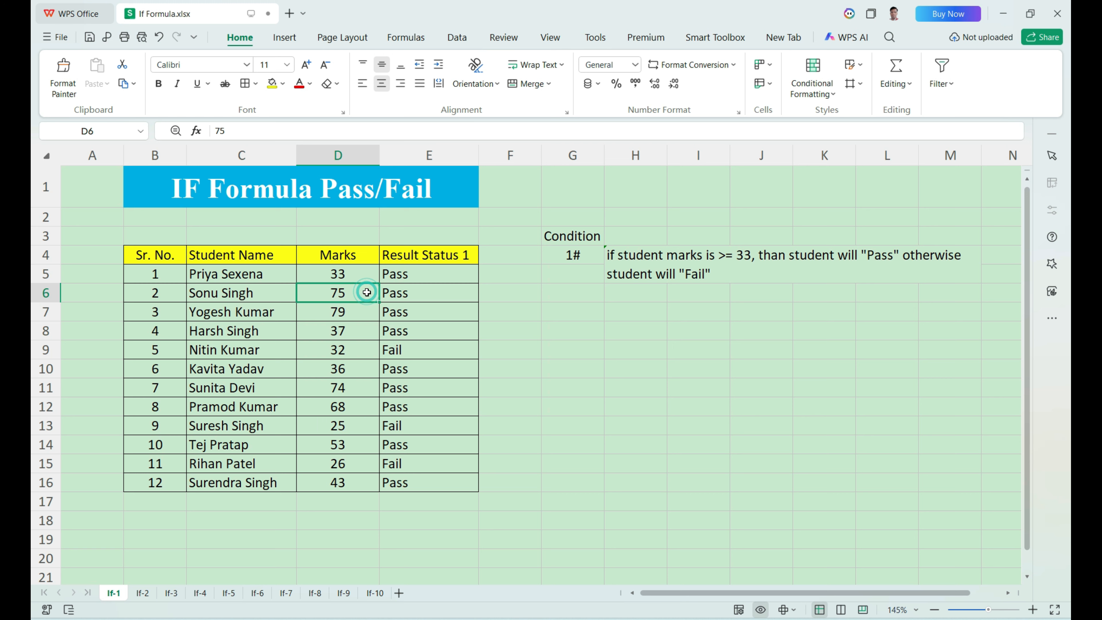
{"action": "type", "text": "20"}
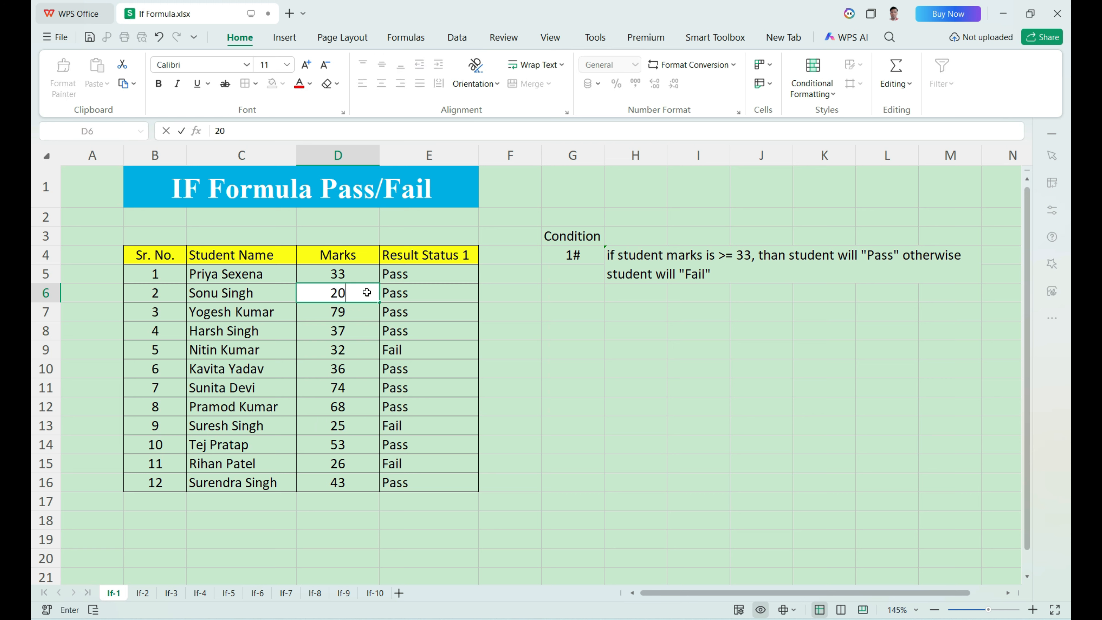
{"action": "key", "text": "Return"}
{"action": "left_click", "coordinate": [465, 294]}
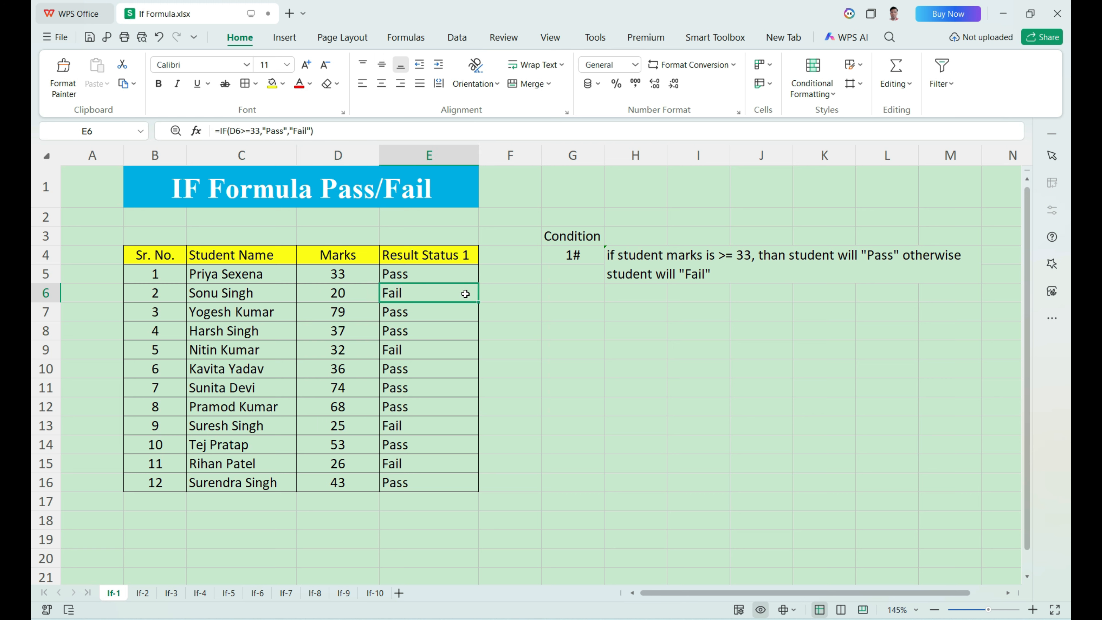
{"action": "left_click", "coordinate": [336, 292]}
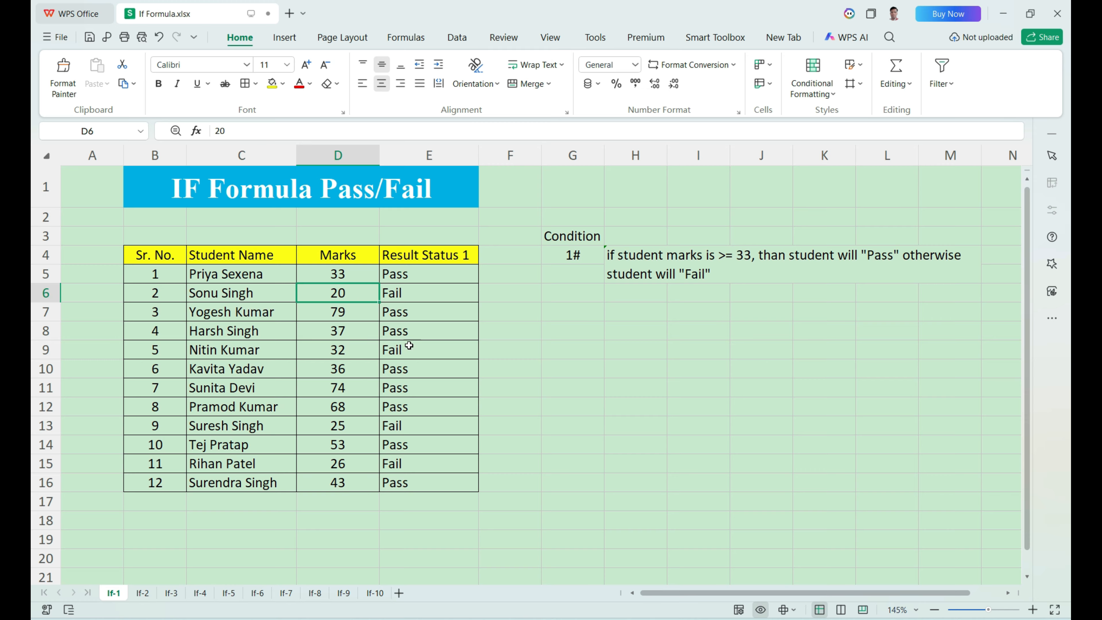
Set the marks in D13 to 35, check the result in E13, and review the Result Status 1 column
{"action": "left_click_drag", "start_coordinate": [402, 274], "coordinate": [408, 481]}
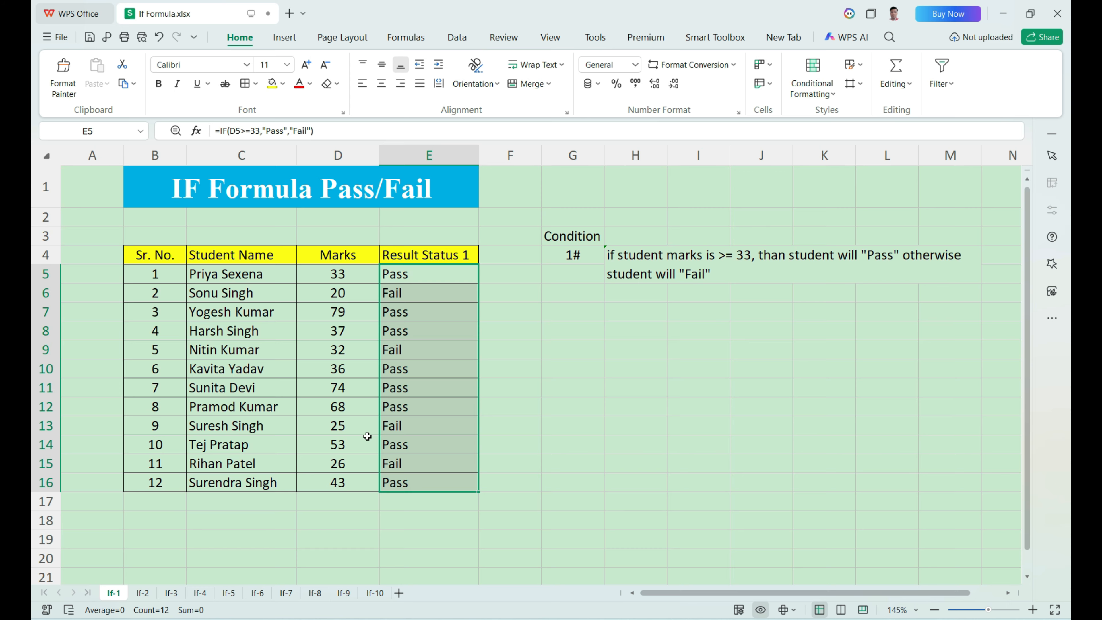
{"action": "left_click", "coordinate": [359, 427]}
{"action": "type", "text": "35"}
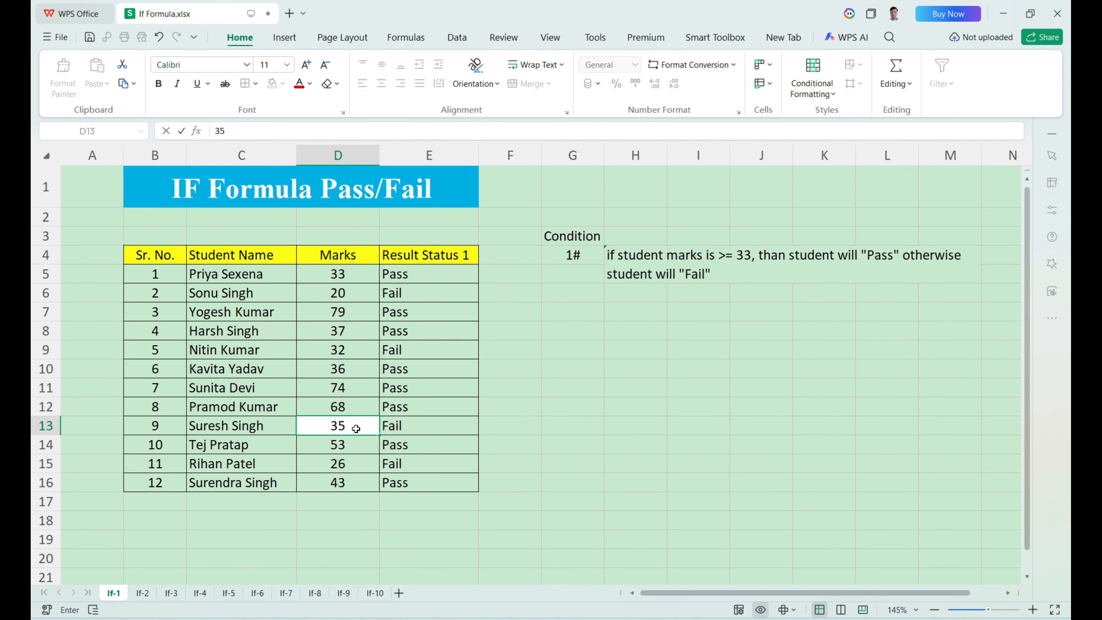
{"action": "key", "text": "Return"}
{"action": "left_click", "coordinate": [385, 425]}
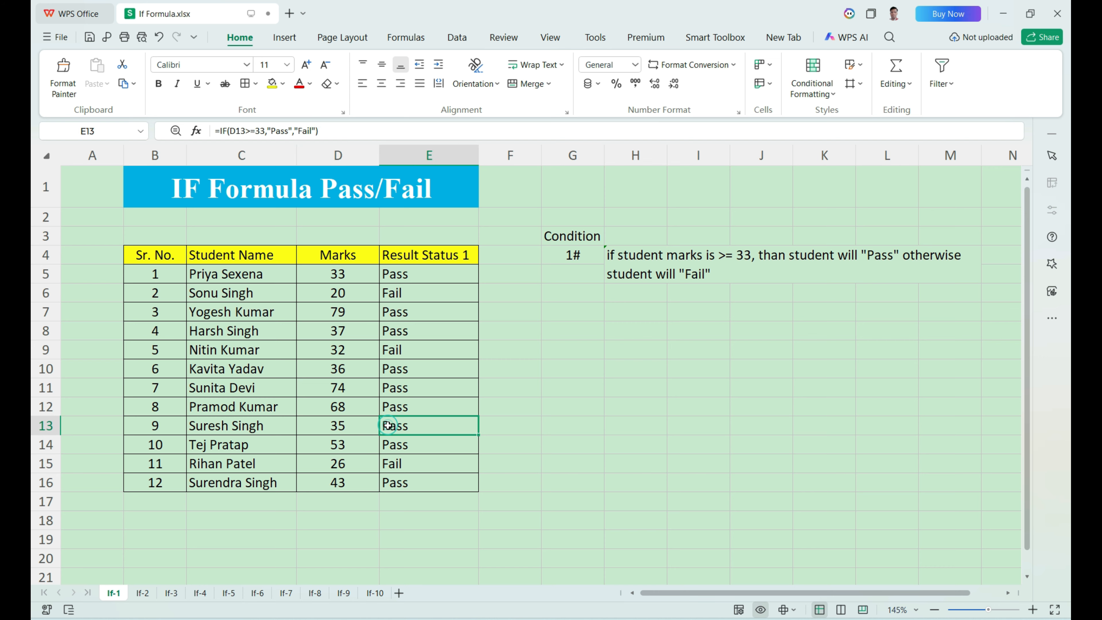
{"action": "left_click_drag", "start_coordinate": [338, 422], "coordinate": [397, 427]}
{"action": "left_click", "coordinate": [419, 427]}
{"action": "left_click_drag", "start_coordinate": [424, 280], "coordinate": [436, 483]}
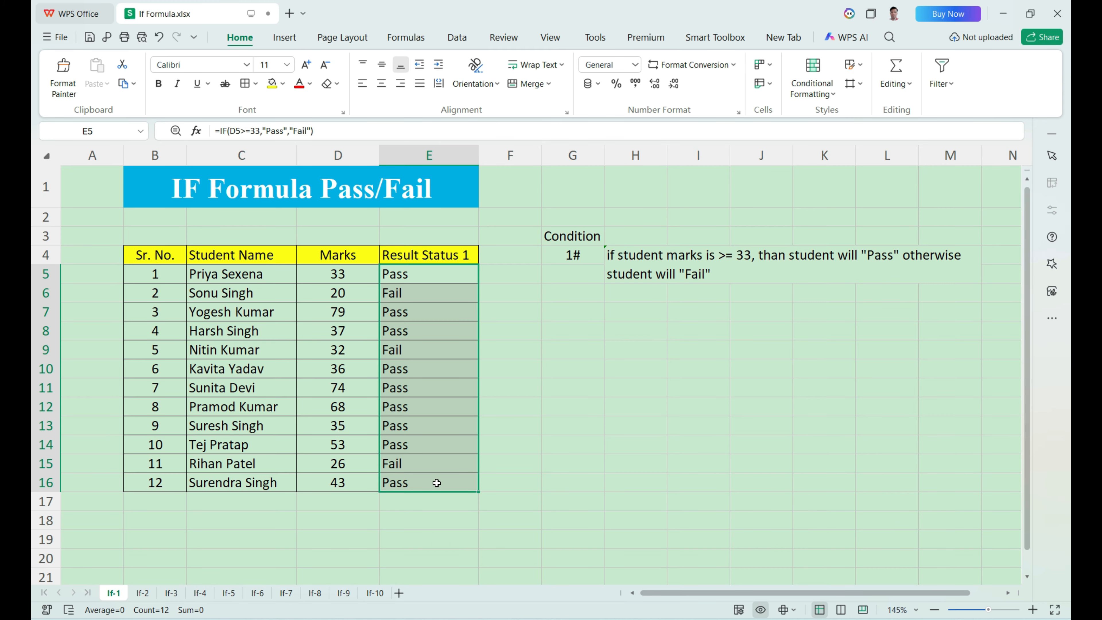
Switch to the If-2 sheet and review the student names, the marks and the Add Grace Marks 5 column
{"action": "left_click", "coordinate": [142, 592]}
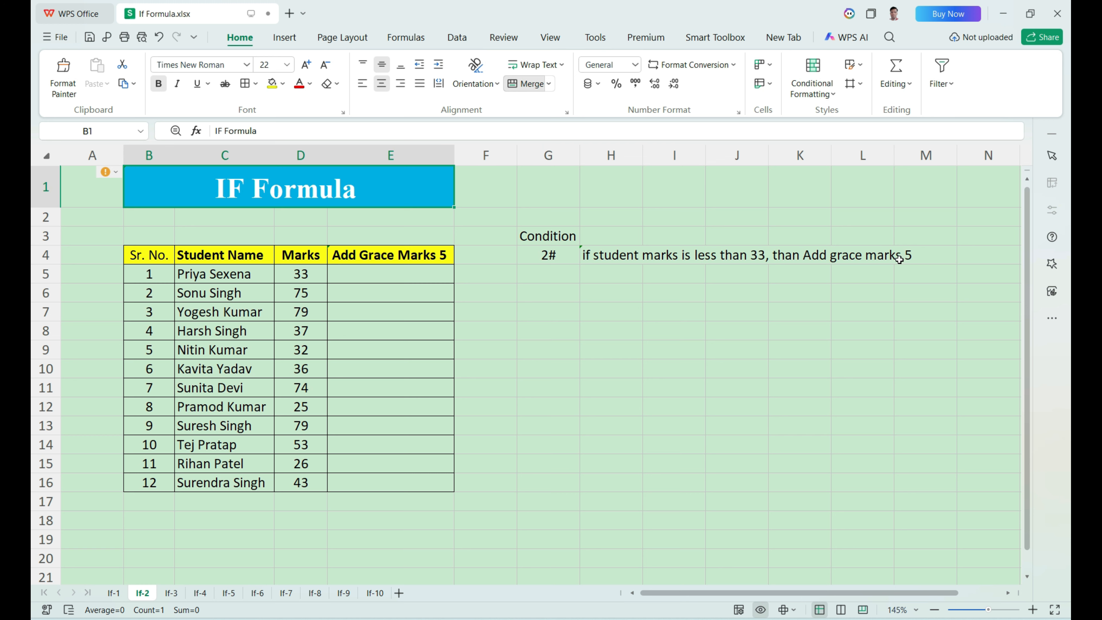
{"action": "left_click_drag", "start_coordinate": [290, 275], "coordinate": [301, 472]}
{"action": "left_click_drag", "start_coordinate": [310, 270], "coordinate": [304, 485]}
{"action": "left_click_drag", "start_coordinate": [314, 279], "coordinate": [304, 482]}
{"action": "left_click", "coordinate": [445, 257]}
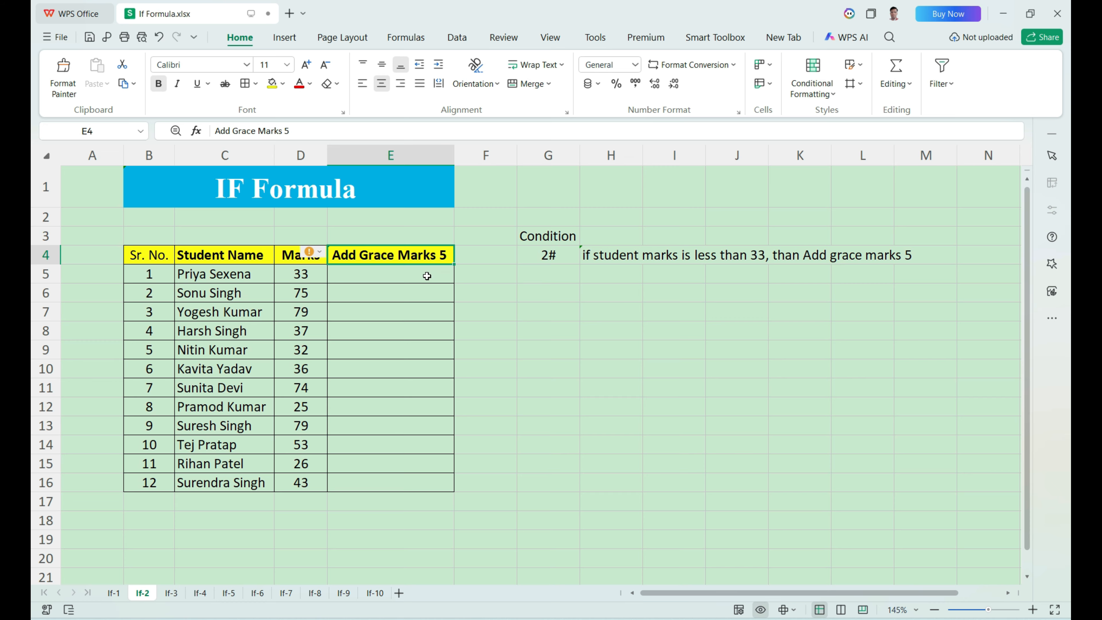
{"action": "left_click_drag", "start_coordinate": [254, 274], "coordinate": [234, 485]}
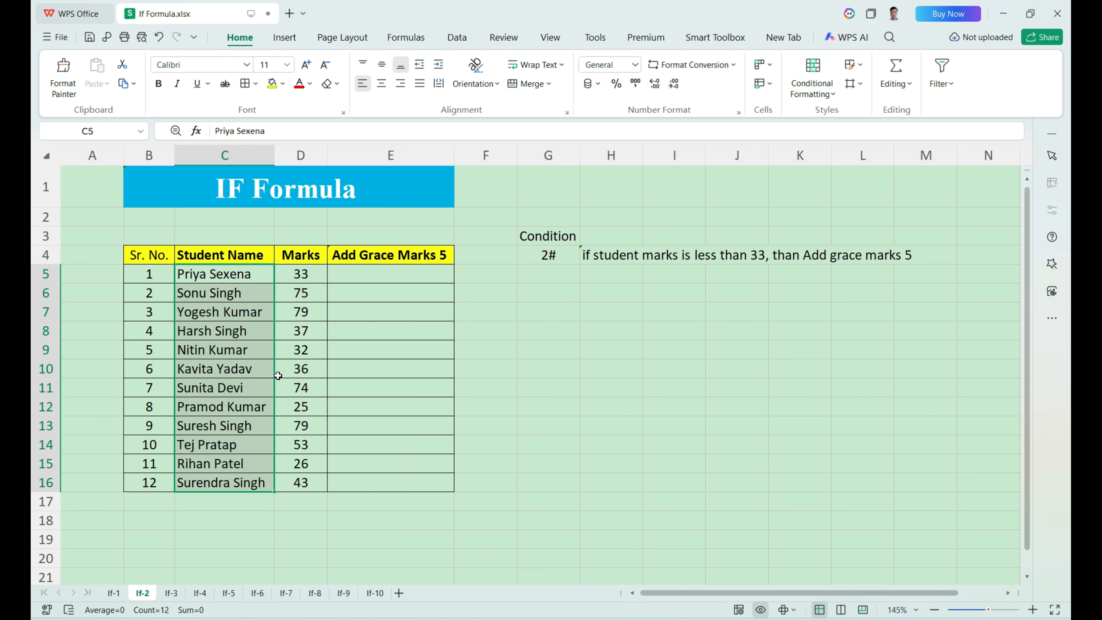
{"action": "left_click_drag", "start_coordinate": [305, 279], "coordinate": [318, 480]}
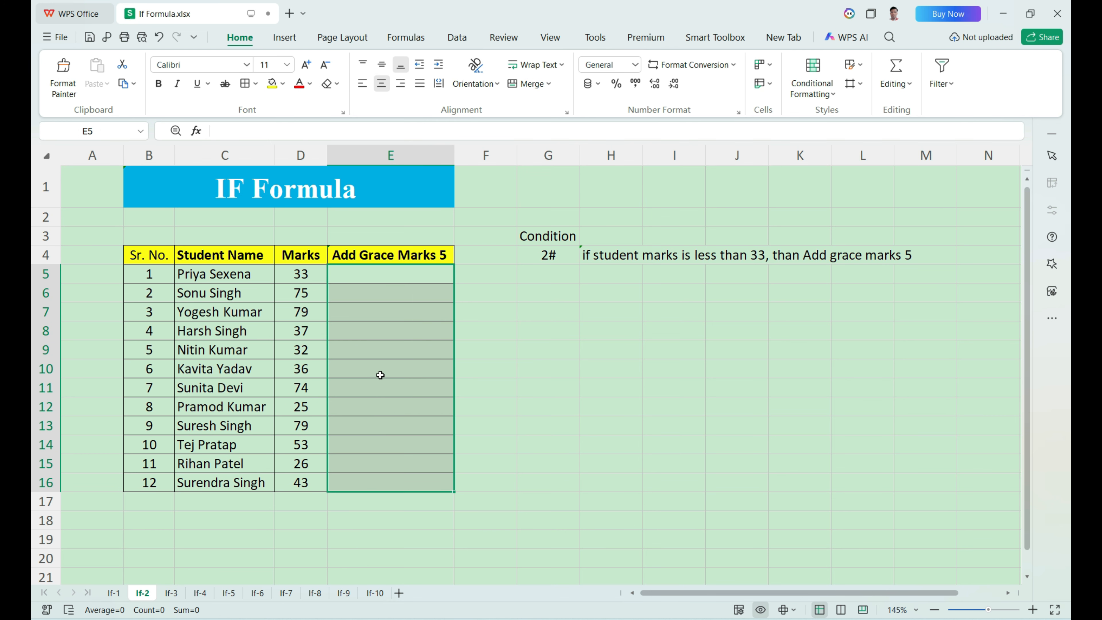
{"action": "left_click_drag", "start_coordinate": [386, 271], "coordinate": [393, 474]}
Begin an IF formula in cell E5 of the Add Grace Marks 5 column
{"action": "left_click", "coordinate": [381, 275]}
{"action": "type", "text": "="}
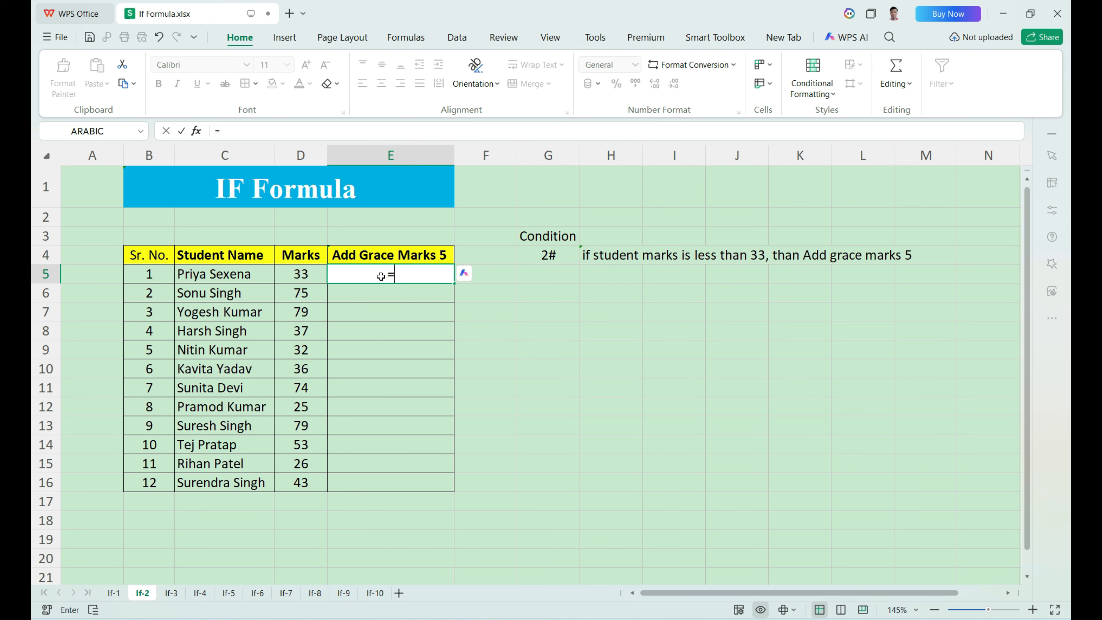
{"action": "type", "text": "i"}
{"action": "key", "text": "Tab"}
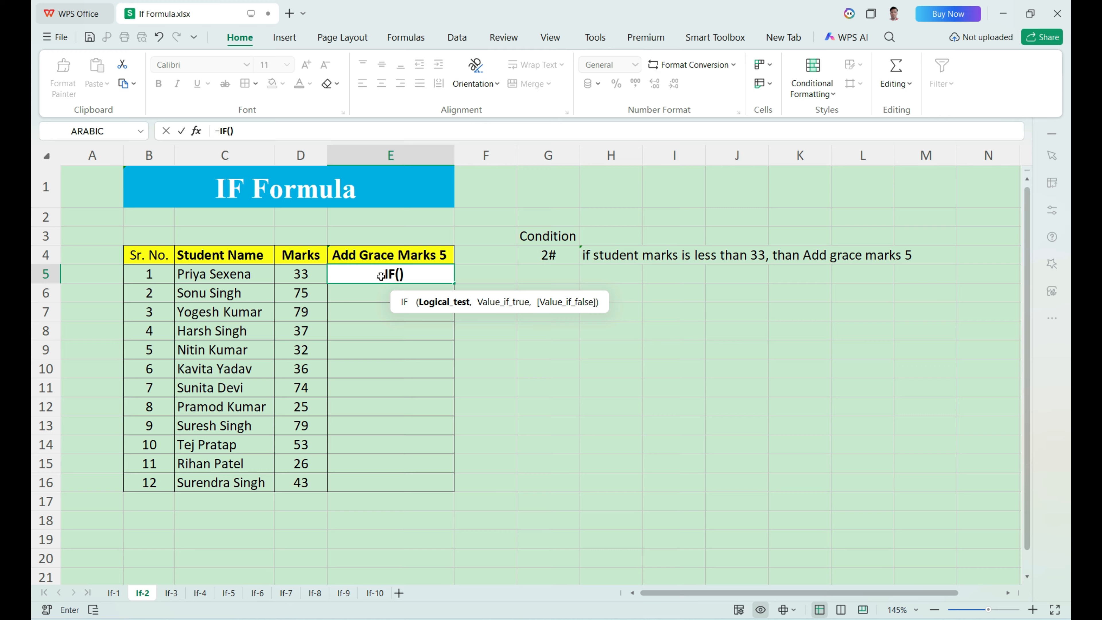
{"action": "left_click", "coordinate": [306, 279]}
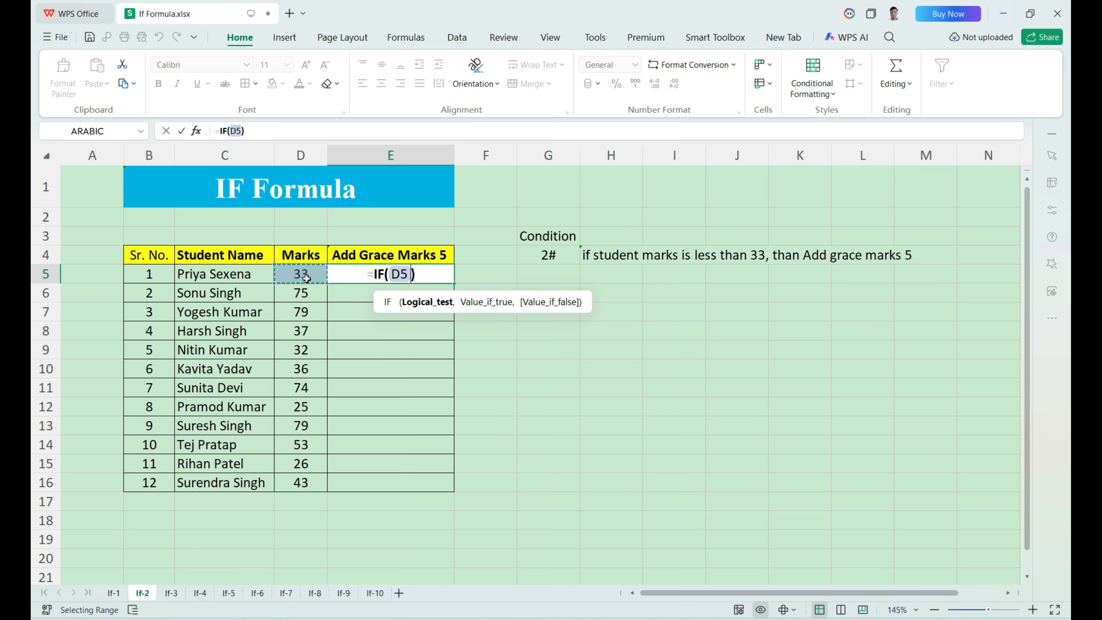
{"action": "type", "text": "<33,"}
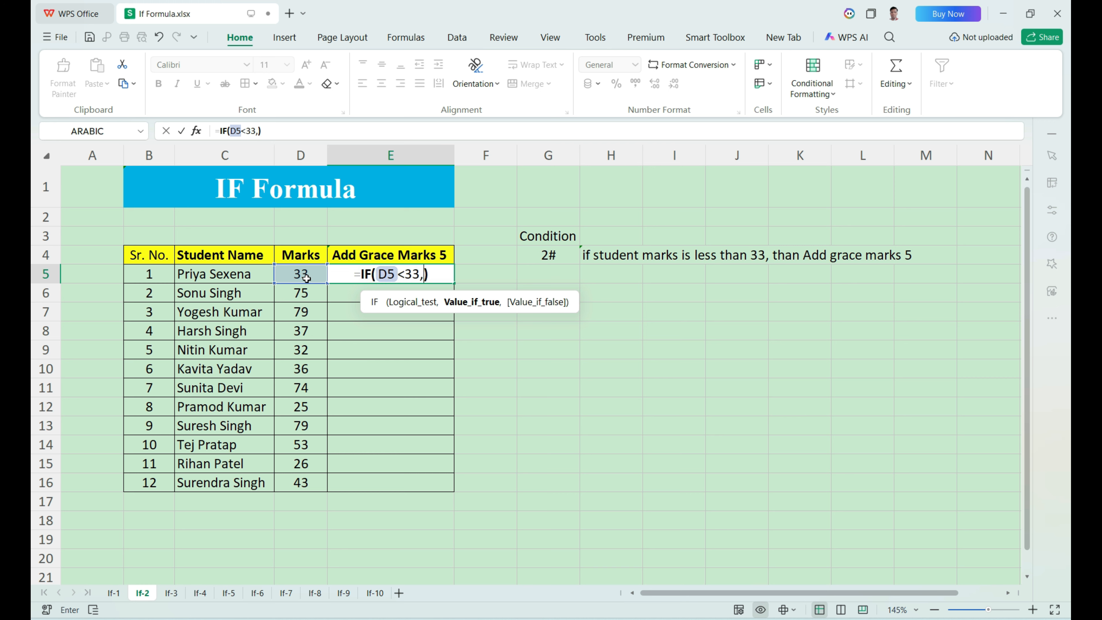
{"action": "key", "text": "BackSpace"}
{"action": "key", "text": "BackSpace"}
{"action": "key", "text": "BackSpace"}
{"action": "key", "text": "BackSpace"}
{"action": "key", "text": "BackSpace"}
{"action": "key", "text": "BackSpace"}
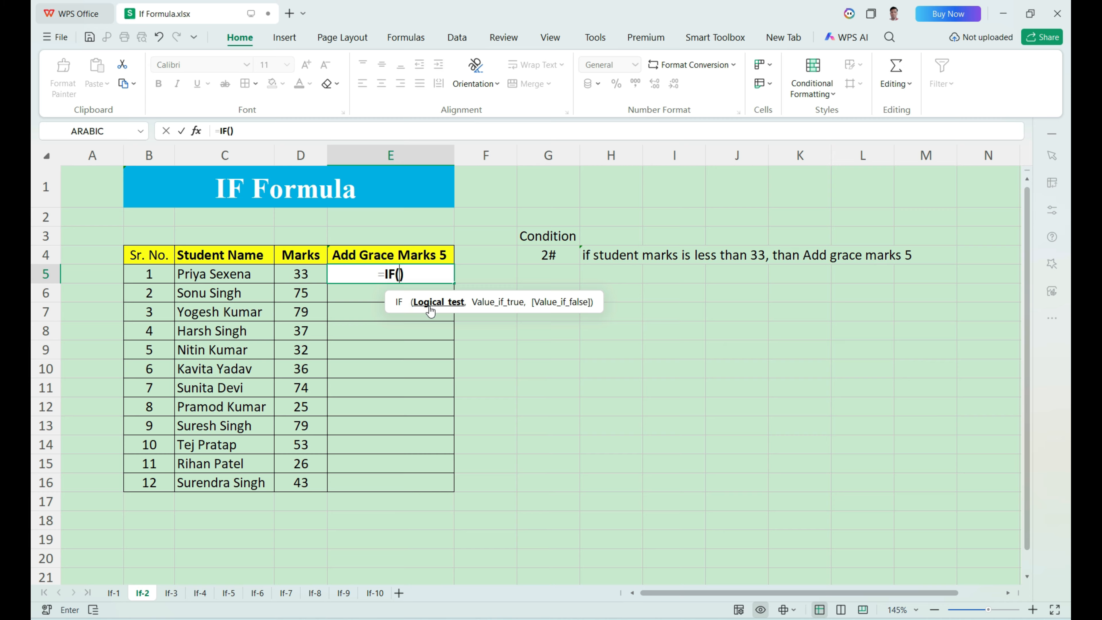
Set the IF formula's logical test to D5<33 and move on to its value-if-true argument
{"action": "left_click", "coordinate": [302, 281]}
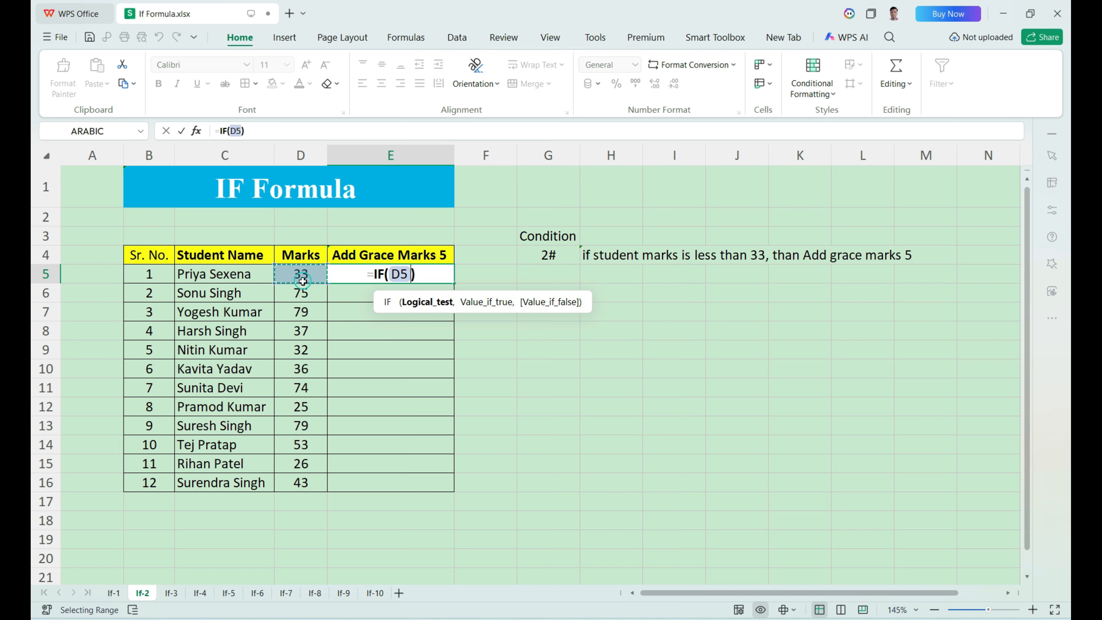
{"action": "type", "text": "<"}
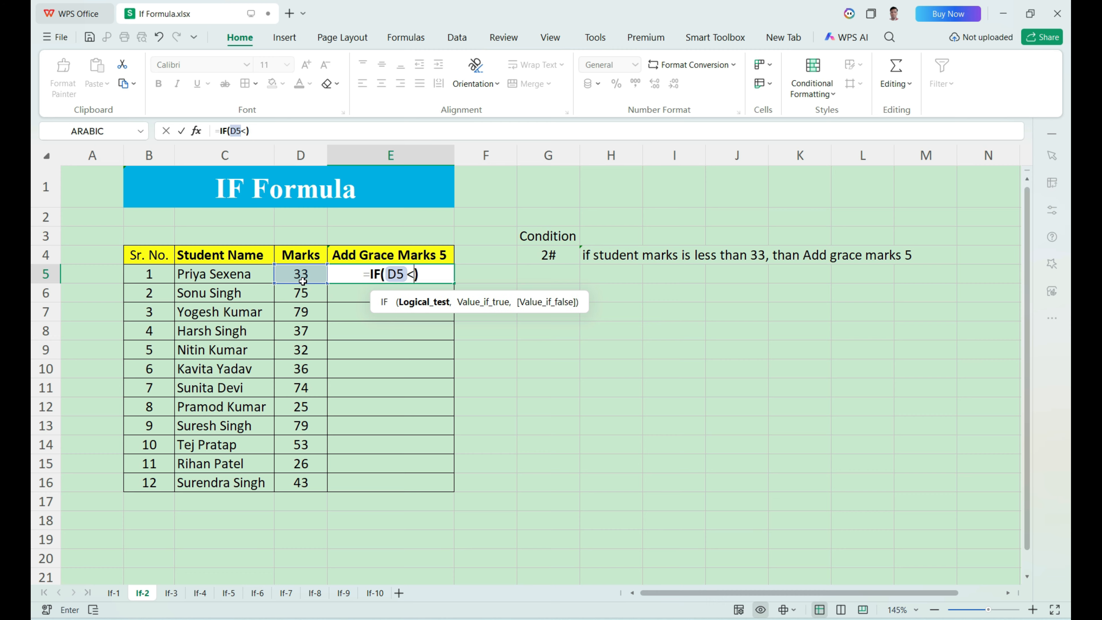
{"action": "type", "text": "33"}
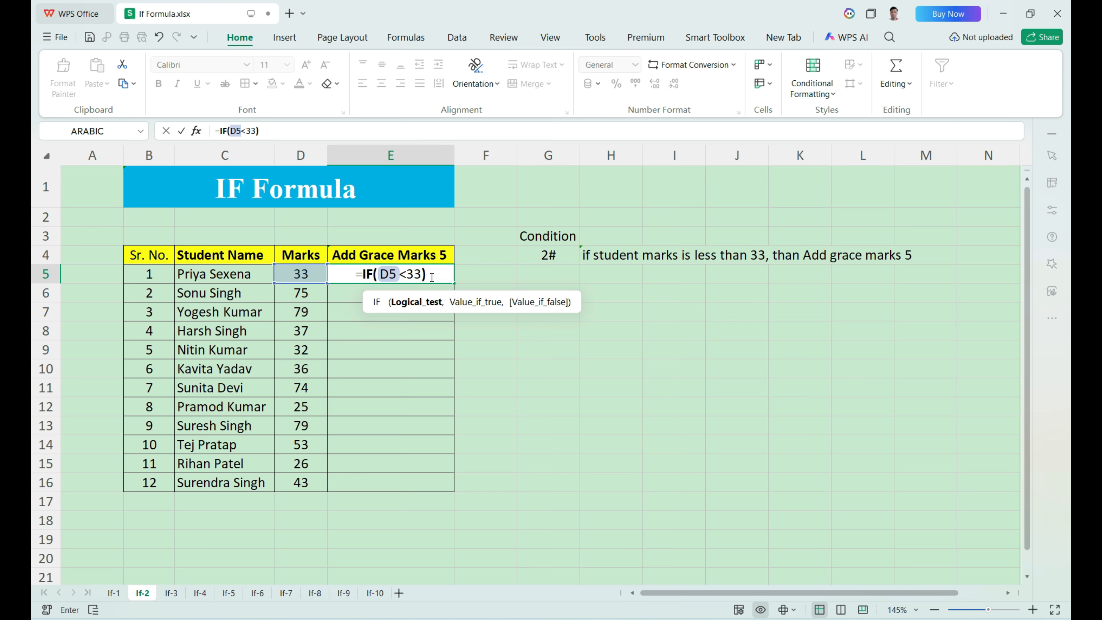
{"action": "type", "text": ","}
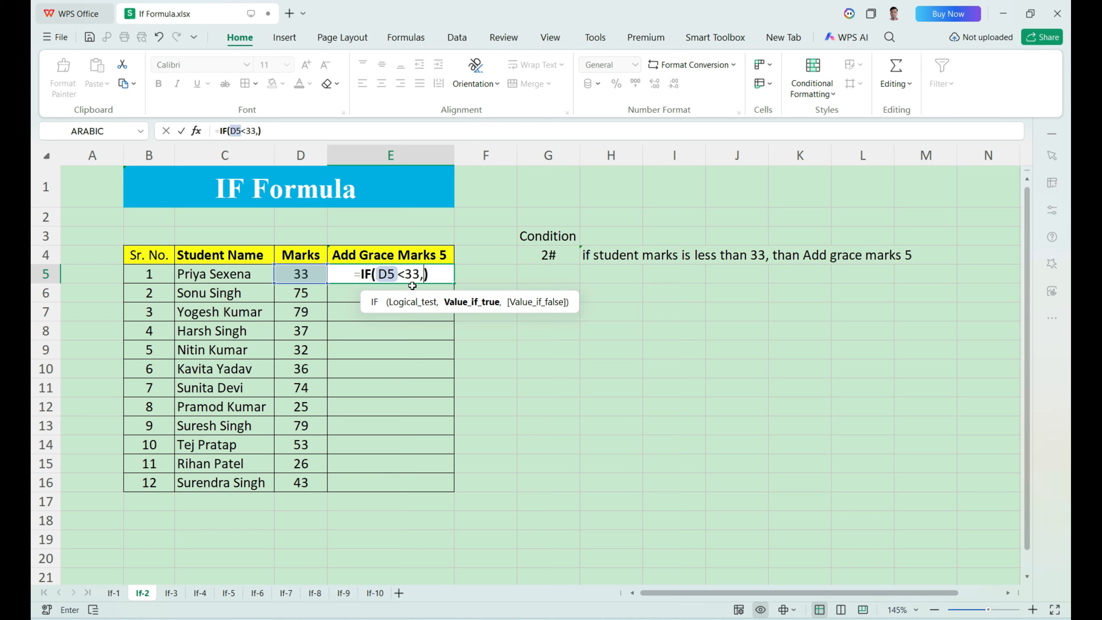
Check the 33 threshold in the logical test and set the IF formula's value if true to D5+5
{"action": "double_click", "coordinate": [414, 275]}
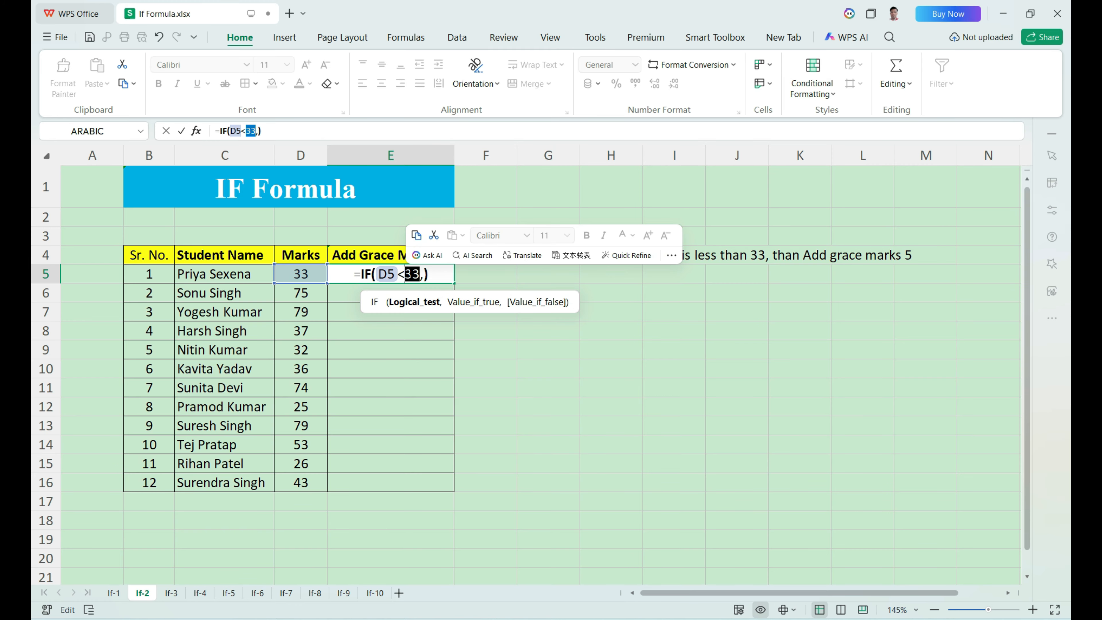
{"action": "key", "text": "Right"}
{"action": "key", "text": "Right"}
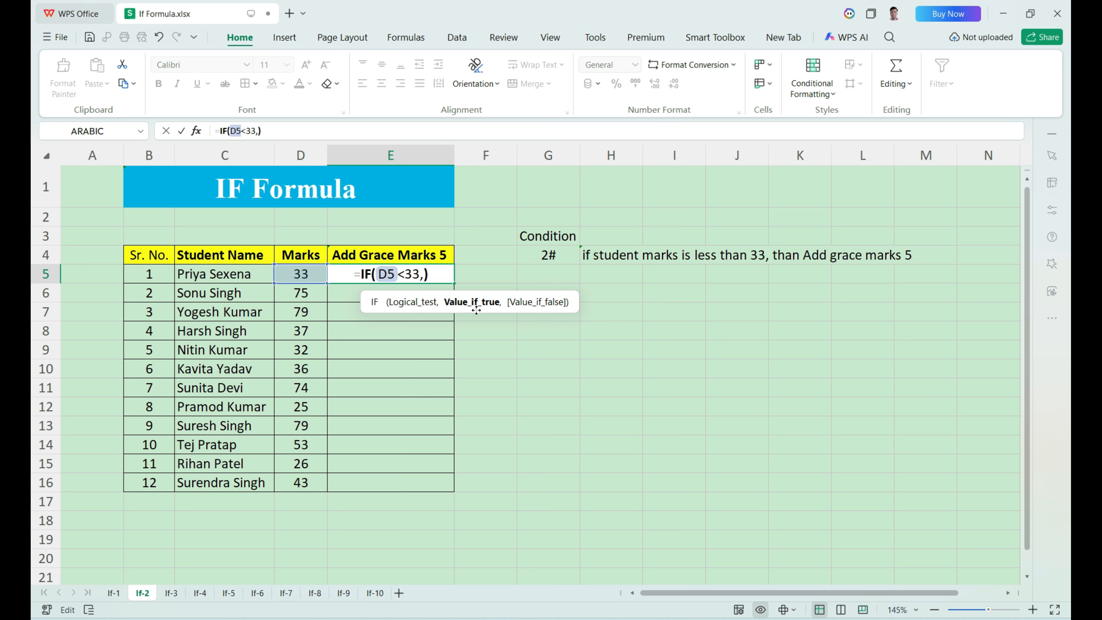
{"action": "left_click", "coordinate": [288, 275]}
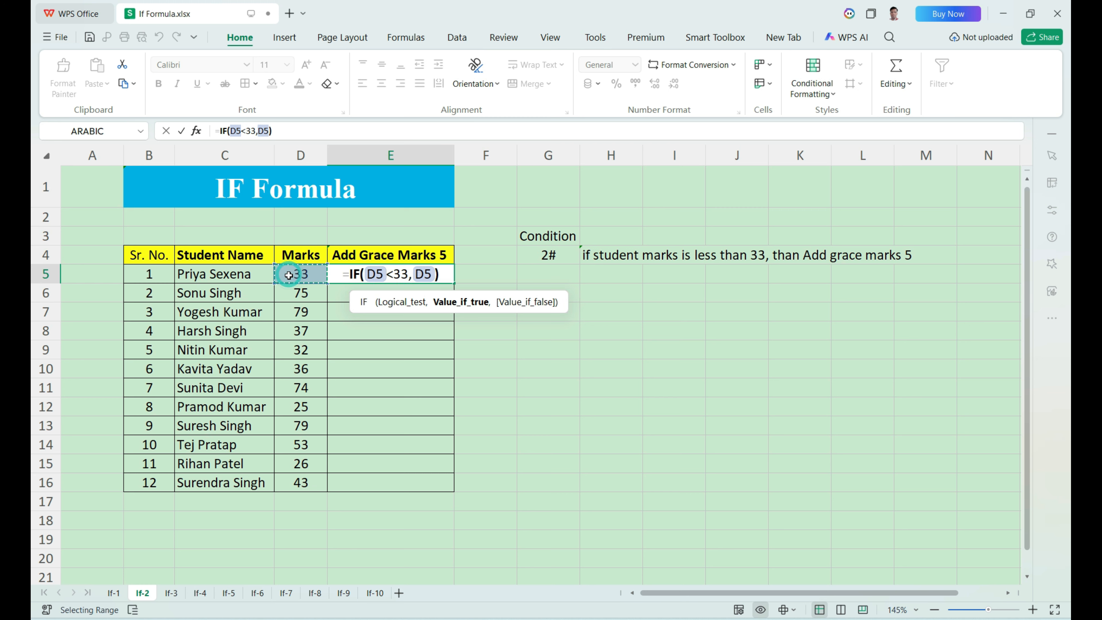
{"action": "type", "text": "+5"}
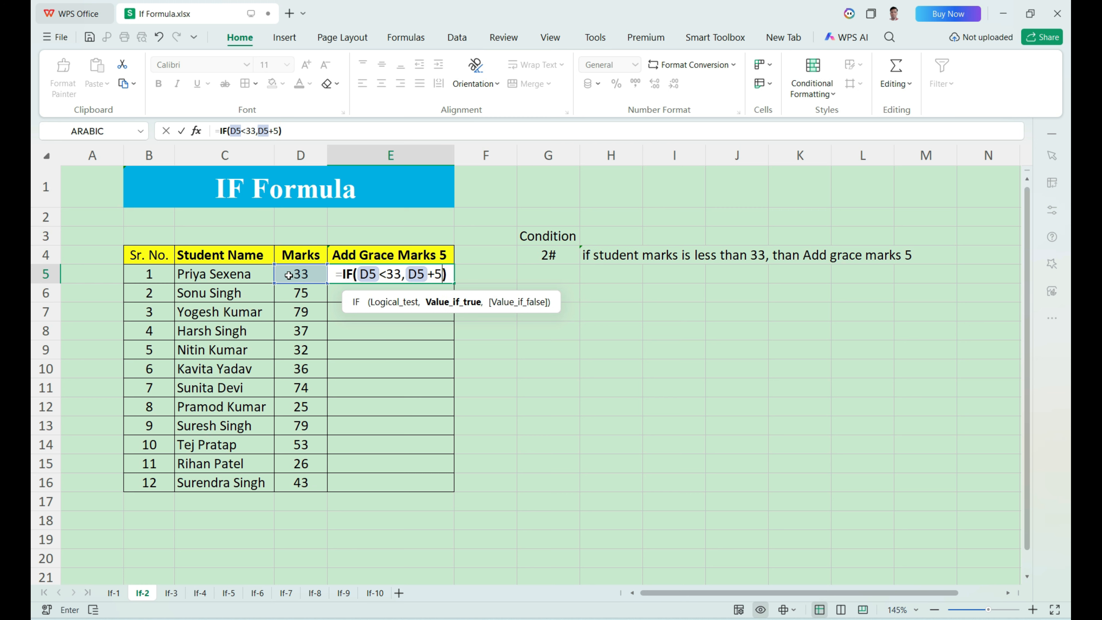
Set the value-if-false argument of the IF formula in cell E5 to D5
{"action": "type", "text": ","}
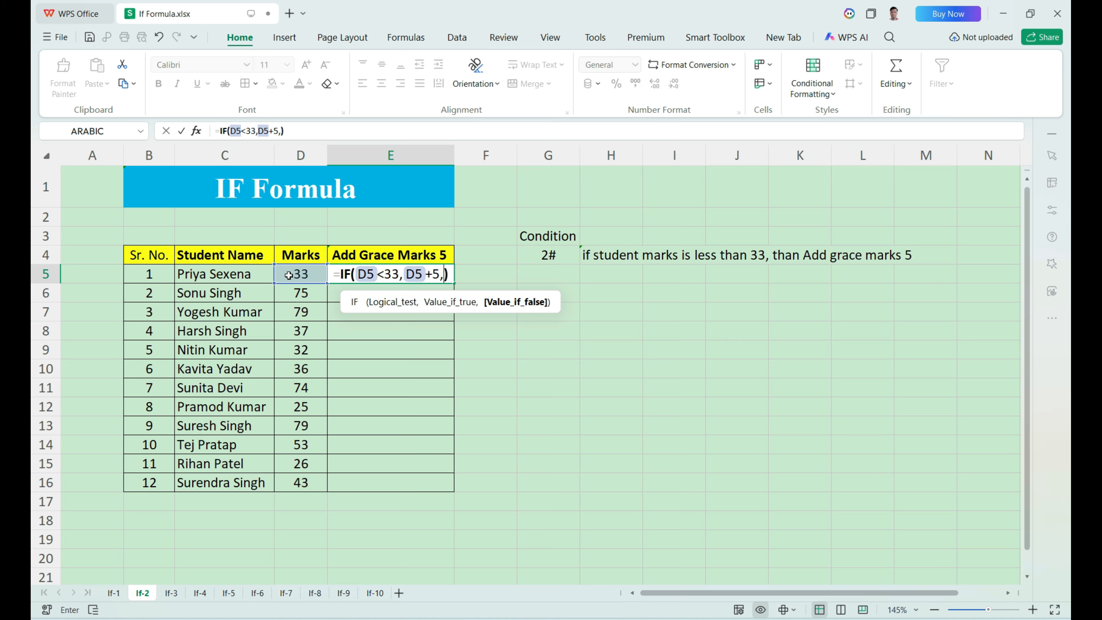
{"action": "left_click", "coordinate": [295, 276]}
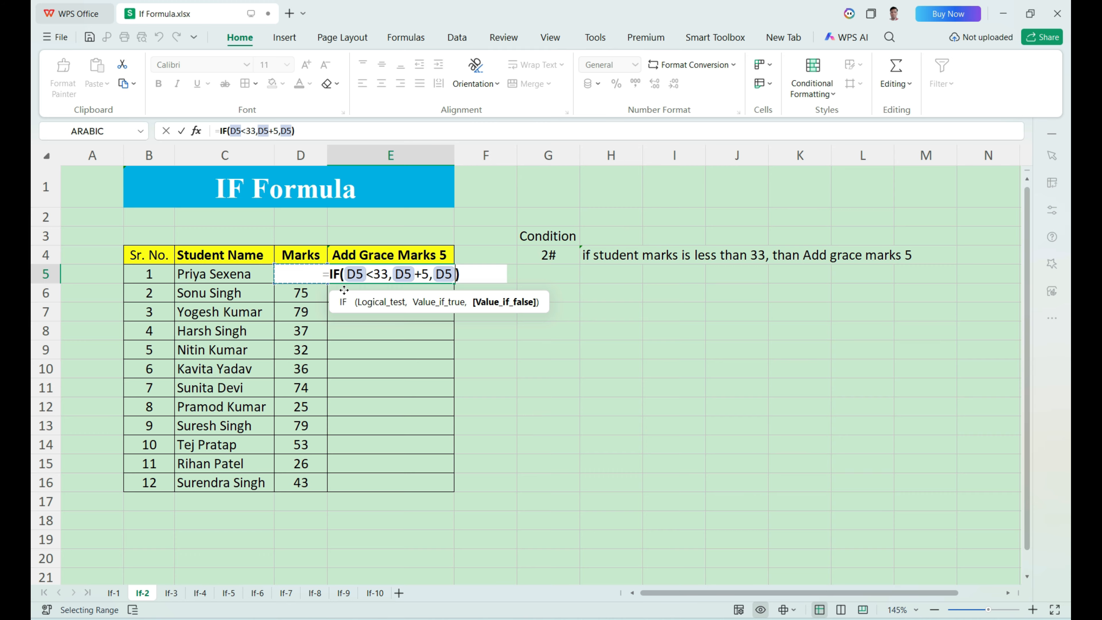
Erase all arguments of the IF formula in cell E5, leaving only =IF()
{"action": "key", "text": "BackSpace"}
{"action": "key", "text": "BackSpace"}
{"action": "key", "text": "BackSpace"}
{"action": "key", "text": "BackSpace"}
{"action": "key", "text": "BackSpace"}
{"action": "key", "text": "BackSpace"}
{"action": "key", "text": "BackSpace"}
{"action": "key", "text": "BackSpace"}
{"action": "key", "text": "BackSpace"}
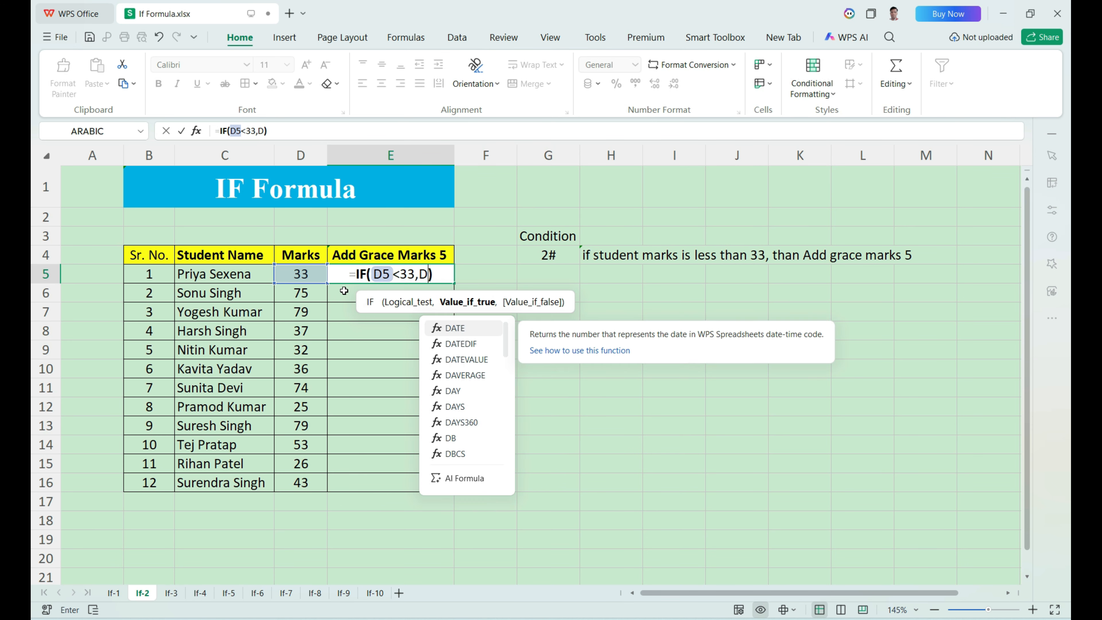
{"action": "key", "text": "BackSpace"}
{"action": "key", "text": "BackSpace"}
{"action": "key", "text": "BackSpace"}
{"action": "key", "text": "BackSpace"}
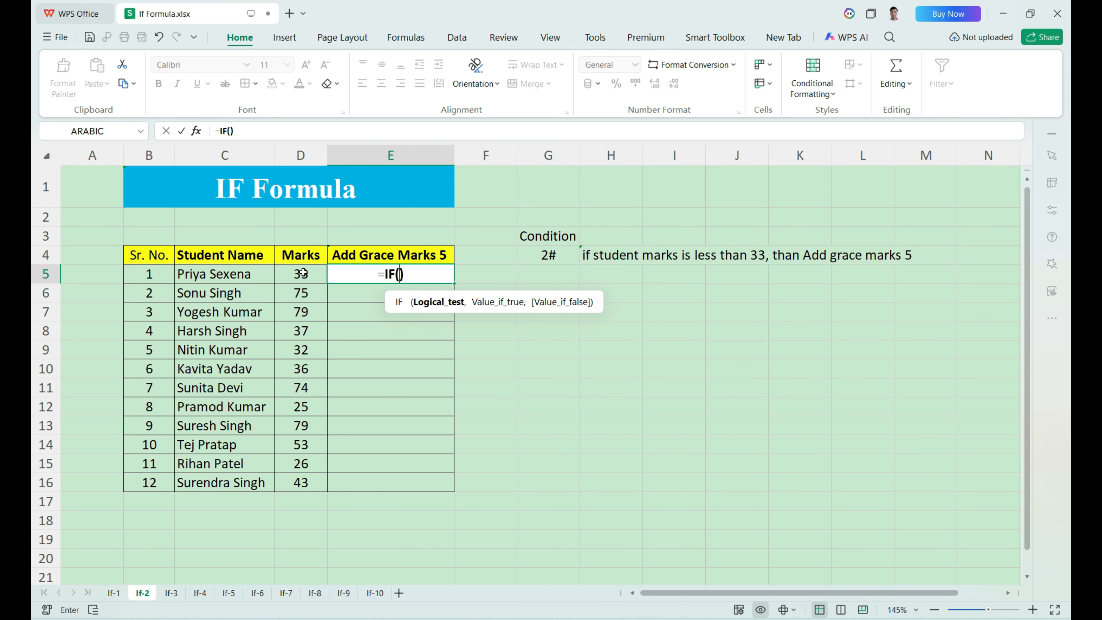
Fill in the IF formula in cell E5 as =IF(D5<33,D5+5,D5) and commit it
{"action": "left_click", "coordinate": [302, 272]}
{"action": "type", "text": "<33,"}
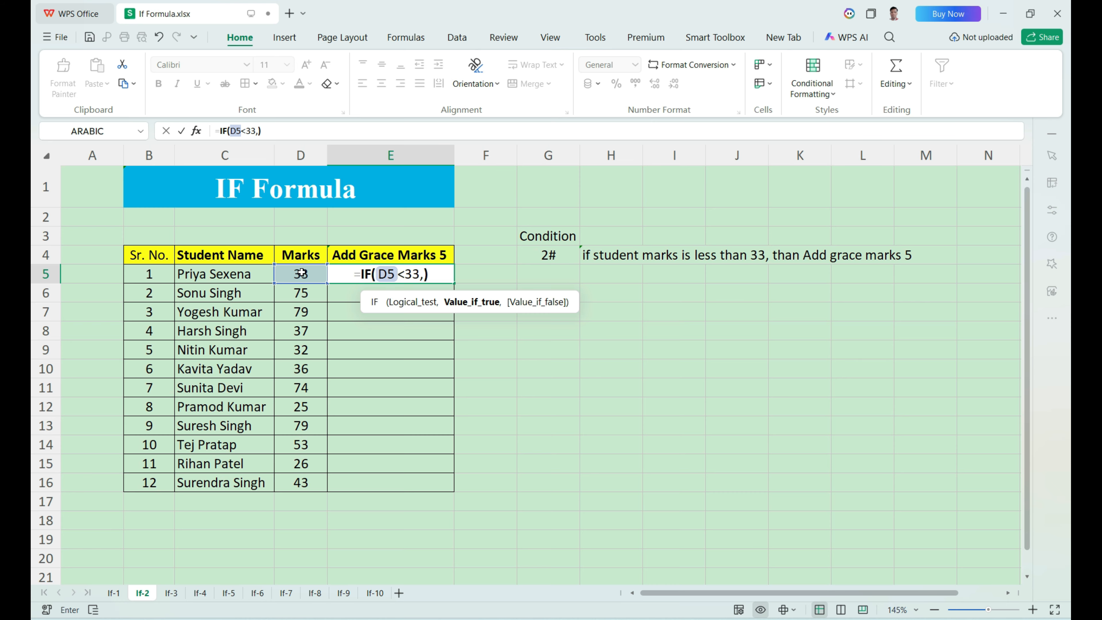
{"action": "left_click", "coordinate": [295, 279]}
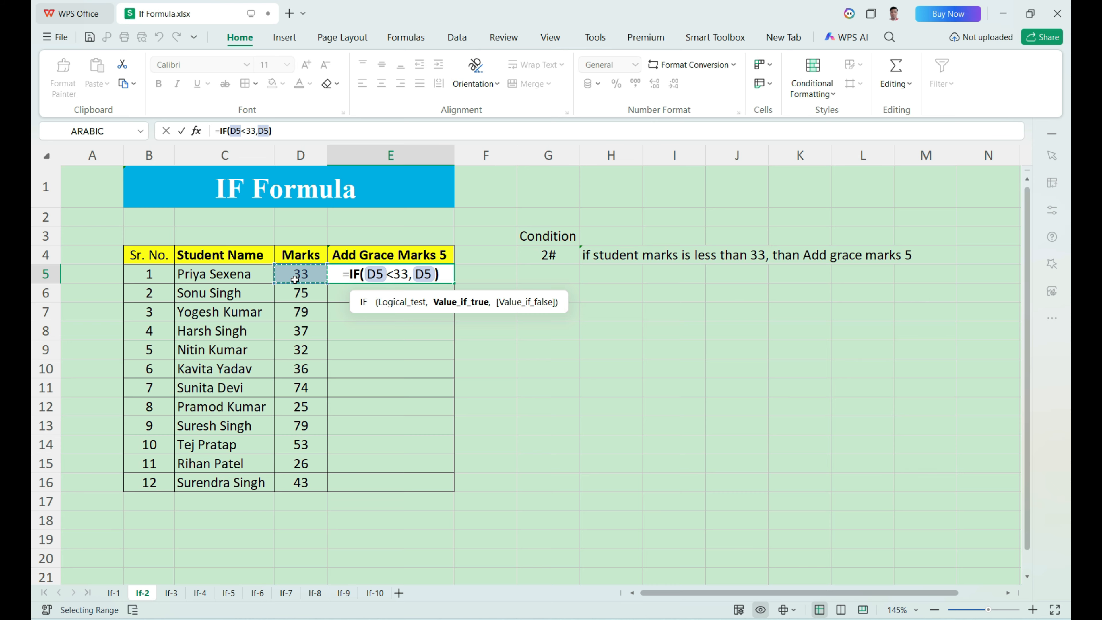
{"action": "type", "text": "+5"}
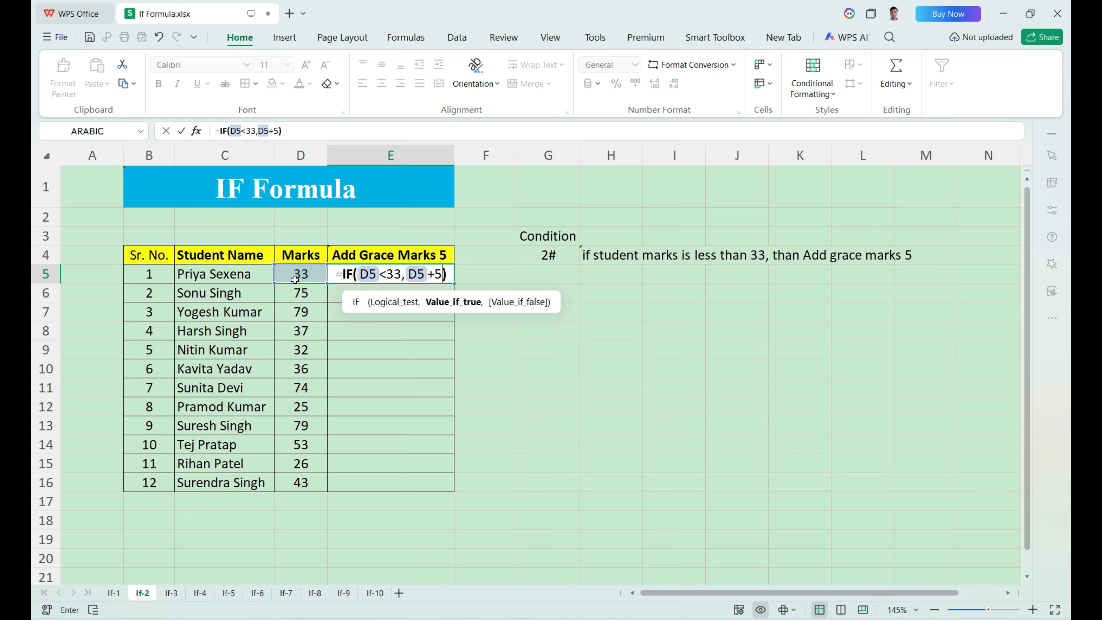
{"action": "type", "text": ","}
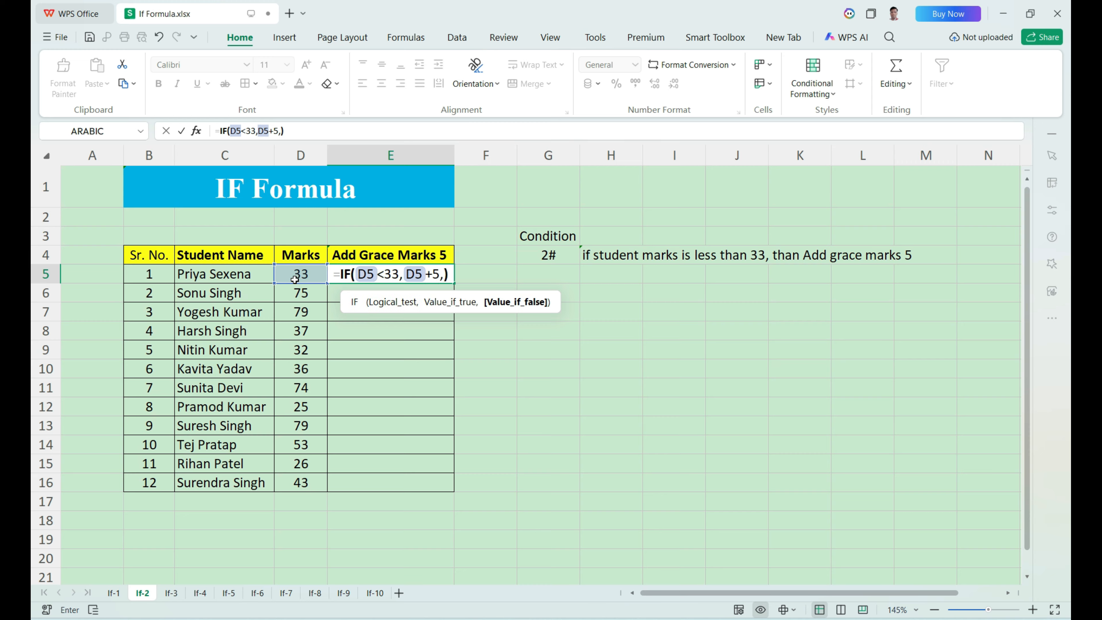
{"action": "left_click", "coordinate": [295, 279]}
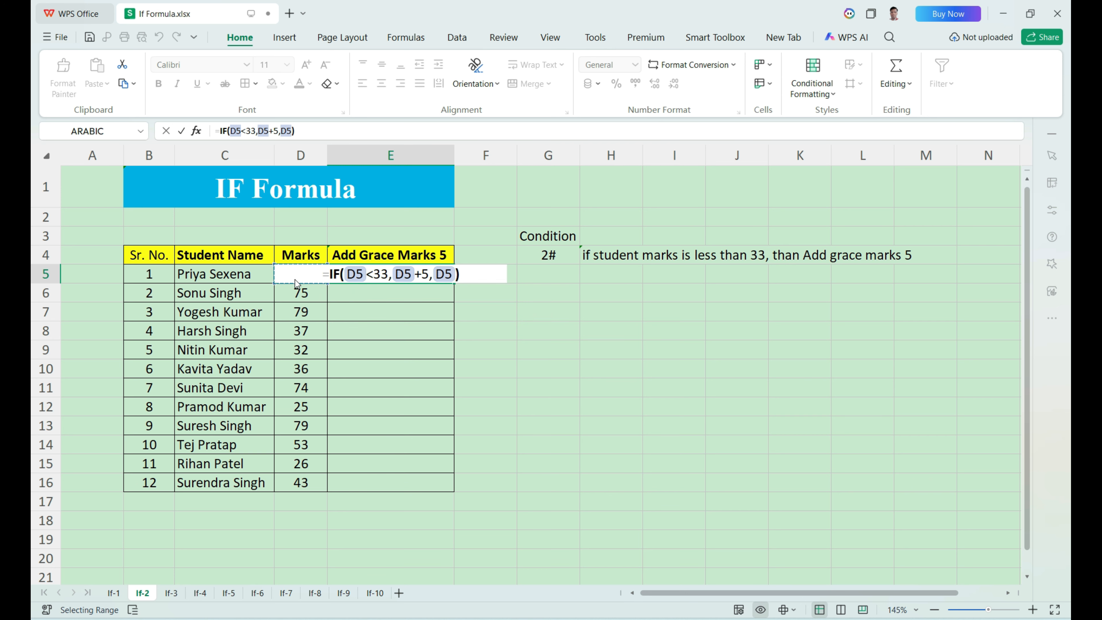
{"action": "key", "text": "Return"}
Check the result in E5 against the marks in D5 and fill the formula down through E16
{"action": "left_click", "coordinate": [395, 281]}
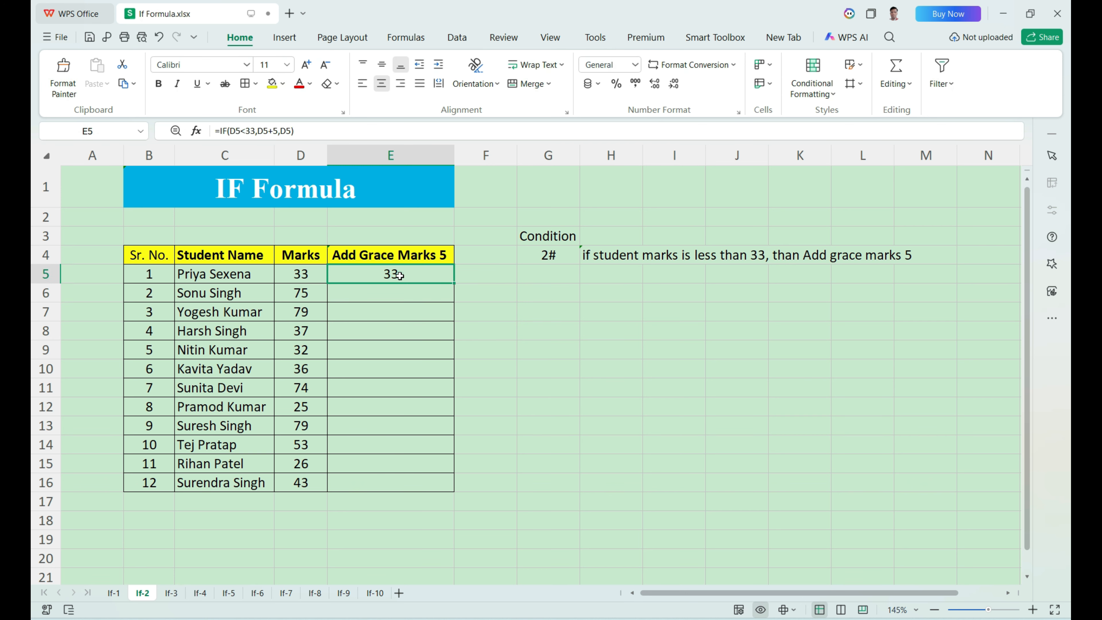
{"action": "left_click", "coordinate": [317, 280]}
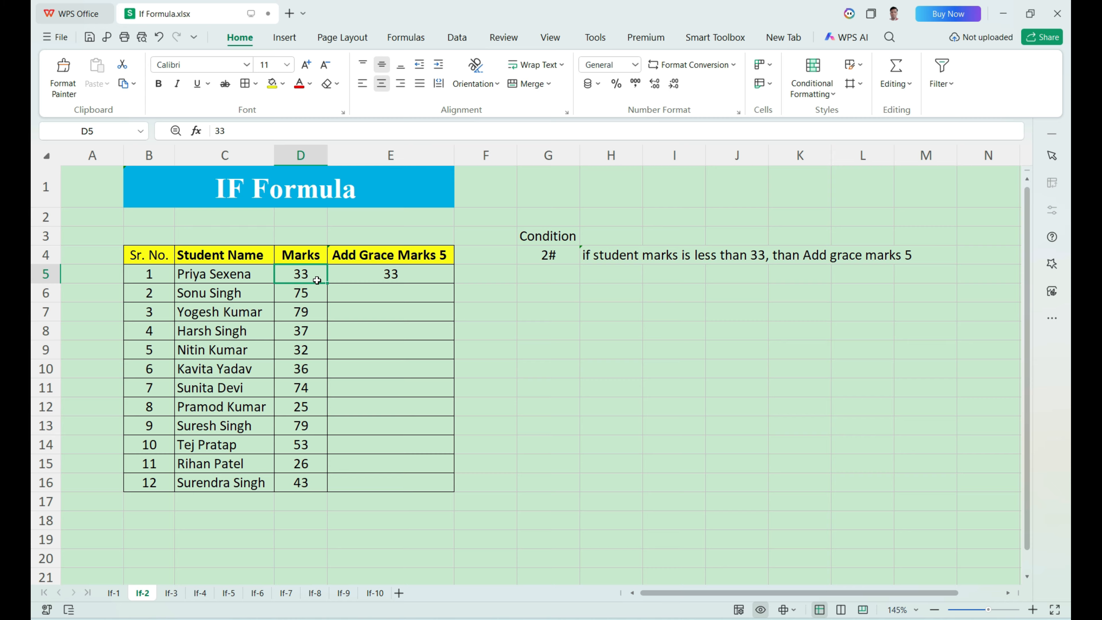
{"action": "left_click", "coordinate": [374, 276]}
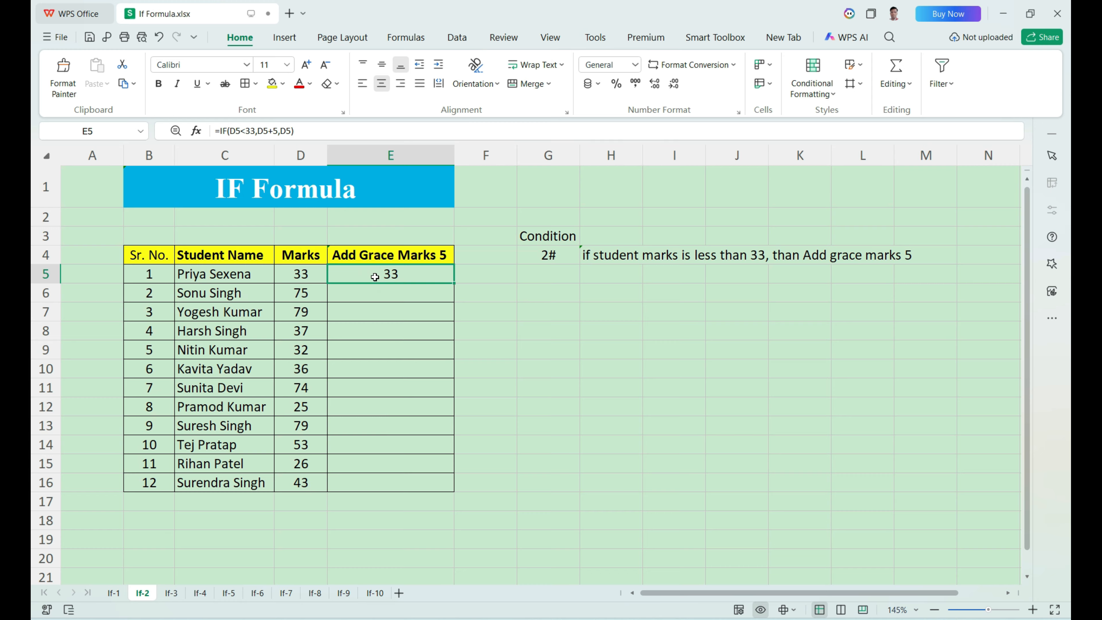
{"action": "left_click_drag", "start_coordinate": [304, 289], "coordinate": [394, 479]}
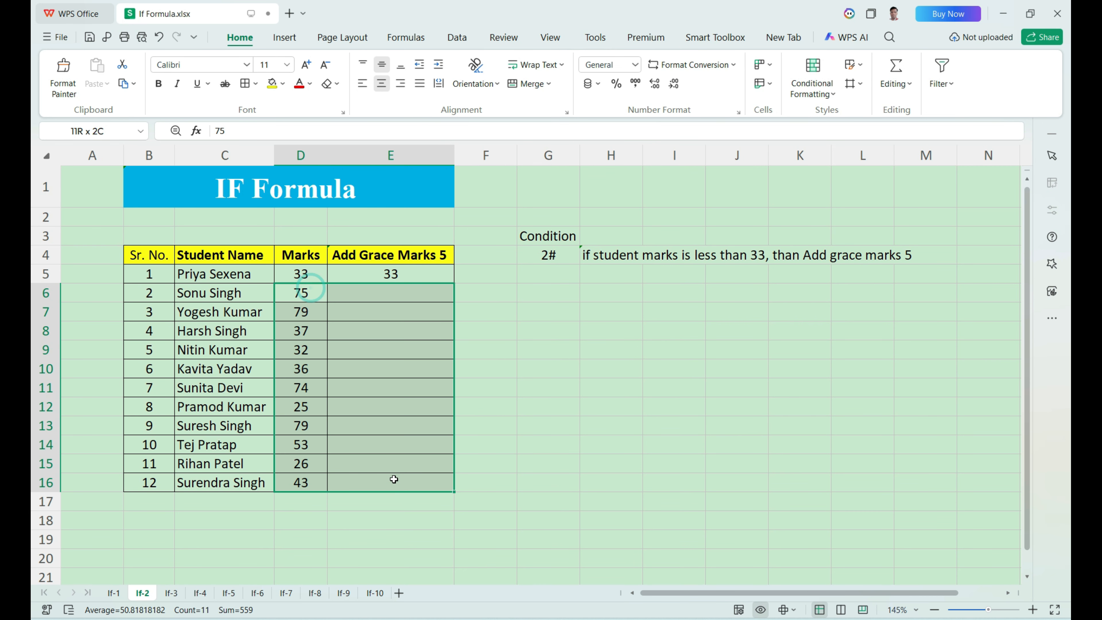
{"action": "left_click", "coordinate": [411, 276]}
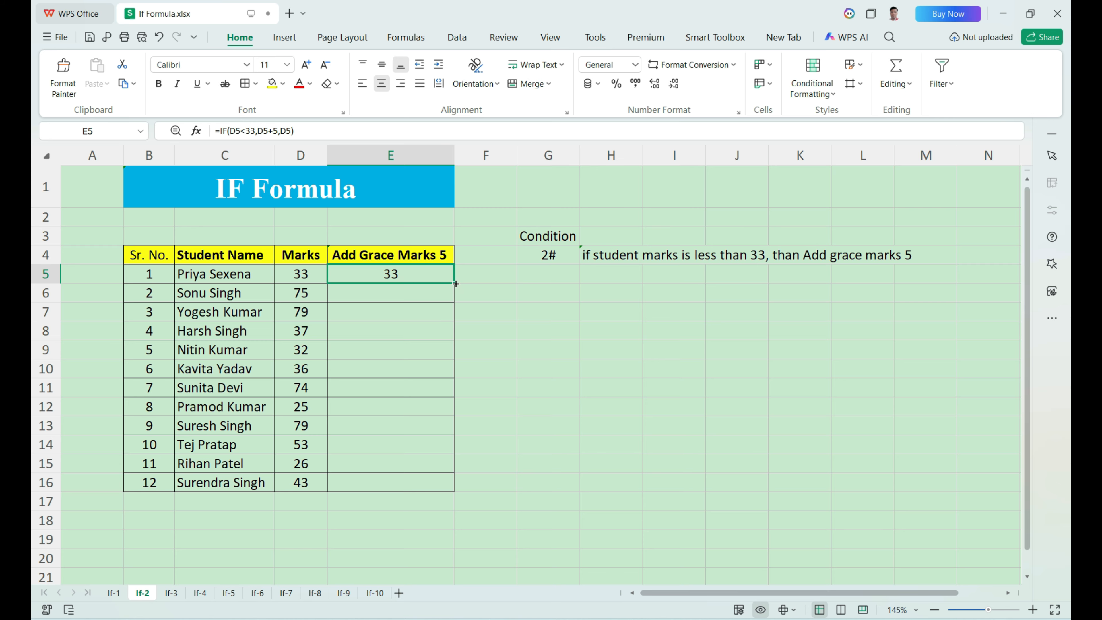
{"action": "left_click_drag", "start_coordinate": [454, 284], "coordinate": [454, 482]}
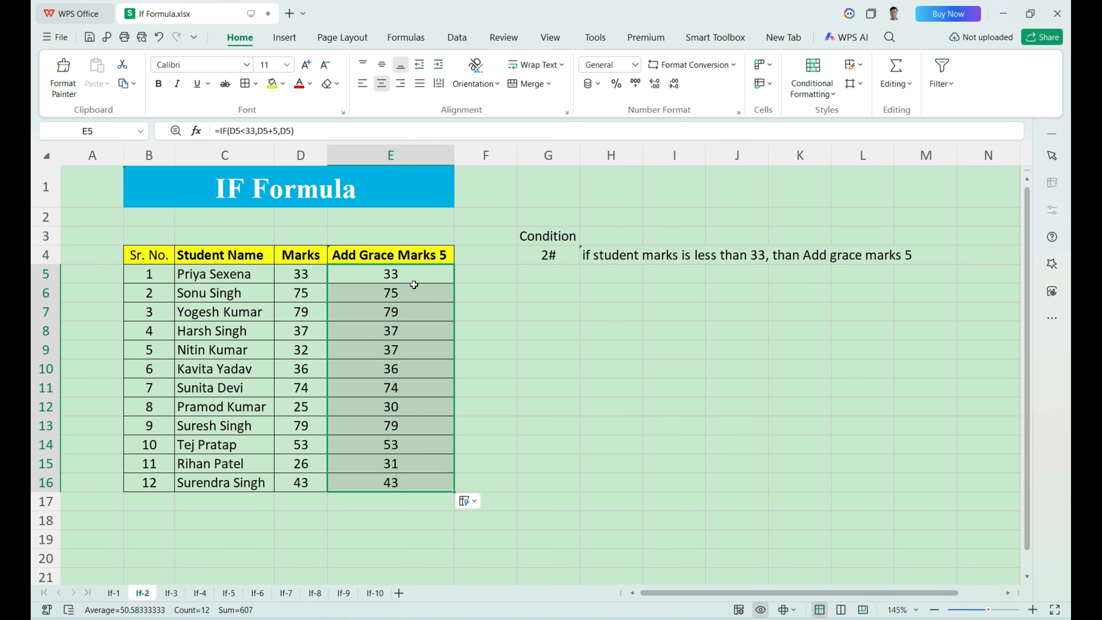
Compare the Marks column with the Add Grace Marks 5 results, focusing on students who scored below 33
{"action": "left_click_drag", "start_coordinate": [310, 278], "coordinate": [309, 477]}
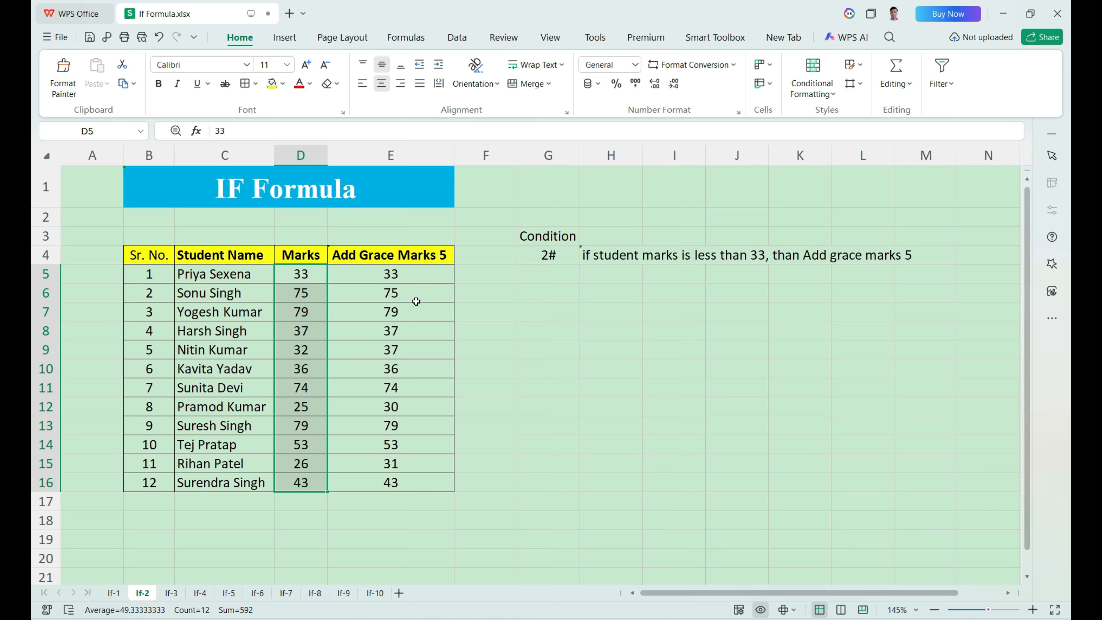
{"action": "left_click_drag", "start_coordinate": [311, 274], "coordinate": [309, 338]}
{"action": "left_click", "coordinate": [309, 351]}
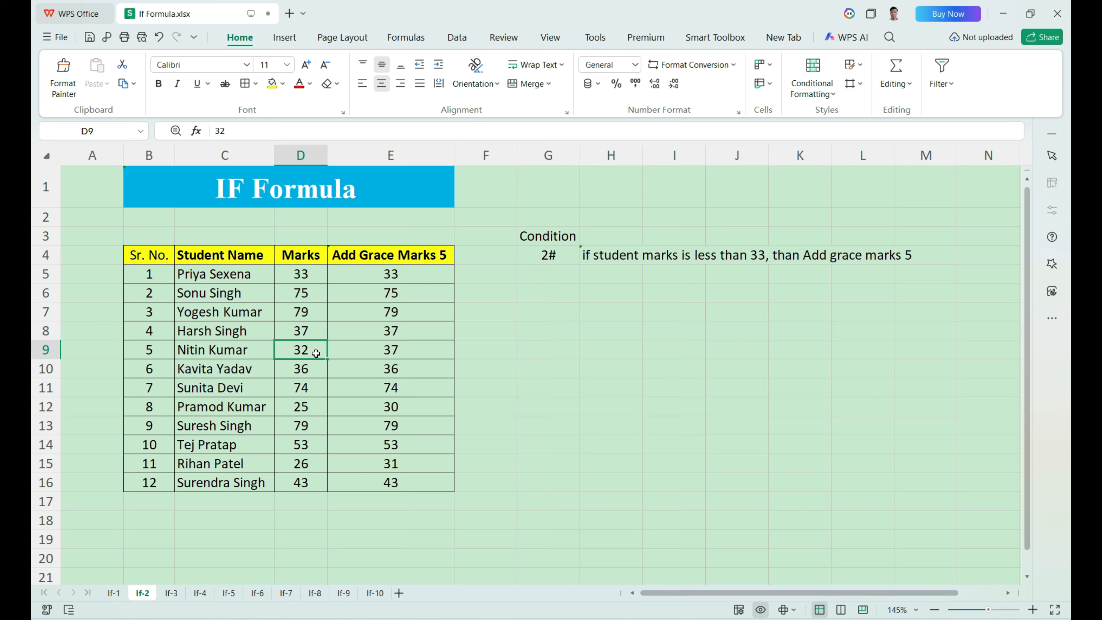
{"action": "left_click", "coordinate": [398, 351]}
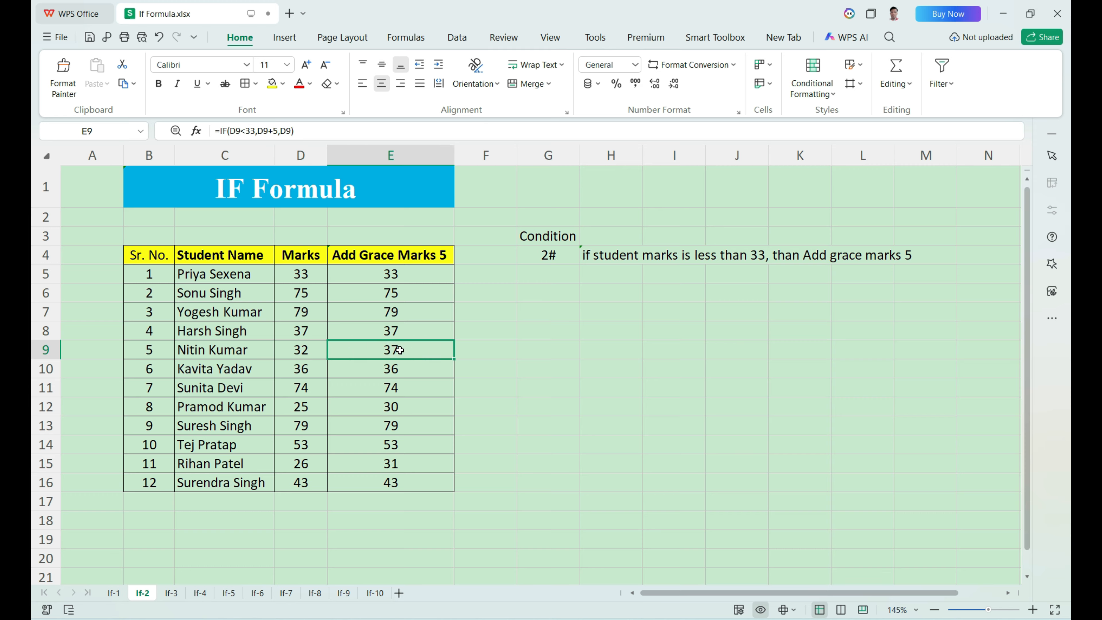
{"action": "left_click", "coordinate": [308, 371]}
{"action": "left_click", "coordinate": [399, 368]}
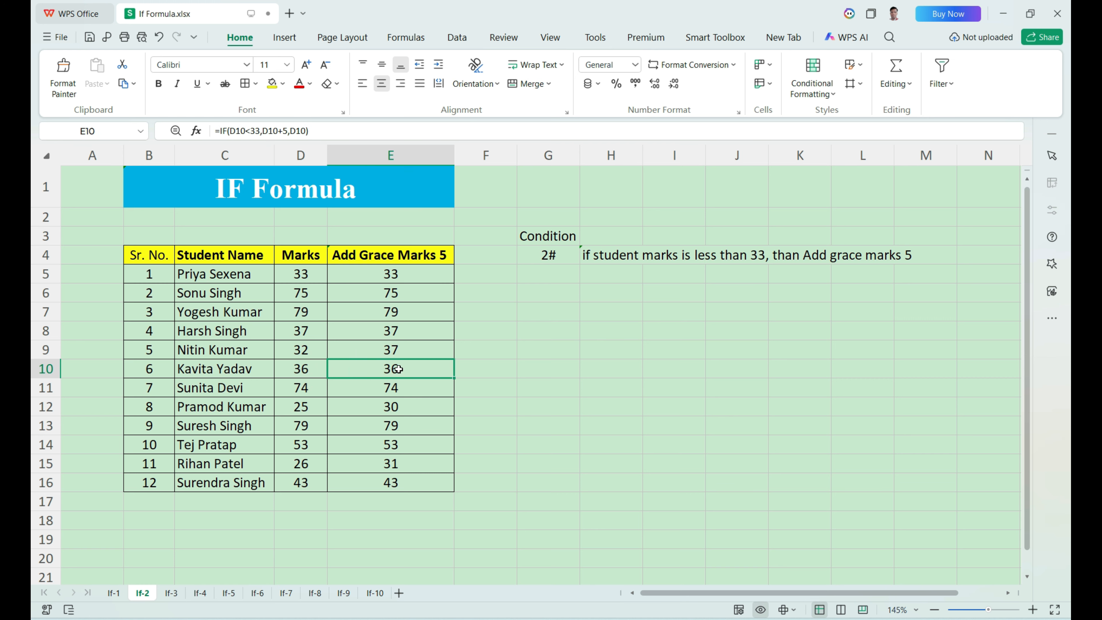
{"action": "left_click", "coordinate": [312, 405]}
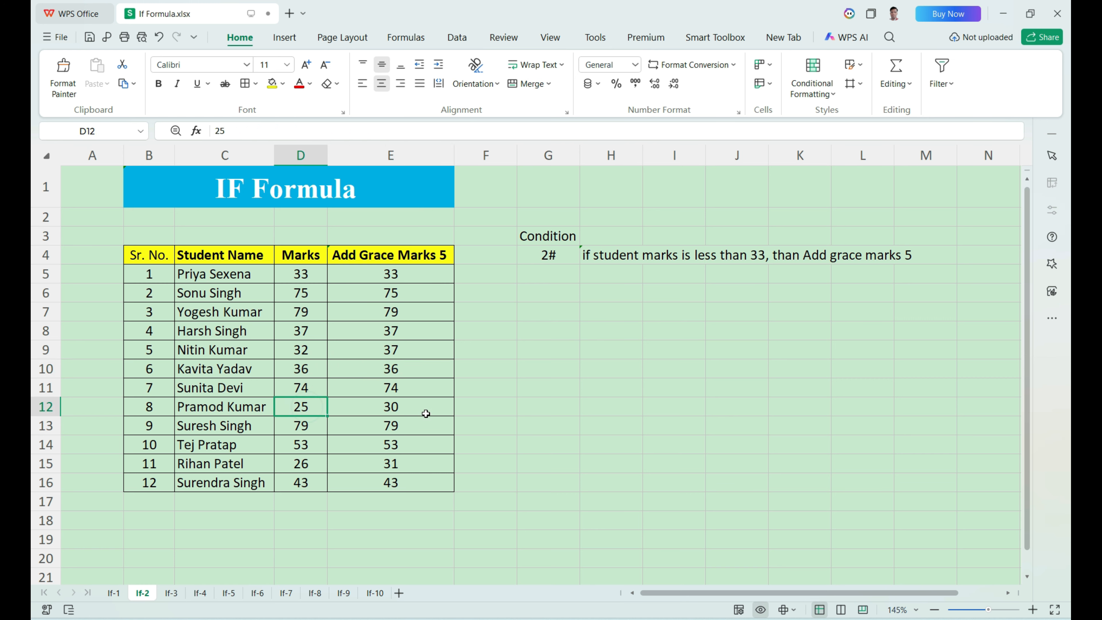
{"action": "left_click", "coordinate": [416, 407]}
{"action": "left_click_drag", "start_coordinate": [321, 426], "coordinate": [318, 479]}
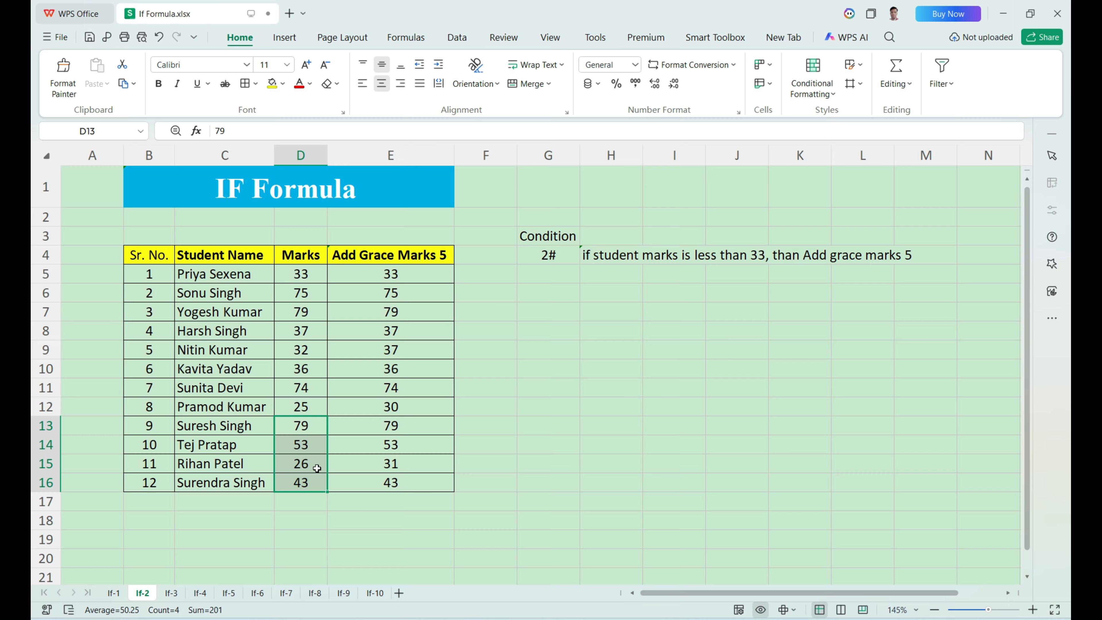
{"action": "left_click", "coordinate": [317, 468]}
{"action": "left_click", "coordinate": [364, 468]}
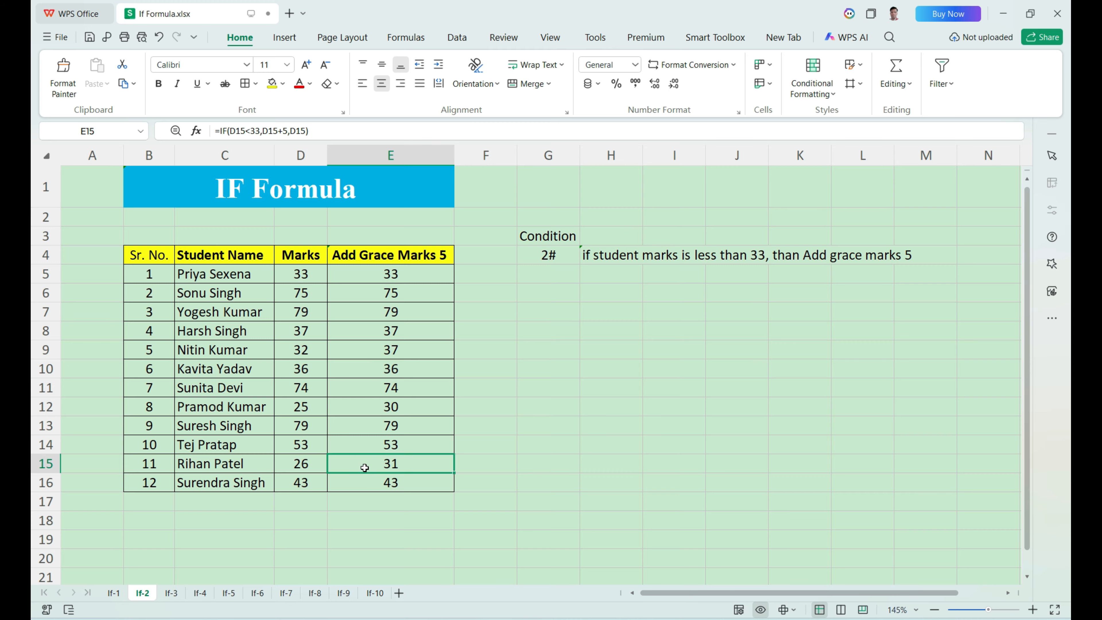
{"action": "left_click_drag", "start_coordinate": [299, 292], "coordinate": [317, 468]}
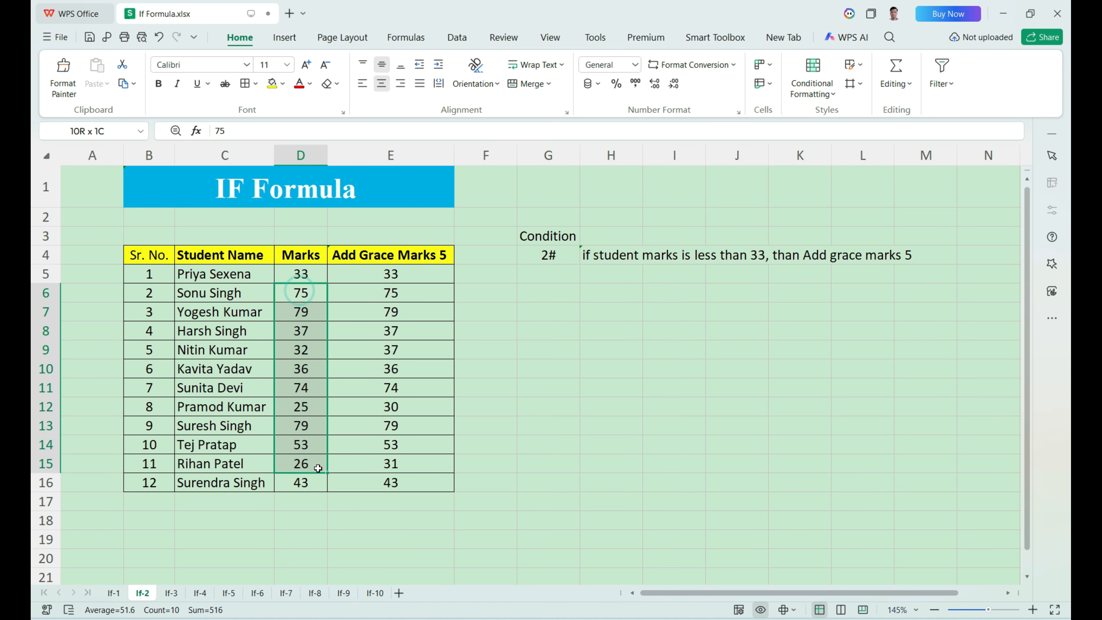
Change the fourth student's marks in D8 to 29 and check the grace marks result in E8
{"action": "left_click", "coordinate": [299, 334]}
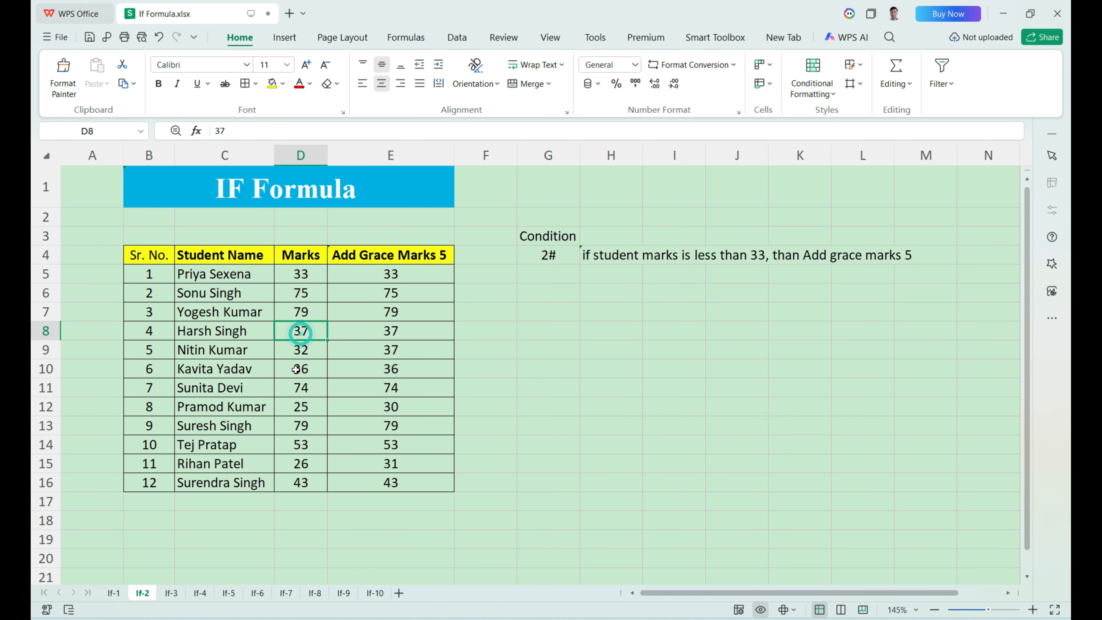
{"action": "type", "text": "29"}
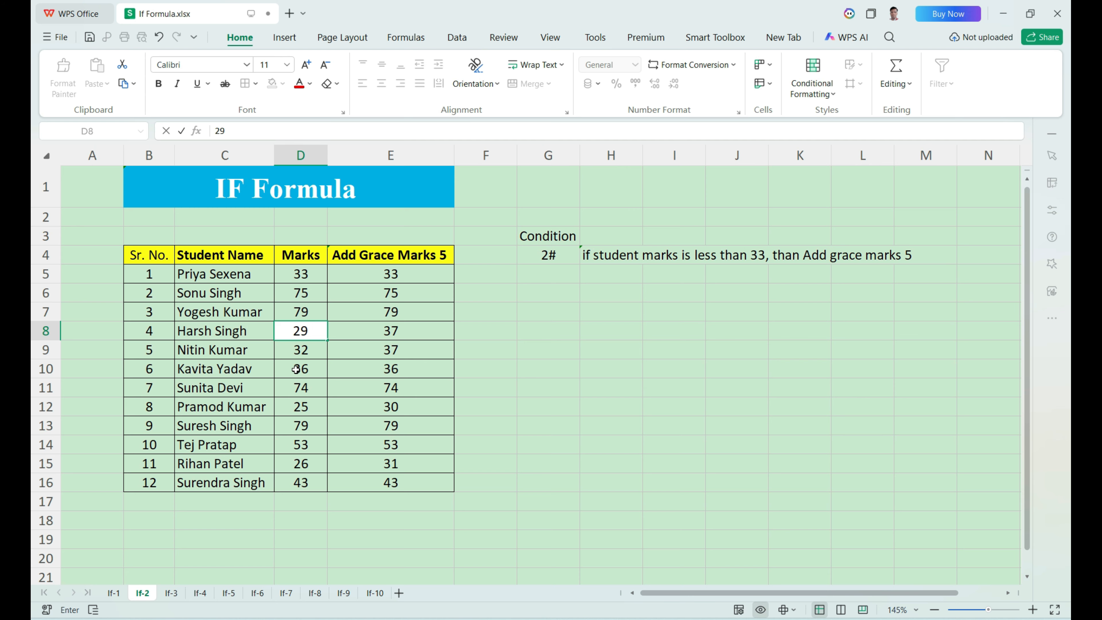
{"action": "key", "text": "Return"}
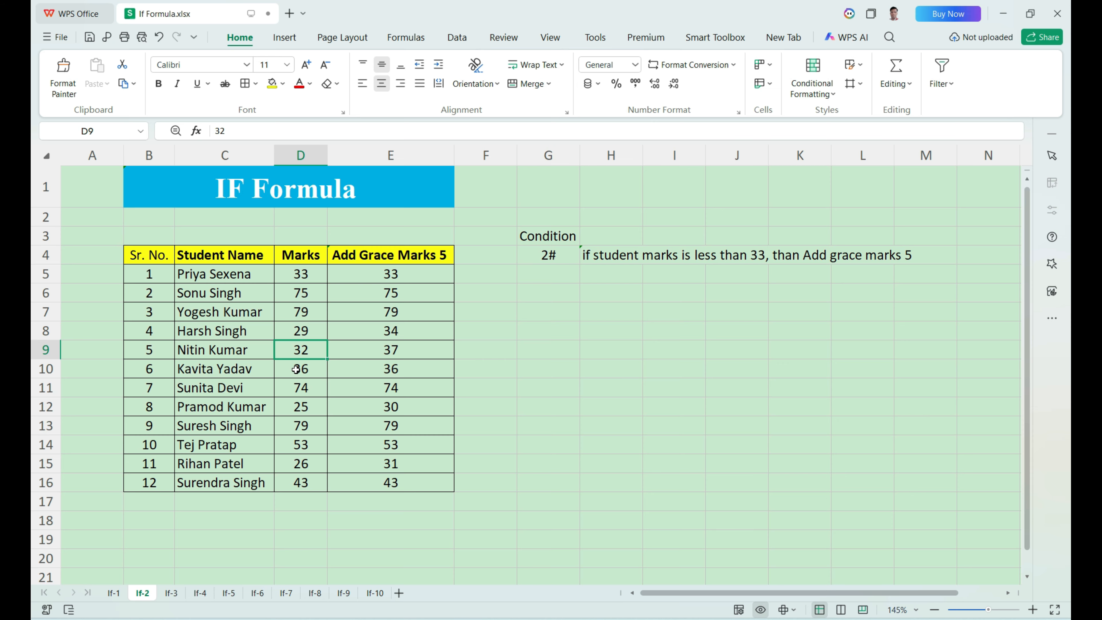
{"action": "left_click_drag", "start_coordinate": [315, 333], "coordinate": [381, 330]}
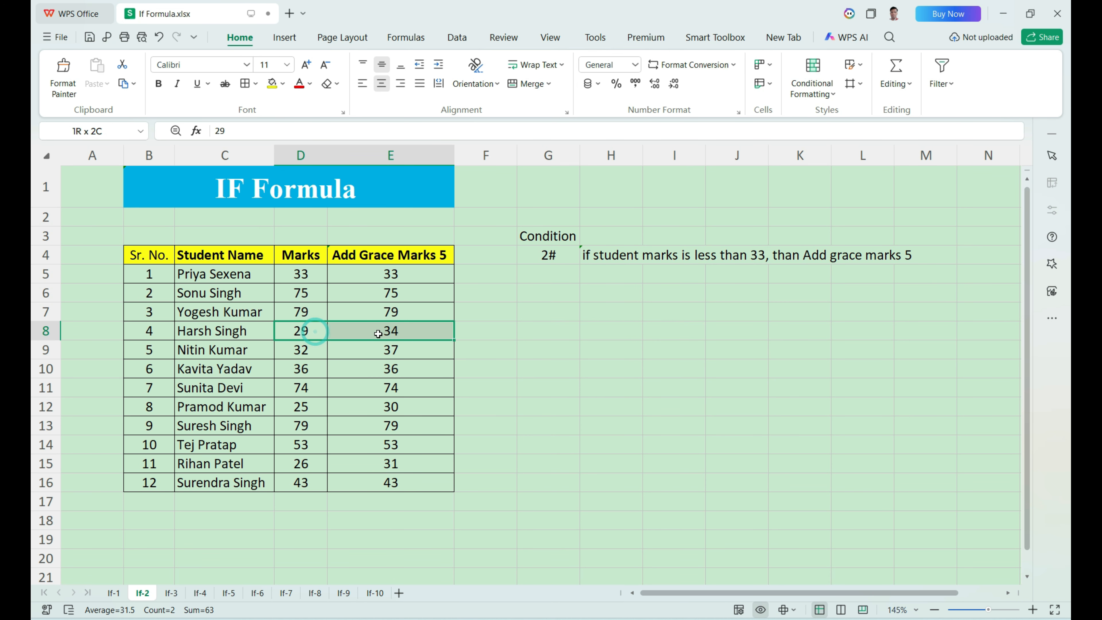
{"action": "left_click", "coordinate": [410, 331]}
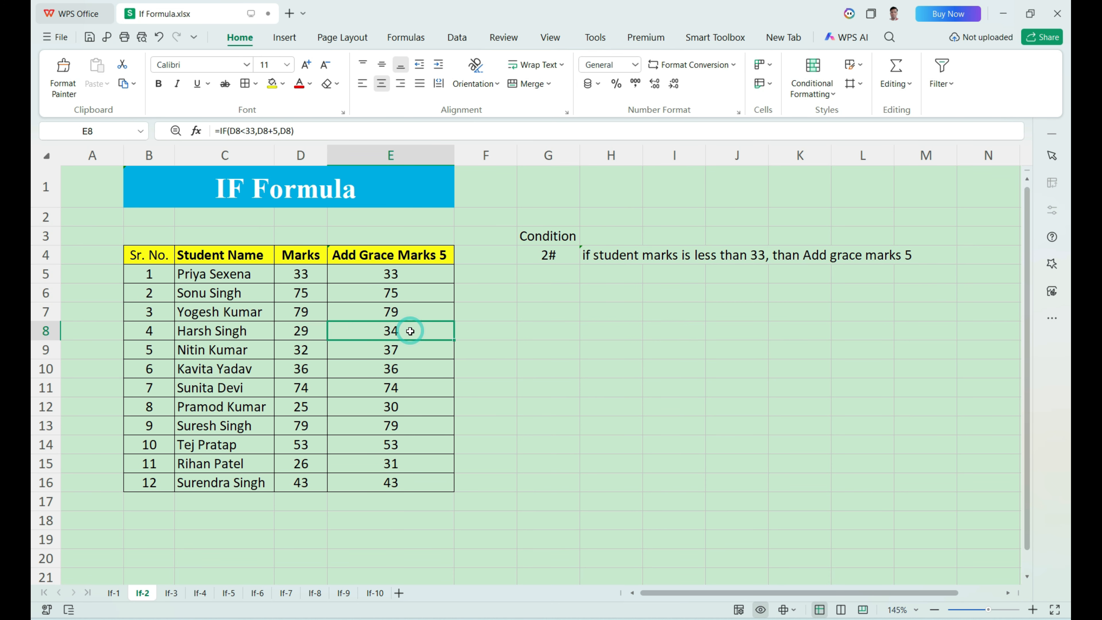
Change the first student's marks in D5 to 32 and check the grace marks result in E5
{"action": "left_click", "coordinate": [301, 275]}
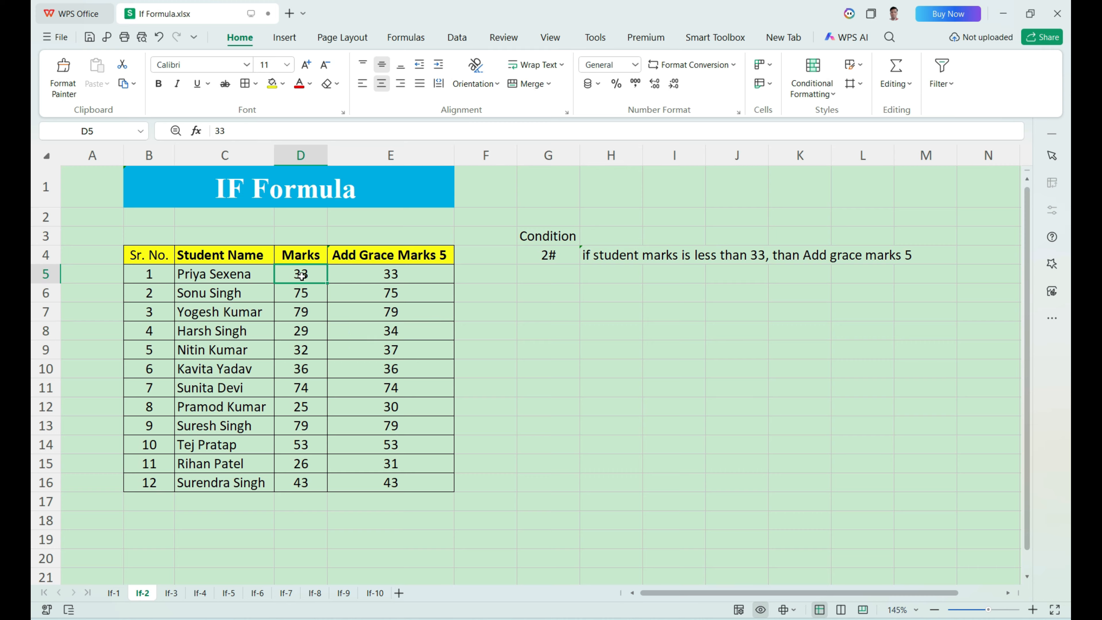
{"action": "type", "text": "32"}
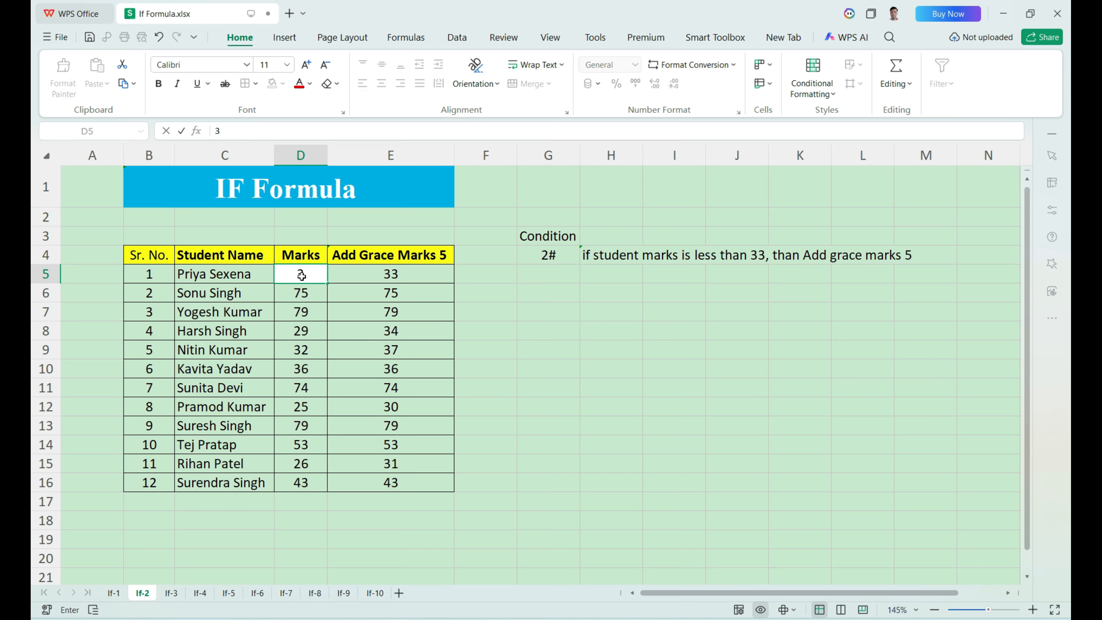
{"action": "key", "text": "Return"}
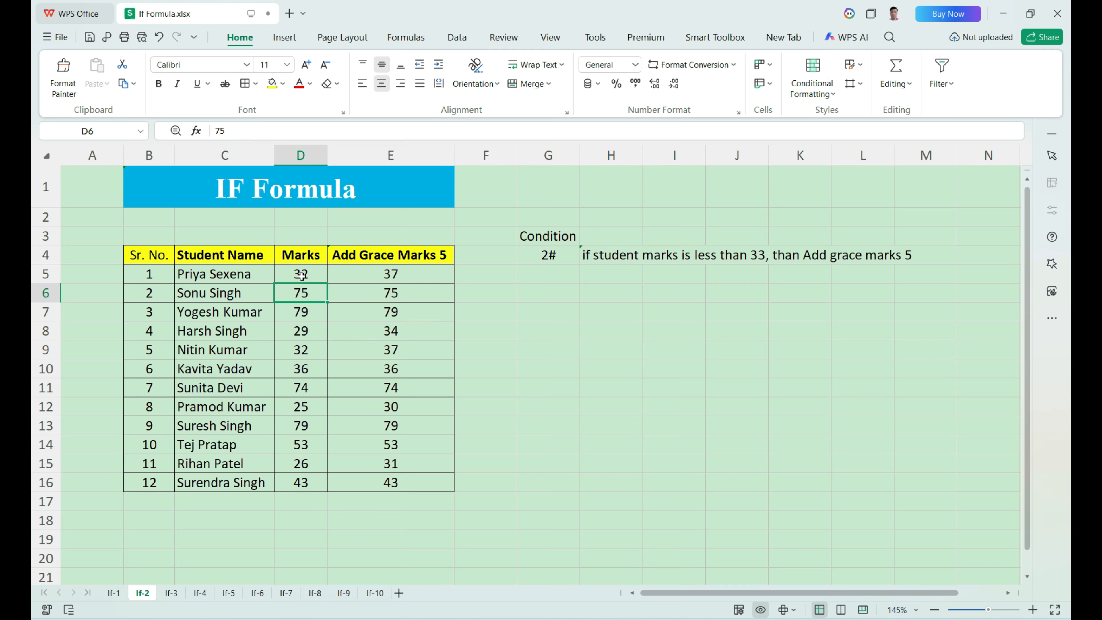
{"action": "left_click", "coordinate": [370, 277]}
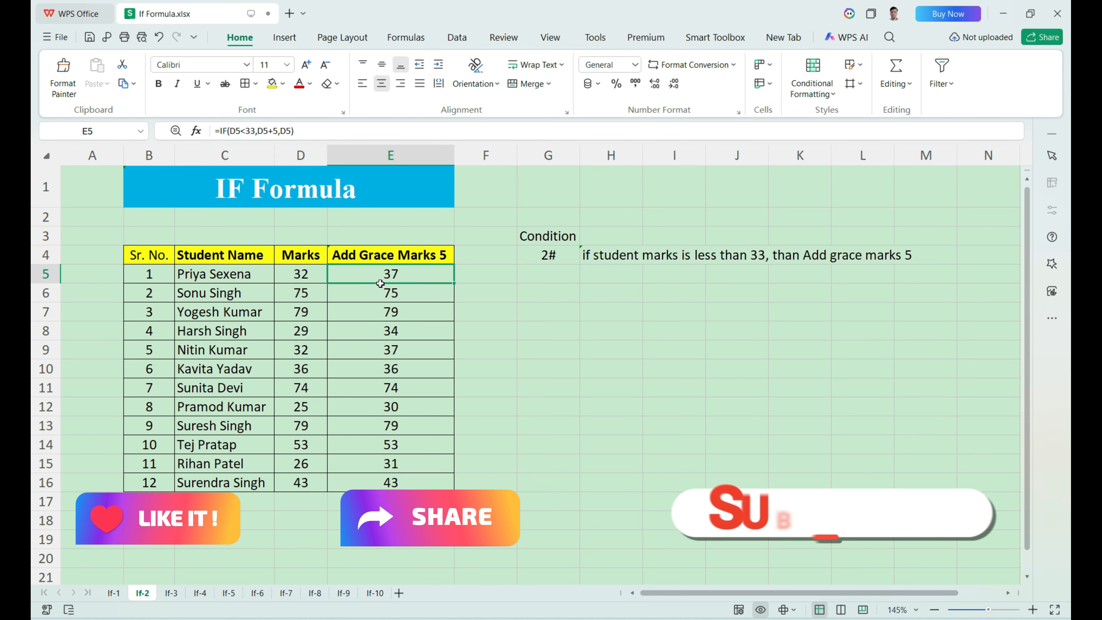
Switch to the If-3 sheet and review the Sales and Sales Status columns and the Yes/No condition
{"action": "left_click", "coordinate": [172, 593]}
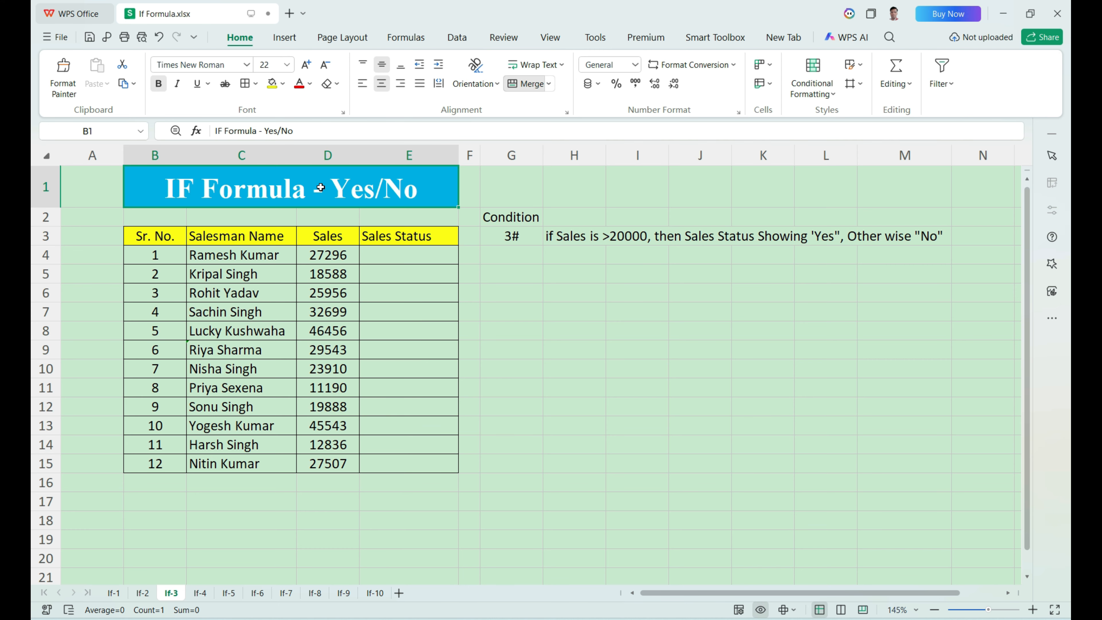
{"action": "left_click_drag", "start_coordinate": [401, 261], "coordinate": [405, 460]}
{"action": "left_click_drag", "start_coordinate": [336, 262], "coordinate": [330, 464]}
{"action": "left_click", "coordinate": [401, 252]}
{"action": "left_click_drag", "start_coordinate": [401, 252], "coordinate": [401, 466]}
{"action": "left_click", "coordinate": [525, 243]}
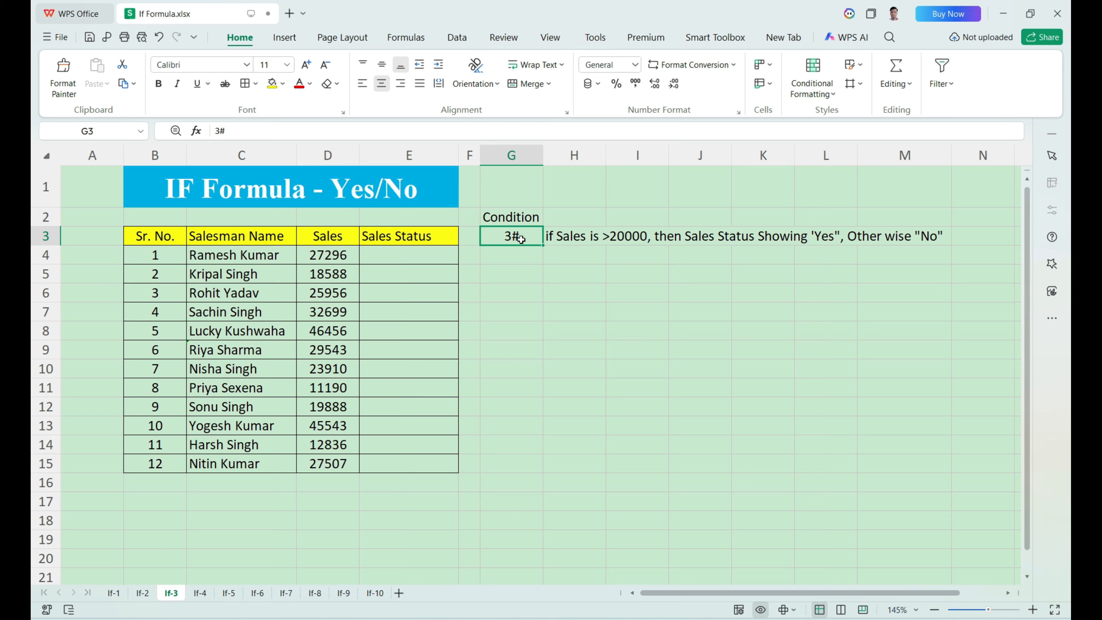
{"action": "left_click", "coordinate": [564, 238]}
{"action": "left_click", "coordinate": [576, 213]}
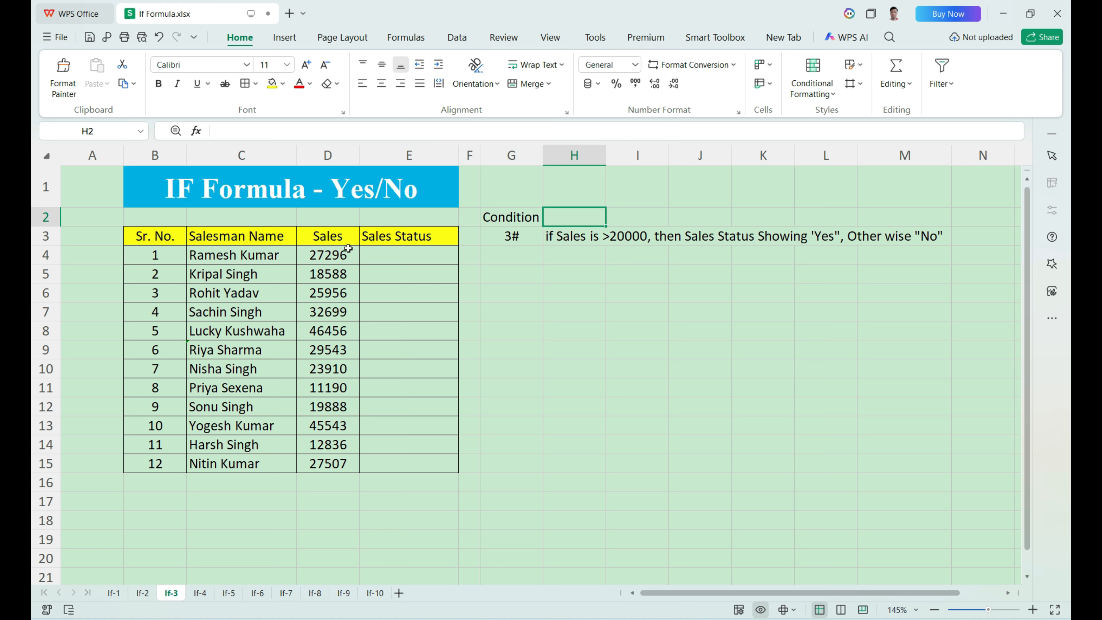
Examine the sales values in D4:D15 alongside the Sales Status column they determine
{"action": "left_click_drag", "start_coordinate": [346, 251], "coordinate": [343, 462]}
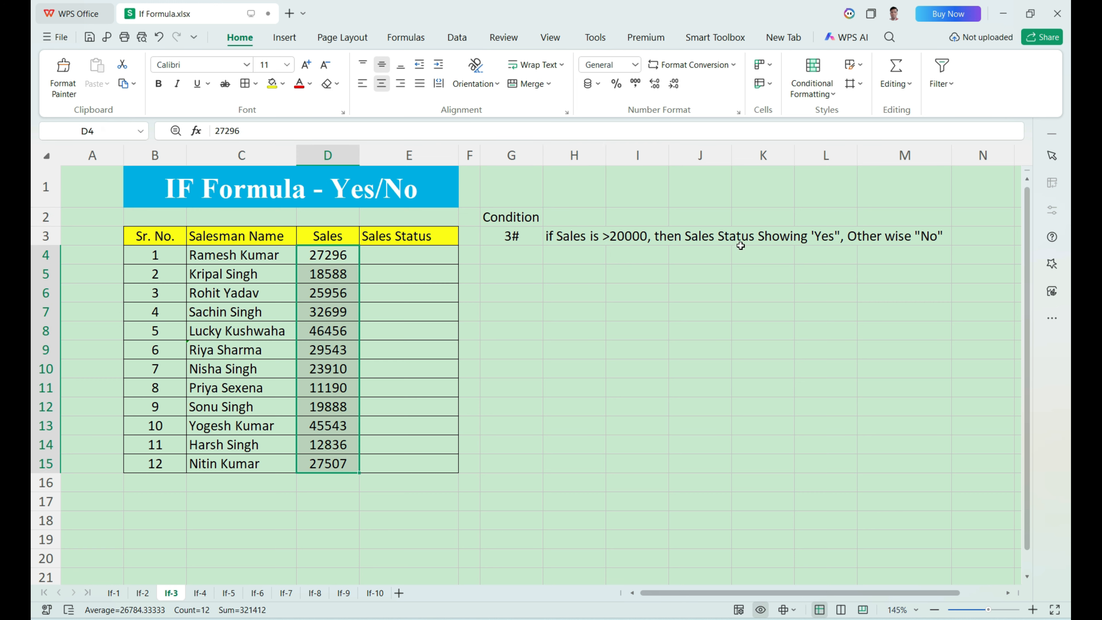
{"action": "left_click", "coordinate": [425, 236]}
{"action": "left_click_drag", "start_coordinate": [425, 236], "coordinate": [413, 445]}
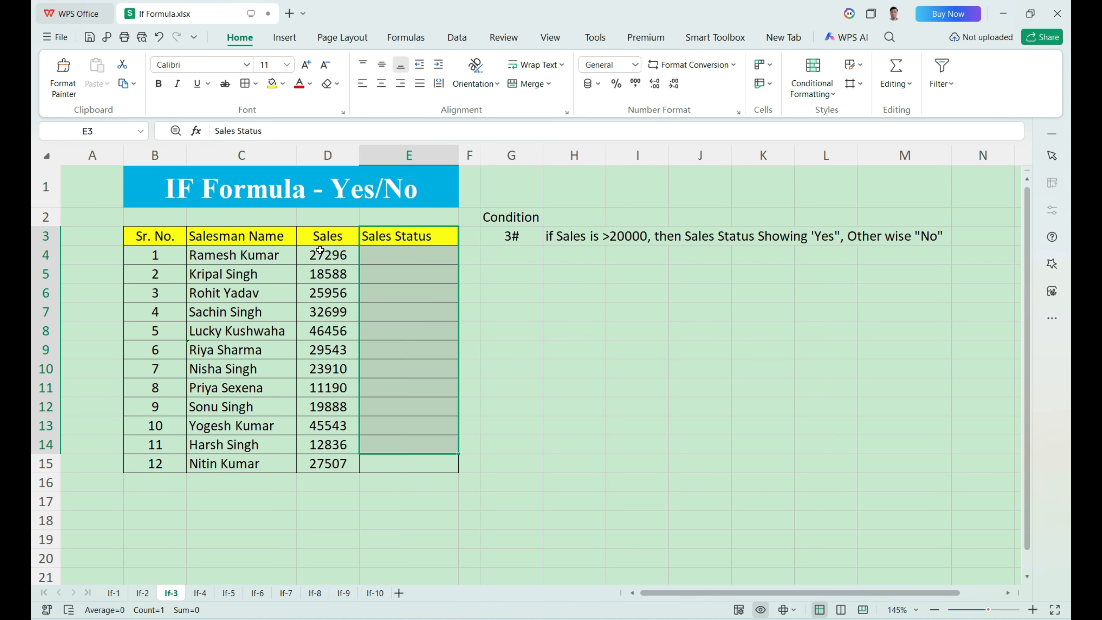
{"action": "left_click_drag", "start_coordinate": [320, 250], "coordinate": [338, 461]}
{"action": "left_click", "coordinate": [350, 251]}
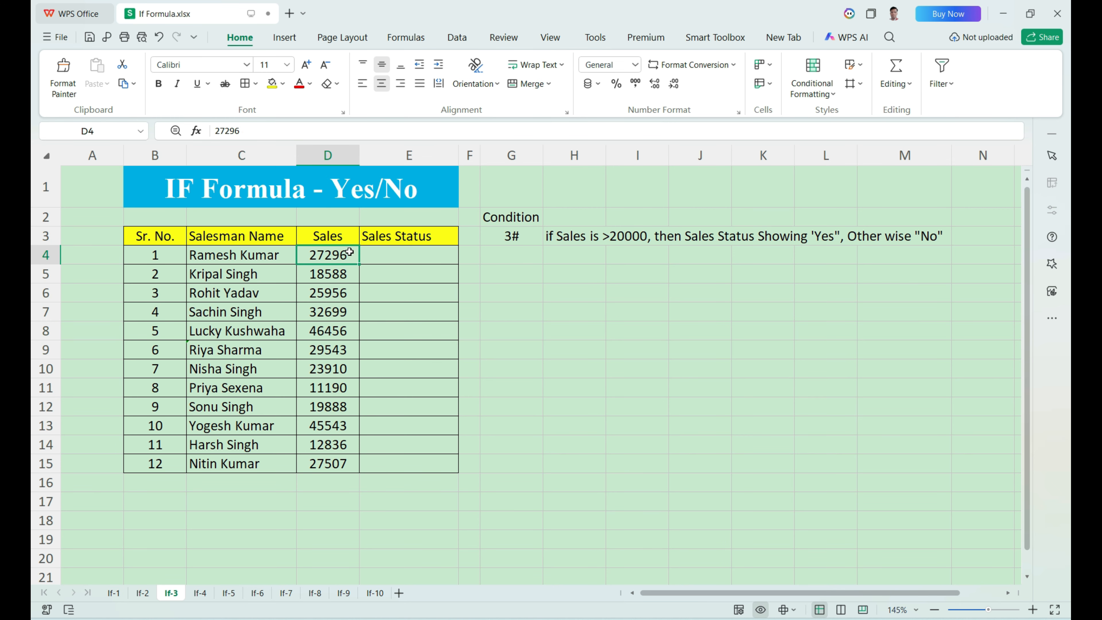
{"action": "left_click", "coordinate": [394, 254]}
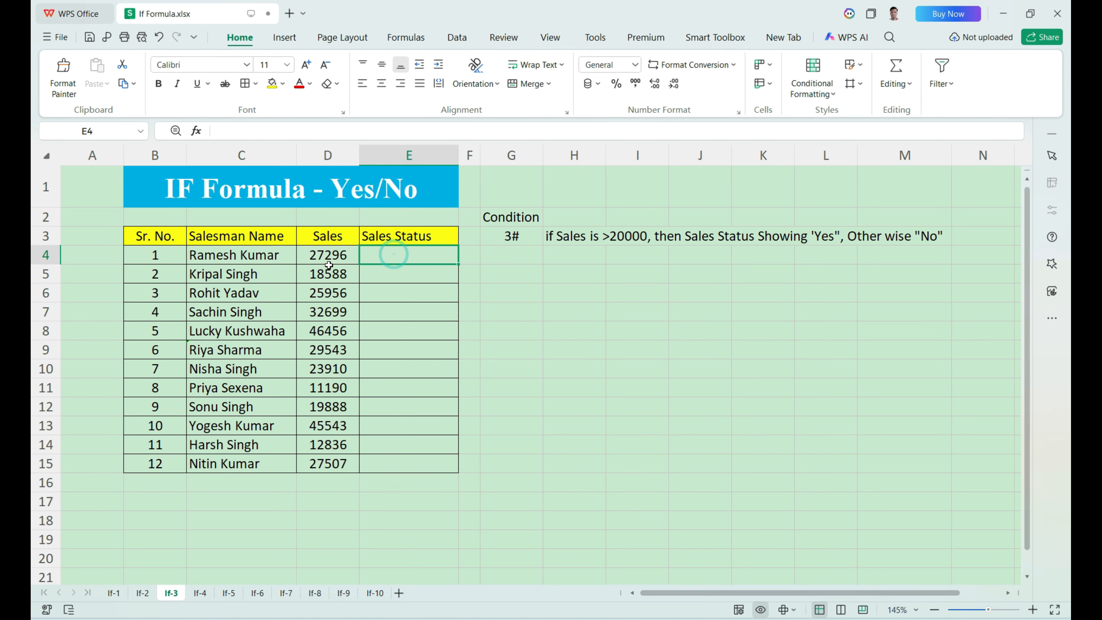
{"action": "left_click", "coordinate": [329, 254]}
Begin an IF formula in E4 that tests whether the first salesman's sales exceed 20000, using D4>20000
{"action": "left_click", "coordinate": [385, 257]}
{"action": "type", "text": "="}
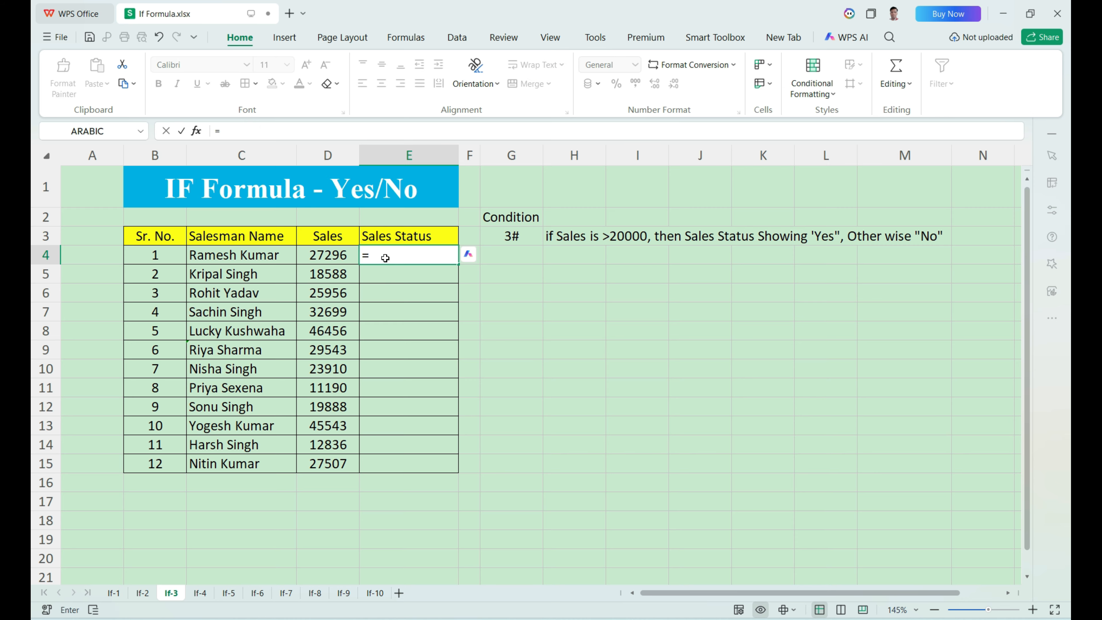
{"action": "type", "text": "IF("}
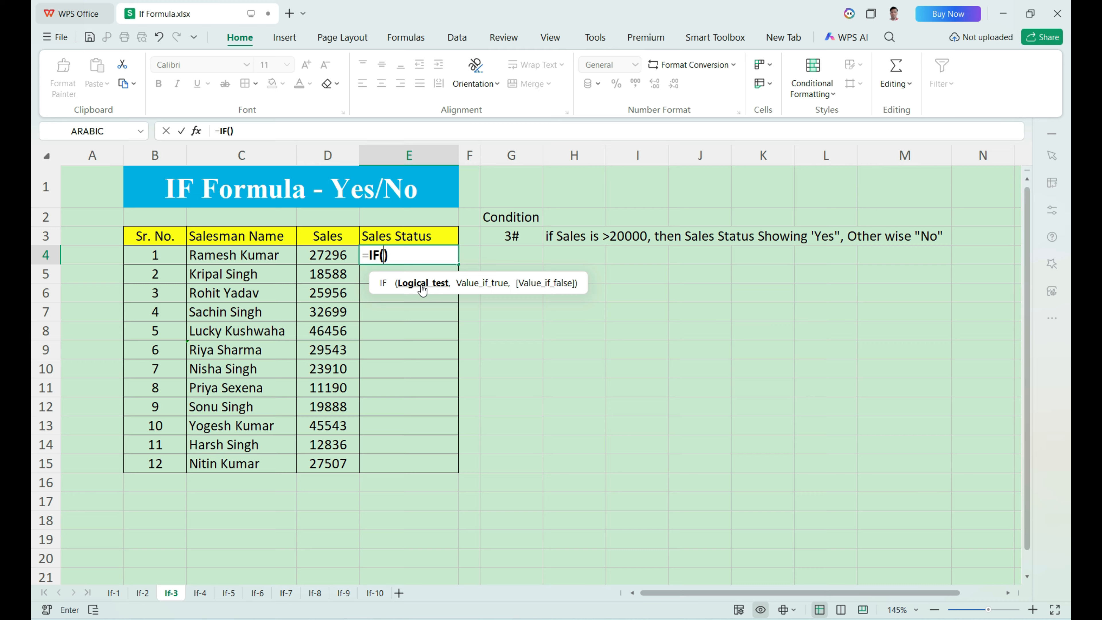
{"action": "left_click", "coordinate": [320, 260]}
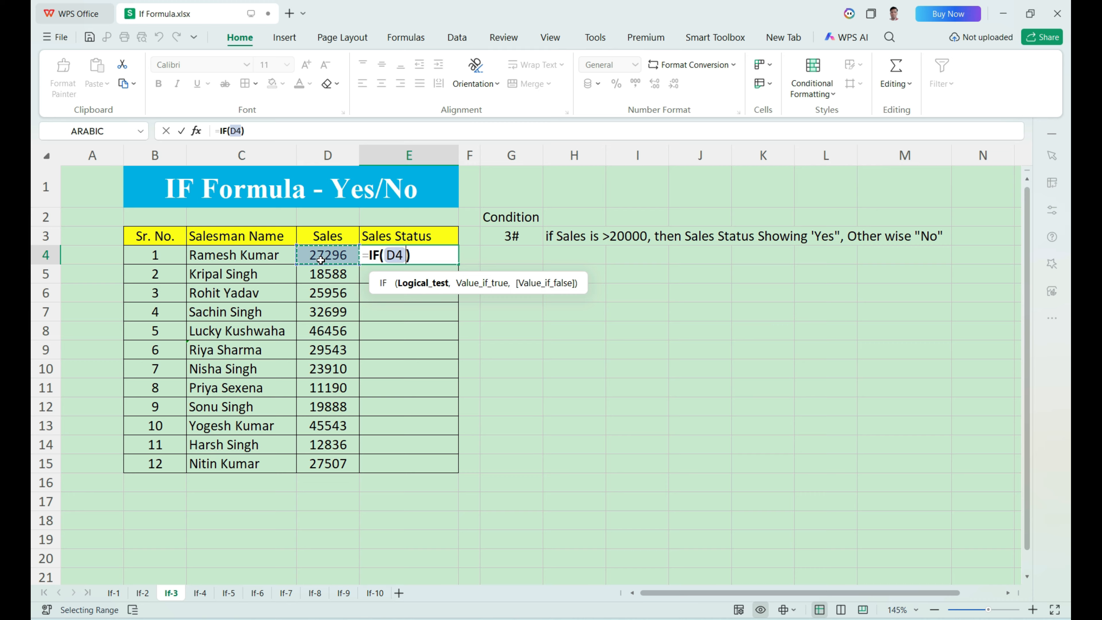
{"action": "type", "text": ">"}
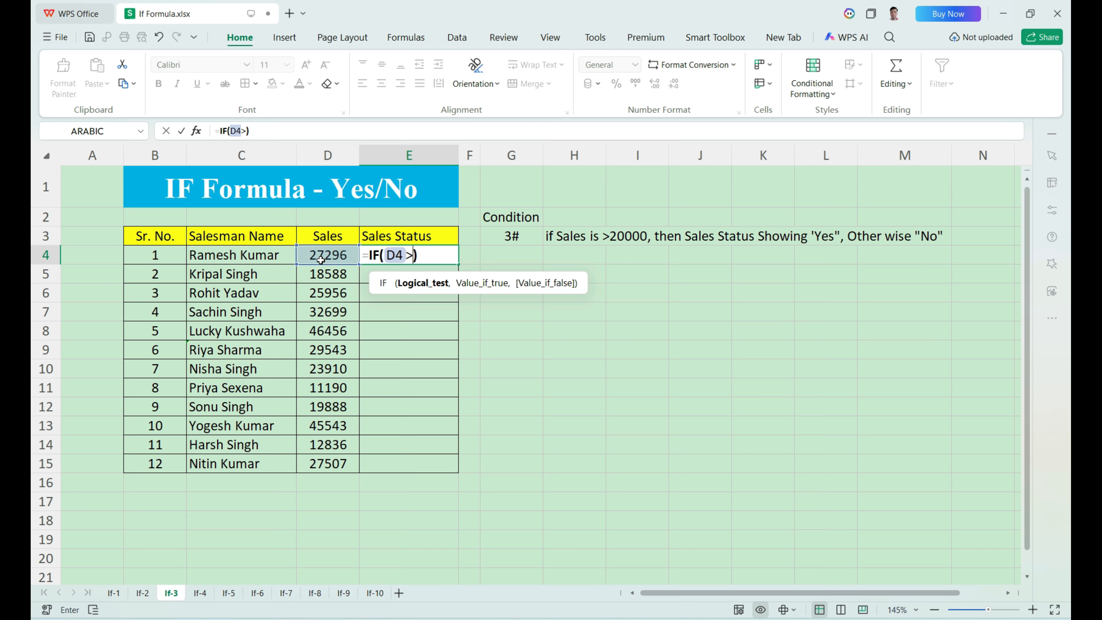
{"action": "type", "text": "20000"}
{"action": "left_click", "coordinate": [415, 255]}
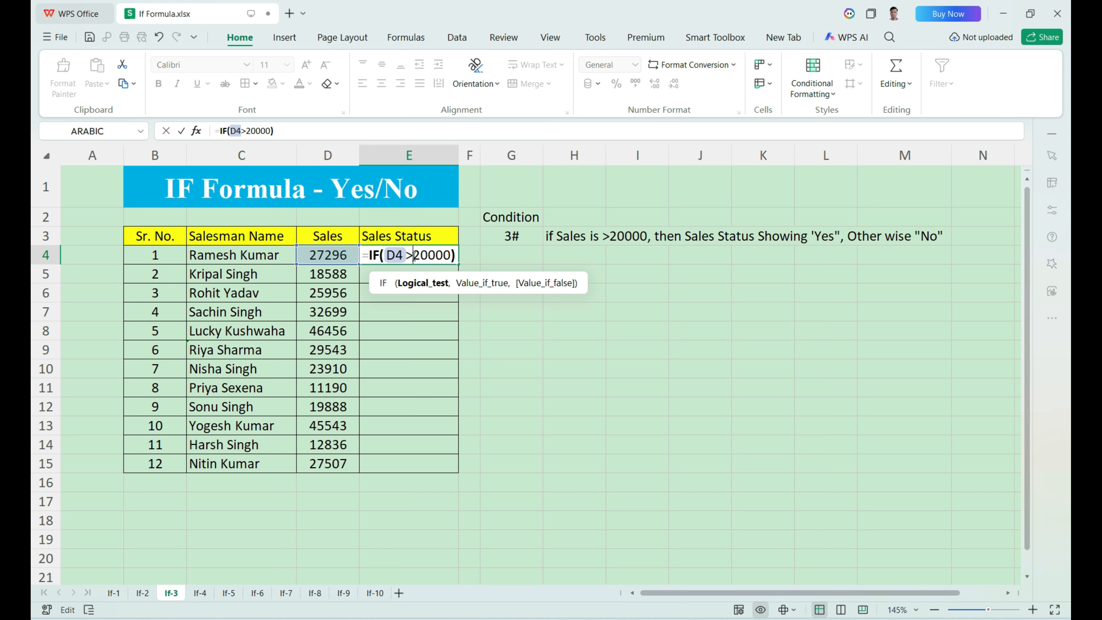
{"action": "left_click_drag", "start_coordinate": [419, 256], "coordinate": [451, 255]}
{"action": "left_click", "coordinate": [424, 255]}
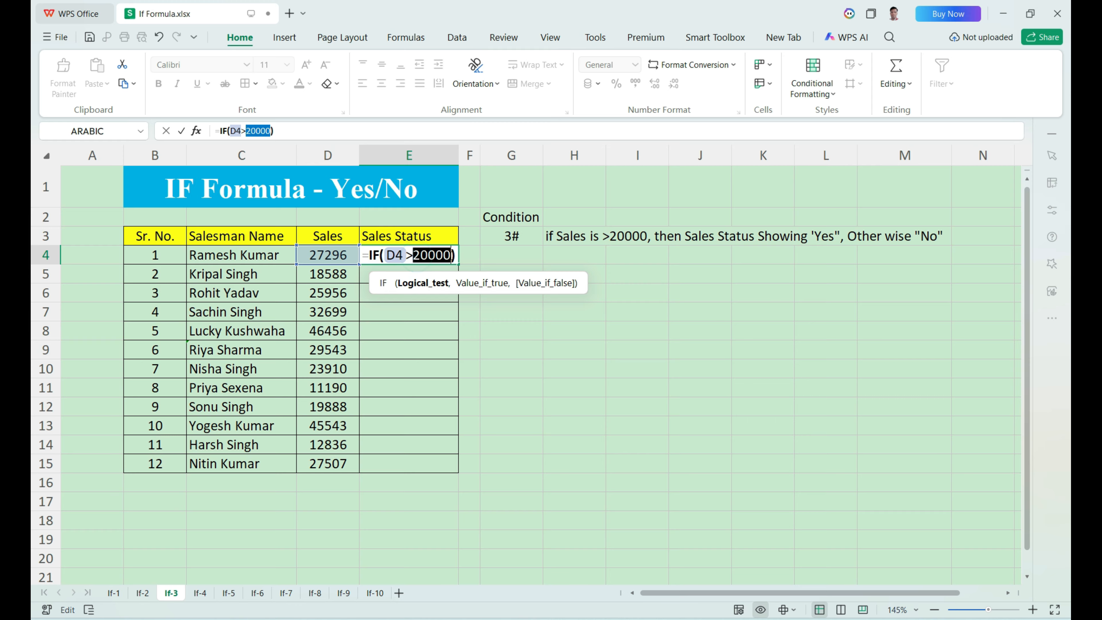
{"action": "left_click", "coordinate": [453, 251]}
Complete the IF formula in E4 with "Yes" as the true result and "No" as the false result
{"action": "type", "text": ","}
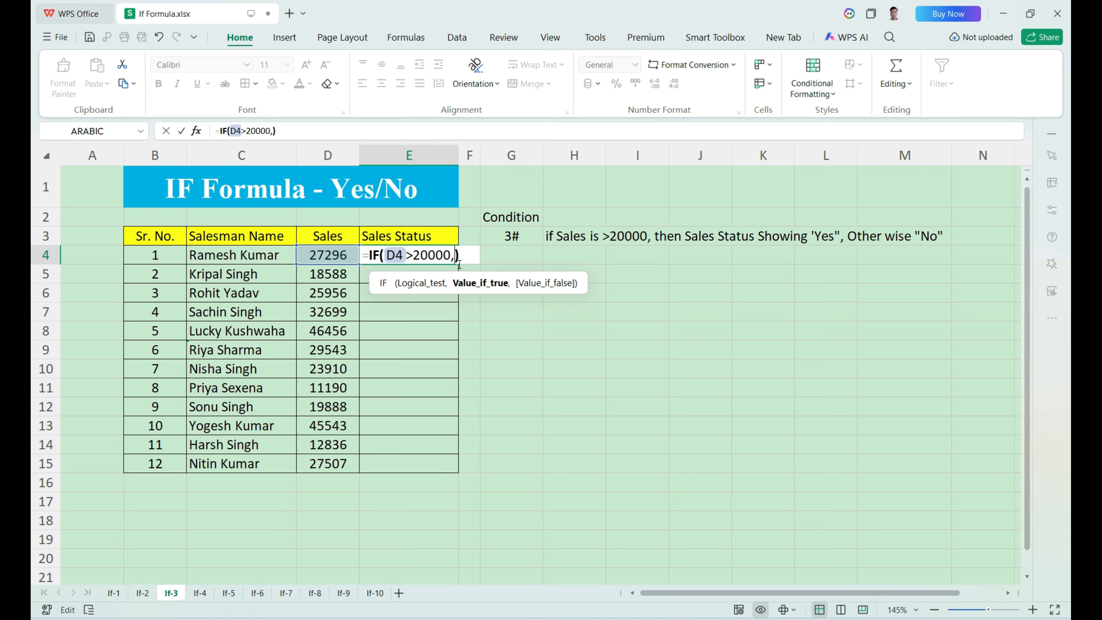
{"action": "type", "text": "\"Yes\","}
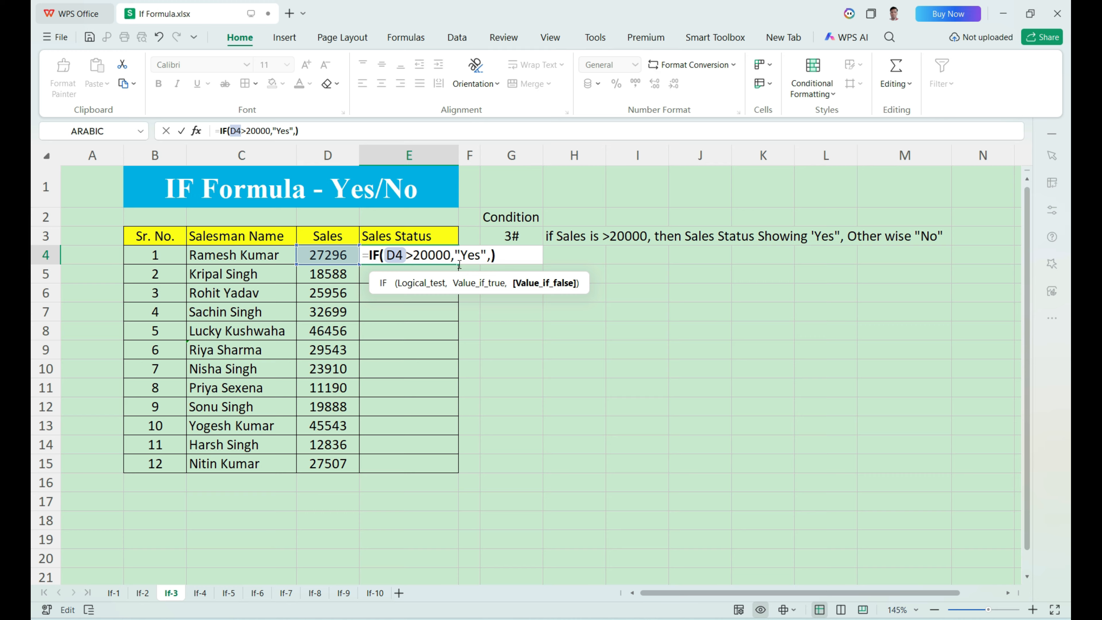
{"action": "type", "text": "\"No\""}
{"action": "key", "text": "Return"}
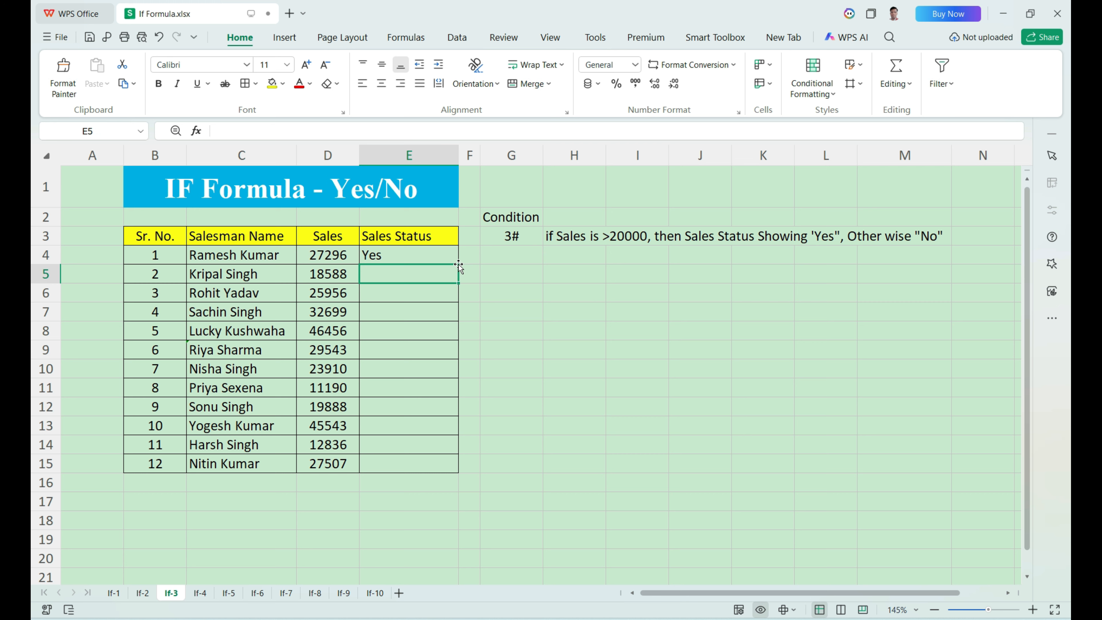
Check the result in E4 against D4 and fill the Sales Status formula down through E15
{"action": "left_click", "coordinate": [436, 254]}
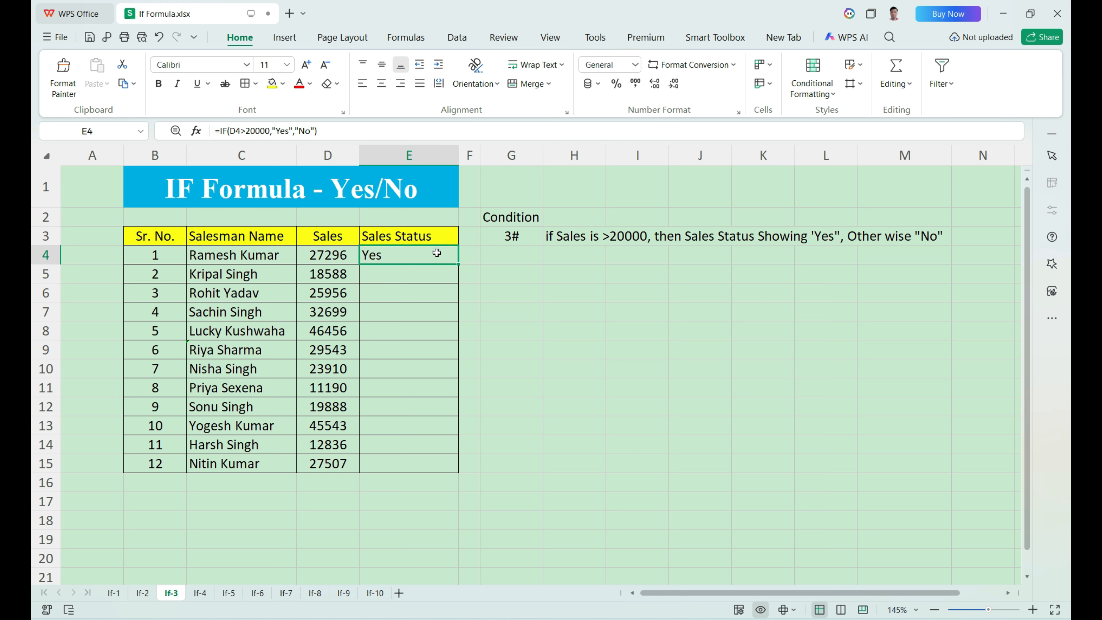
{"action": "left_click", "coordinate": [341, 261]}
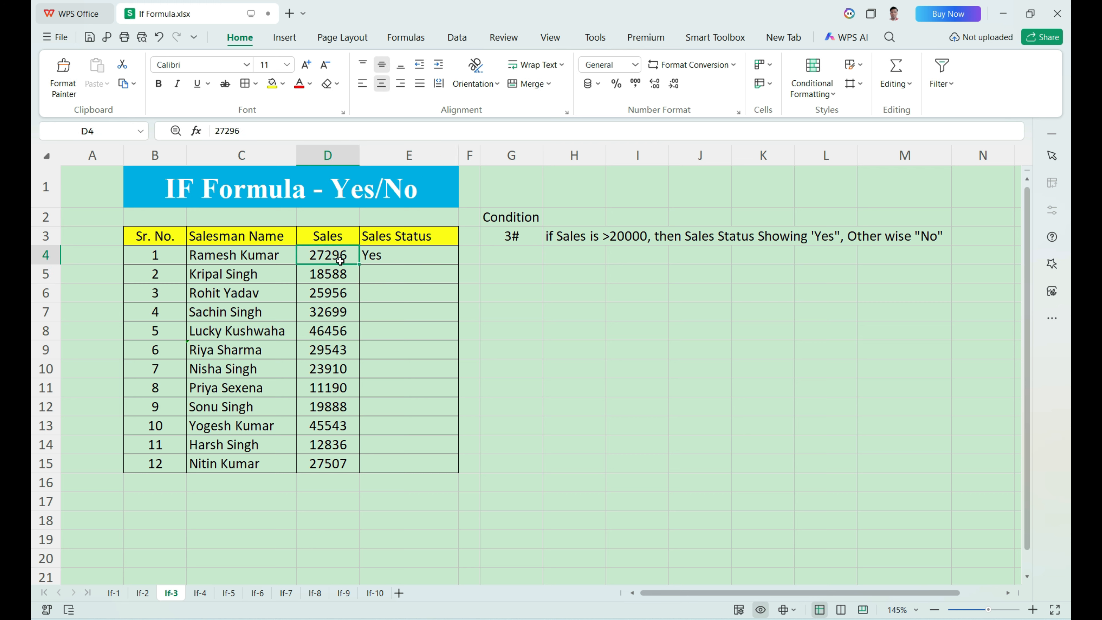
{"action": "left_click", "coordinate": [390, 256]}
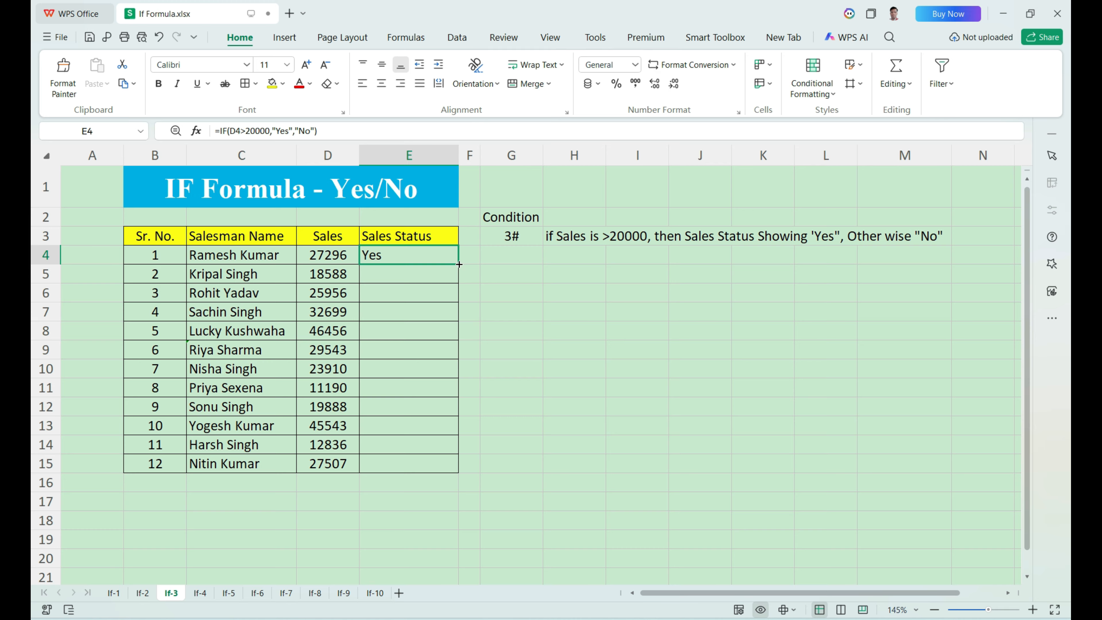
{"action": "left_click_drag", "start_coordinate": [458, 264], "coordinate": [453, 475]}
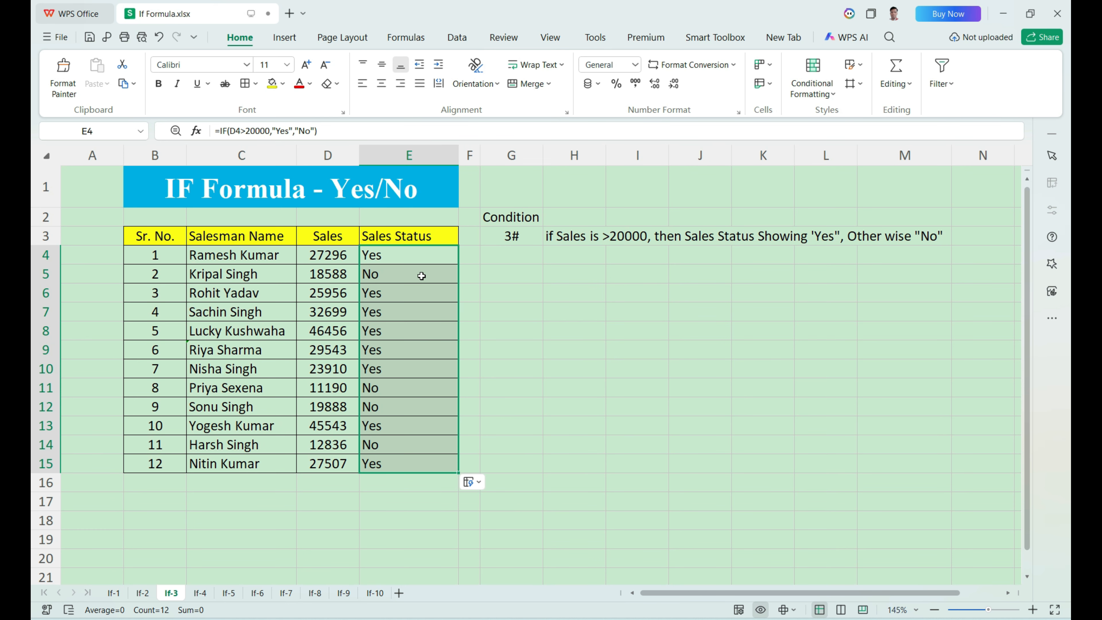
Check the second salesman's Sales Status in E5 against the sales in D5 and the written condition
{"action": "left_click", "coordinate": [367, 278]}
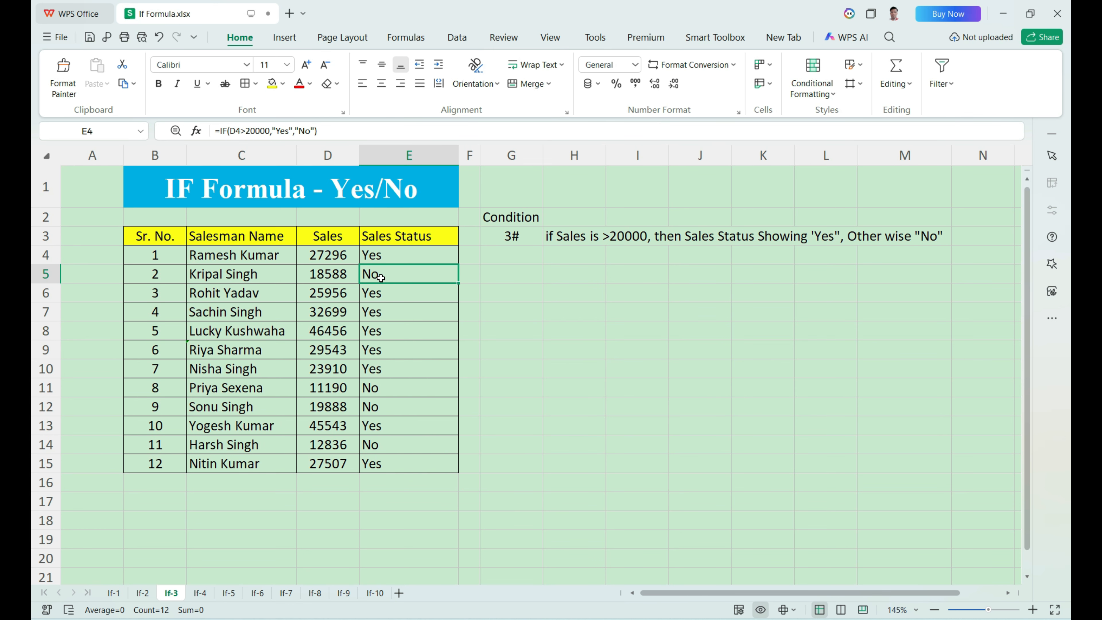
{"action": "left_click", "coordinate": [345, 276]}
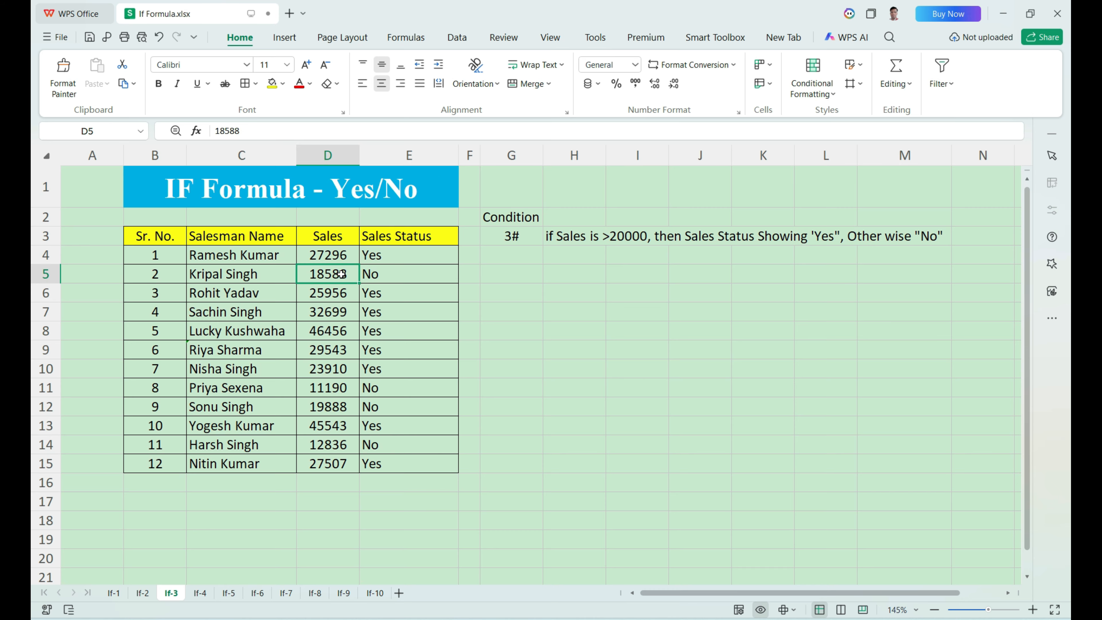
{"action": "left_click", "coordinate": [388, 278]}
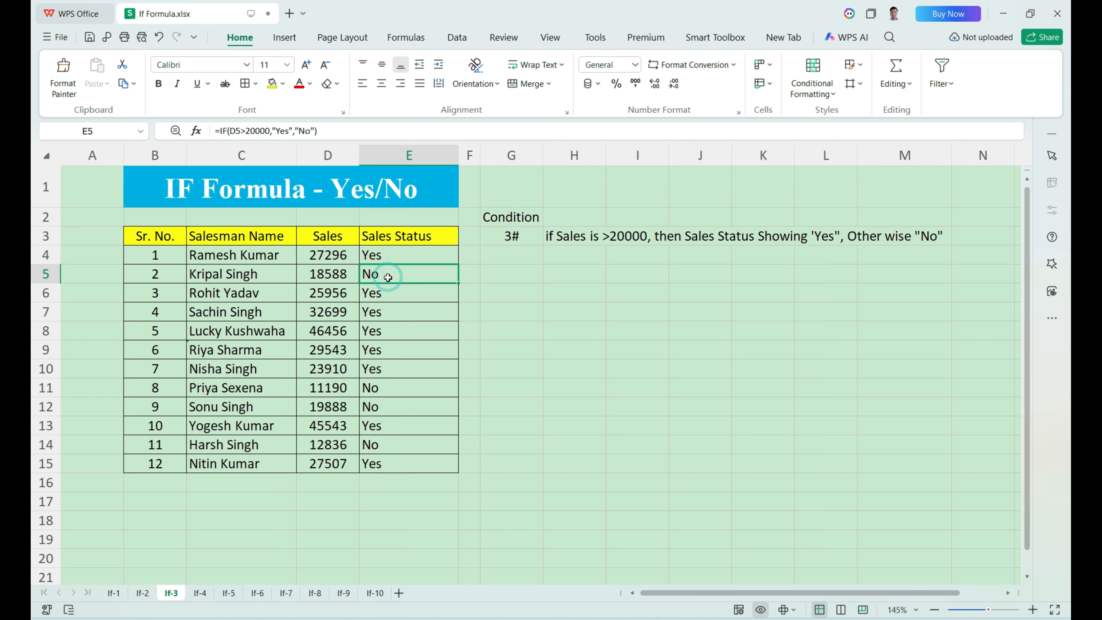
{"action": "left_click", "coordinate": [559, 243]}
{"action": "key", "text": "Down"}
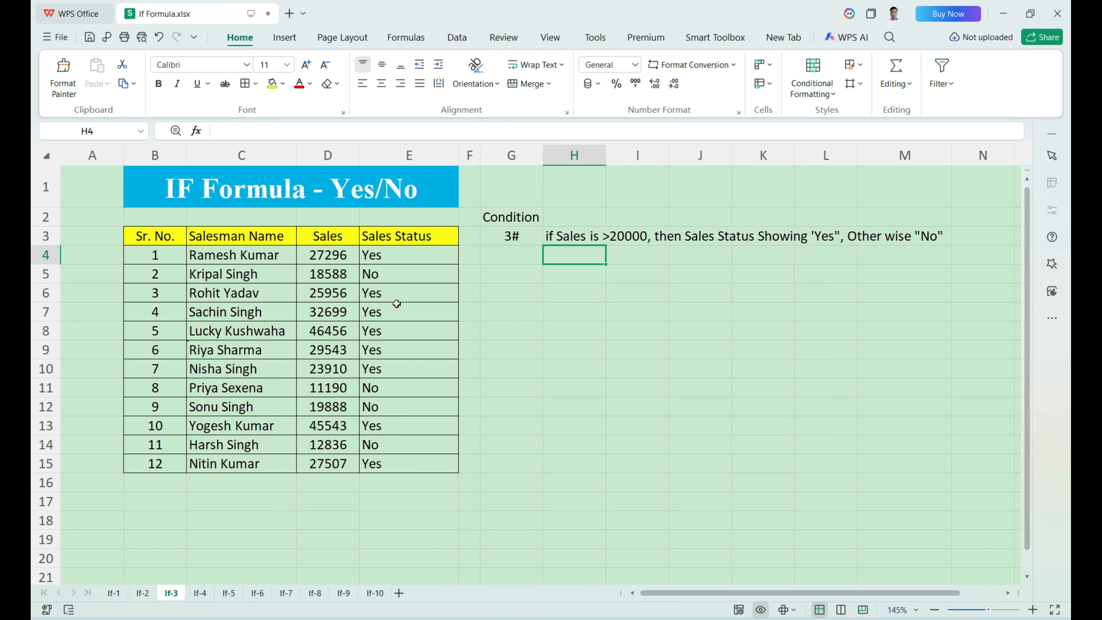
Compare the sales figures in column D with their Sales Status results down to row 15
{"action": "left_click", "coordinate": [340, 261]}
{"action": "left_click", "coordinate": [393, 258]}
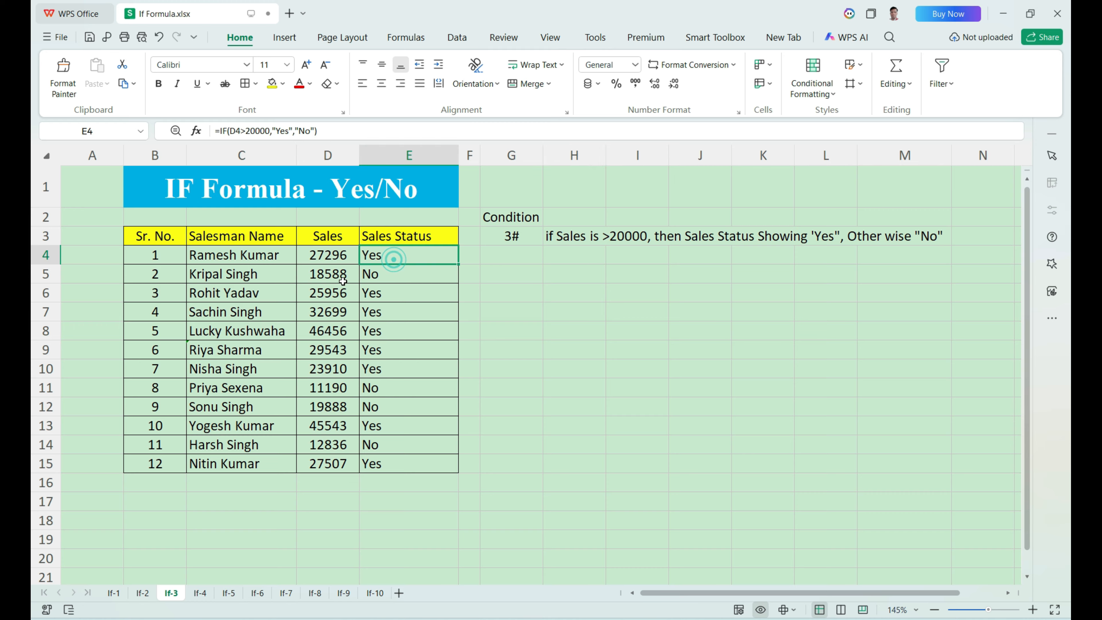
{"action": "left_click", "coordinate": [344, 280]}
{"action": "left_click", "coordinate": [377, 277]}
{"action": "left_click", "coordinate": [344, 292]}
{"action": "left_click_drag", "start_coordinate": [345, 293], "coordinate": [343, 350]}
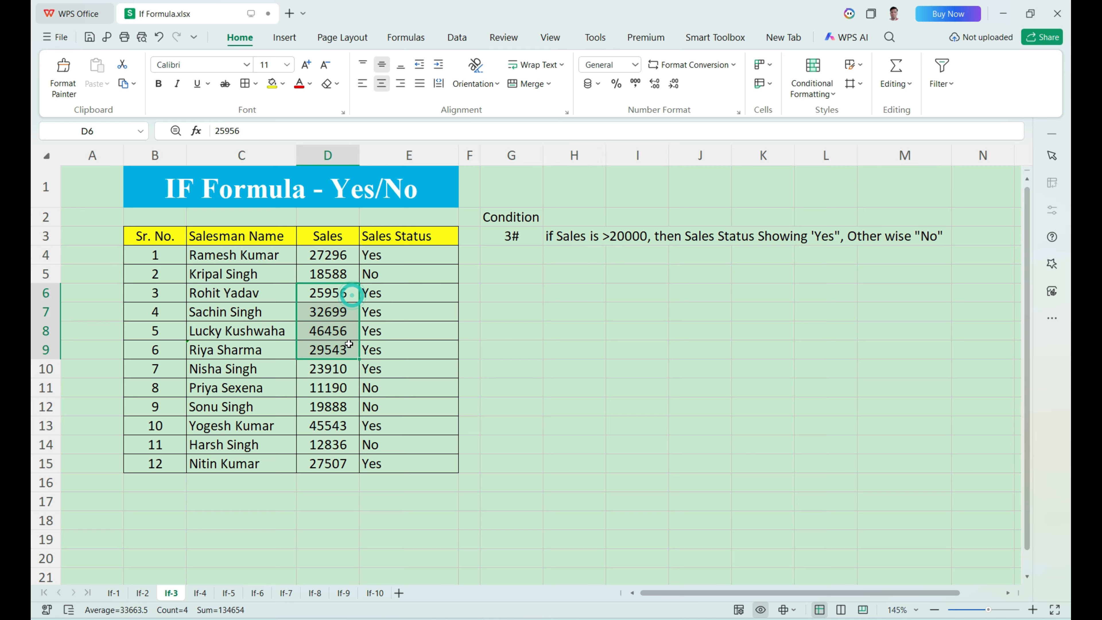
{"action": "left_click", "coordinate": [342, 386]}
{"action": "left_click", "coordinate": [371, 387]}
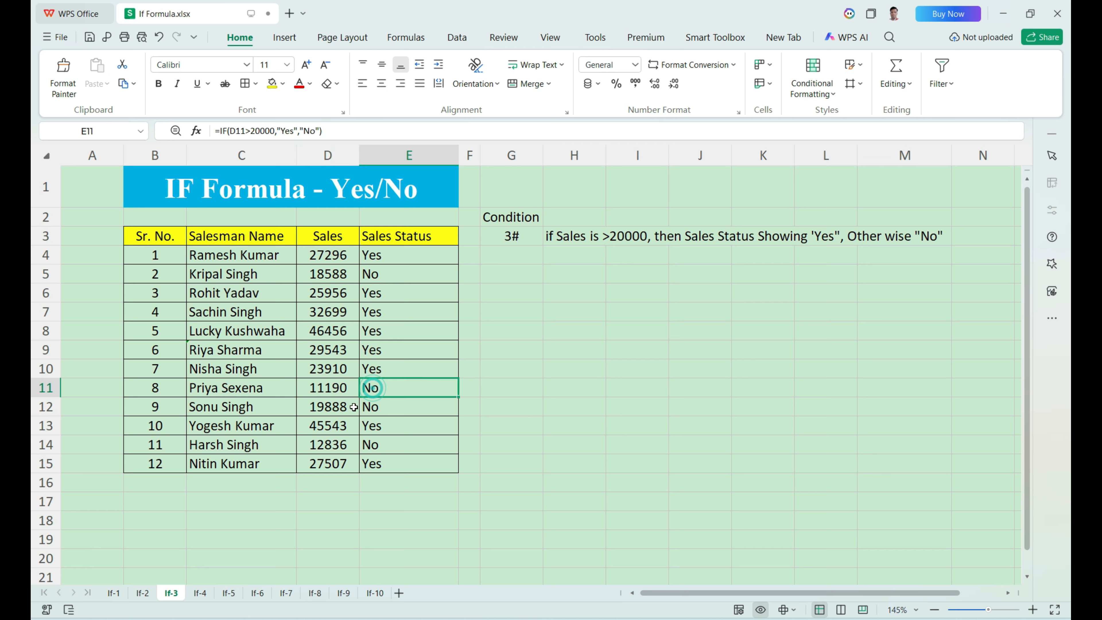
{"action": "left_click", "coordinate": [370, 406]}
{"action": "left_click", "coordinate": [342, 431]}
{"action": "left_click", "coordinate": [369, 432]}
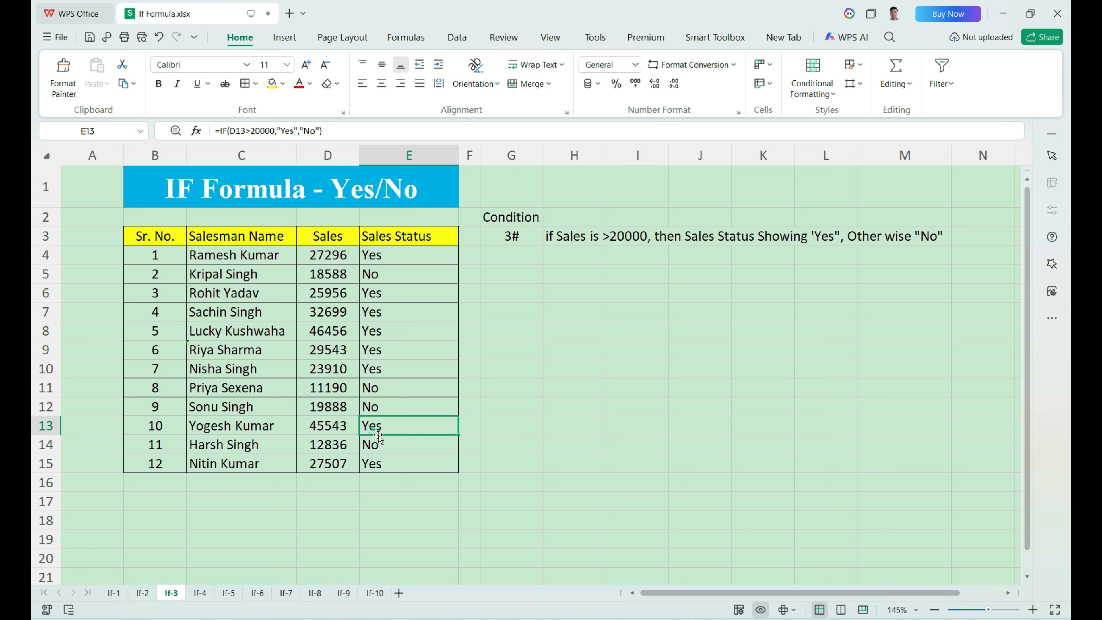
{"action": "left_click", "coordinate": [347, 445]}
{"action": "left_click", "coordinate": [375, 447]}
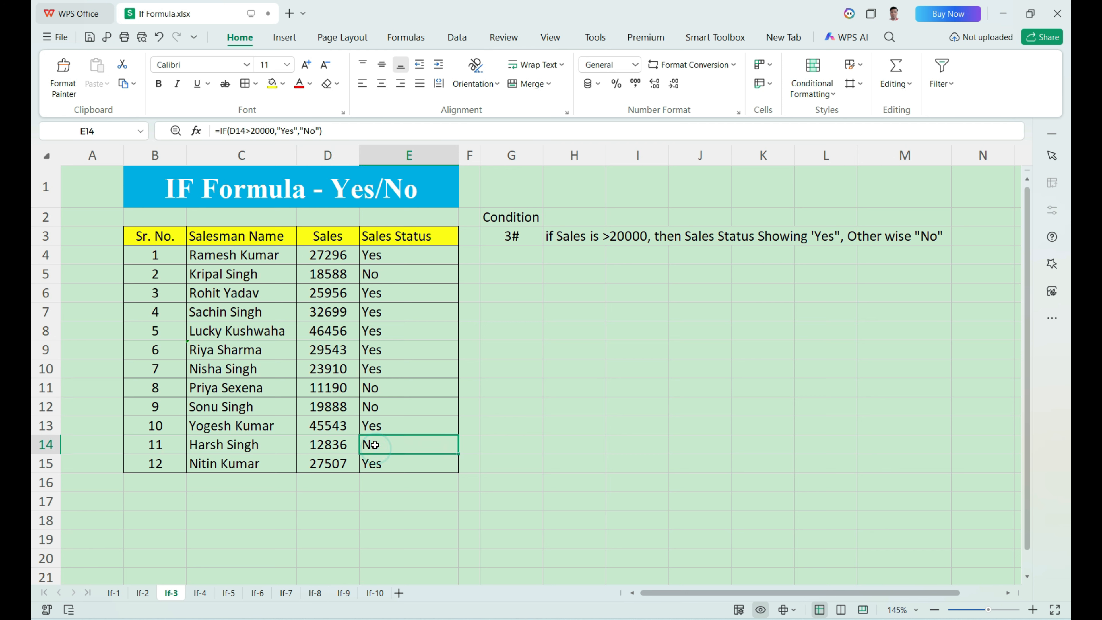
{"action": "left_click_drag", "start_coordinate": [406, 257], "coordinate": [395, 468]}
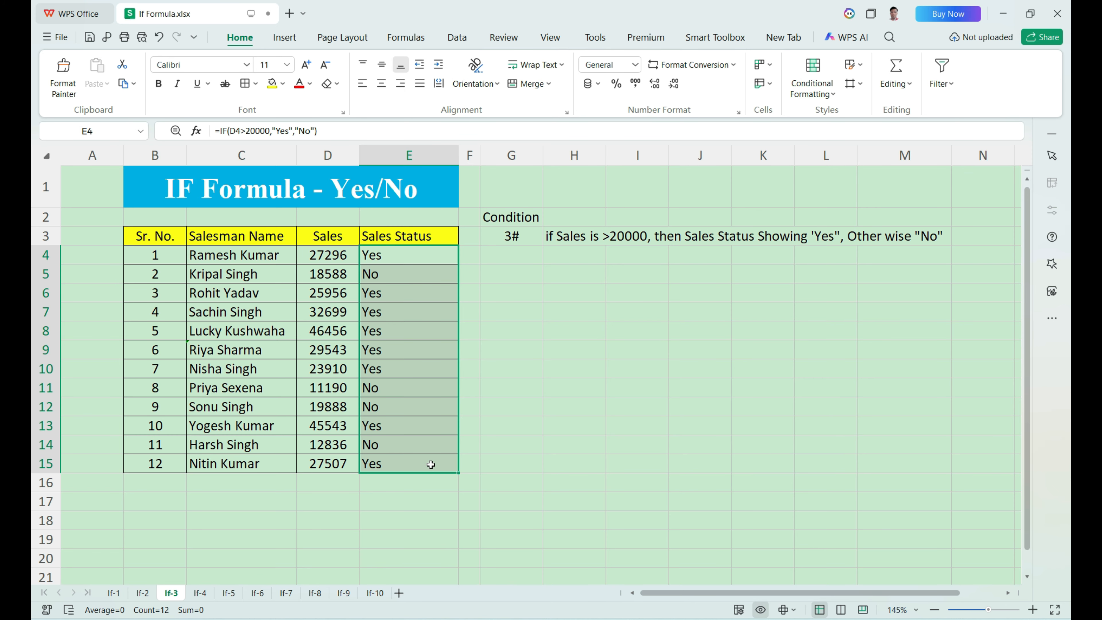
Switch to the If-4 sheet and review the Sales Status cells E5:E16 and the condition for sales below 20000
{"action": "left_click", "coordinate": [202, 594]}
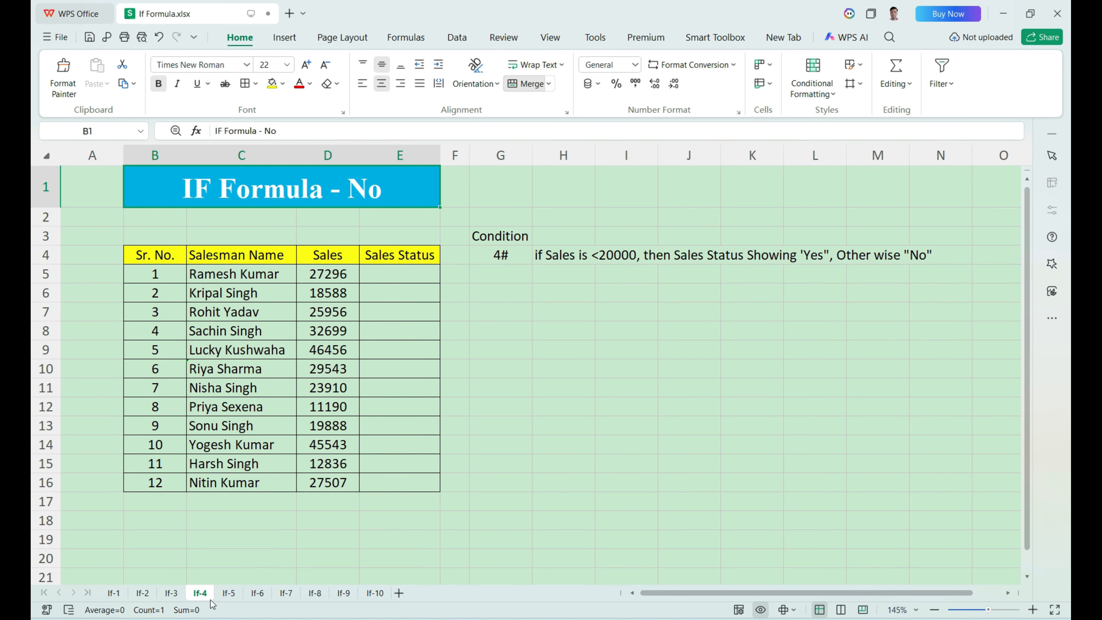
{"action": "left_click_drag", "start_coordinate": [407, 271], "coordinate": [408, 482]}
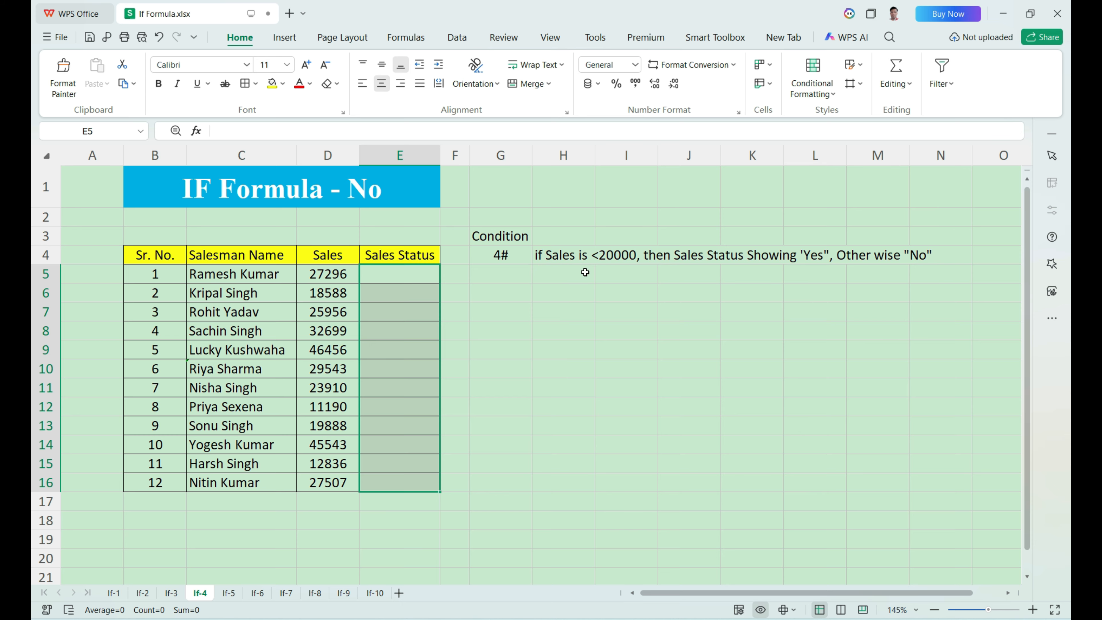
{"action": "left_click_drag", "start_coordinate": [381, 273], "coordinate": [377, 483]}
{"action": "left_click", "coordinate": [388, 275]}
Change the If-4 sheet's title in B1 to "IF Formula - No/Yes"
{"action": "left_click", "coordinate": [395, 202]}
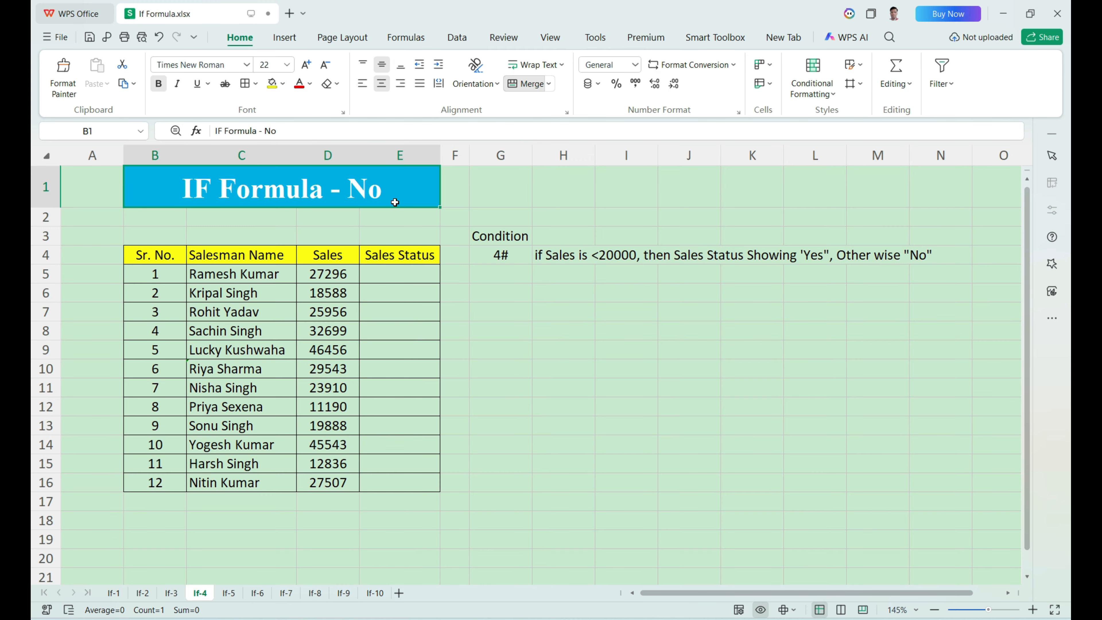
{"action": "double_click", "coordinate": [395, 202]}
{"action": "type", "text": "/"}
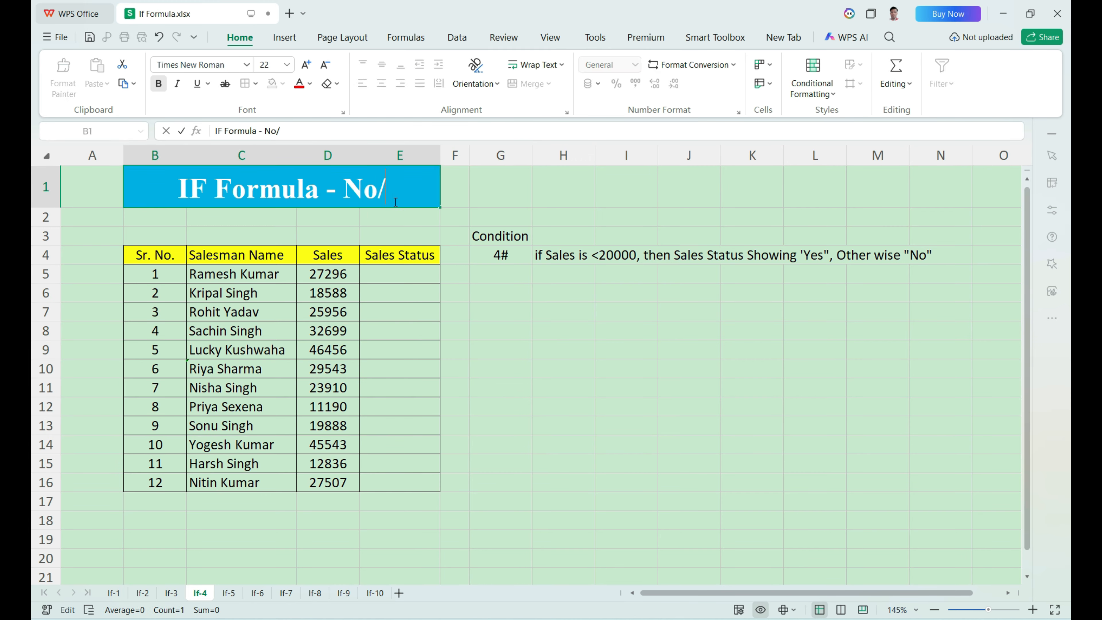
{"action": "type", "text": "Yes"}
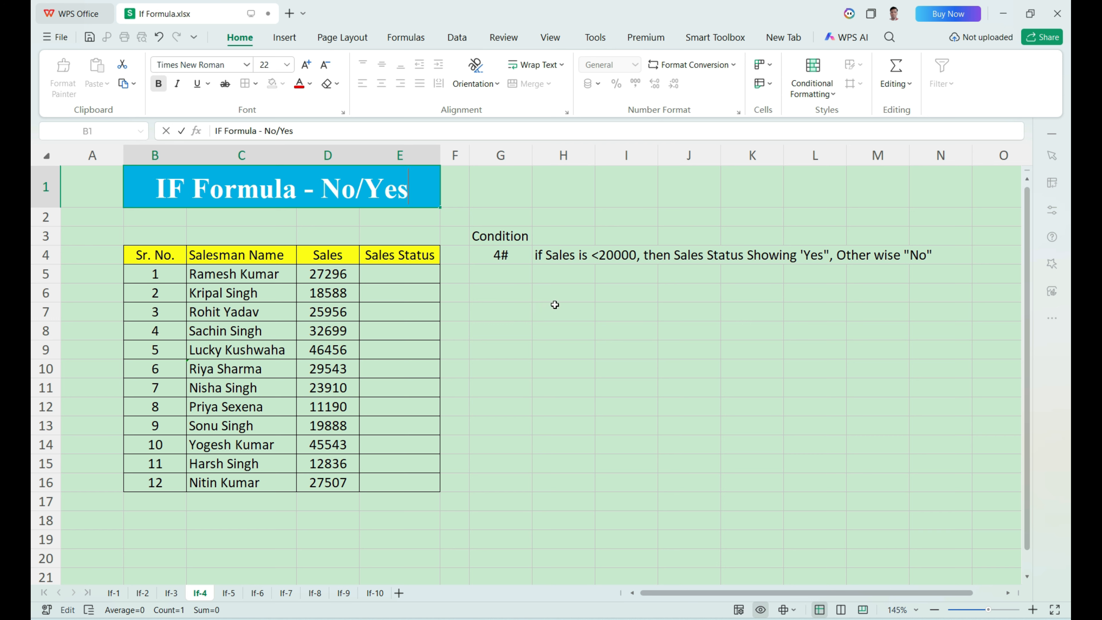
{"action": "left_click", "coordinate": [555, 305]}
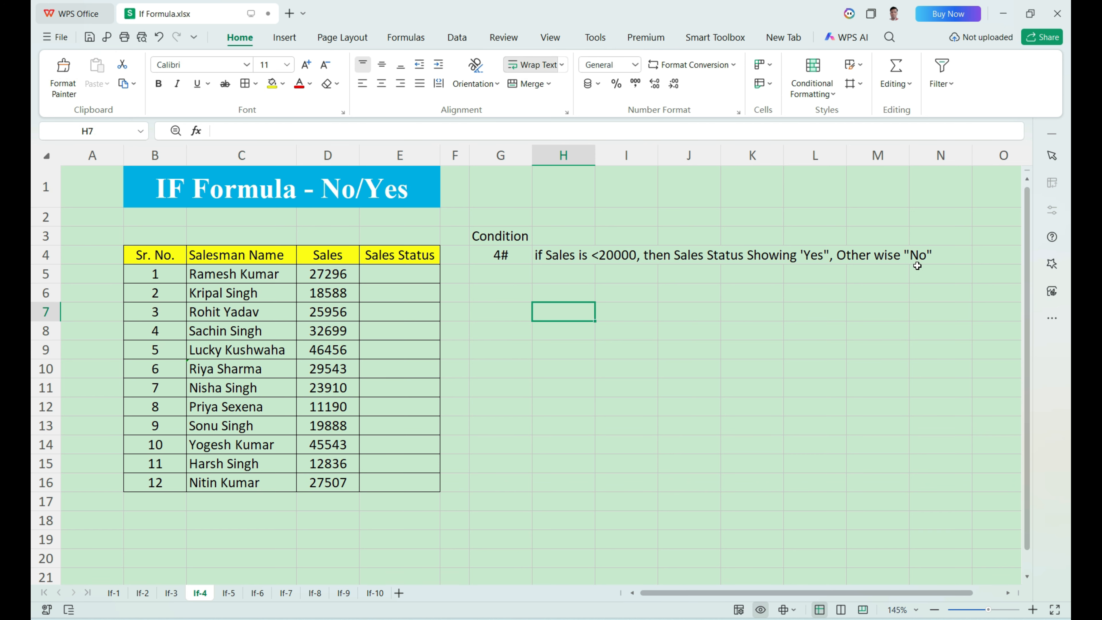
Look back at the If-3 sheet's condition and Sales Status results for comparison, and return to the If-4 sheet
{"action": "left_click", "coordinate": [182, 593]}
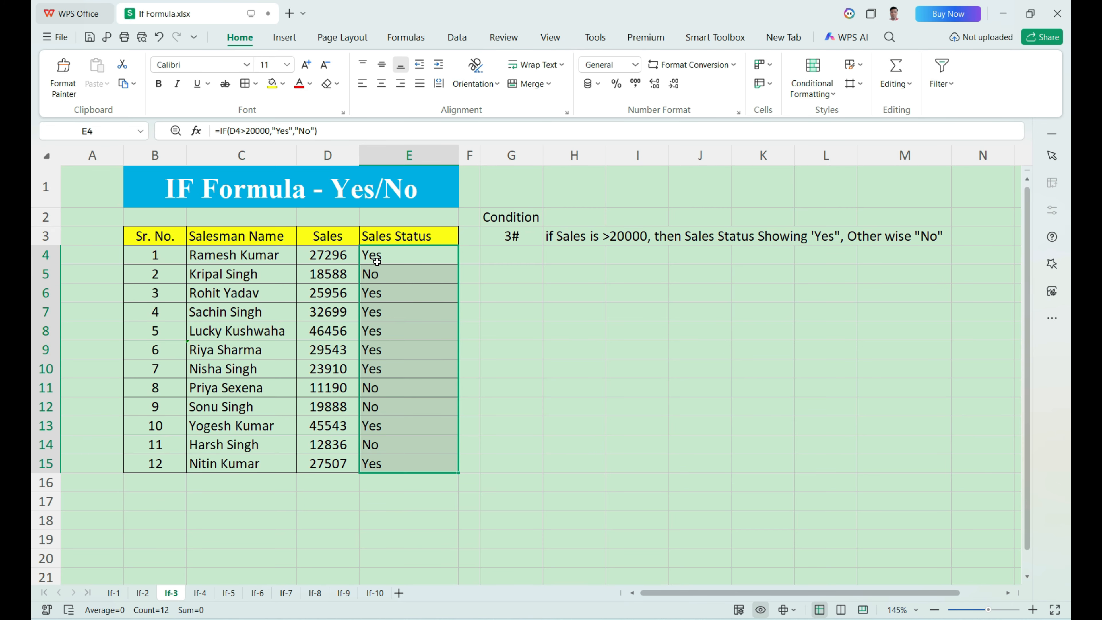
{"action": "left_click", "coordinate": [200, 593]}
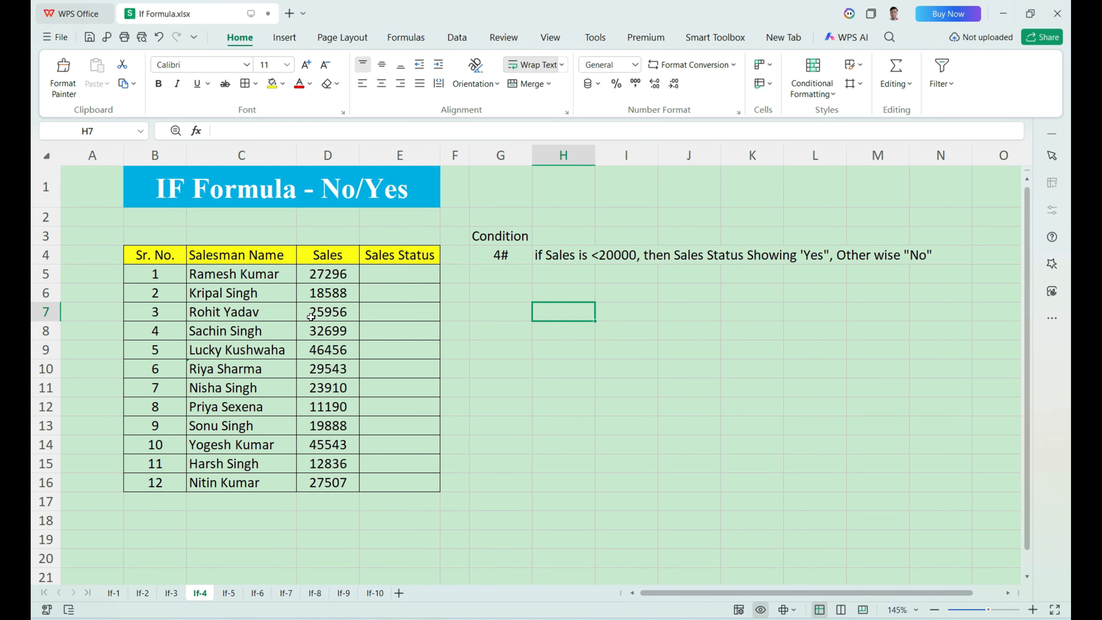
Enter the formula =IF(D5<20000,"Yes","No") in the first Sales Status cell, E5, of the If-4 sheet
{"action": "left_click_drag", "start_coordinate": [331, 269], "coordinate": [332, 503]}
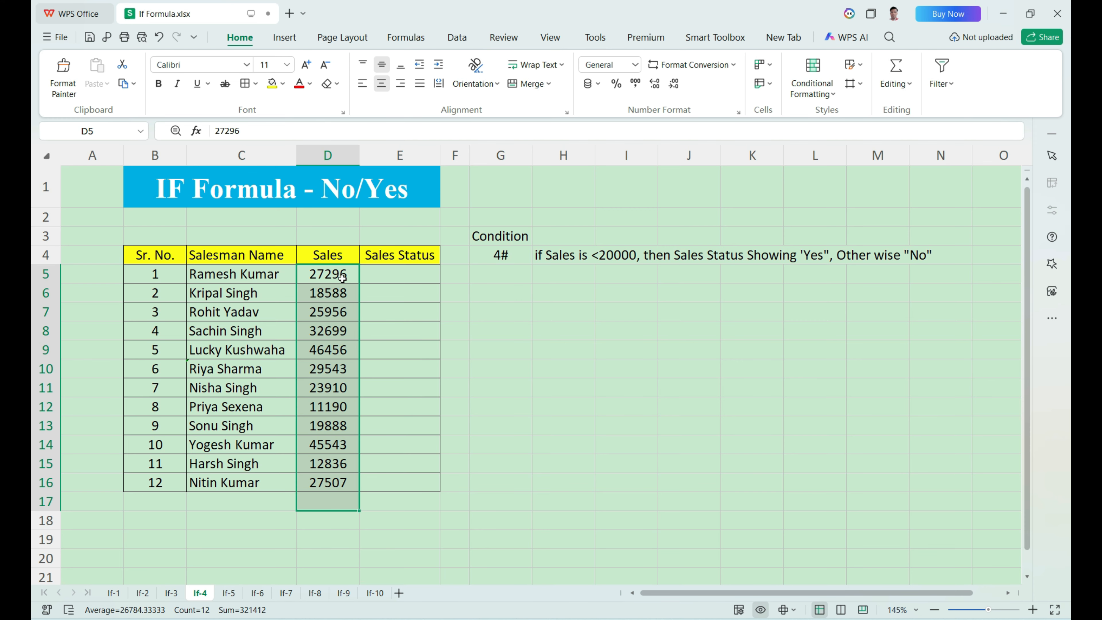
{"action": "left_click", "coordinate": [371, 276]}
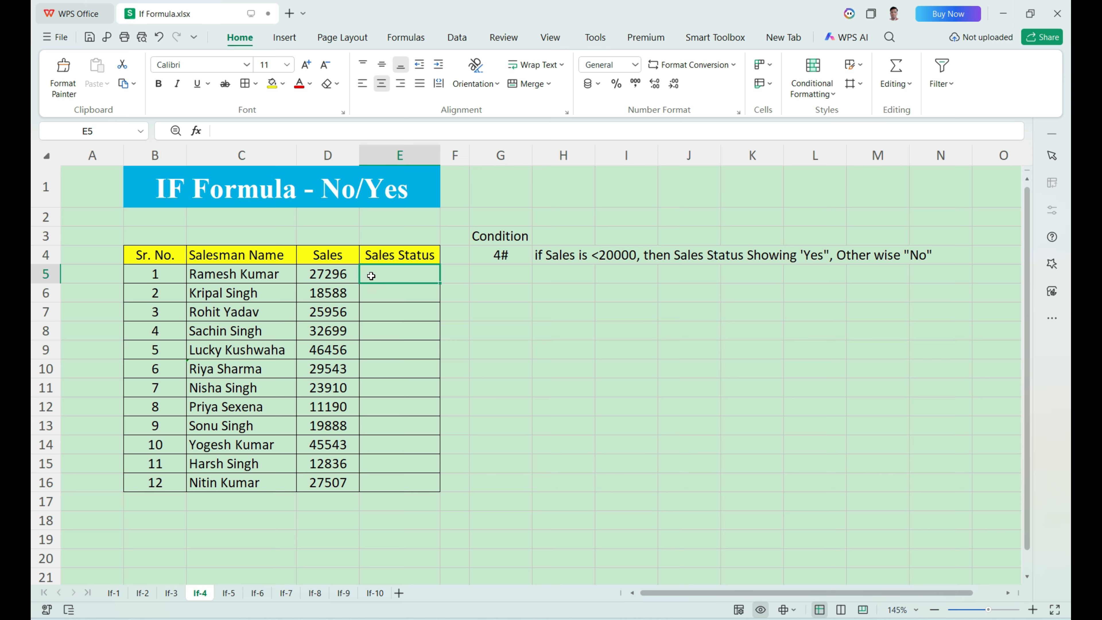
{"action": "type", "text": "="}
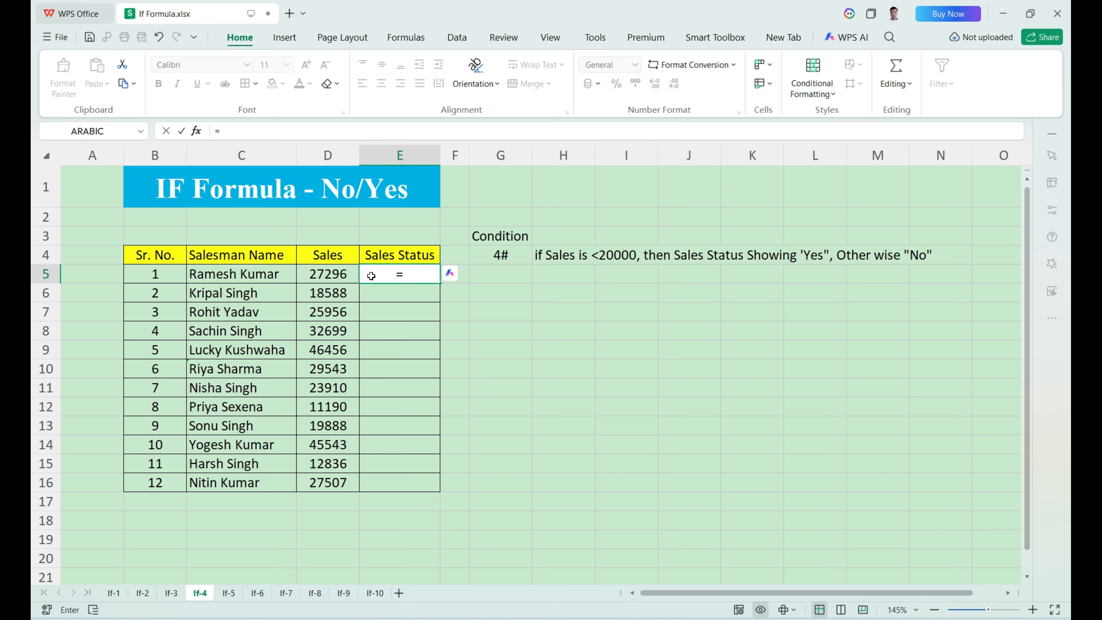
{"action": "type", "text": "if"}
{"action": "key", "text": "Tab"}
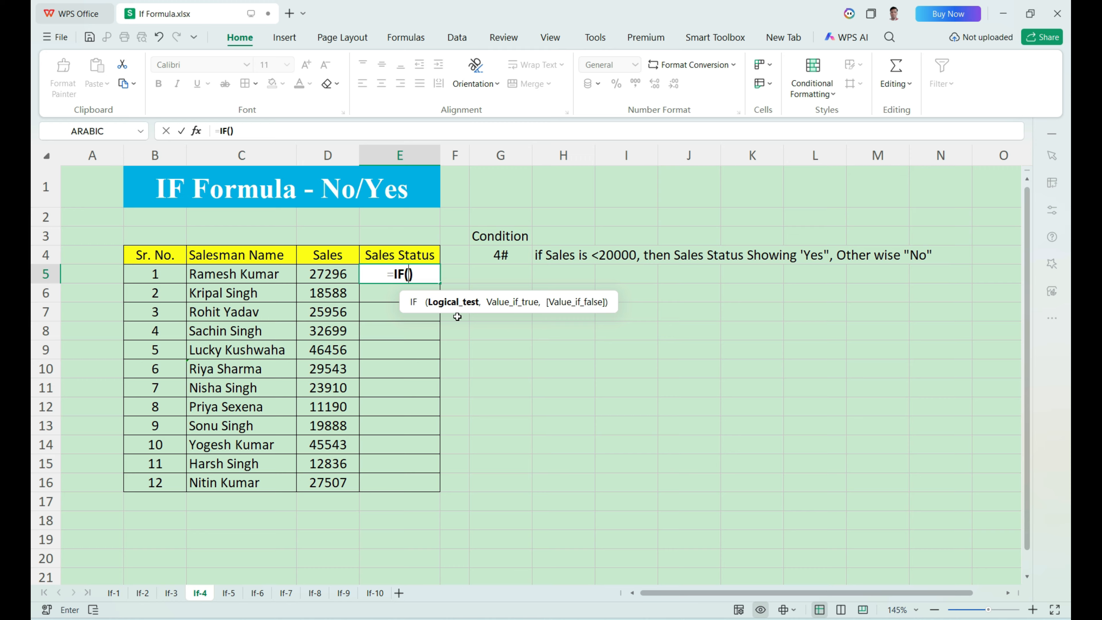
{"action": "left_click", "coordinate": [334, 277]}
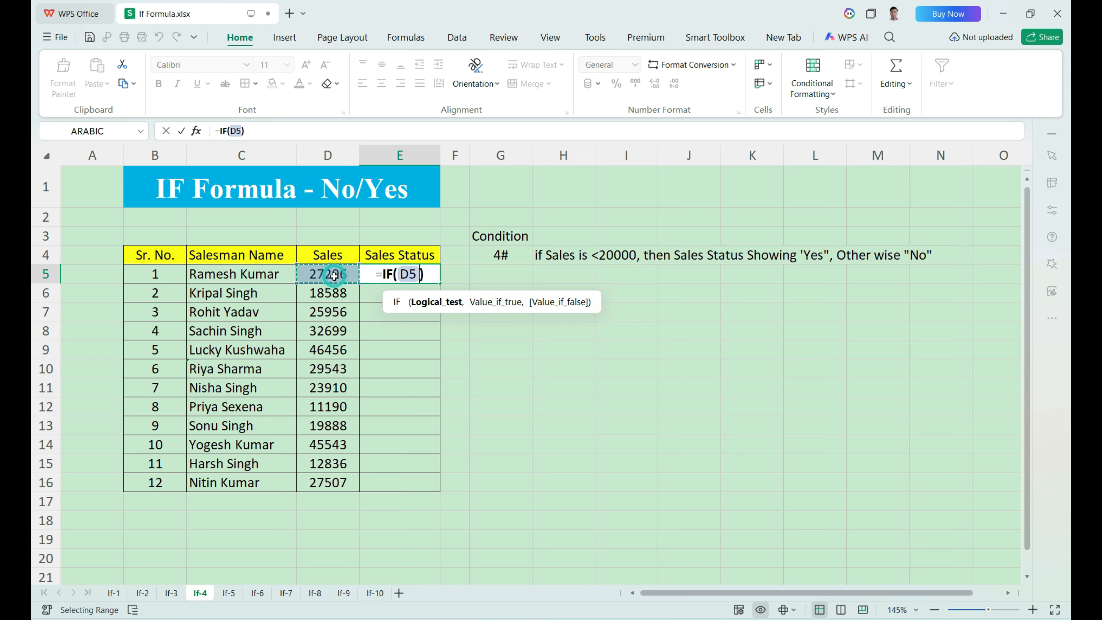
{"action": "type", "text": "<2000"}
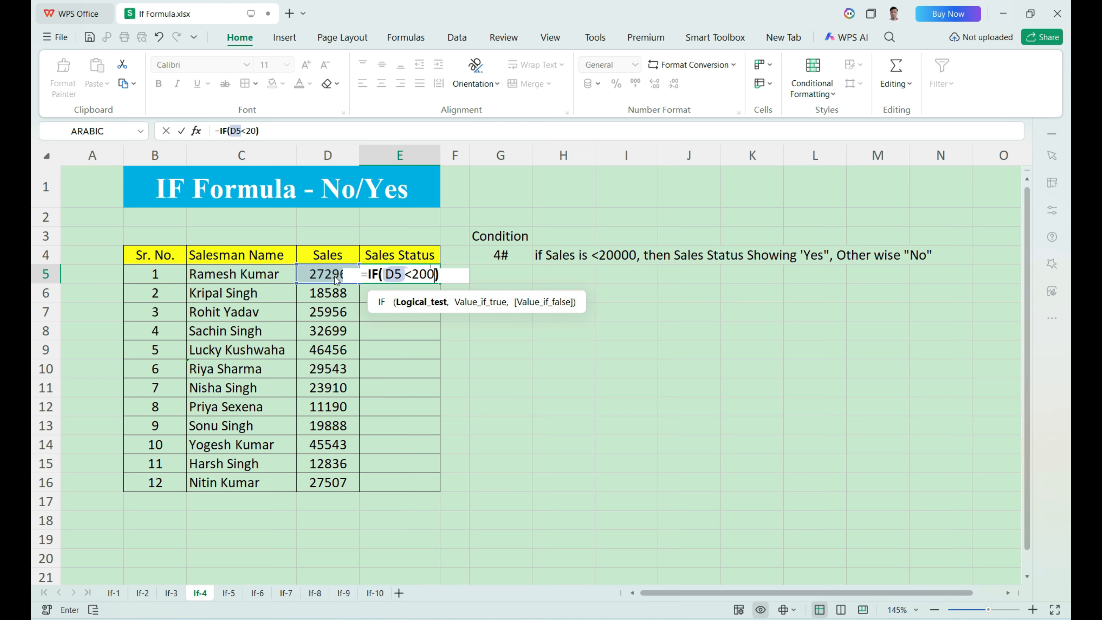
{"action": "type", "text": "0,"}
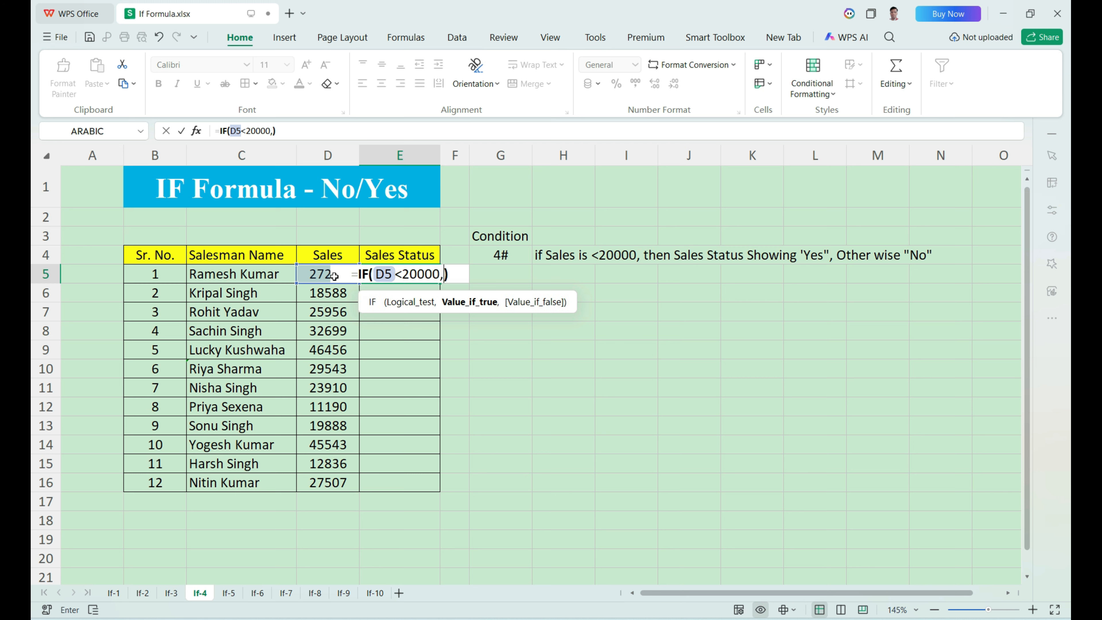
{"action": "type", "text": "\""}
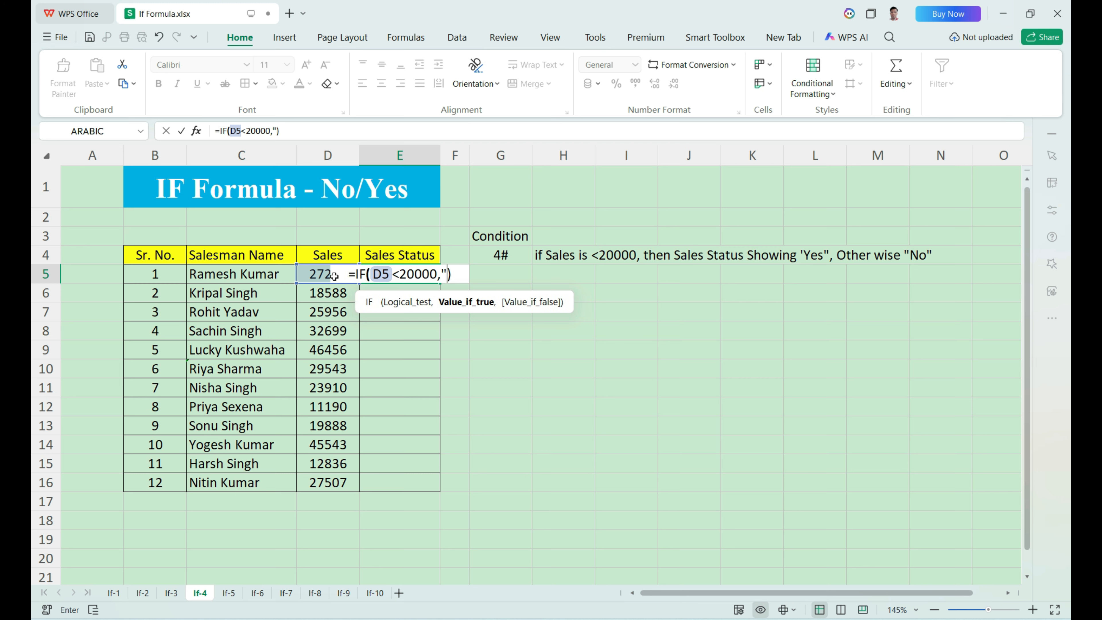
{"action": "type", "text": "Yes\""}
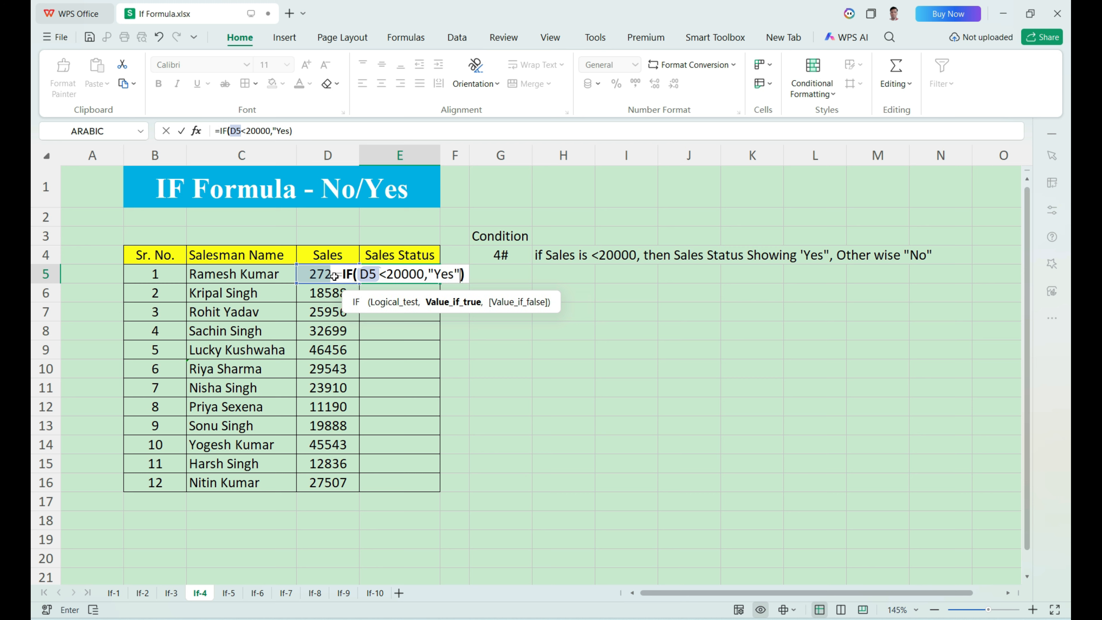
{"action": "type", "text": ","}
{"action": "type", "text": "\"N"}
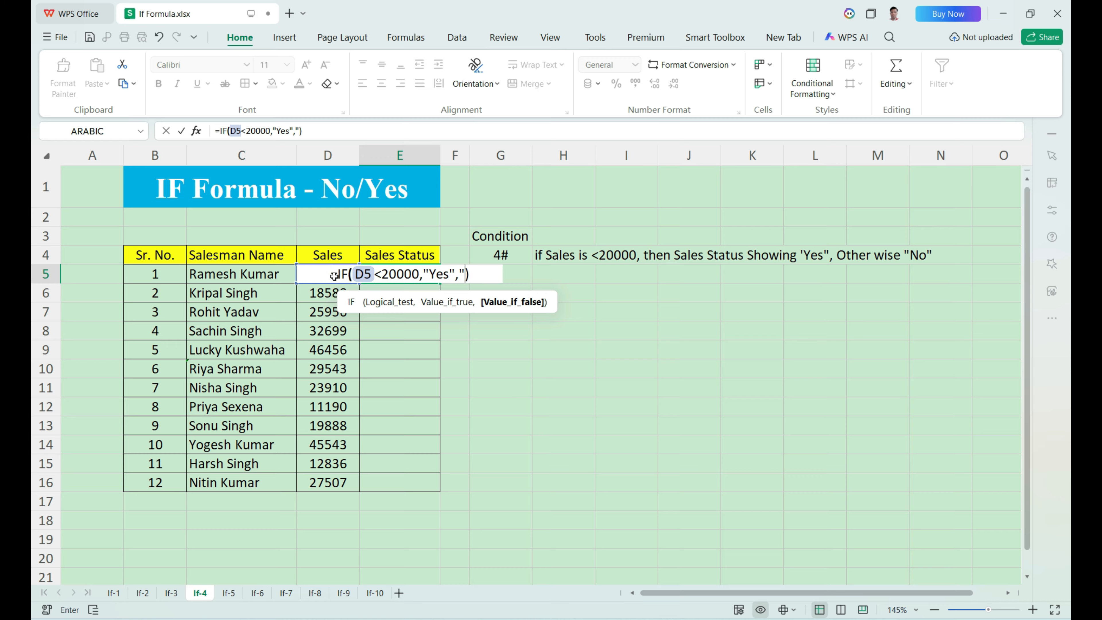
{"action": "type", "text": "o\""}
{"action": "key", "text": "Return"}
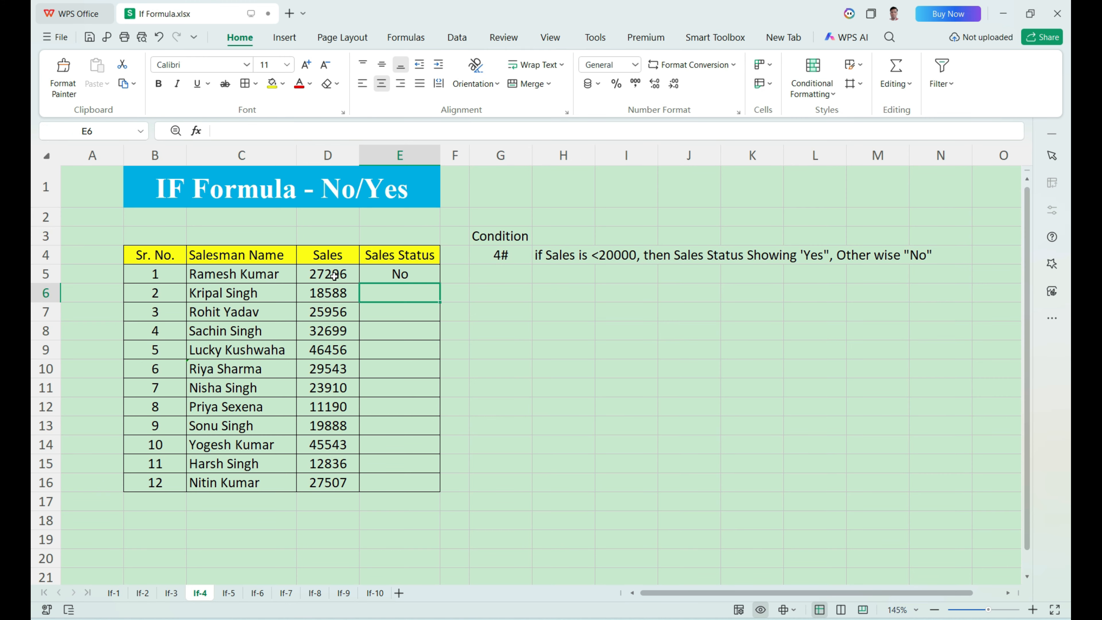
Check the Sales Status formula in E5 against the sales figure in D5 and the stated condition
{"action": "left_click", "coordinate": [366, 278]}
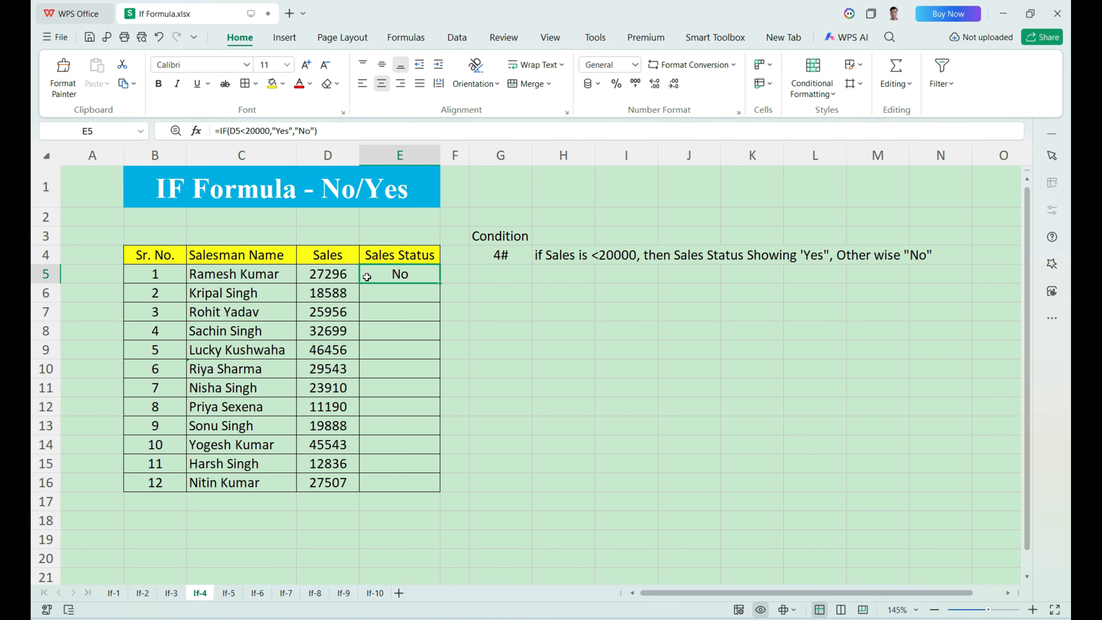
{"action": "left_click", "coordinate": [343, 277]}
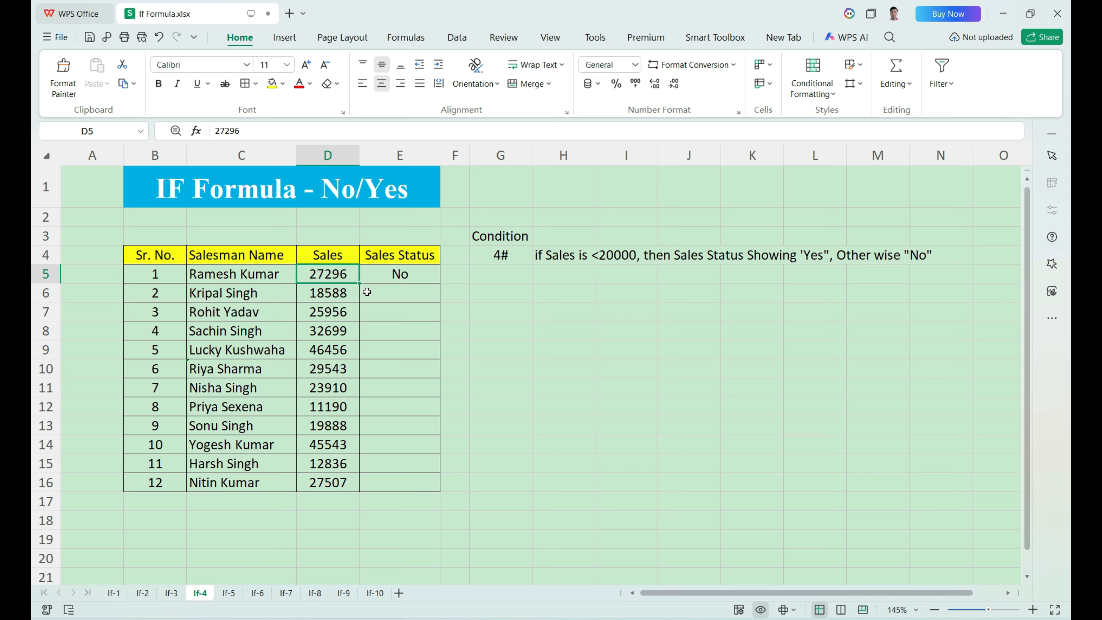
{"action": "left_click", "coordinate": [416, 280]}
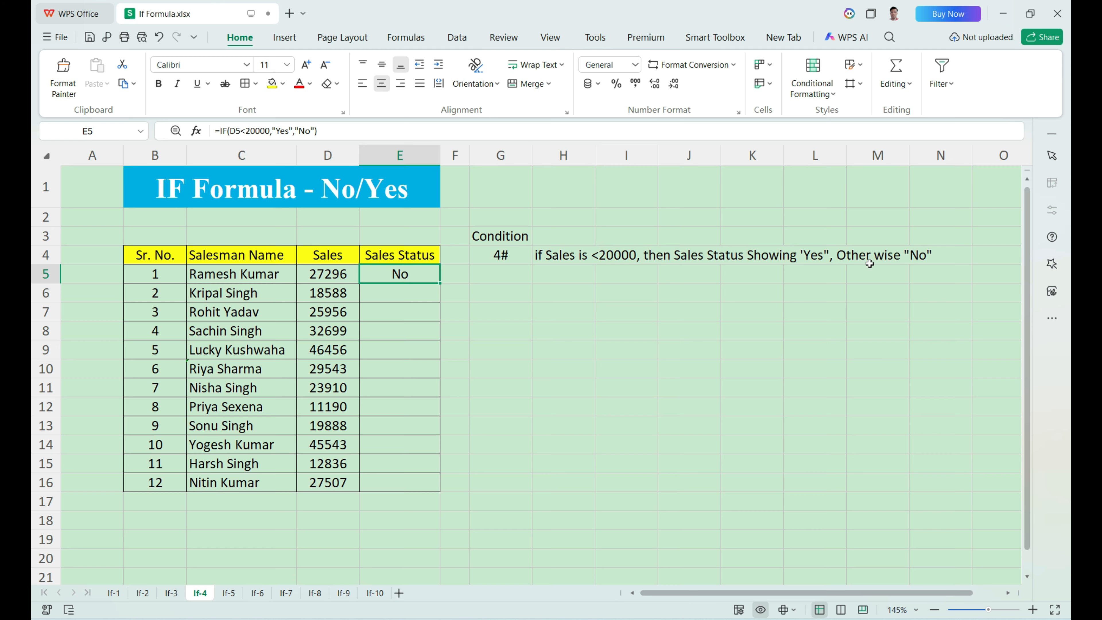
{"action": "left_click", "coordinate": [327, 279]}
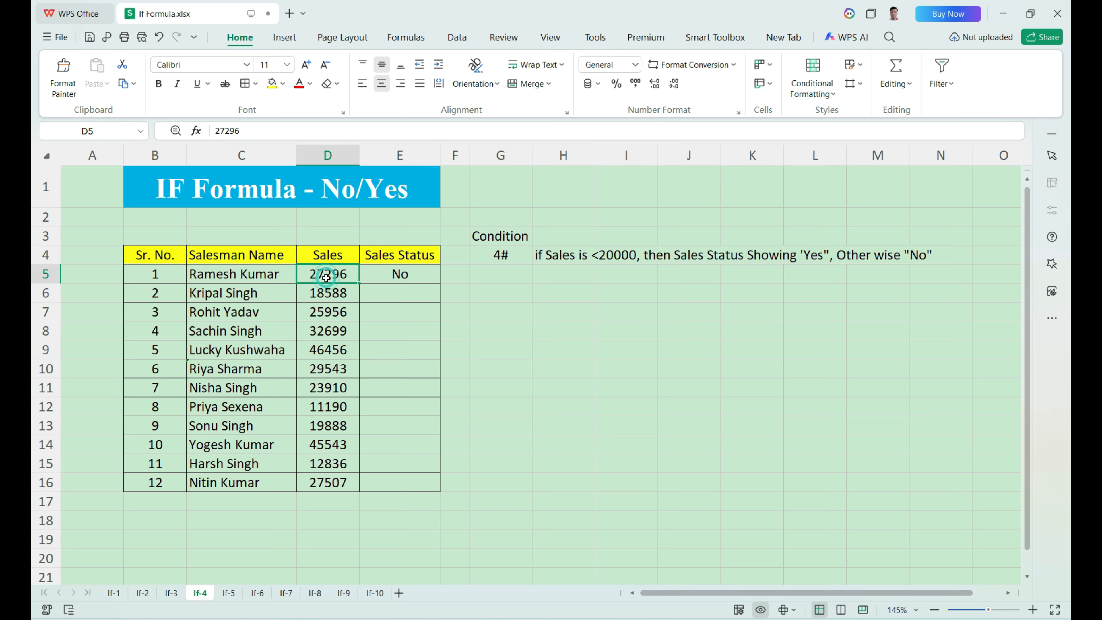
Fill the Sales Status formula from E5 down through E16
{"action": "left_click", "coordinate": [395, 275]}
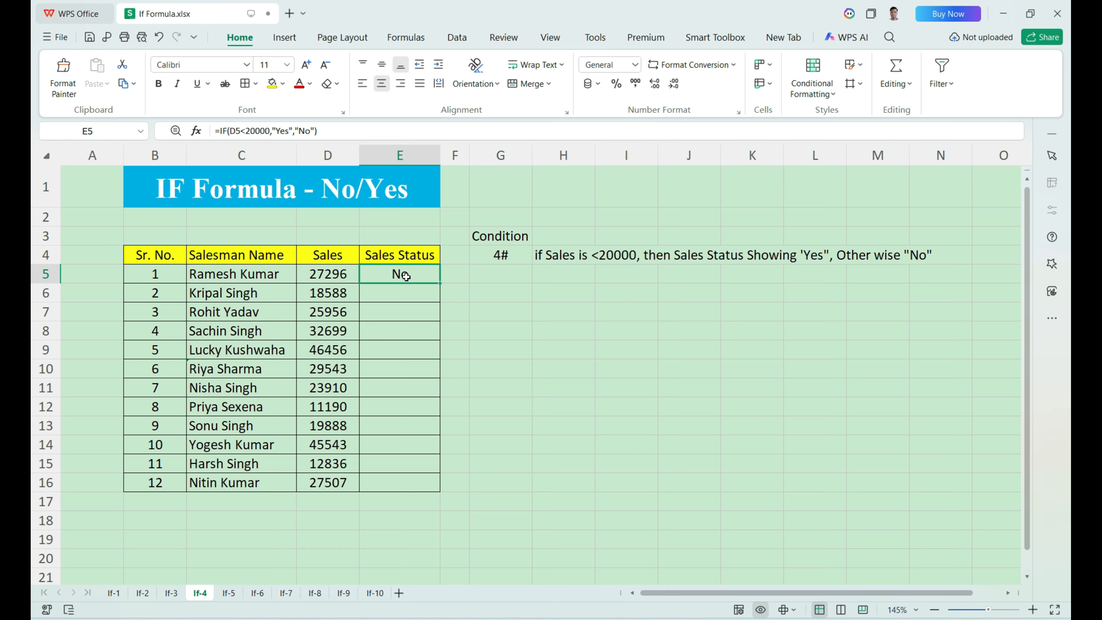
{"action": "double_click", "coordinate": [439, 282]}
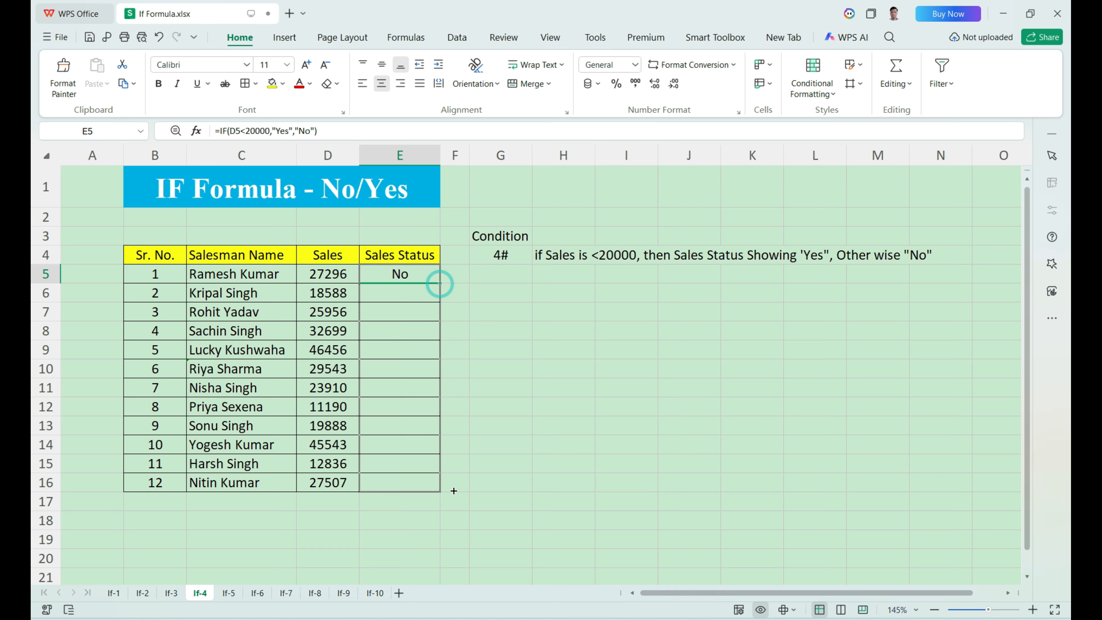
{"action": "left_click_drag", "start_coordinate": [404, 280], "coordinate": [411, 483]}
Compare the sales figures in column D with their Sales Status results in rows 6 to 13
{"action": "left_click", "coordinate": [325, 299]}
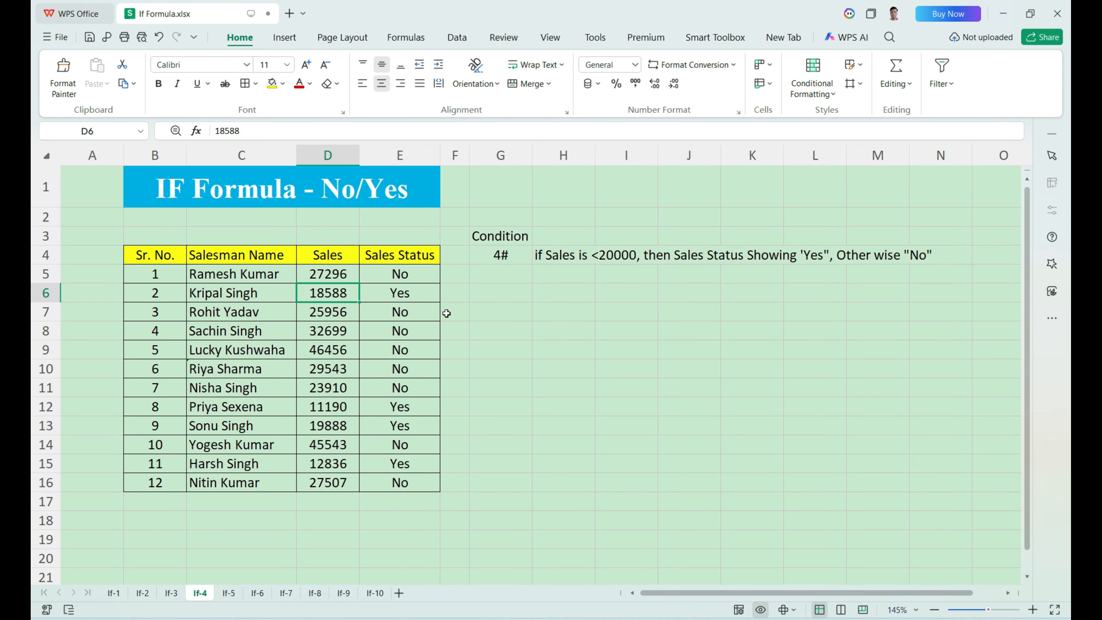
{"action": "left_click", "coordinate": [420, 292]}
{"action": "left_click_drag", "start_coordinate": [316, 311], "coordinate": [398, 377]}
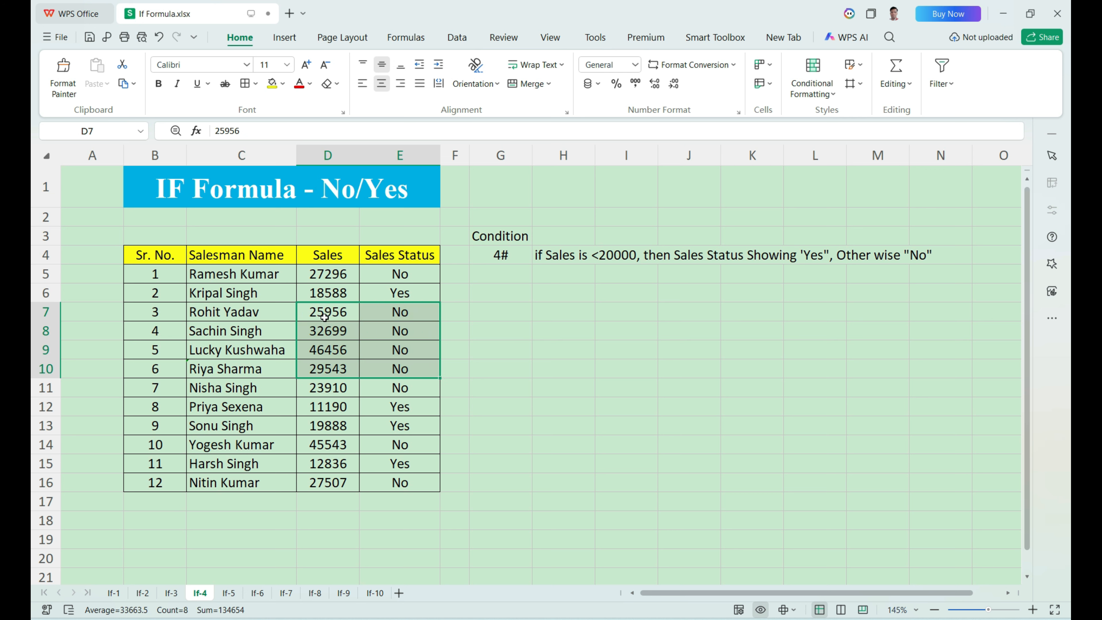
{"action": "left_click_drag", "start_coordinate": [324, 317], "coordinate": [382, 406]}
{"action": "left_click", "coordinate": [339, 405]}
{"action": "left_click_drag", "start_coordinate": [314, 426], "coordinate": [392, 415]}
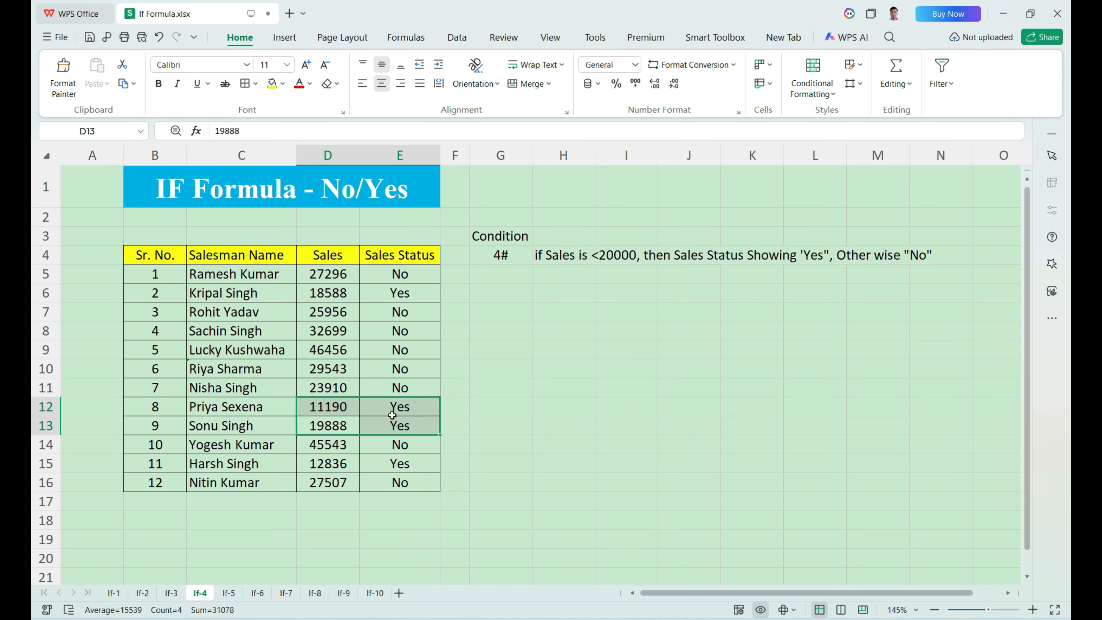
Switch to the If-5 sheet and review its Blank/NotBlank cells E5:E16, the Marks column and the blank-cell condition
{"action": "left_click", "coordinate": [233, 595]}
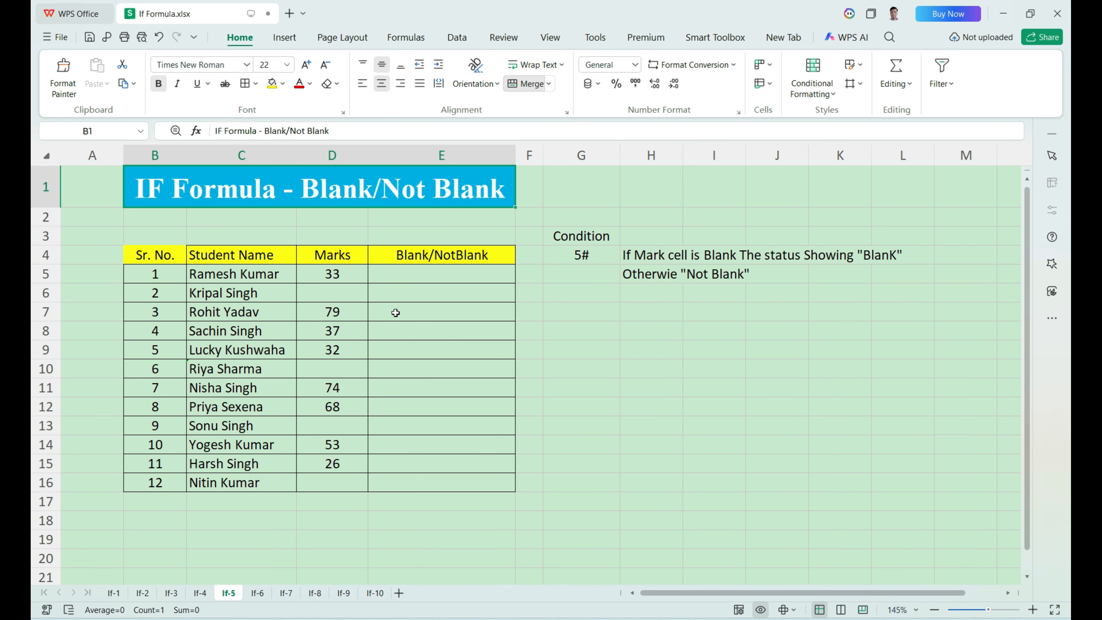
{"action": "left_click_drag", "start_coordinate": [401, 294], "coordinate": [406, 479]}
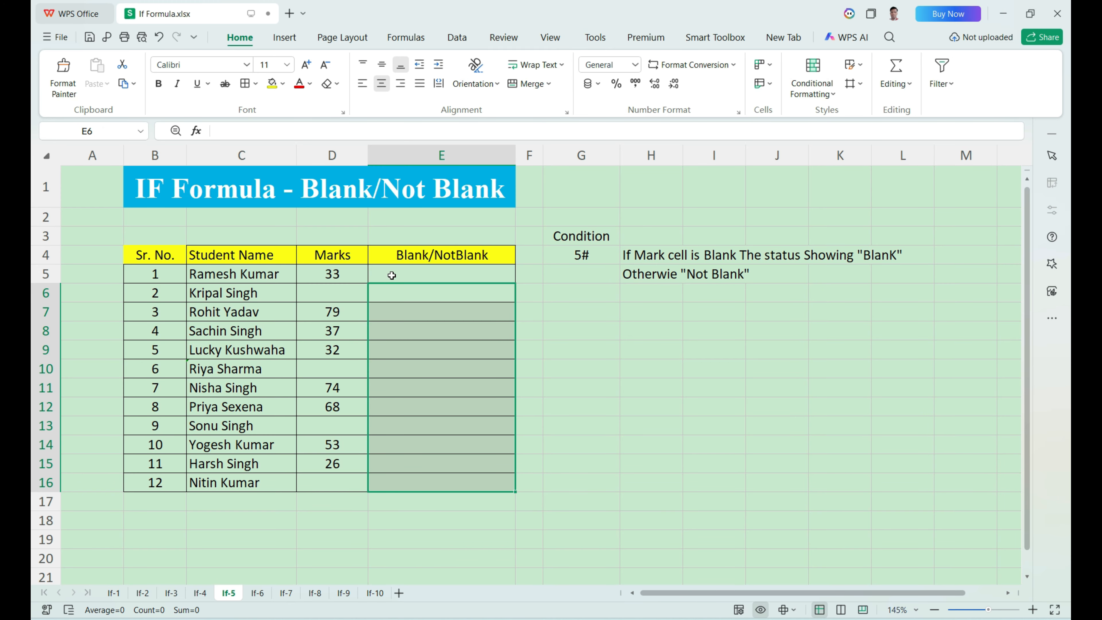
{"action": "left_click_drag", "start_coordinate": [391, 275], "coordinate": [410, 480]}
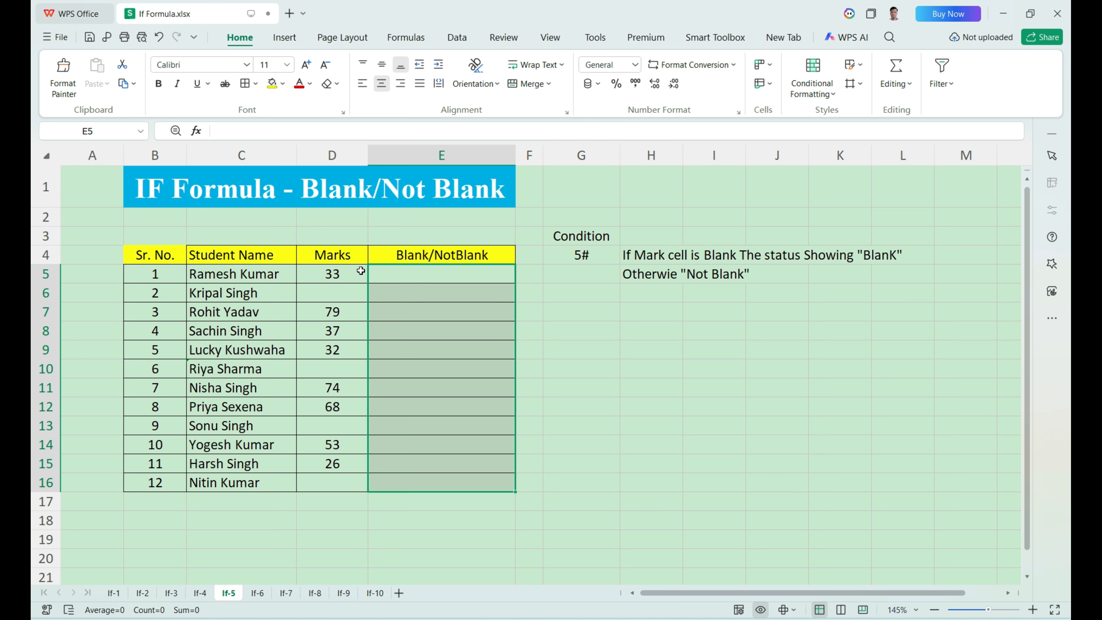
{"action": "left_click_drag", "start_coordinate": [342, 256], "coordinate": [344, 483]}
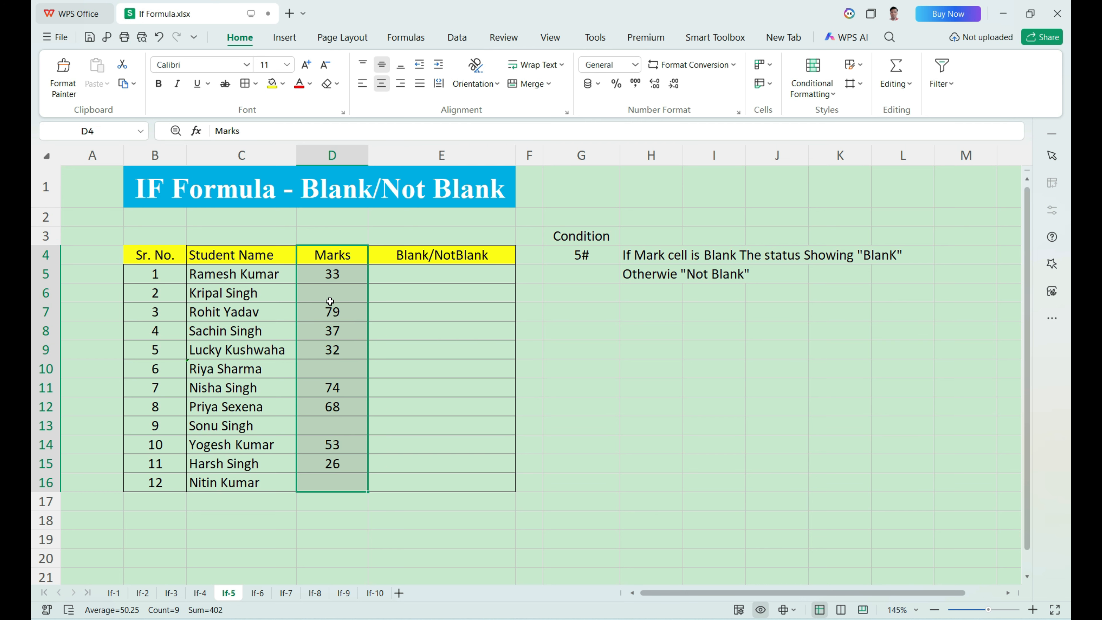
{"action": "left_click_drag", "start_coordinate": [331, 280], "coordinate": [346, 482]}
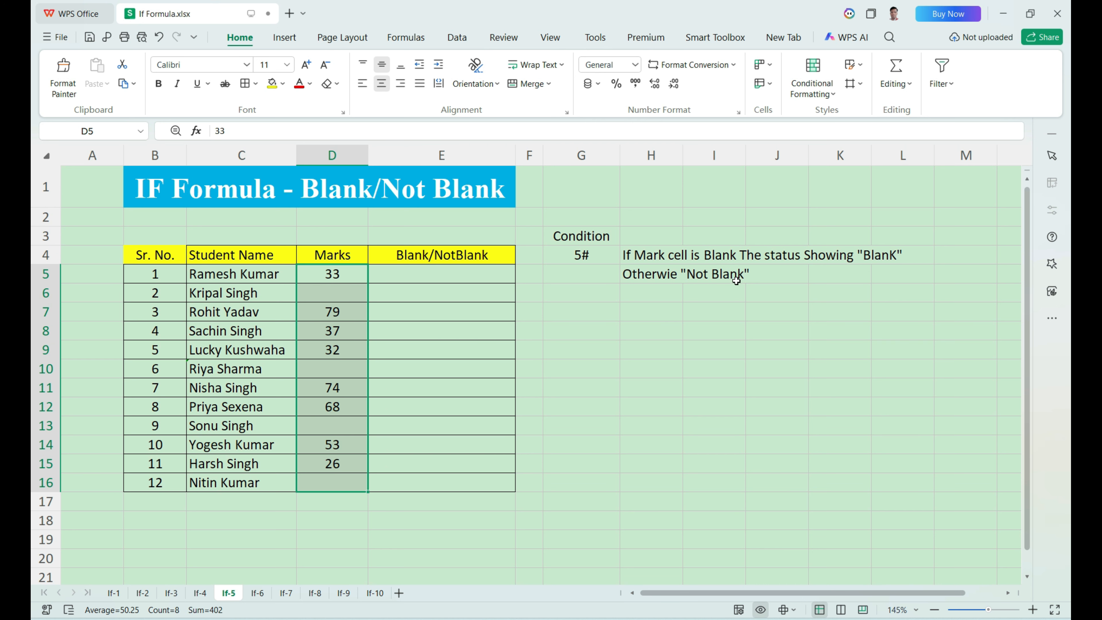
Examine the empty and filled Marks cells from D6 down alongside their Blank/NotBlank cells
{"action": "left_click", "coordinate": [351, 288]}
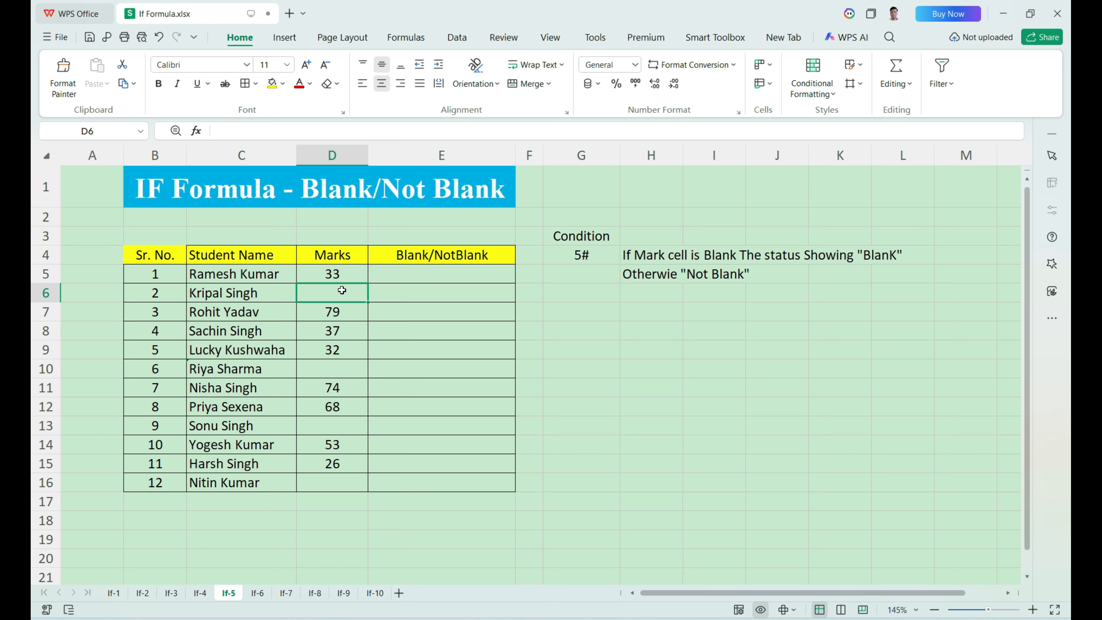
{"action": "left_click_drag", "start_coordinate": [344, 290], "coordinate": [344, 356]}
{"action": "left_click", "coordinate": [420, 295]}
{"action": "left_click_drag", "start_coordinate": [400, 318], "coordinate": [413, 343]}
Start an IF formula in E5 with the logical test D5="" for an empty Marks cell
{"action": "left_click", "coordinate": [395, 280]}
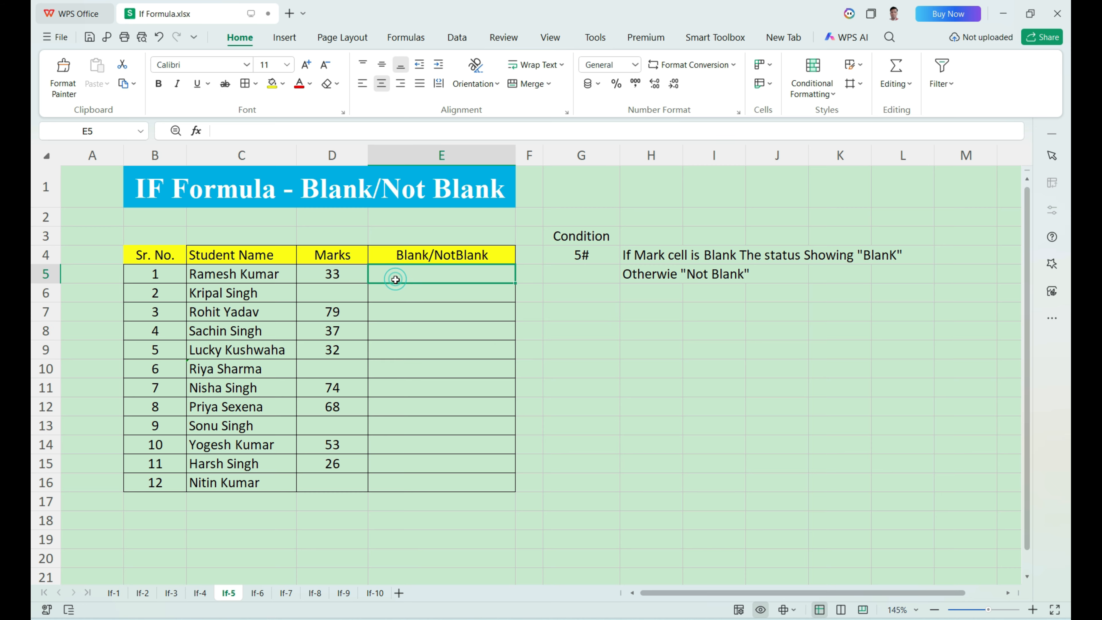
{"action": "type", "text": "="}
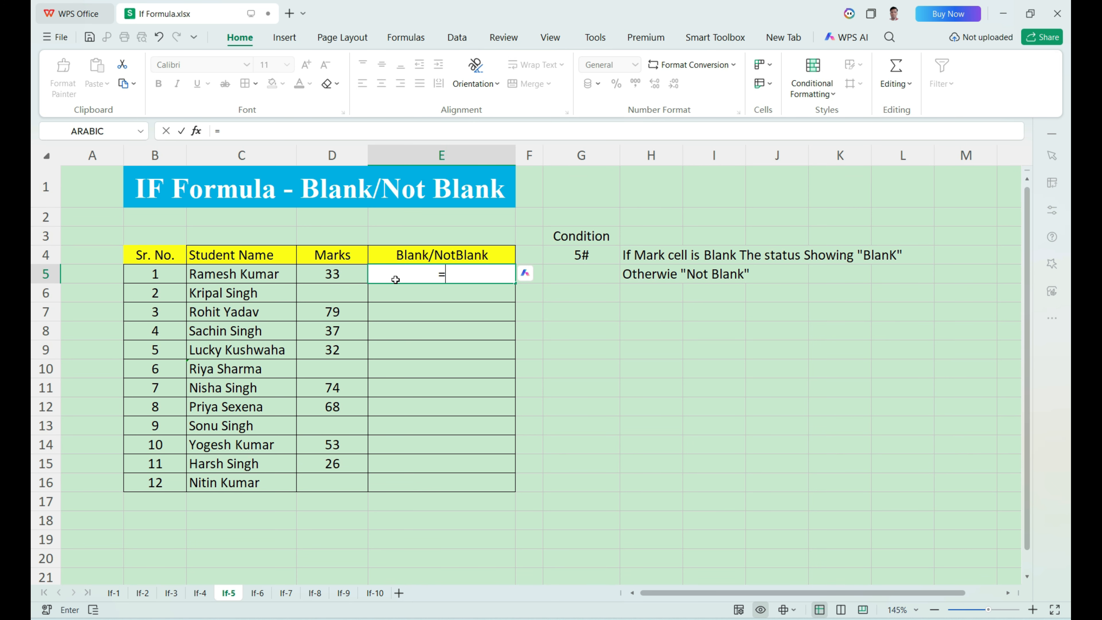
{"action": "type", "text": "if"}
{"action": "key", "text": "Tab"}
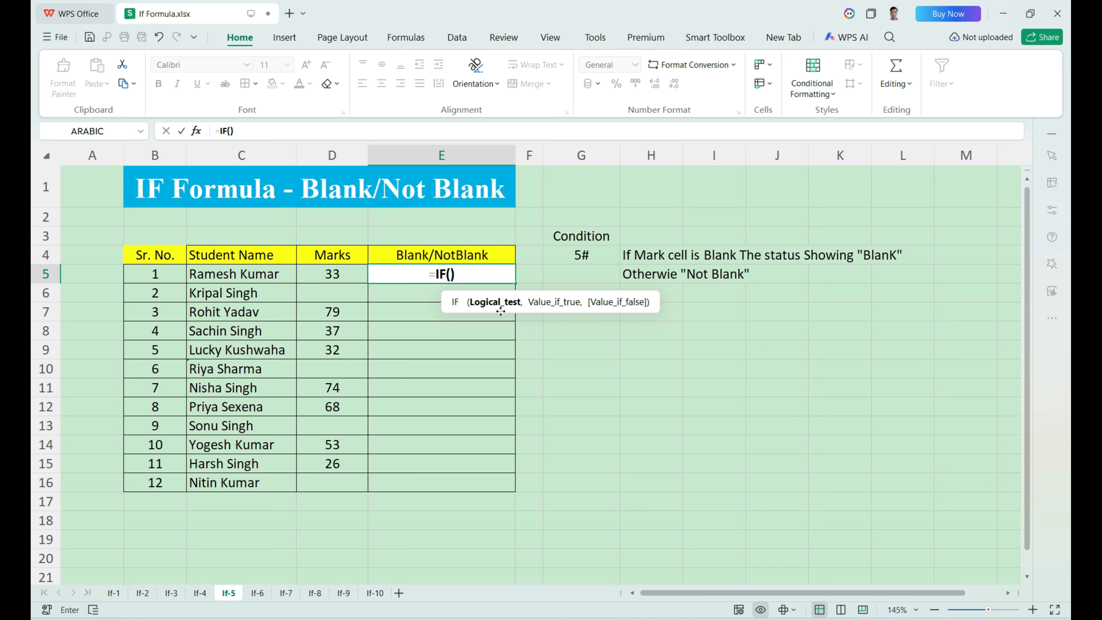
{"action": "left_click", "coordinate": [337, 279]}
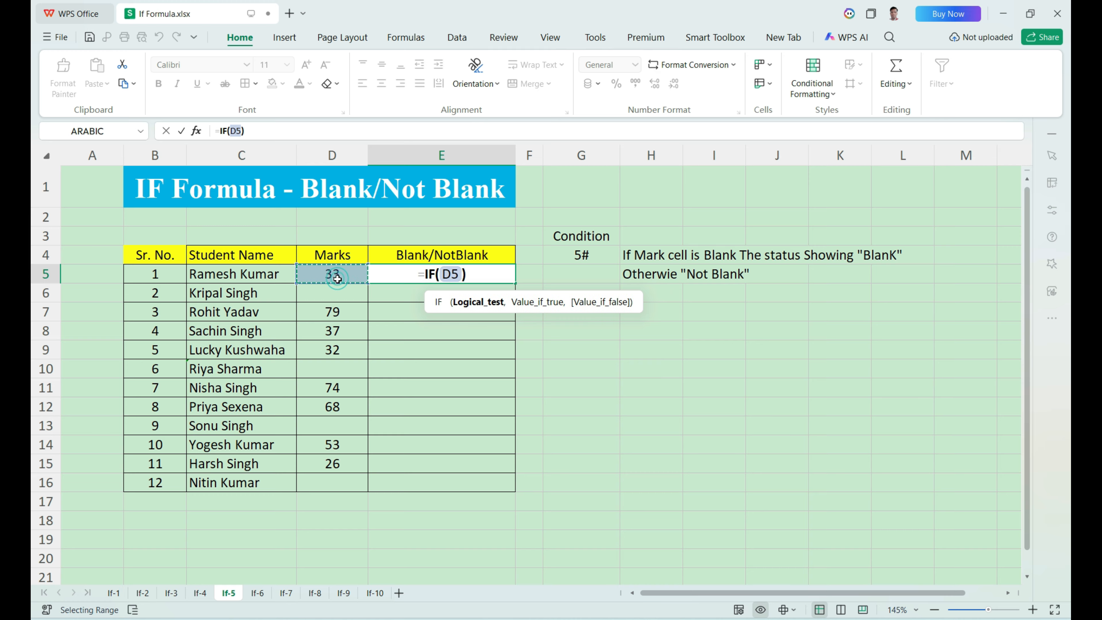
{"action": "type", "text": "="}
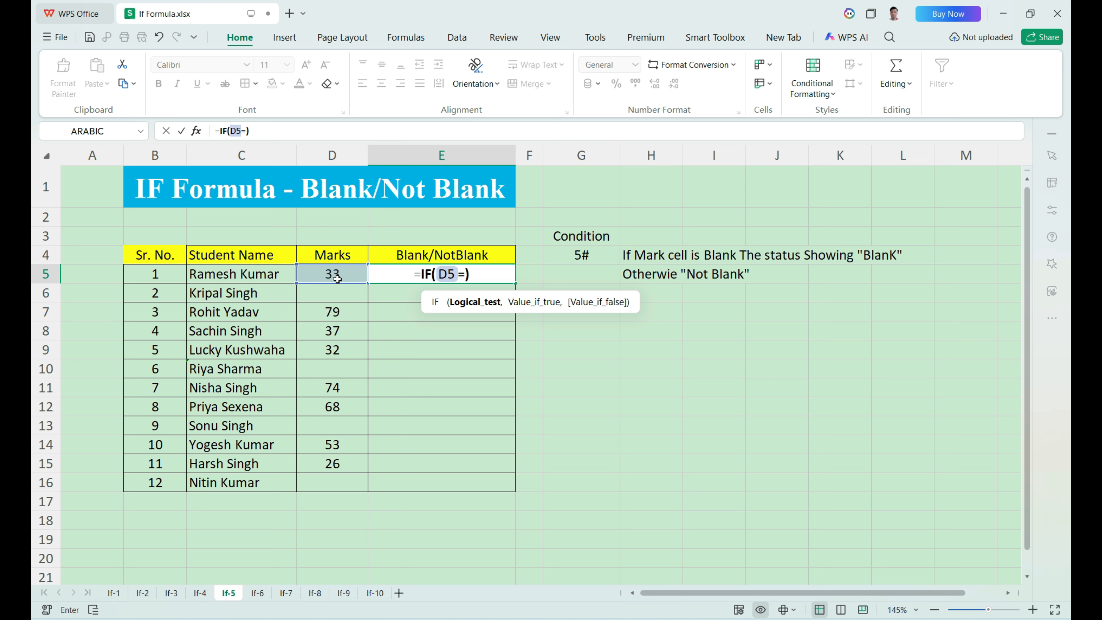
{"action": "type", "text": "\"\""}
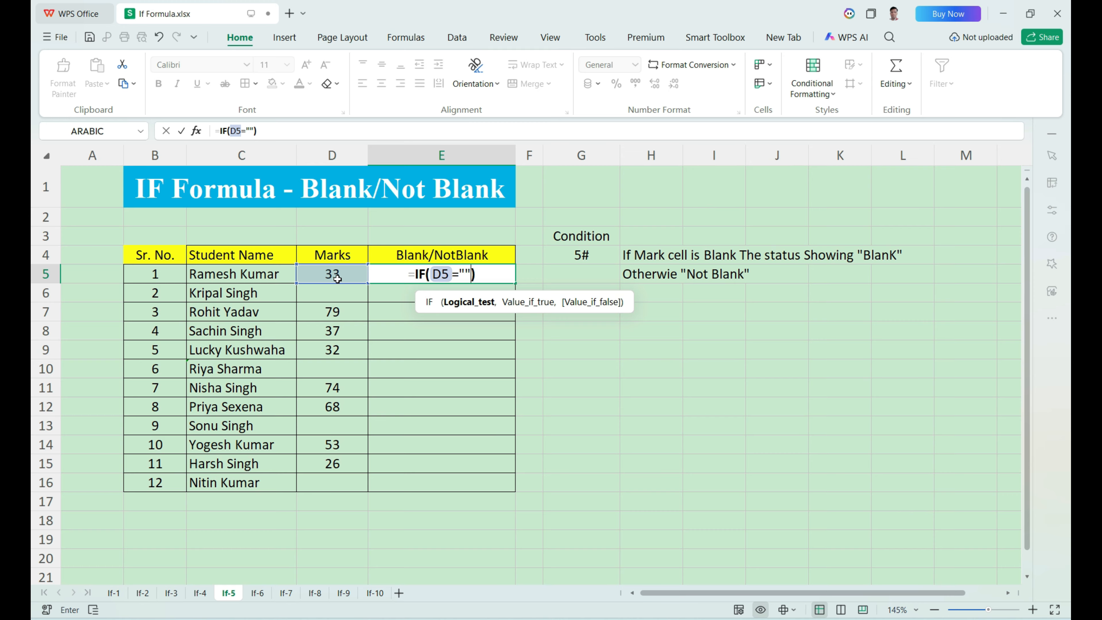
{"action": "type", "text": ","}
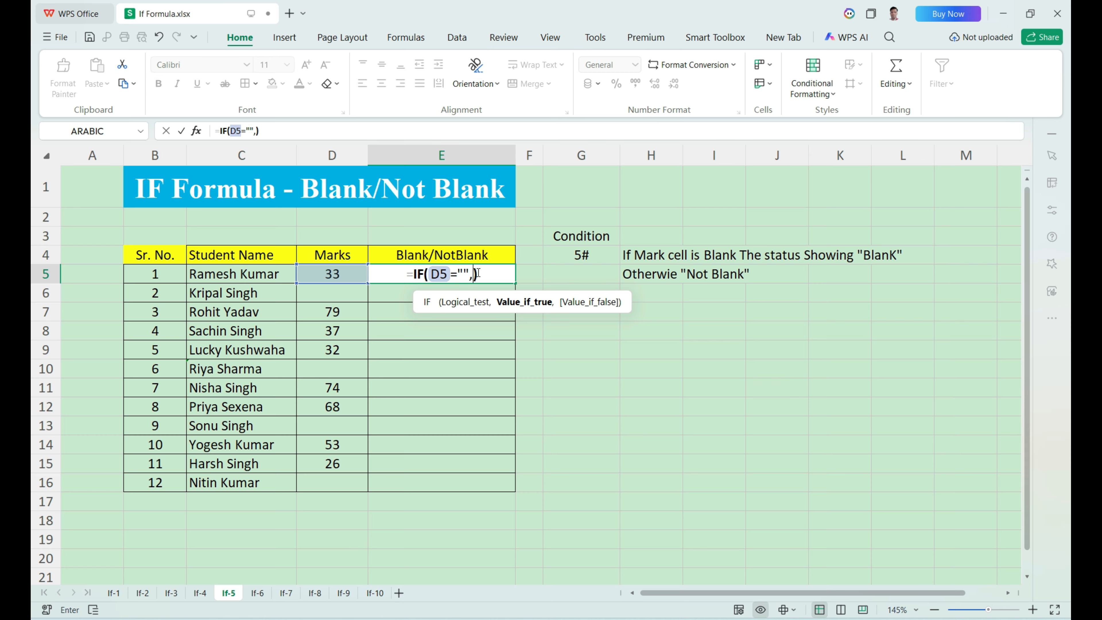
Complete the E5 formula with "Blank" if true and "Not Blank" if false, check its arguments, and enter it
{"action": "type", "text": "\""}
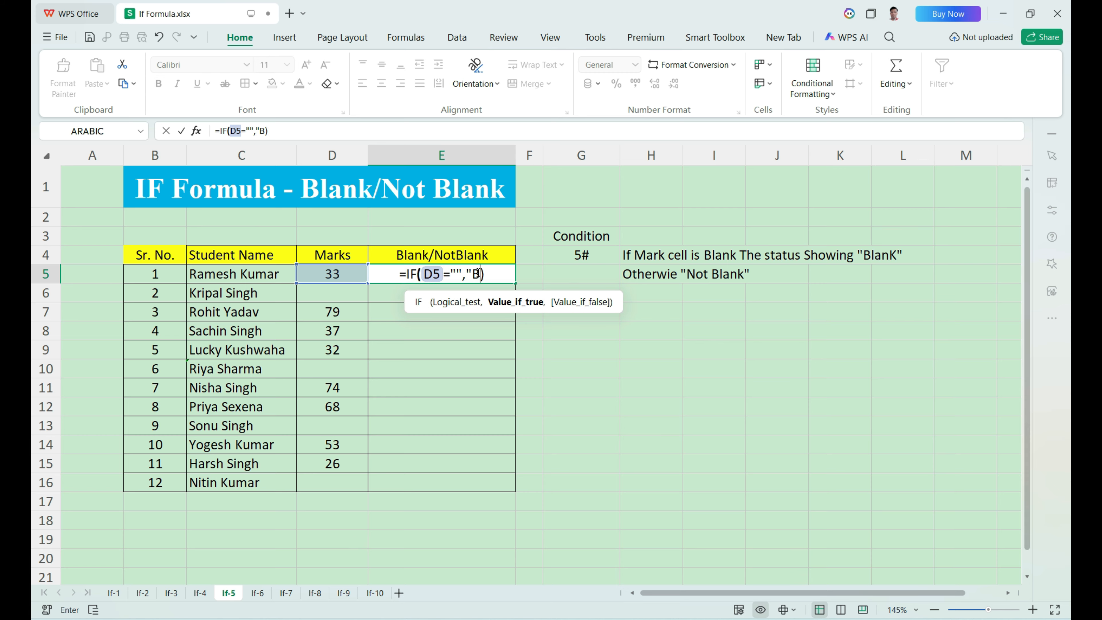
{"action": "type", "text": "Blank\","}
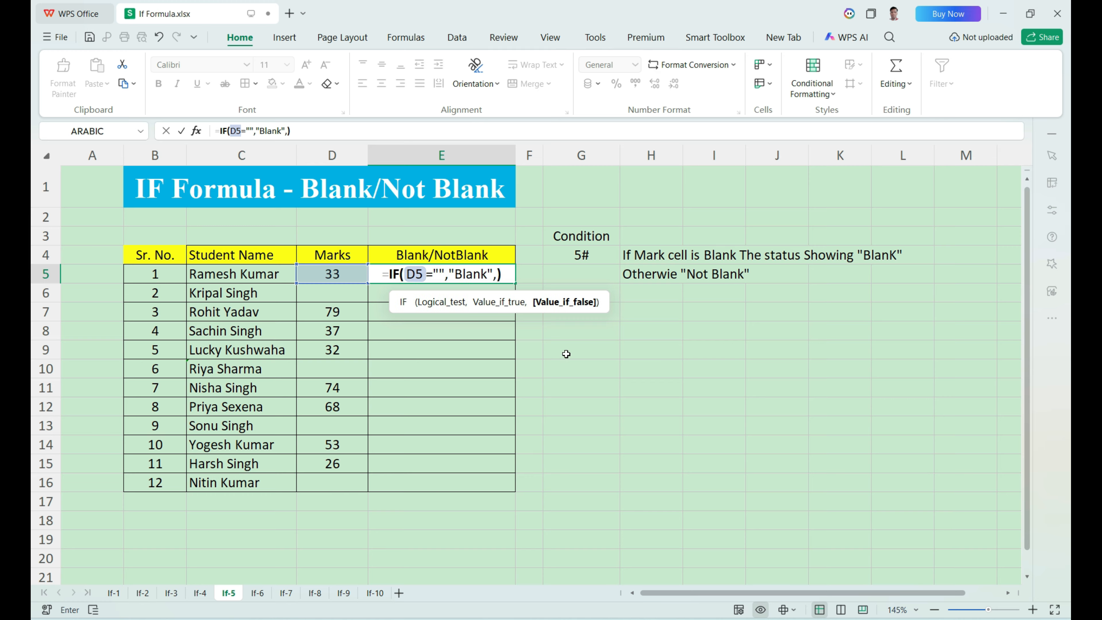
{"action": "type", "text": "\""}
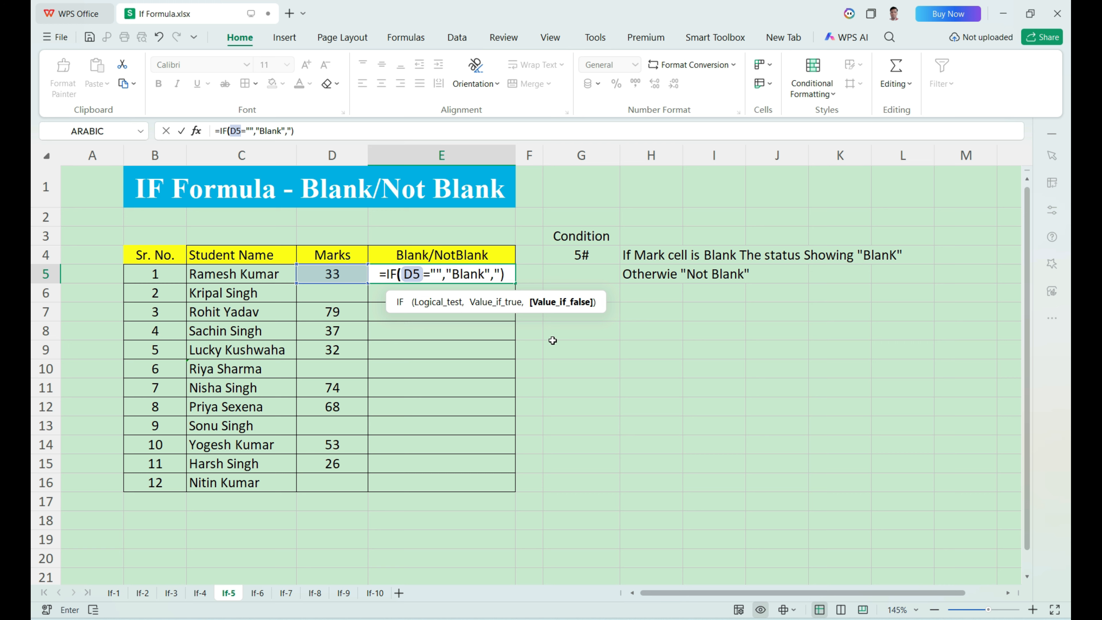
{"action": "type", "text": "Not Bl"}
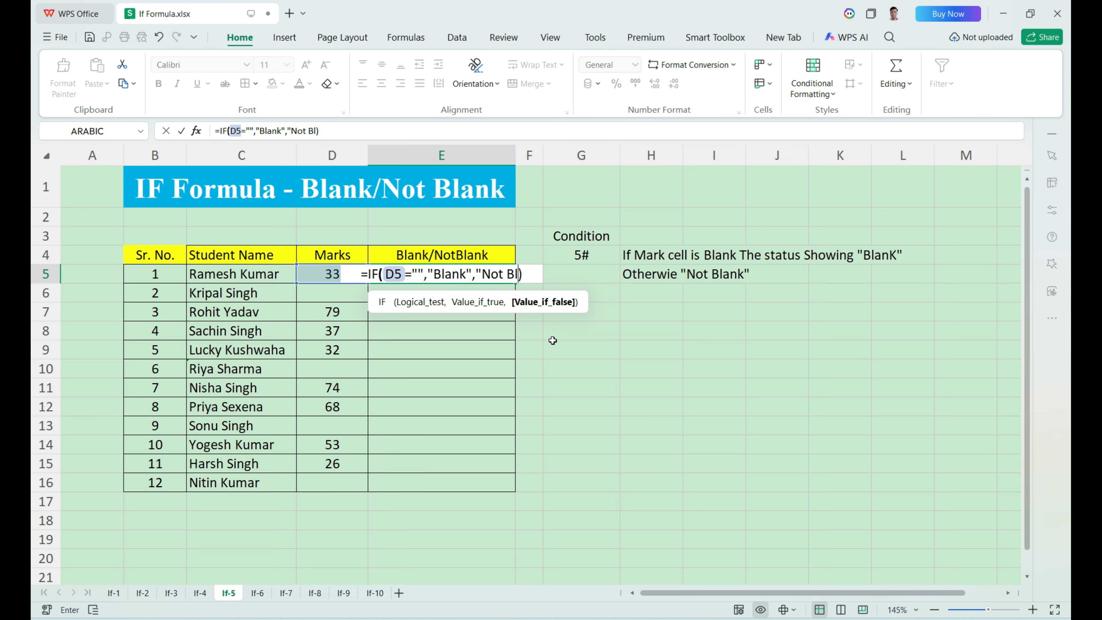
{"action": "type", "text": "ank\""}
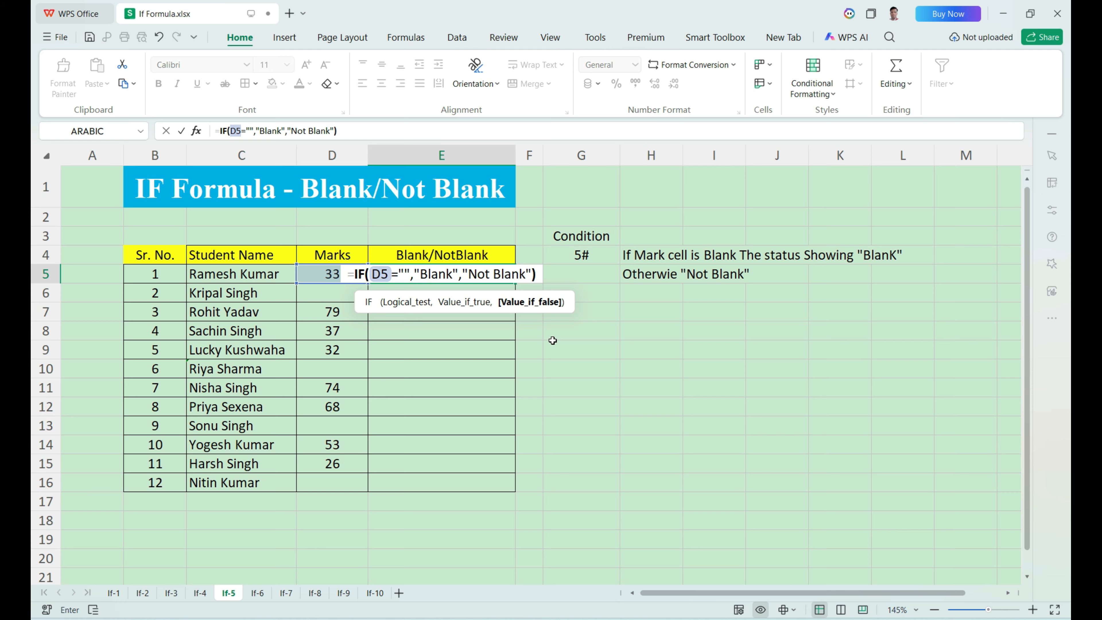
{"action": "left_click", "coordinate": [385, 302]}
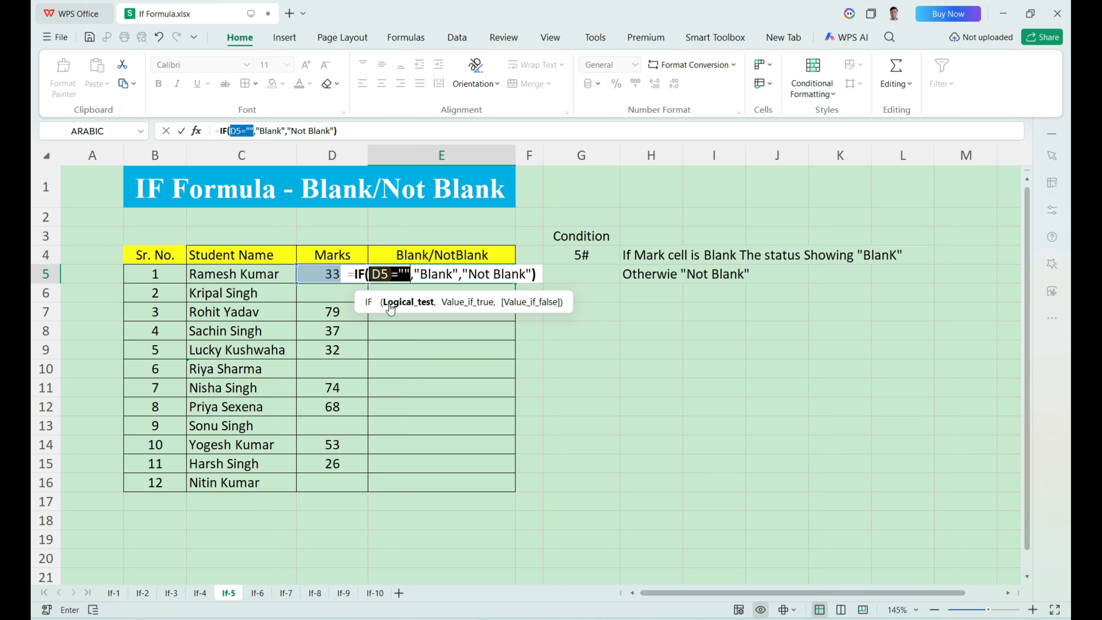
{"action": "left_click", "coordinate": [460, 306]}
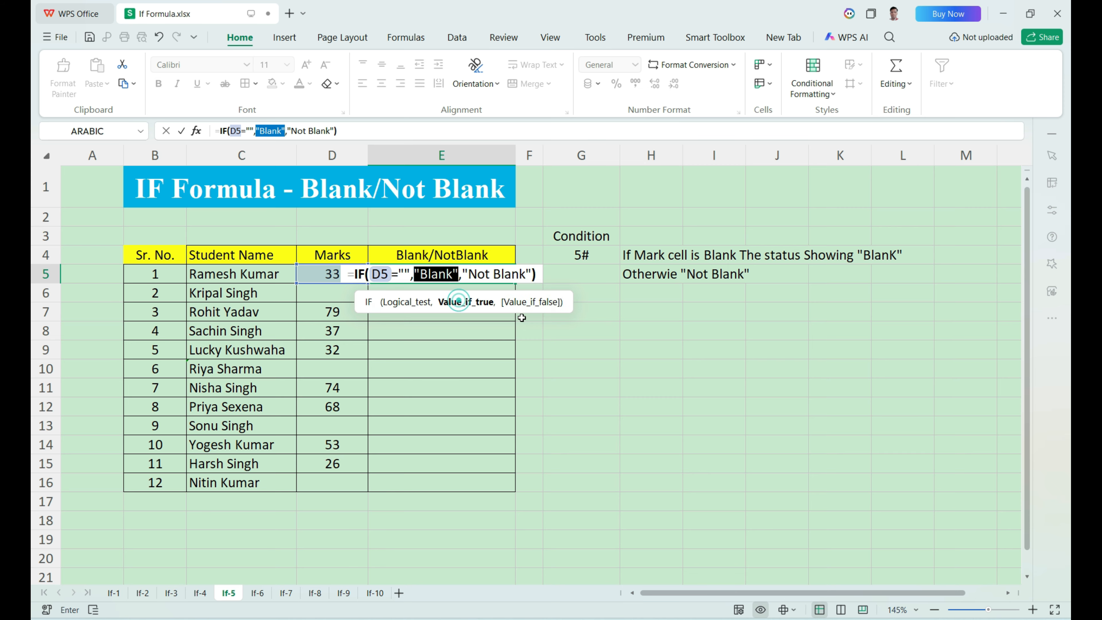
{"action": "left_click", "coordinate": [535, 306]}
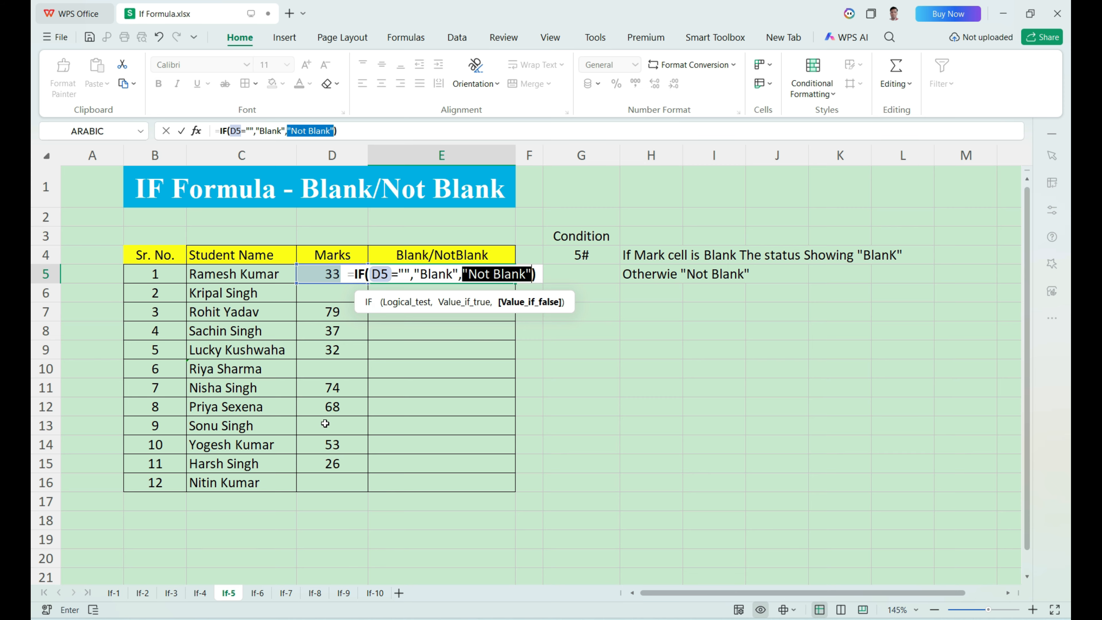
{"action": "key", "text": "Return"}
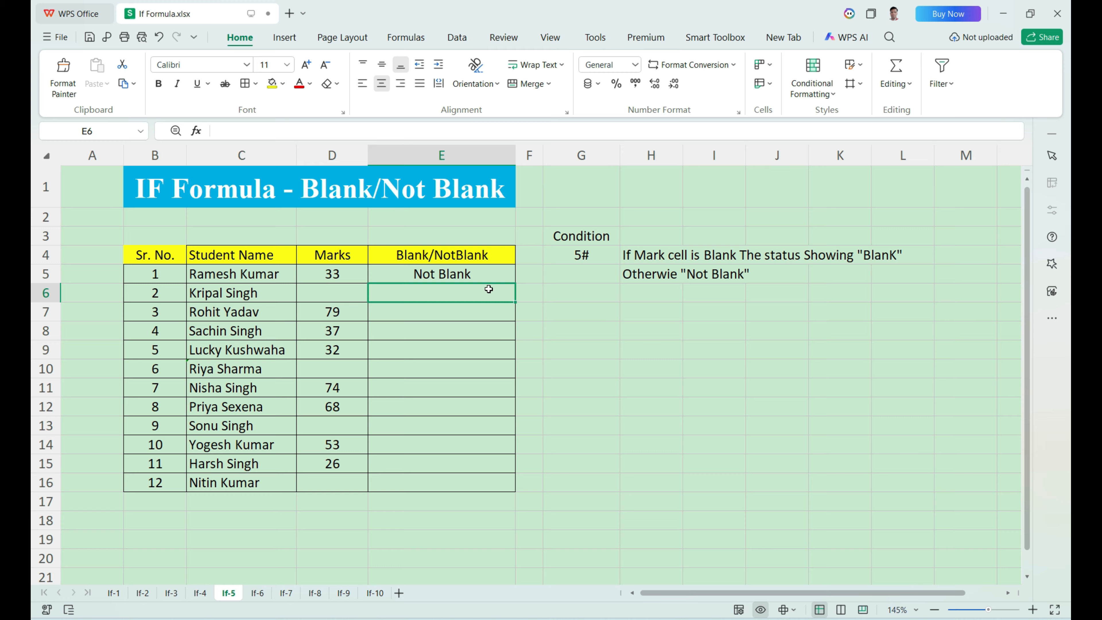
Fill the Blank/NotBlank formula from E5 down through E16
{"action": "left_click", "coordinate": [489, 276]}
{"action": "left_click", "coordinate": [351, 280]}
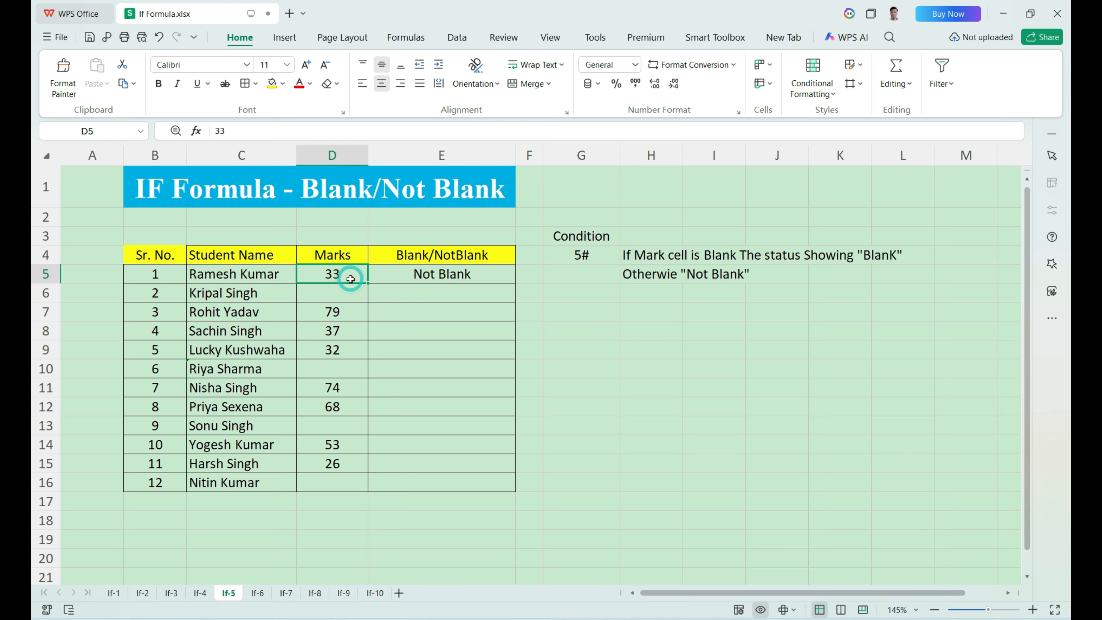
{"action": "left_click", "coordinate": [396, 272]}
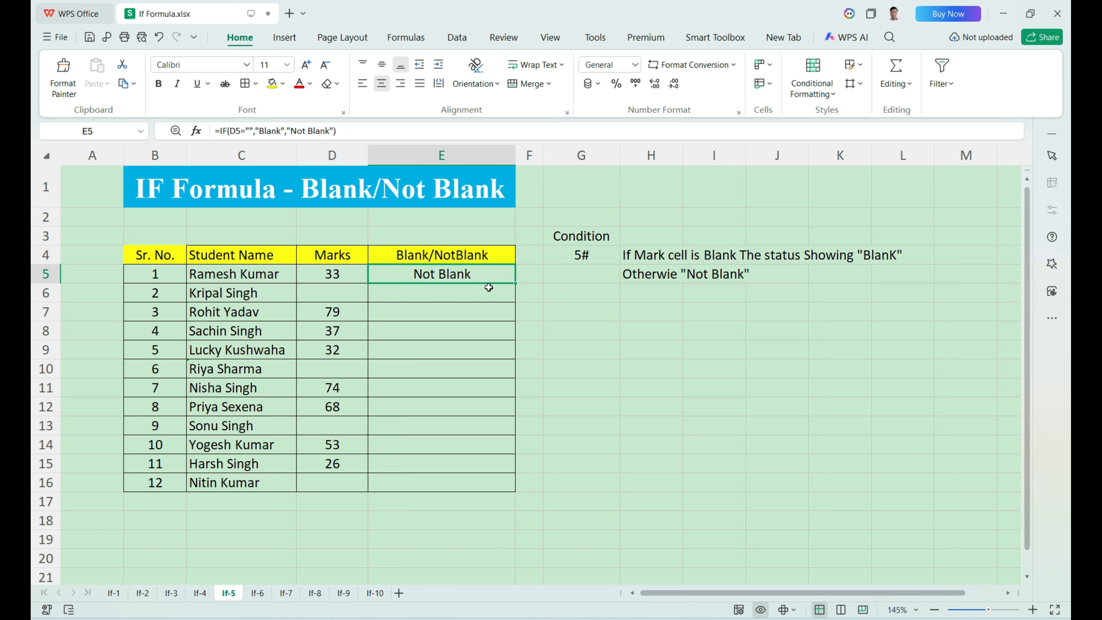
{"action": "left_click_drag", "start_coordinate": [517, 283], "coordinate": [525, 501]}
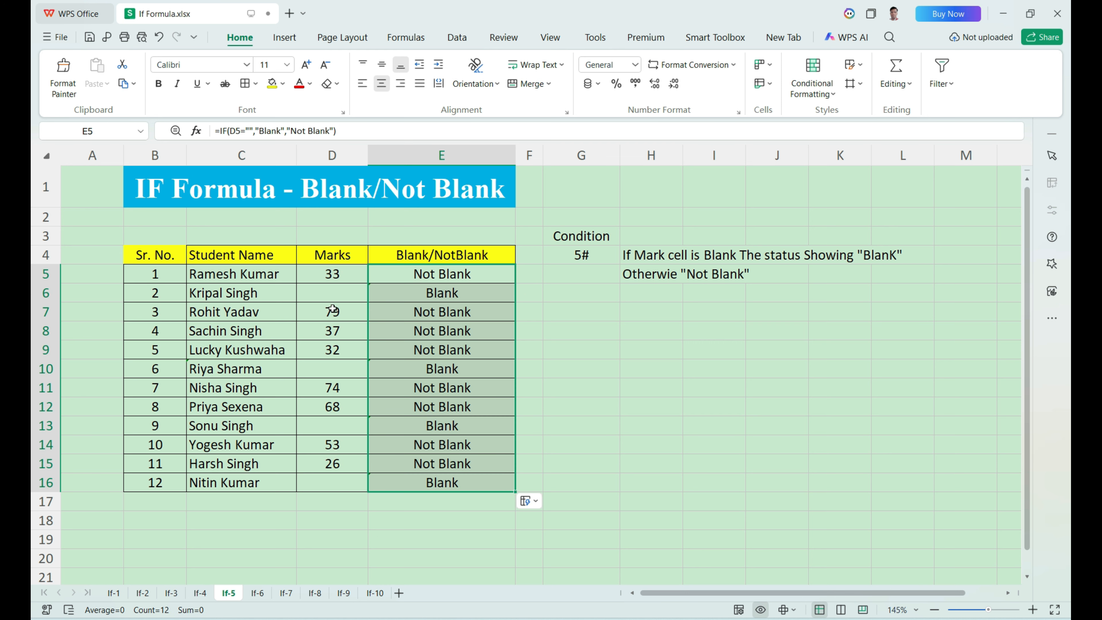
Compare the Marks cells in column D with their Blank/NotBlank results, including rows 6, 7 and 10
{"action": "left_click", "coordinate": [330, 280]}
{"action": "left_click", "coordinate": [360, 295]}
{"action": "left_click", "coordinate": [420, 290]}
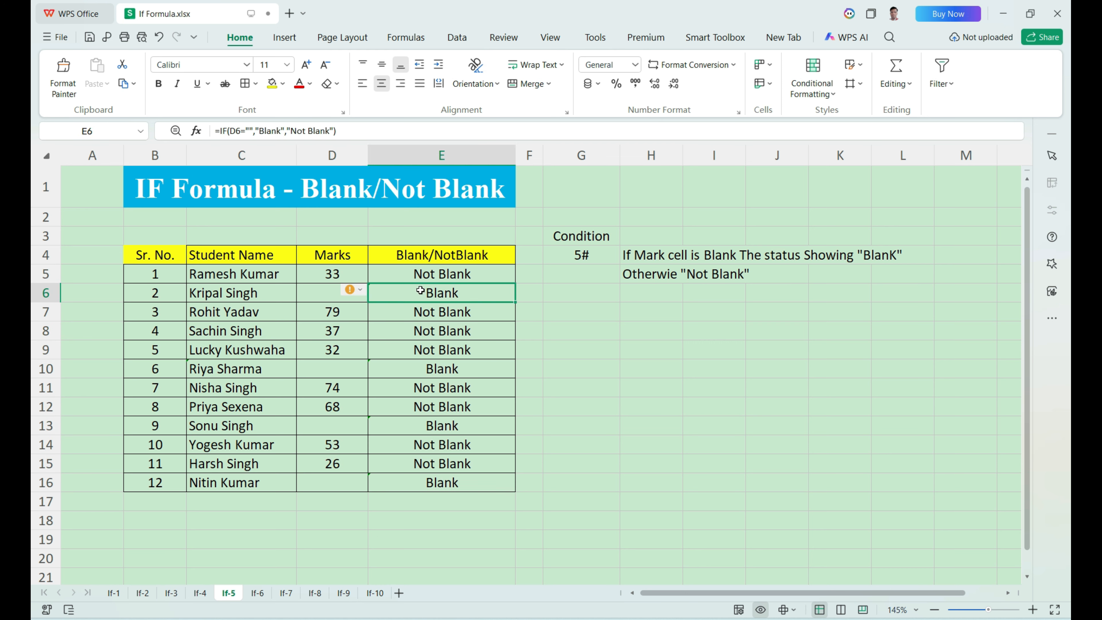
{"action": "left_click_drag", "start_coordinate": [356, 312], "coordinate": [374, 342]}
{"action": "left_click", "coordinate": [396, 313]}
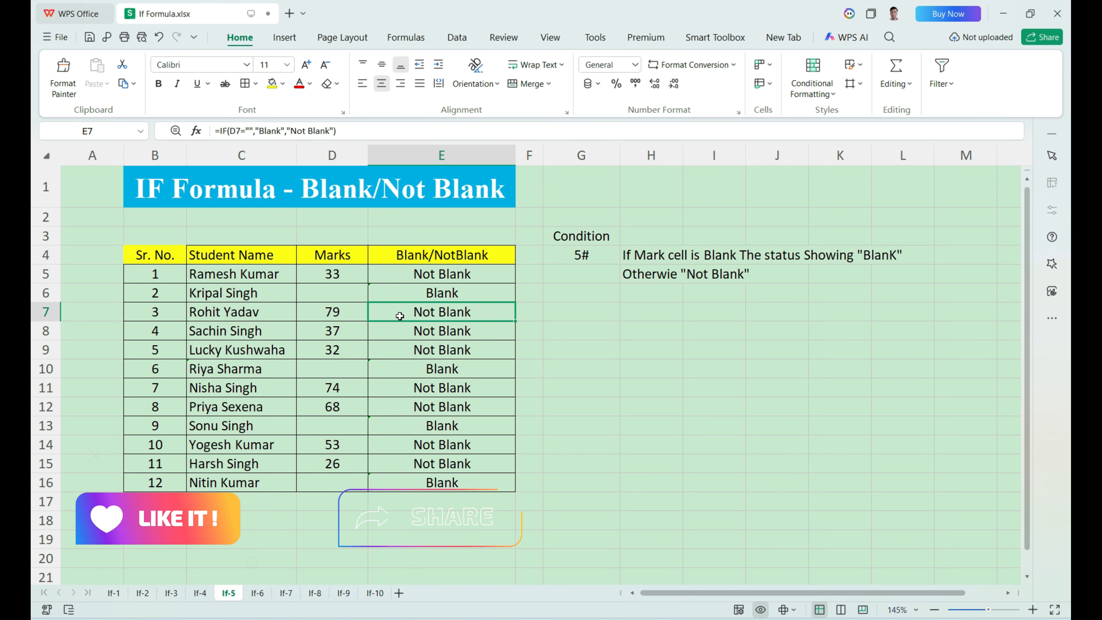
{"action": "left_click", "coordinate": [353, 373]}
{"action": "left_click", "coordinate": [388, 363]}
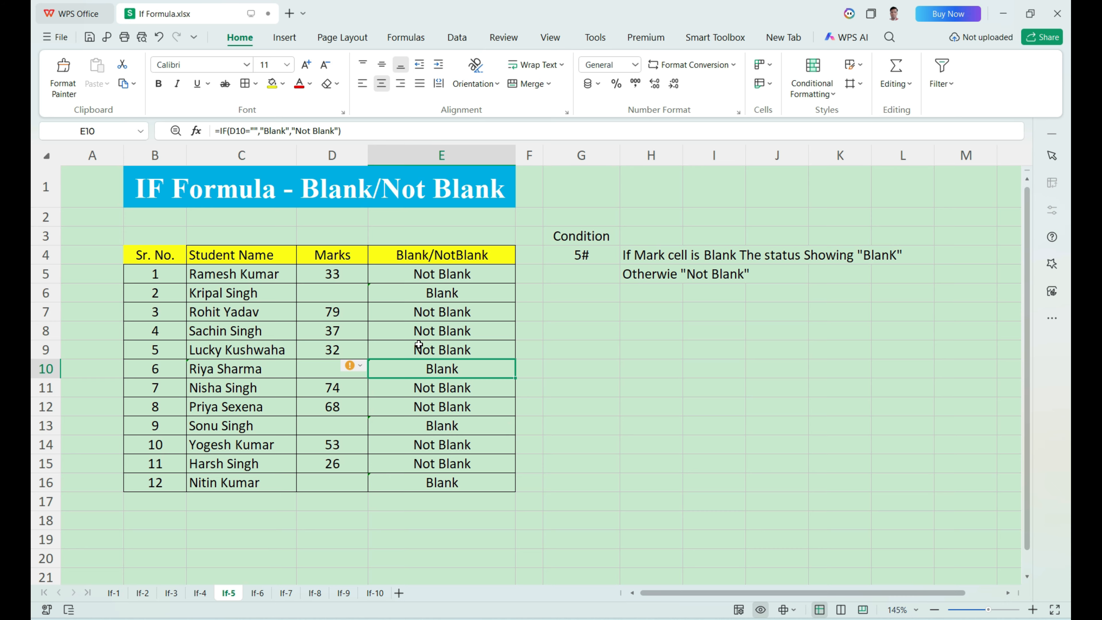
{"action": "left_click_drag", "start_coordinate": [338, 277], "coordinate": [337, 479]}
Test the formula by clearing the mark in D14 and checking E14, and undo the deletion
{"action": "left_click", "coordinate": [337, 450]}
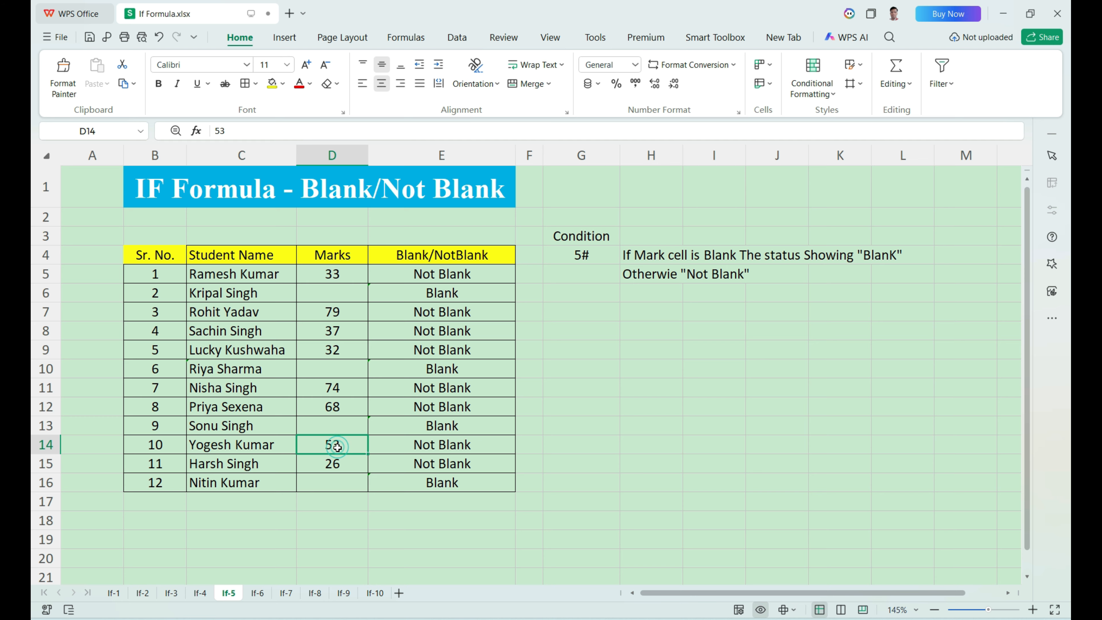
{"action": "key", "text": "BackSpace"}
{"action": "key", "text": "Return"}
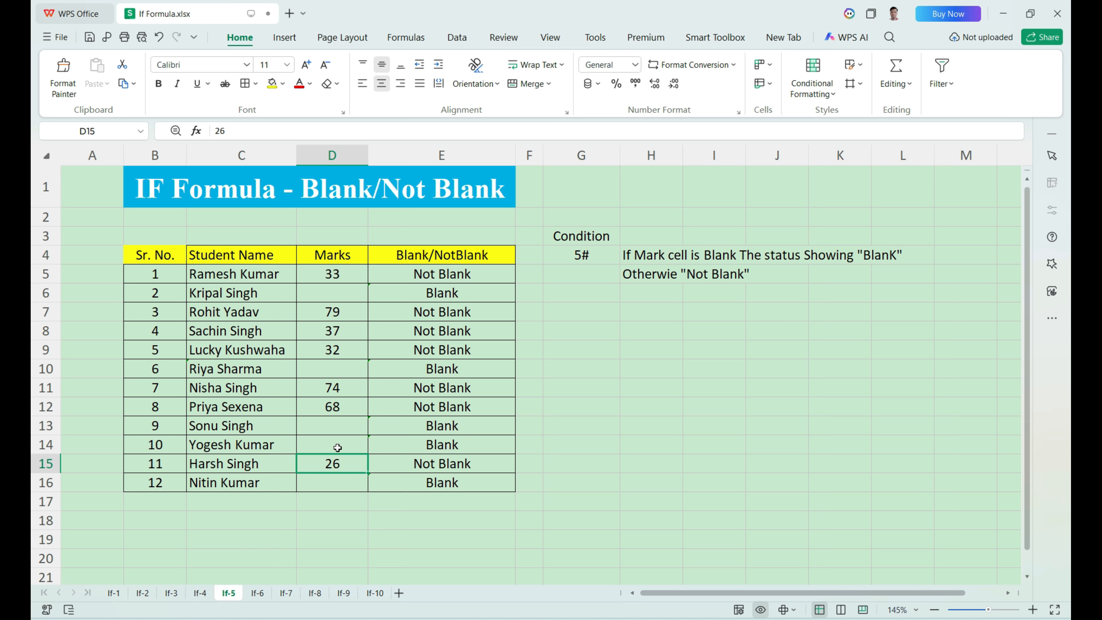
{"action": "left_click", "coordinate": [406, 451]}
{"action": "left_click", "coordinate": [330, 447]}
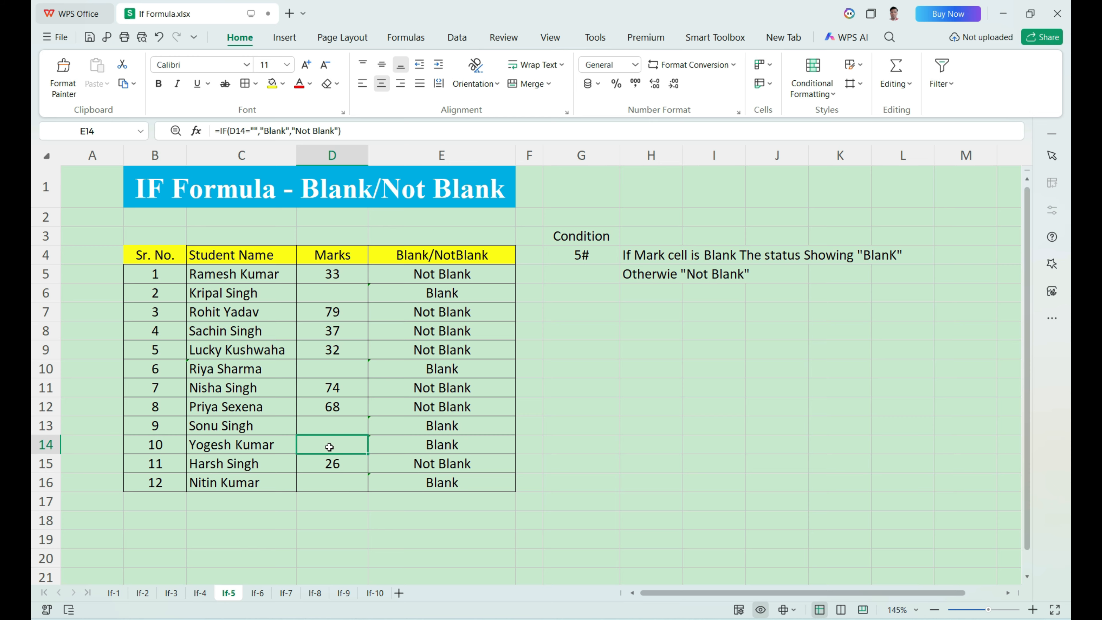
{"action": "left_click_drag", "start_coordinate": [330, 447], "coordinate": [376, 447]}
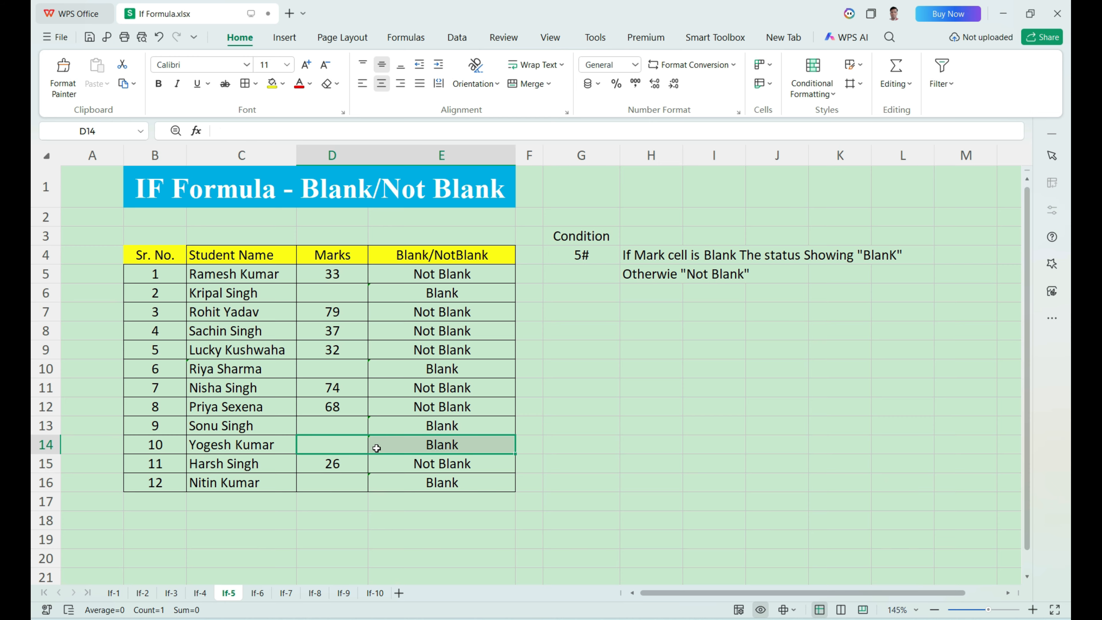
{"action": "key", "text": "ctrl+z"}
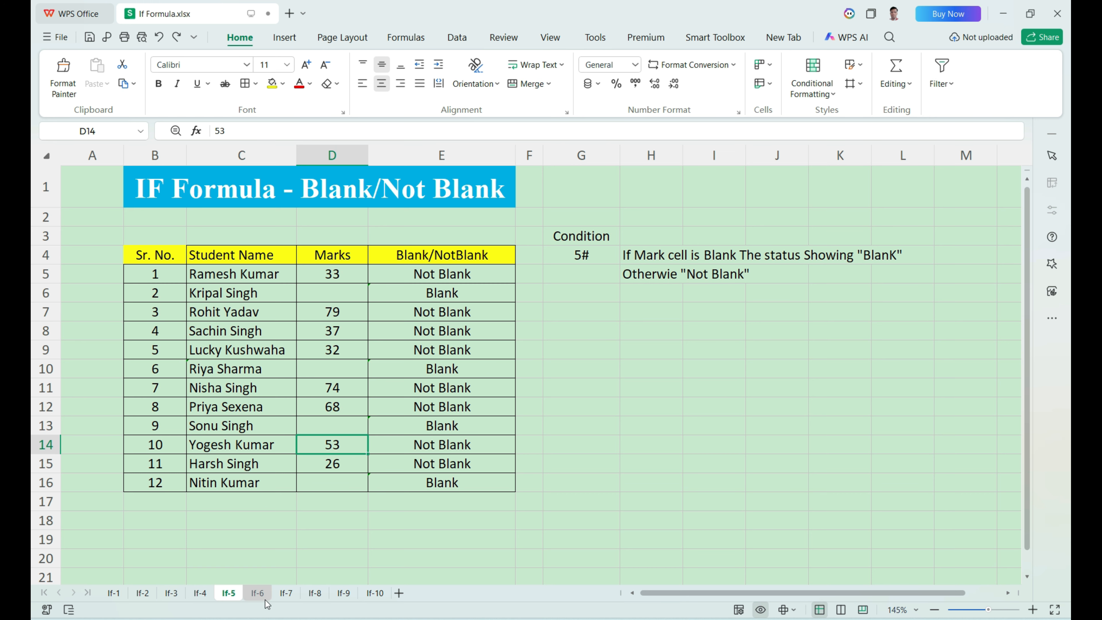
Switch to the If-6 sheet and review the Student Name, Match, English, Computer and Status columns
{"action": "left_click", "coordinate": [257, 593]}
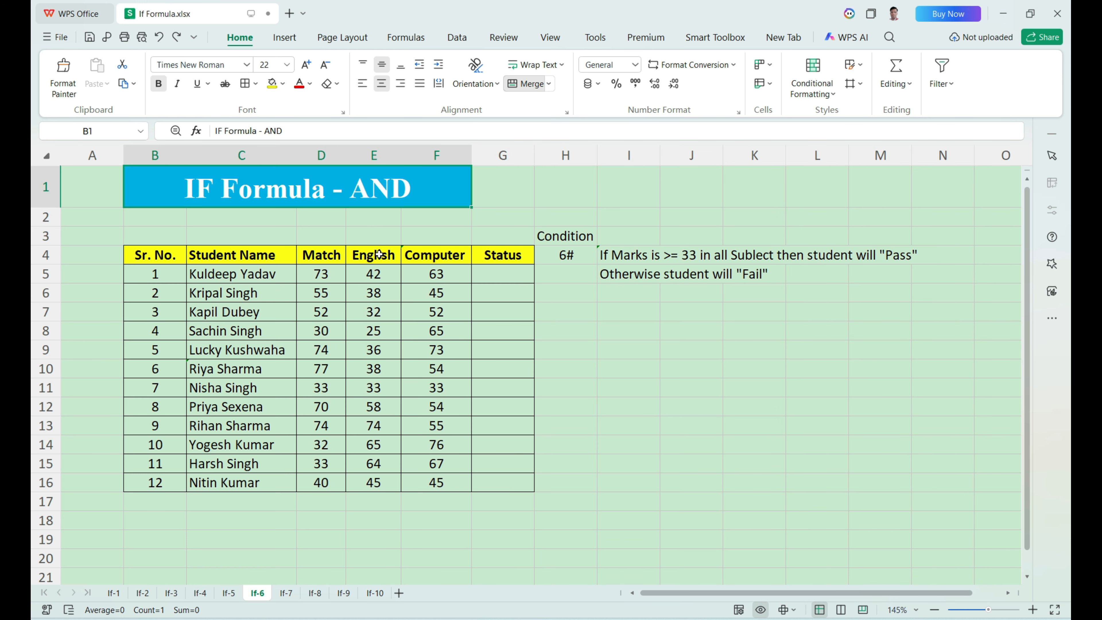
{"action": "left_click_drag", "start_coordinate": [258, 272], "coordinate": [288, 501]}
{"action": "left_click_drag", "start_coordinate": [487, 277], "coordinate": [496, 489]}
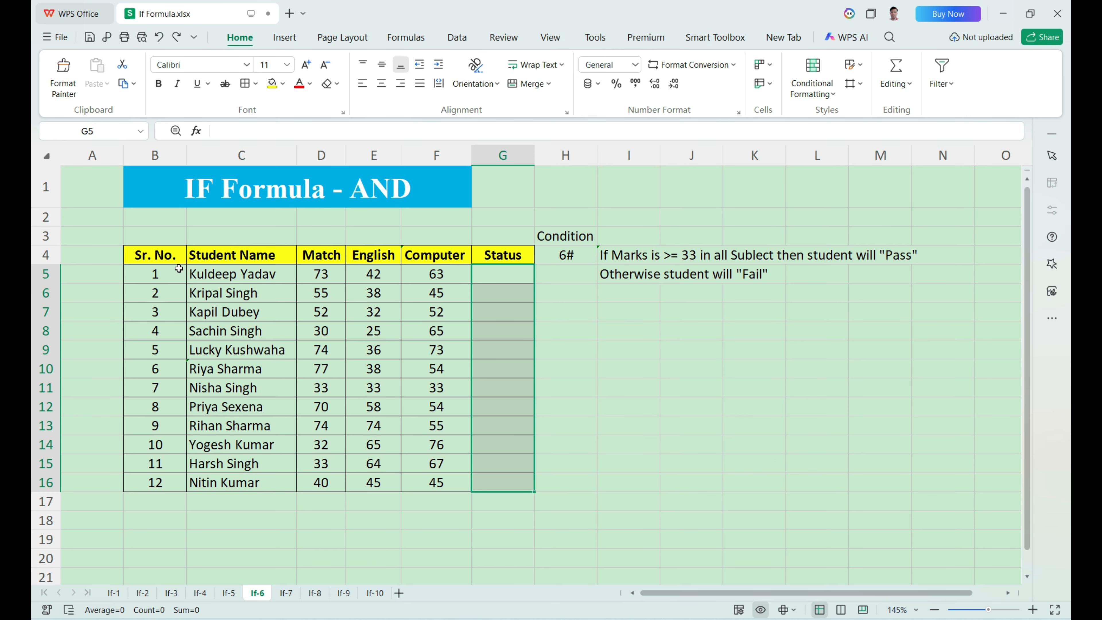
{"action": "left_click_drag", "start_coordinate": [178, 260], "coordinate": [441, 482]}
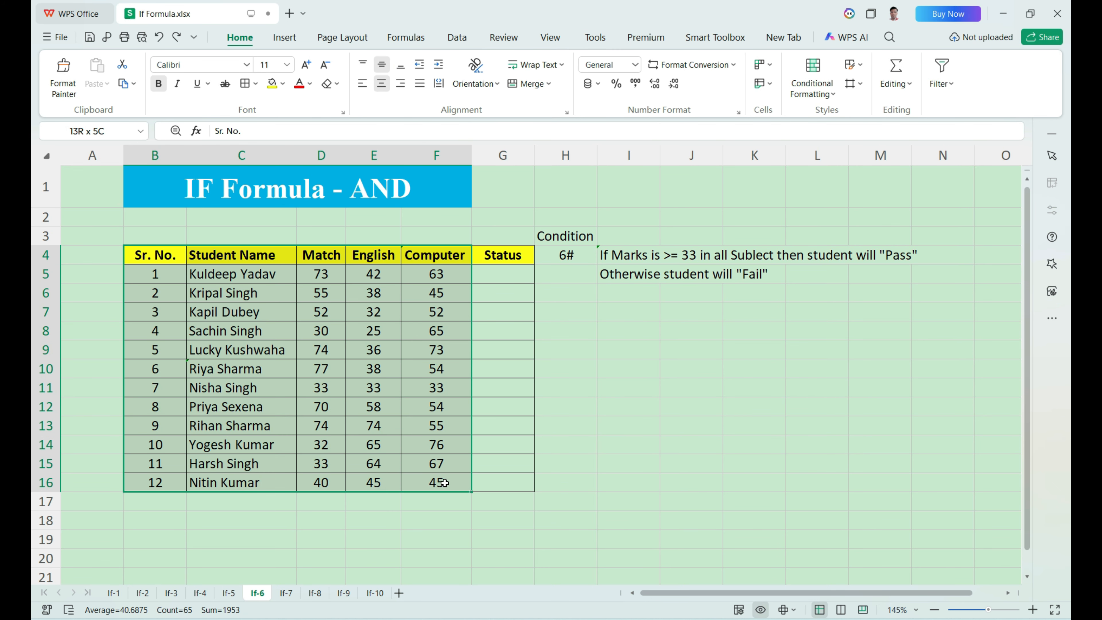
{"action": "left_click_drag", "start_coordinate": [247, 255], "coordinate": [256, 481]}
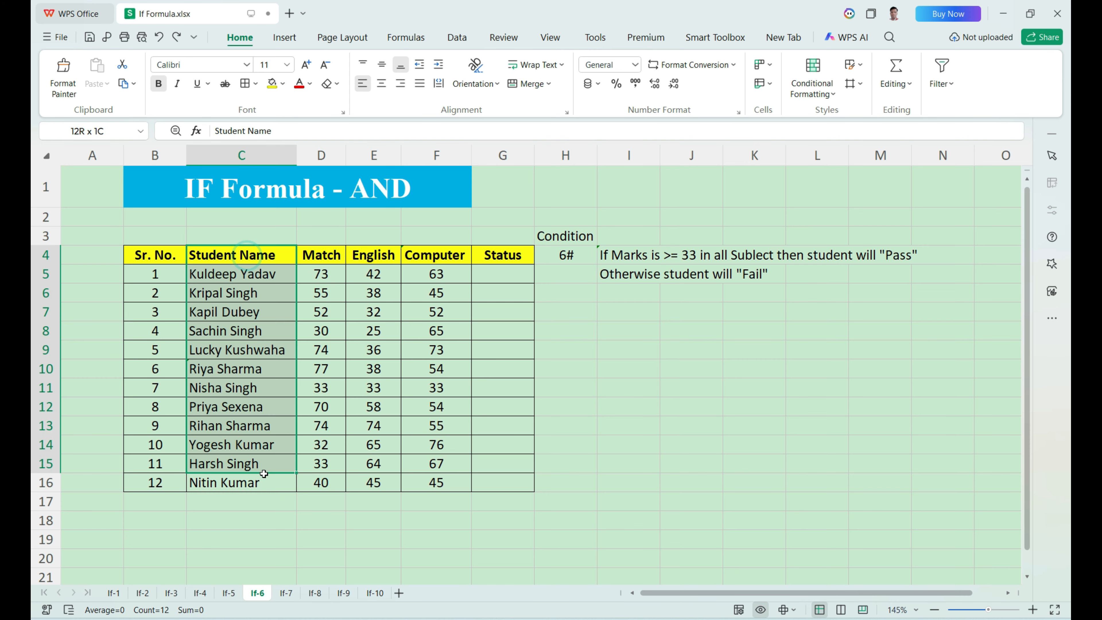
{"action": "left_click_drag", "start_coordinate": [320, 256], "coordinate": [303, 481]}
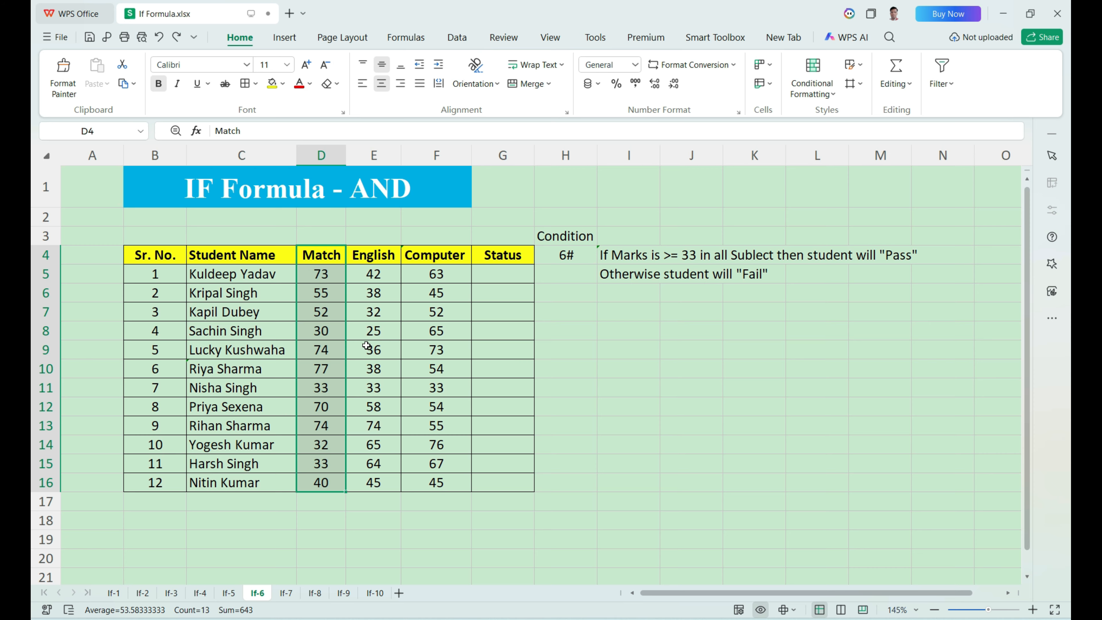
{"action": "left_click_drag", "start_coordinate": [373, 260], "coordinate": [369, 482]}
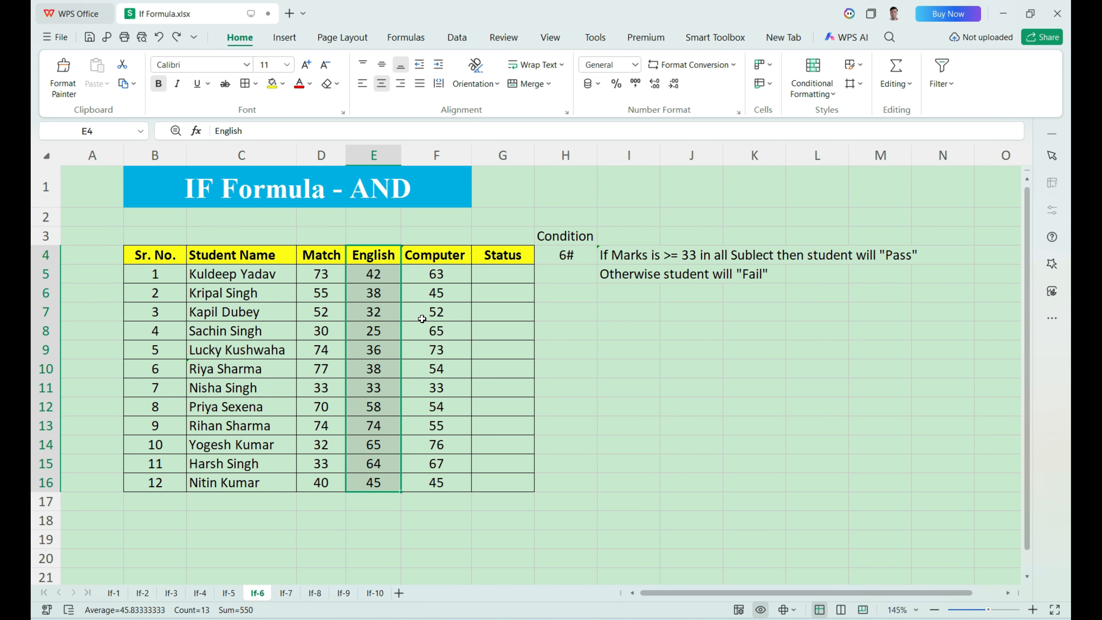
{"action": "left_click_drag", "start_coordinate": [446, 261], "coordinate": [423, 483]}
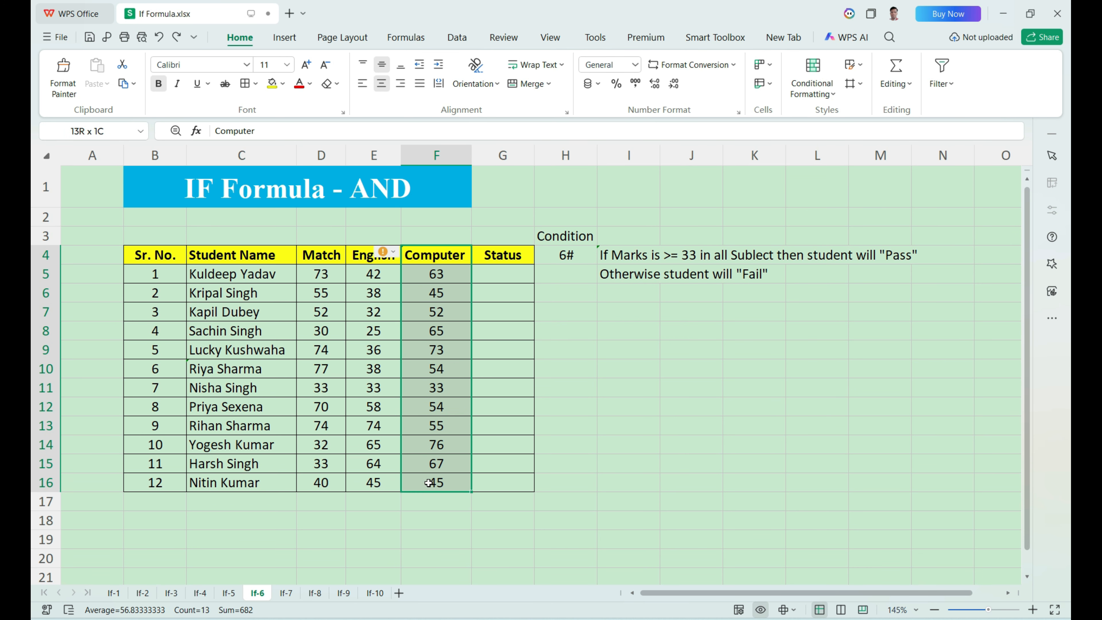
{"action": "left_click", "coordinate": [493, 282]}
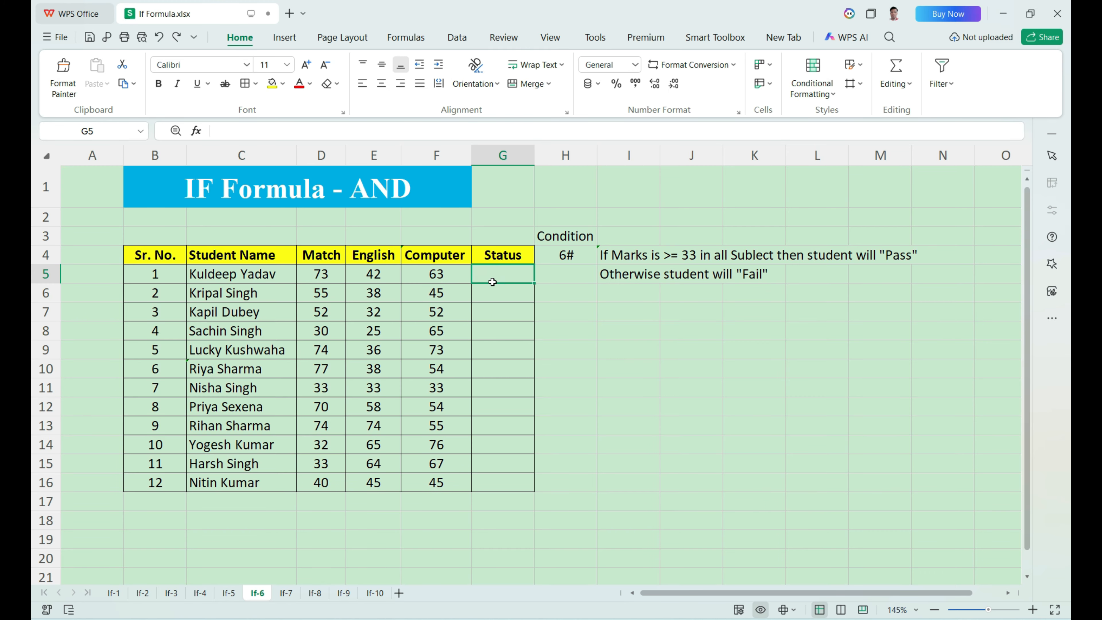
Examine the first student's three marks in row 5 and the Match, English and Computer columns
{"action": "left_click_drag", "start_coordinate": [334, 278], "coordinate": [434, 275]}
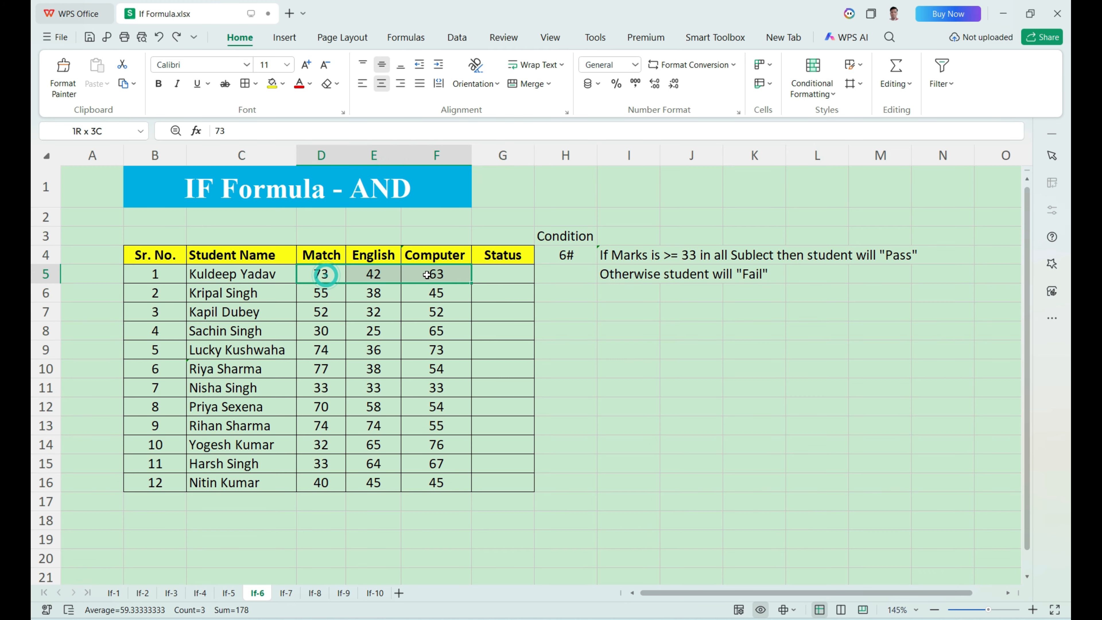
{"action": "left_click_drag", "start_coordinate": [328, 255], "coordinate": [334, 289]}
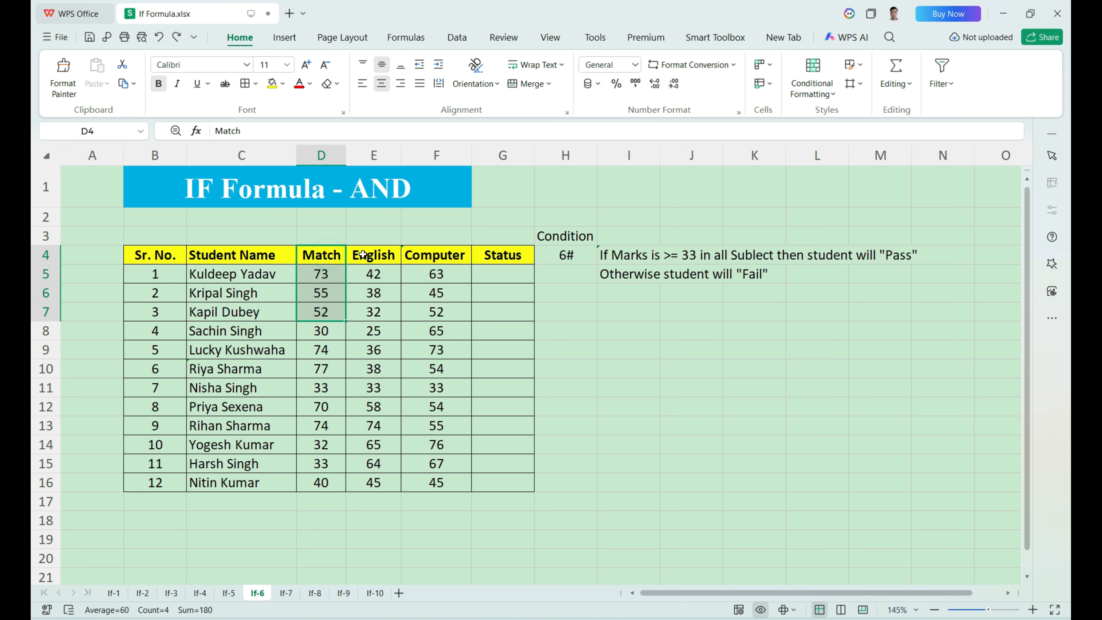
{"action": "left_click_drag", "start_coordinate": [363, 253], "coordinate": [379, 341]}
{"action": "left_click_drag", "start_coordinate": [434, 256], "coordinate": [442, 324]}
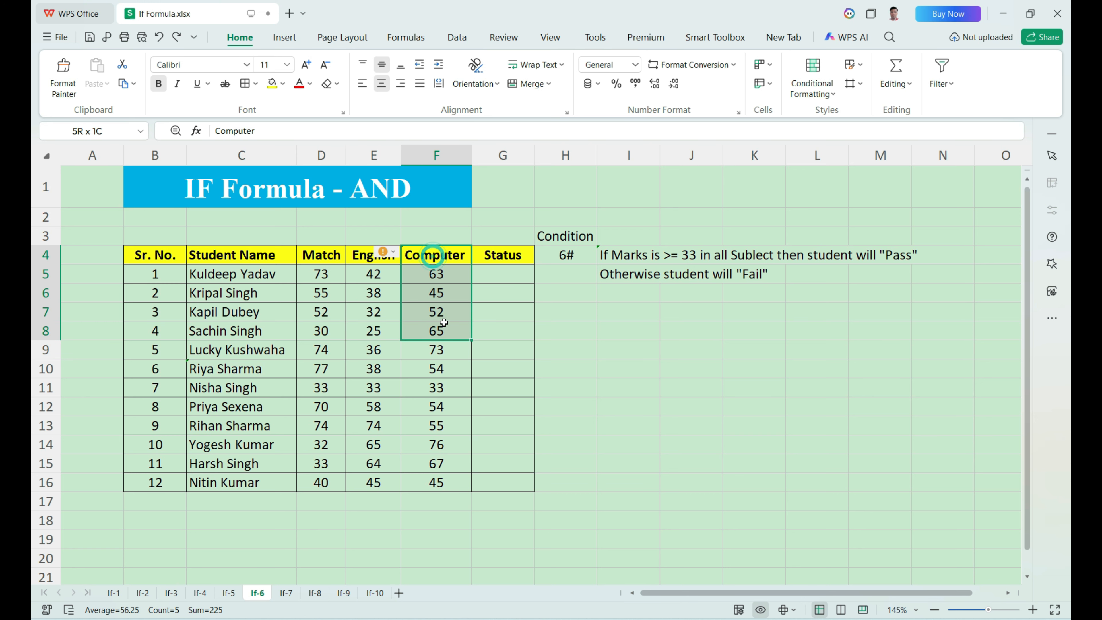
Review the single-condition IF examples on the If-1, If-2 and If-3 sheets, and return to the If-6 sheet
{"action": "left_click", "coordinate": [113, 592]}
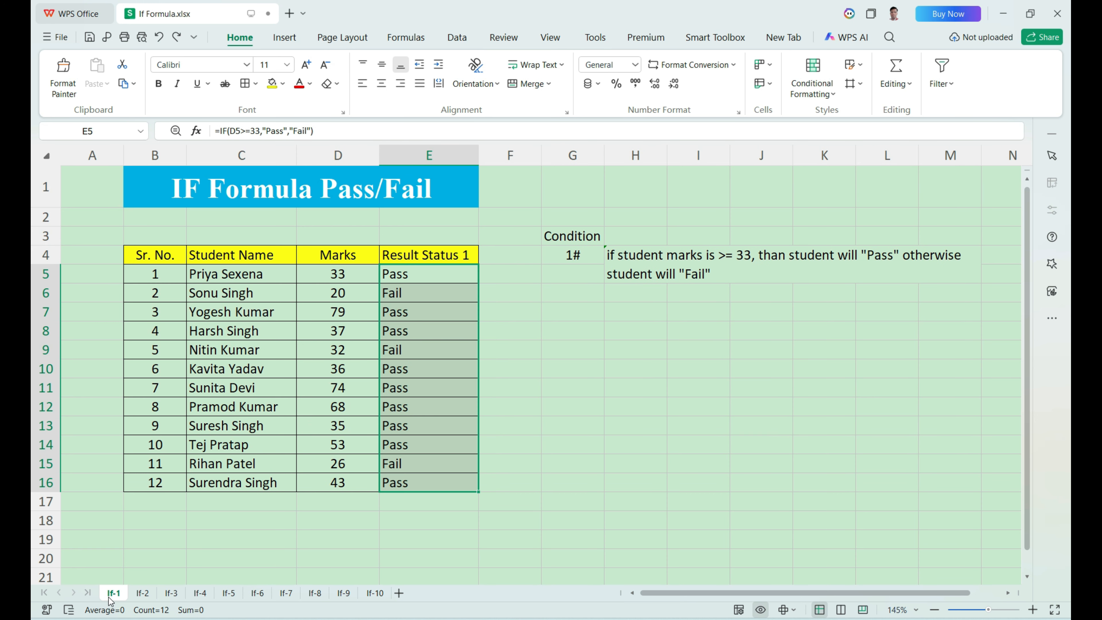
{"action": "left_click_drag", "start_coordinate": [348, 268], "coordinate": [343, 426]}
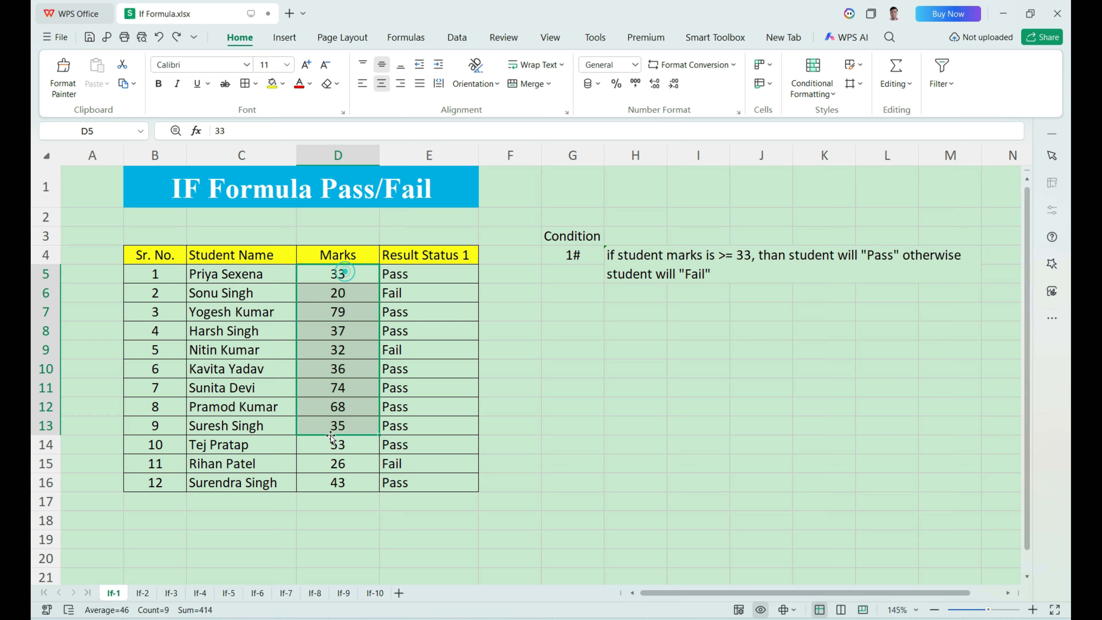
{"action": "left_click", "coordinate": [143, 593]}
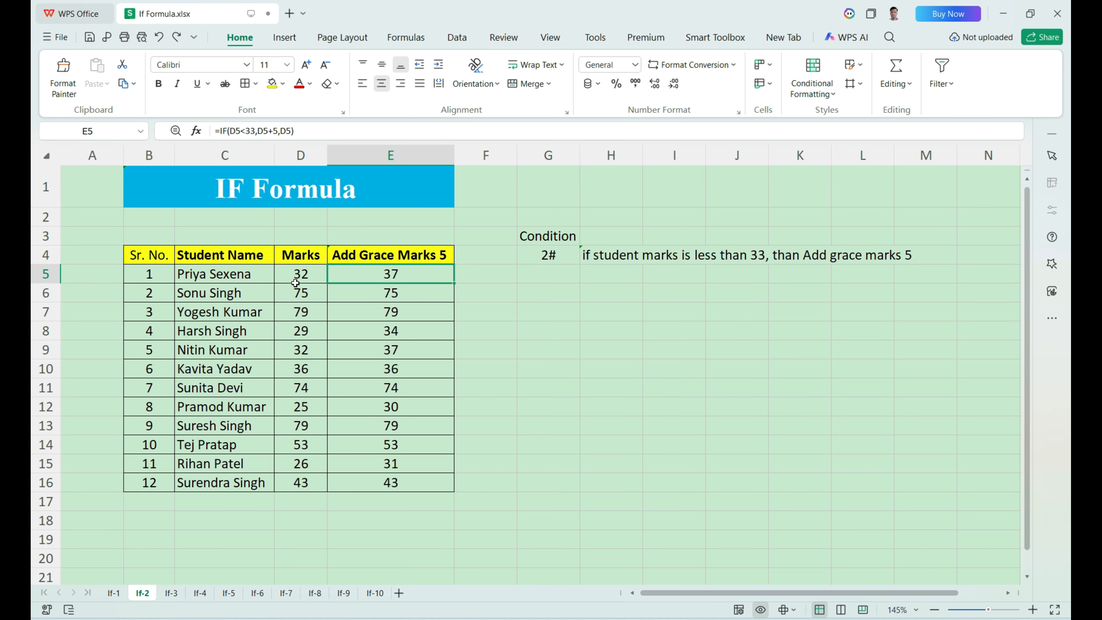
{"action": "left_click", "coordinate": [171, 592]}
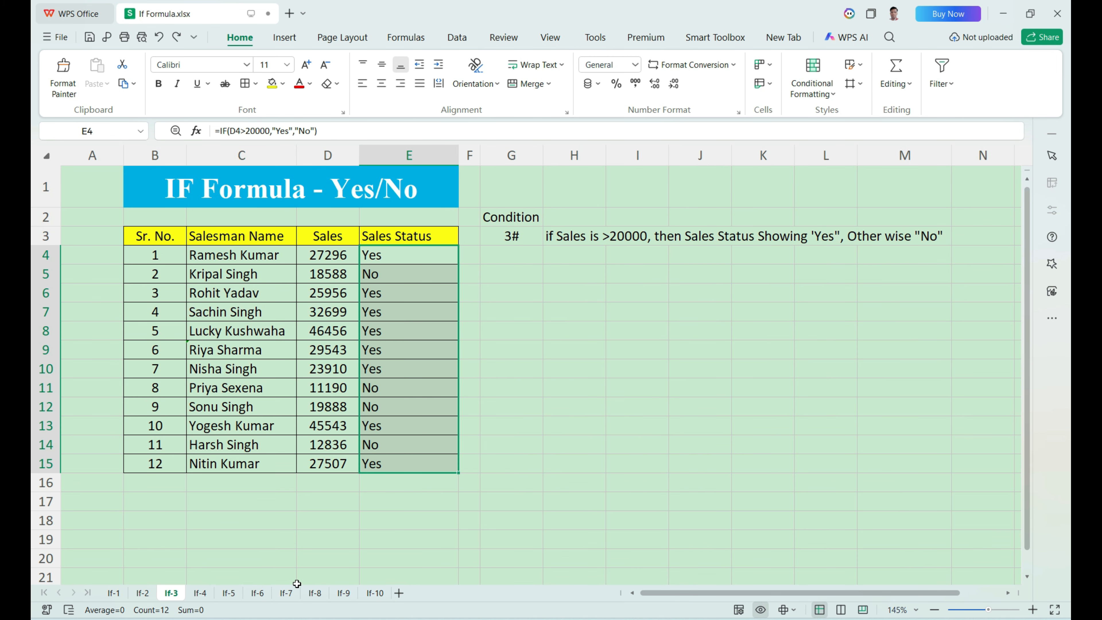
{"action": "left_click", "coordinate": [258, 593]}
{"action": "left_click", "coordinate": [451, 276]}
{"action": "left_click", "coordinate": [502, 316]}
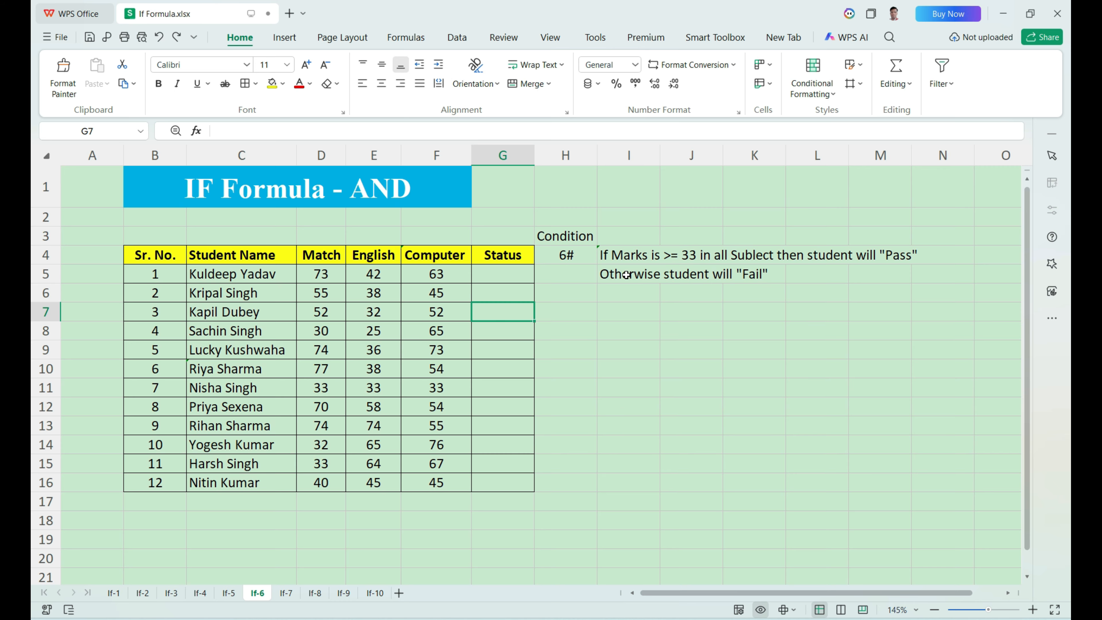
Check the Match, English and Computer marks against the condition of 33 or more in all subjects, including row 5
{"action": "left_click_drag", "start_coordinate": [308, 256], "coordinate": [329, 468]}
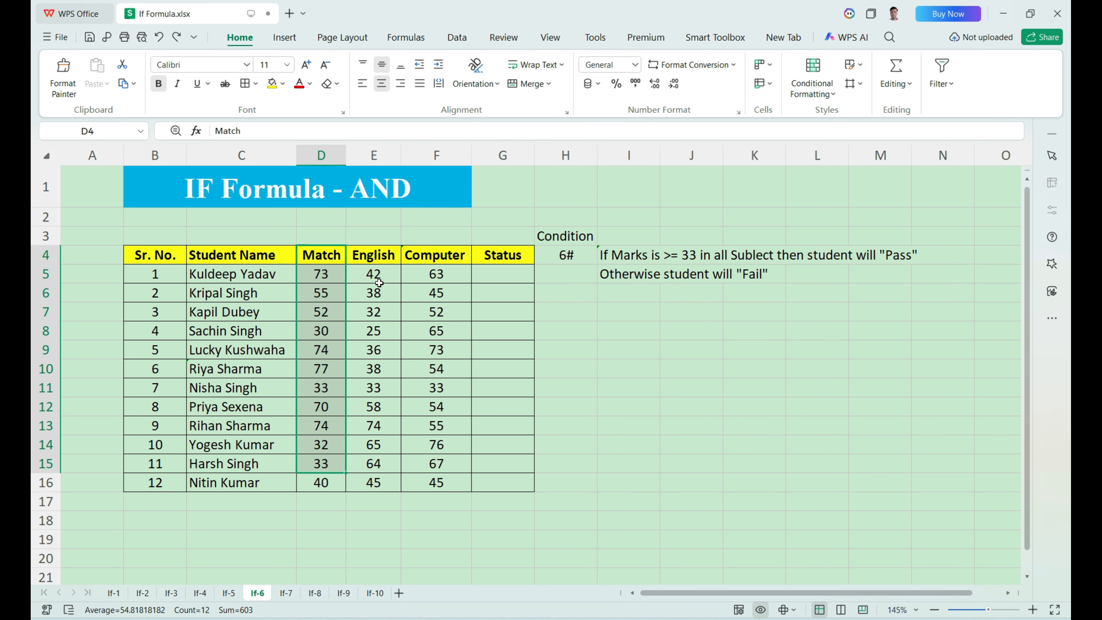
{"action": "left_click_drag", "start_coordinate": [374, 274], "coordinate": [373, 504]}
{"action": "left_click_drag", "start_coordinate": [435, 271], "coordinate": [436, 425]}
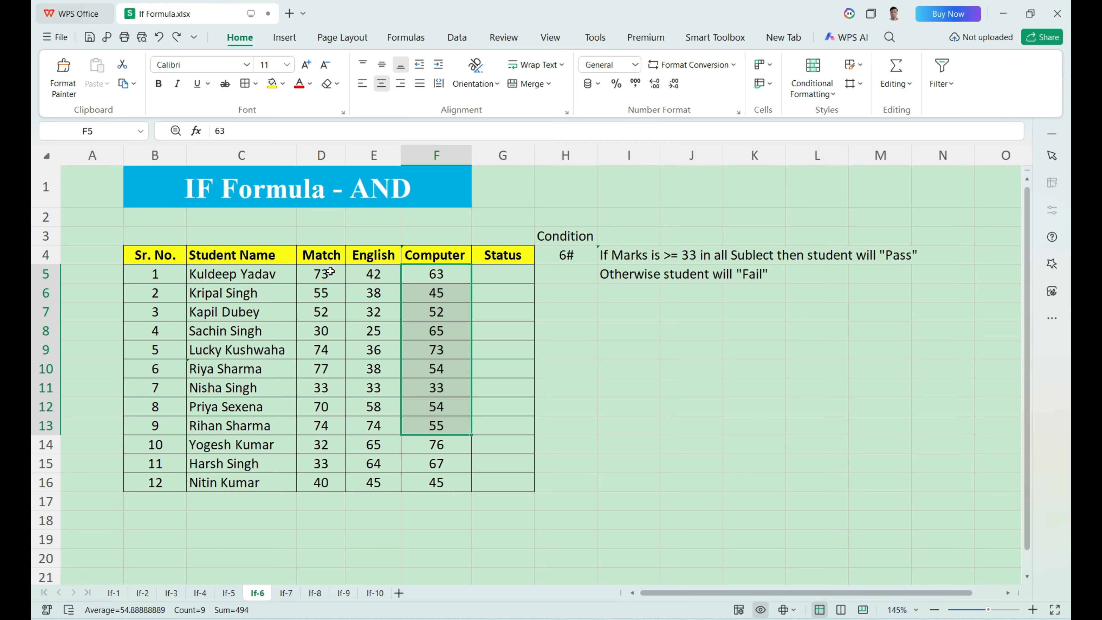
{"action": "left_click_drag", "start_coordinate": [330, 275], "coordinate": [327, 312]}
{"action": "left_click_drag", "start_coordinate": [360, 262], "coordinate": [373, 312]}
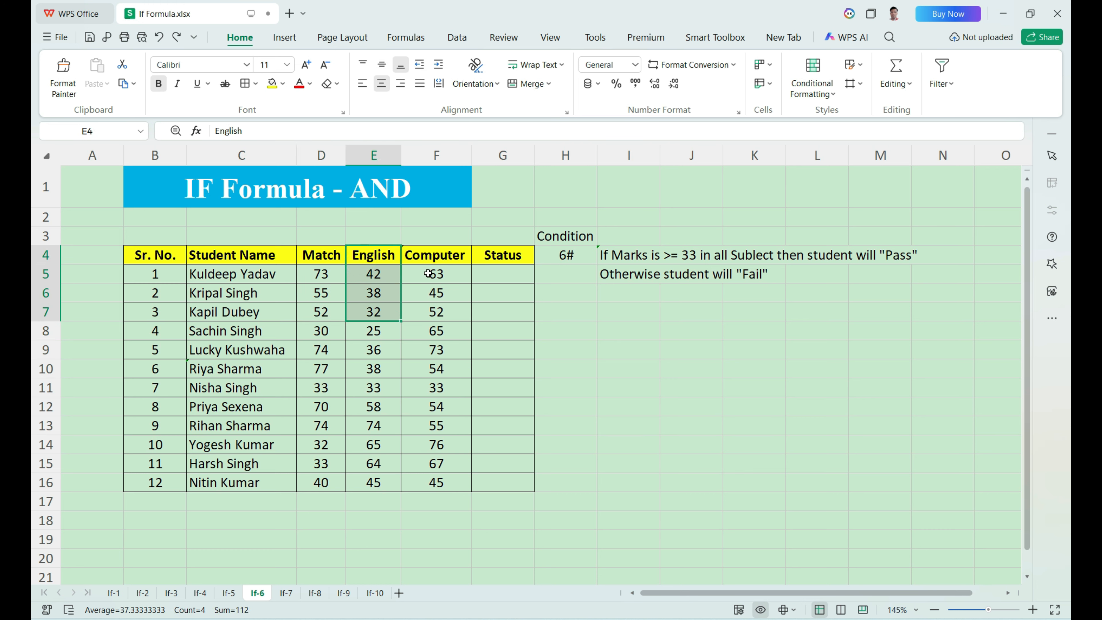
{"action": "left_click_drag", "start_coordinate": [429, 273], "coordinate": [436, 349]}
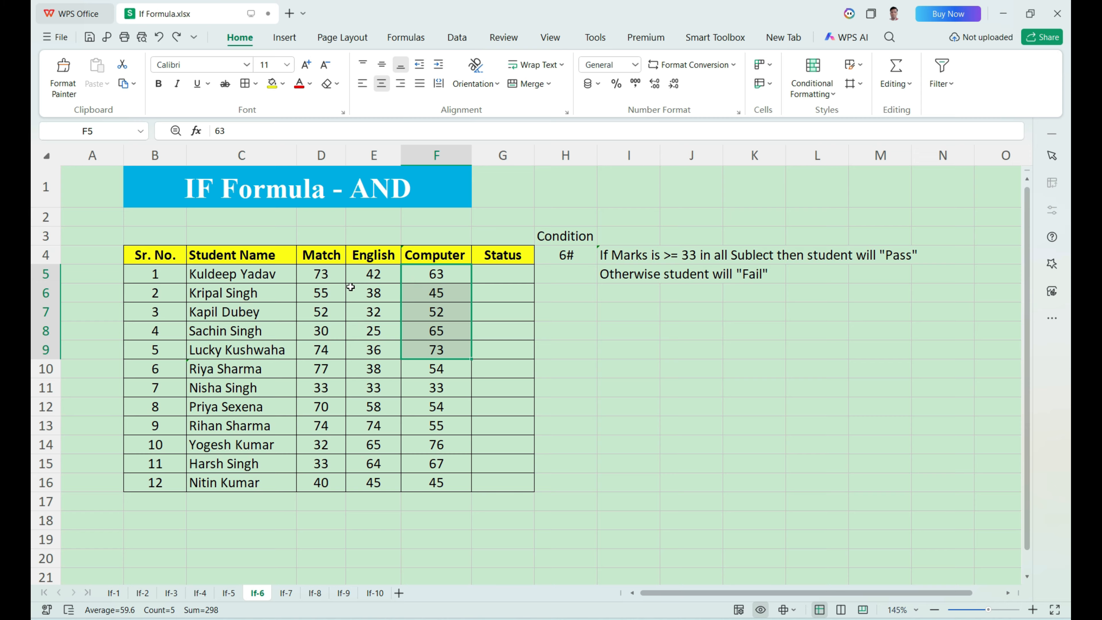
{"action": "left_click", "coordinate": [477, 275]}
{"action": "left_click_drag", "start_coordinate": [322, 273], "coordinate": [434, 273]}
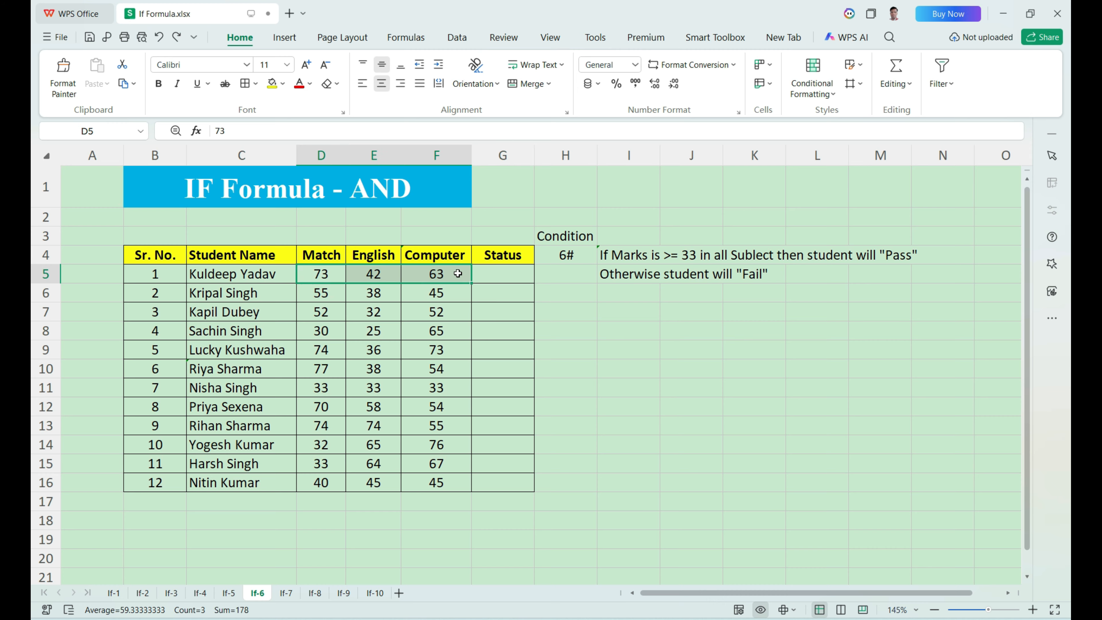
Begin an IF formula in Status cell G5 with a nested AND whose first condition is D5>=33
{"action": "left_click", "coordinate": [496, 277]}
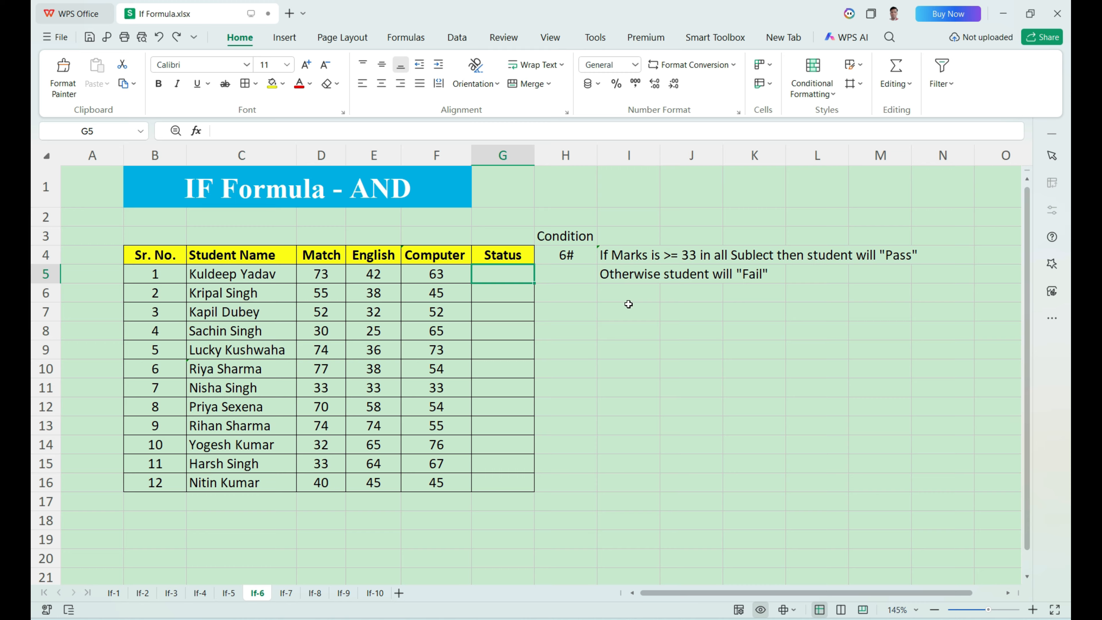
{"action": "key", "text": "F2"}
{"action": "type", "text": "="}
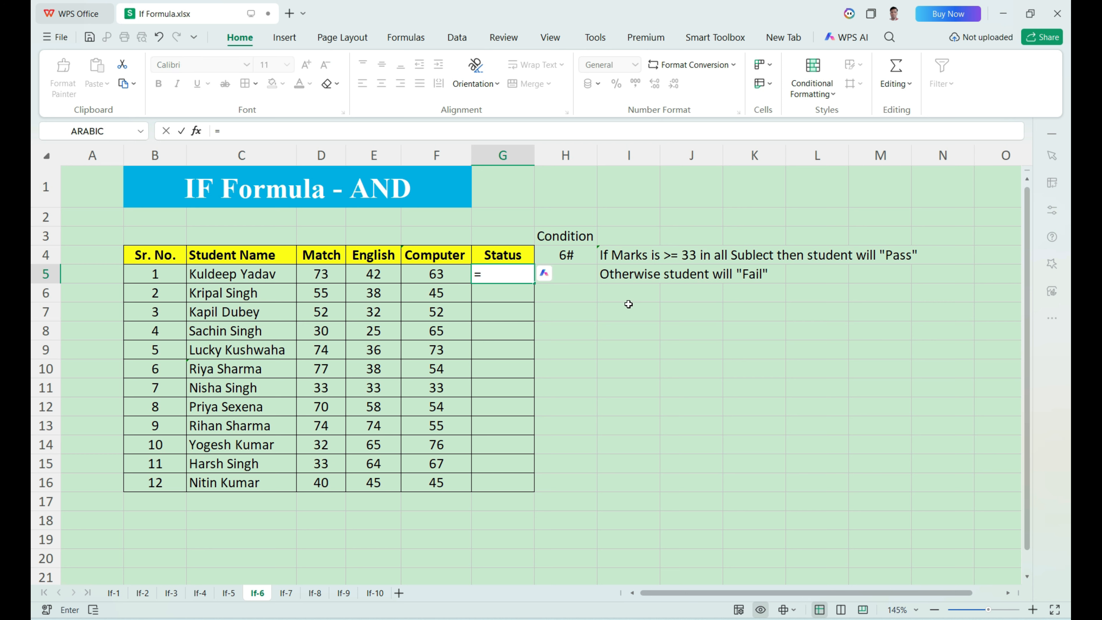
{"action": "type", "text": "if"}
{"action": "key", "text": "Tab"}
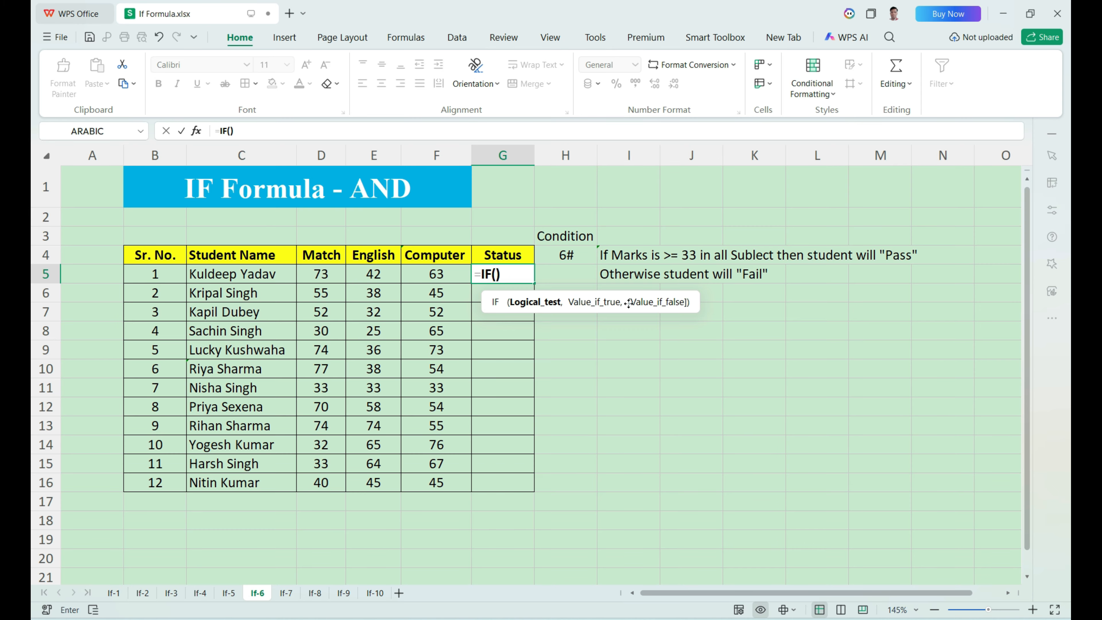
{"action": "type", "text": "and"}
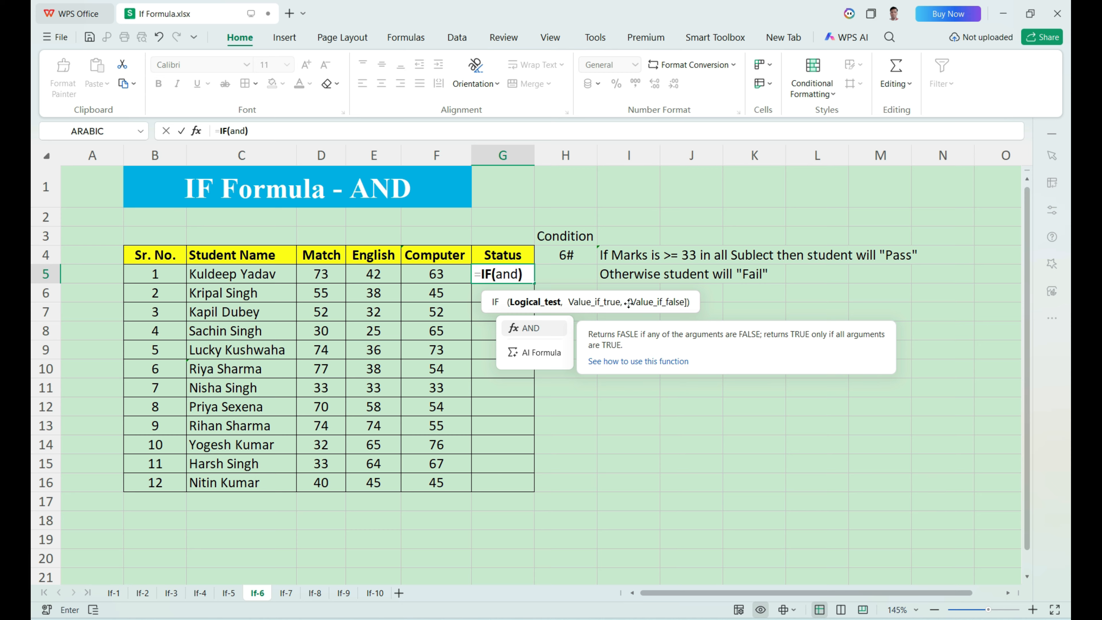
{"action": "key", "text": "Tab"}
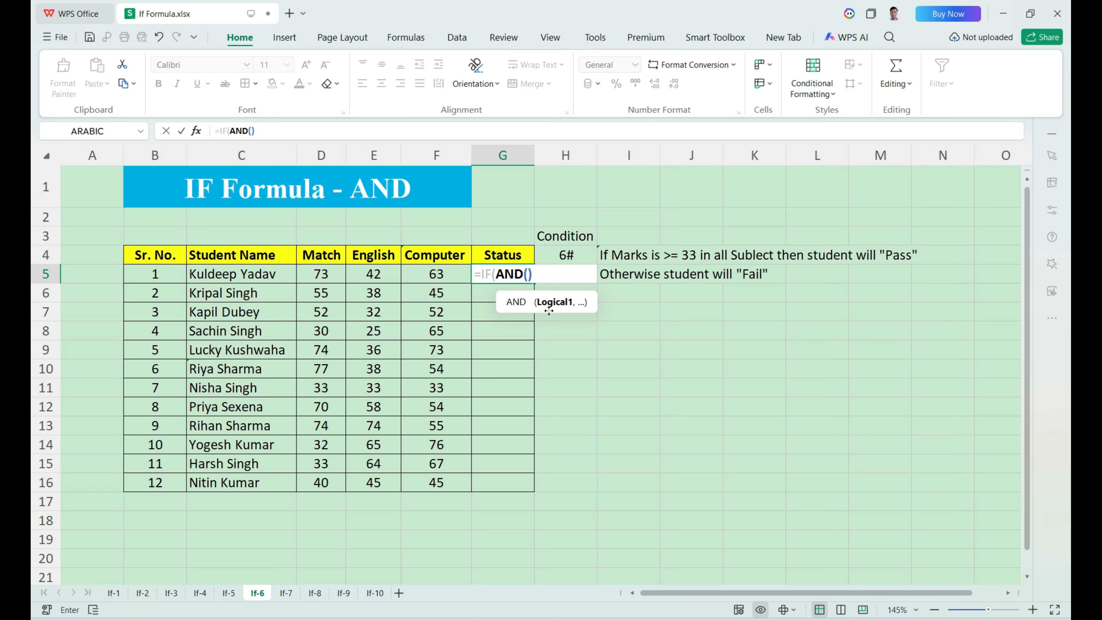
{"action": "left_click", "coordinate": [327, 277]}
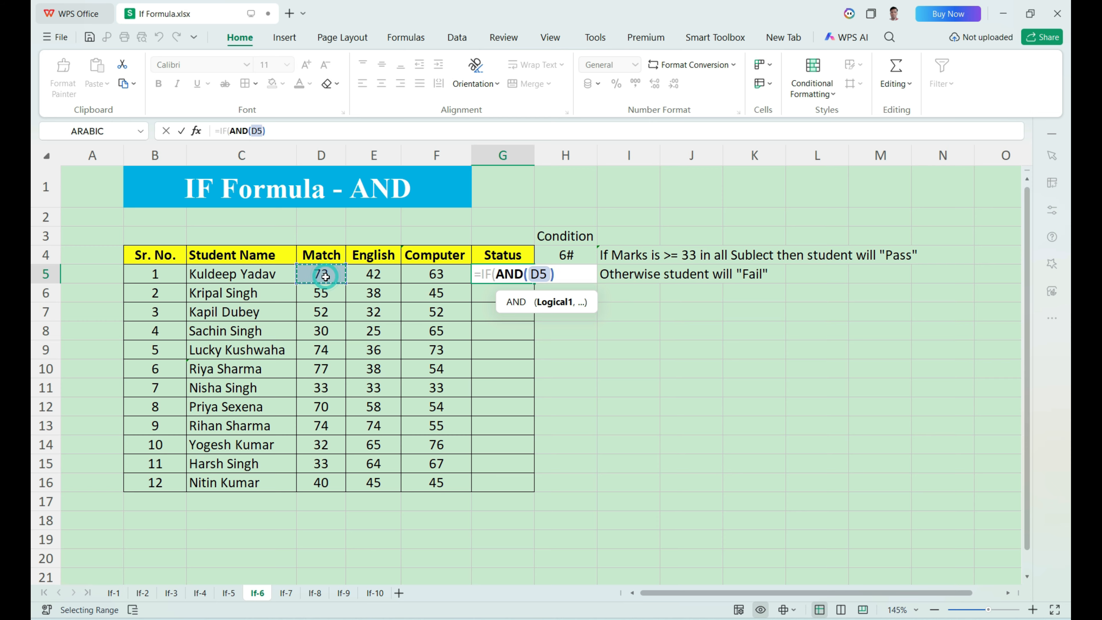
{"action": "type", "text": ">="}
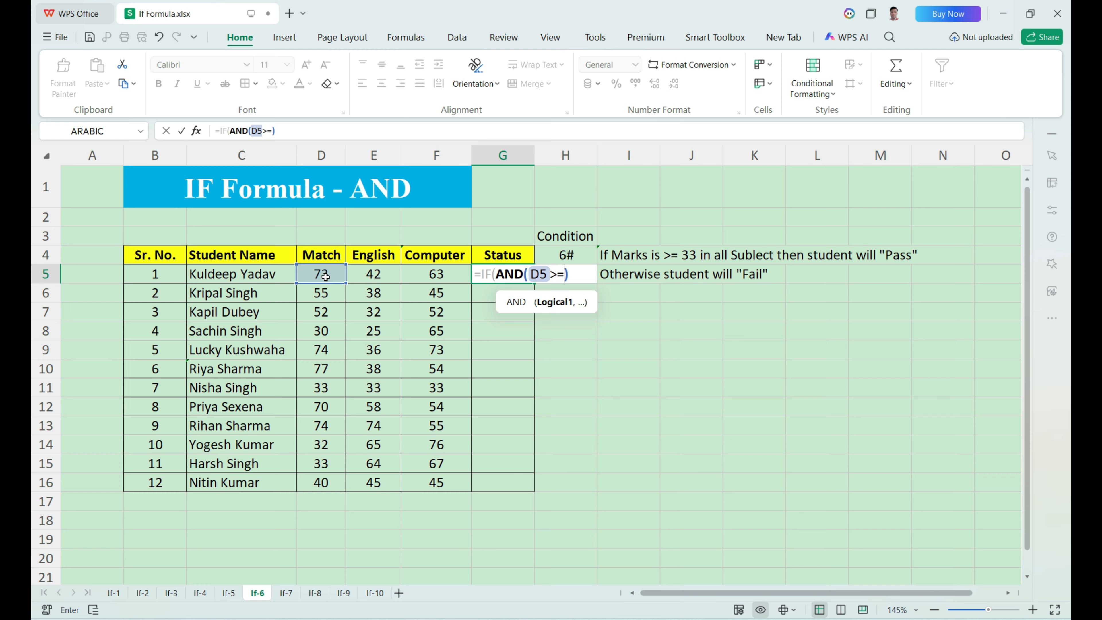
{"action": "type", "text": "33,"}
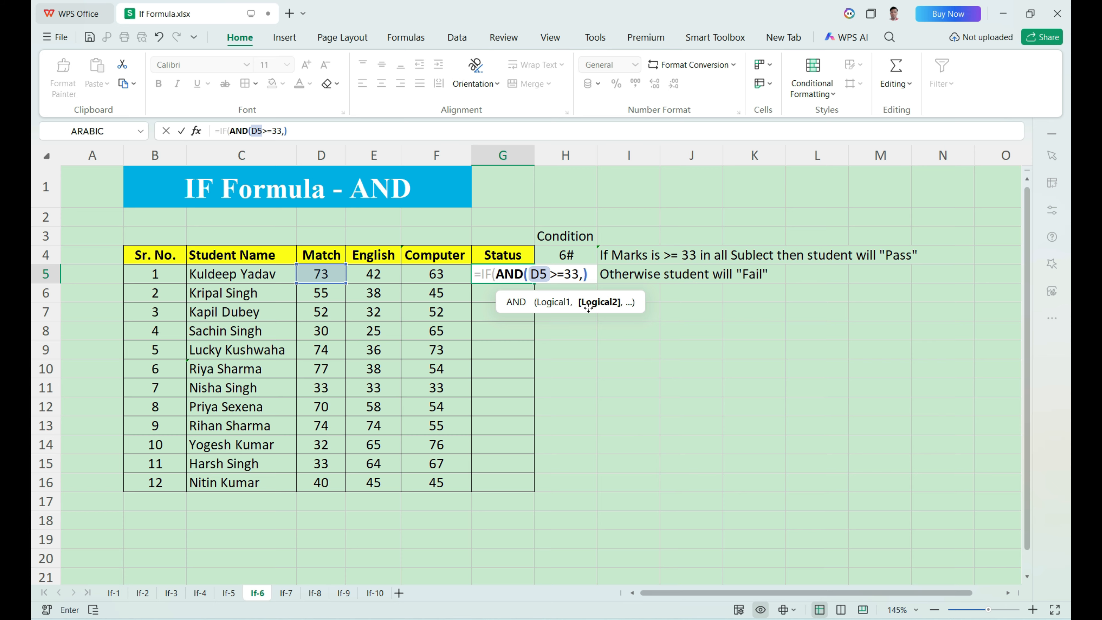
Add E5>=33 and F5>=33 as the second and third conditions and close the AND function
{"action": "left_click", "coordinate": [370, 277]}
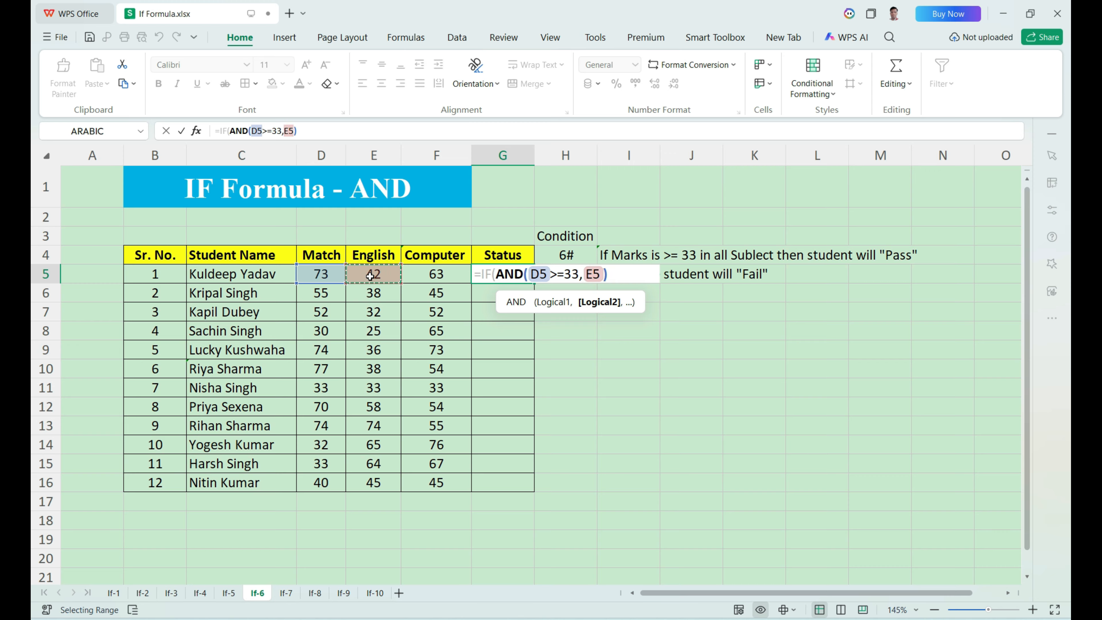
{"action": "type", "text": ">="}
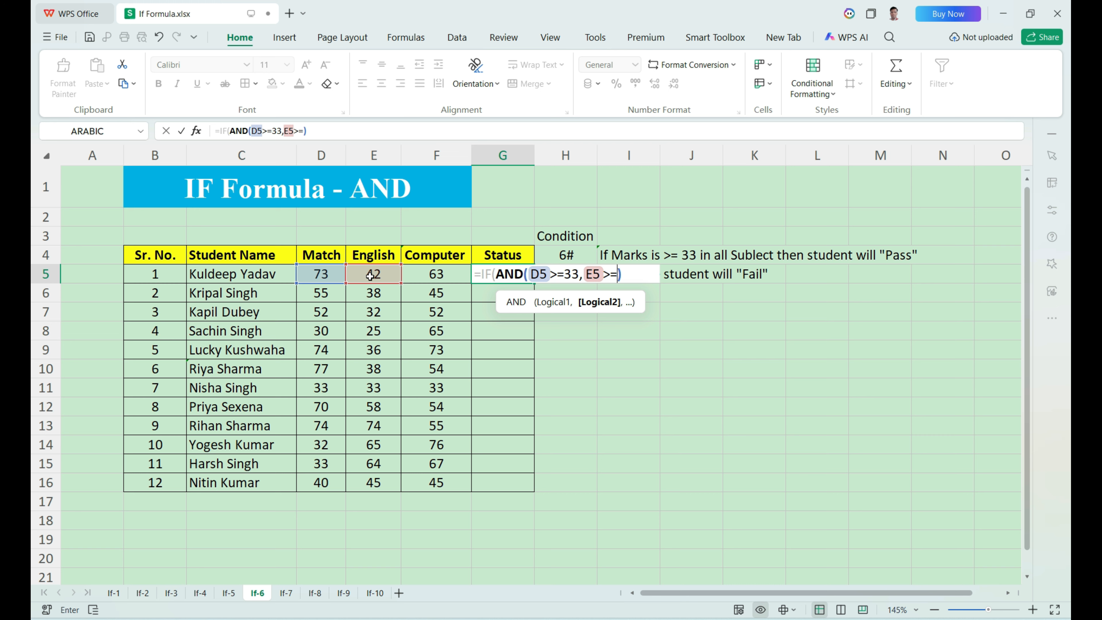
{"action": "type", "text": "33,"}
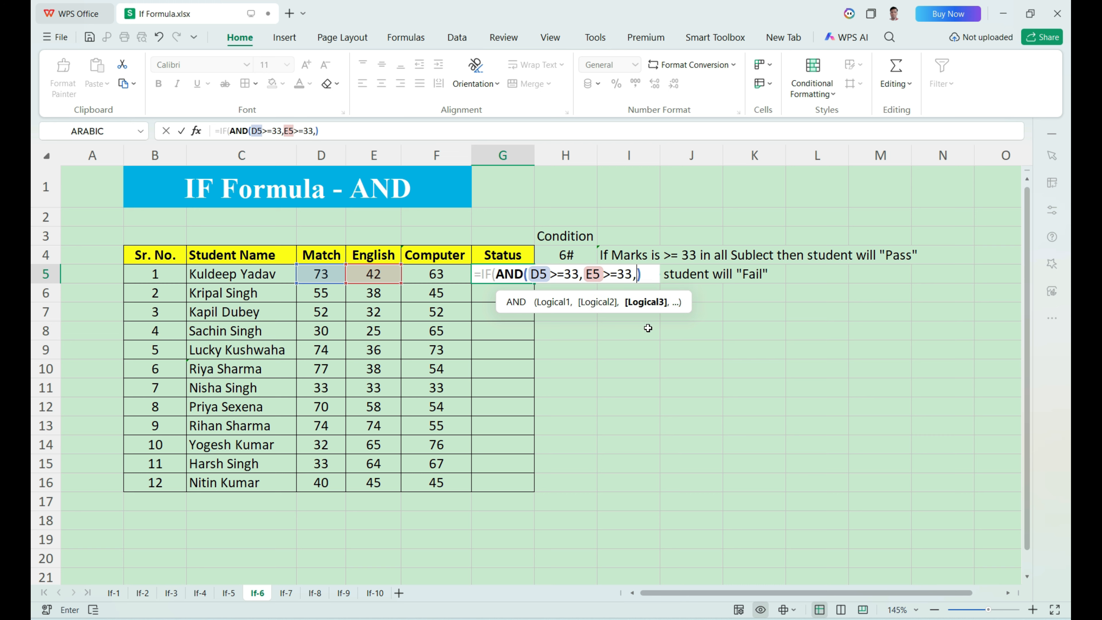
{"action": "left_click", "coordinate": [433, 277]}
{"action": "type", "text": ">"}
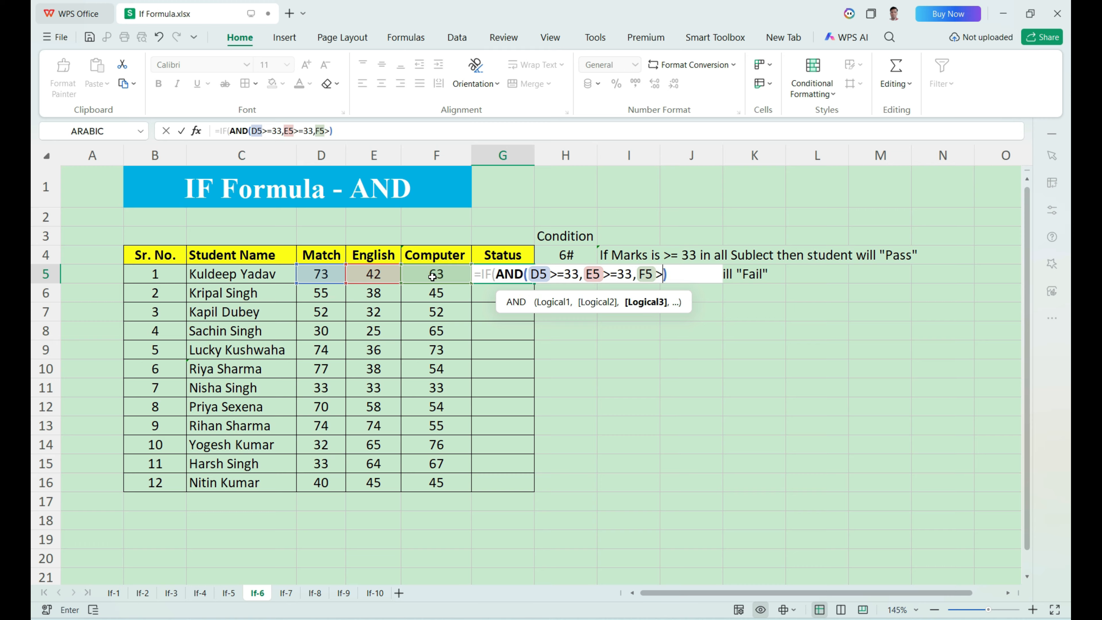
{"action": "type", "text": "=33)"}
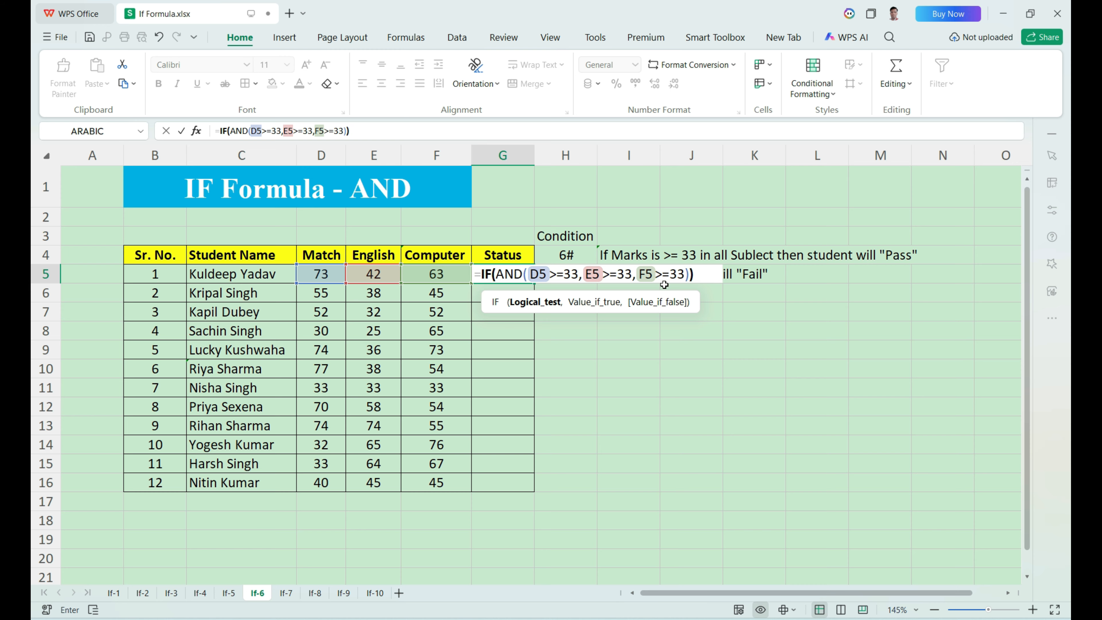
Complete the G5 formula with "Pass" as the value if true and "Fail" as the value if false
{"action": "key", "text": "Left"}
{"action": "type", "text": ","}
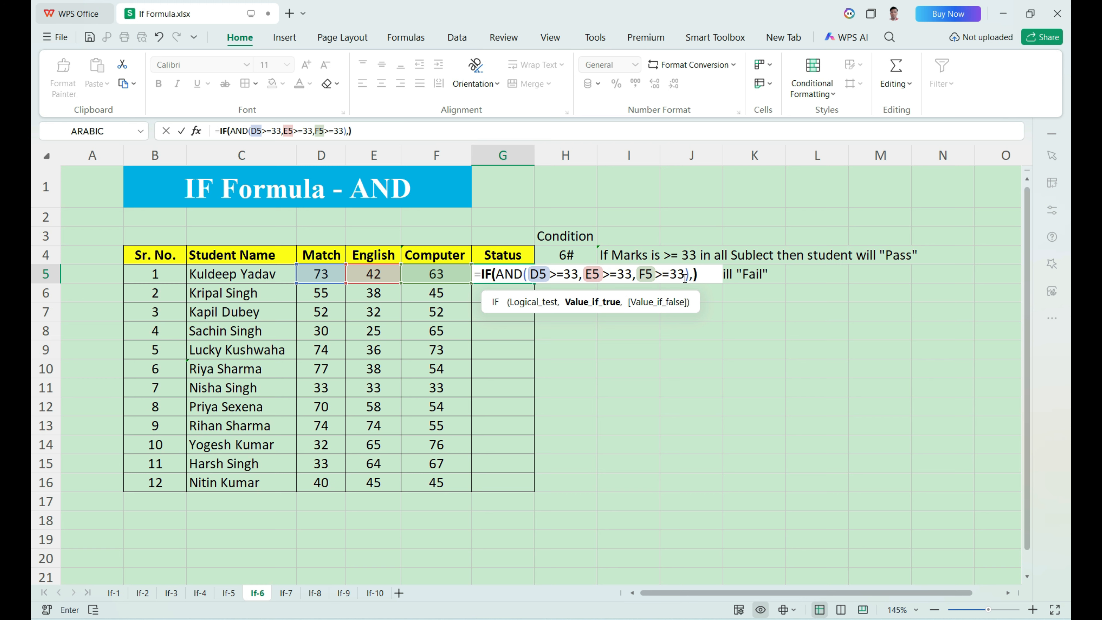
{"action": "type", "text": "\"Pass"}
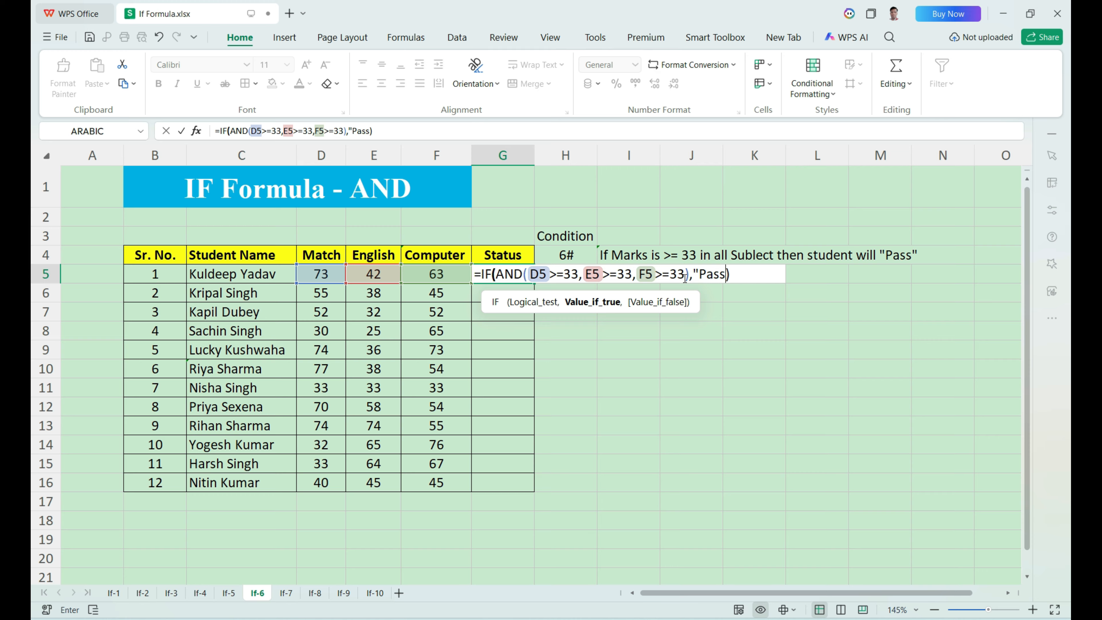
{"action": "type", "text": "\","}
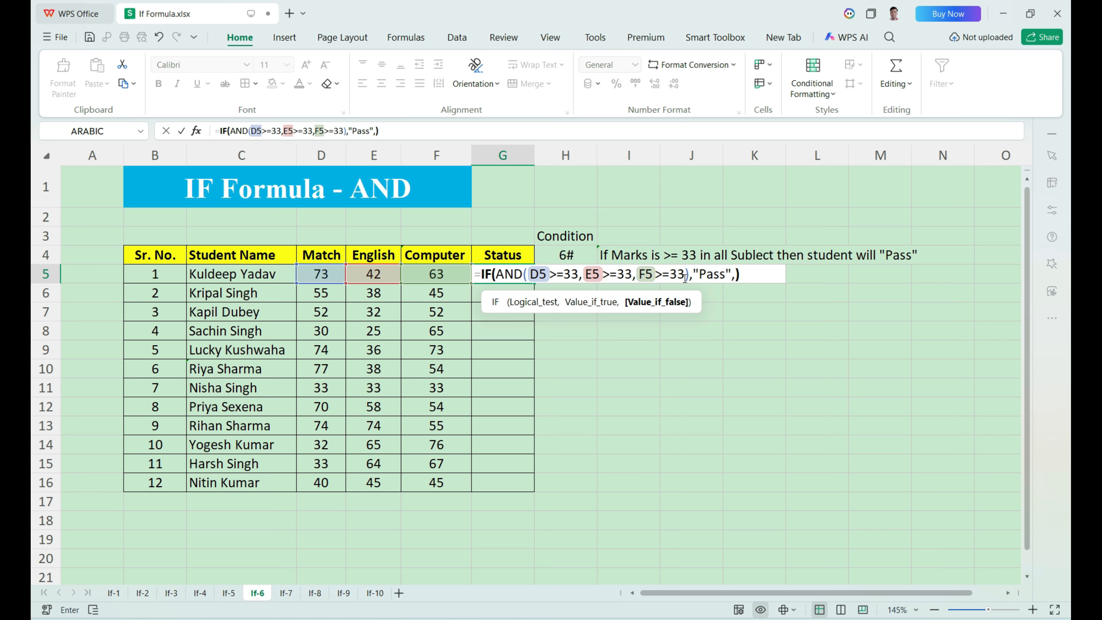
{"action": "type", "text": "\"Fail\""}
{"action": "key", "text": "Return"}
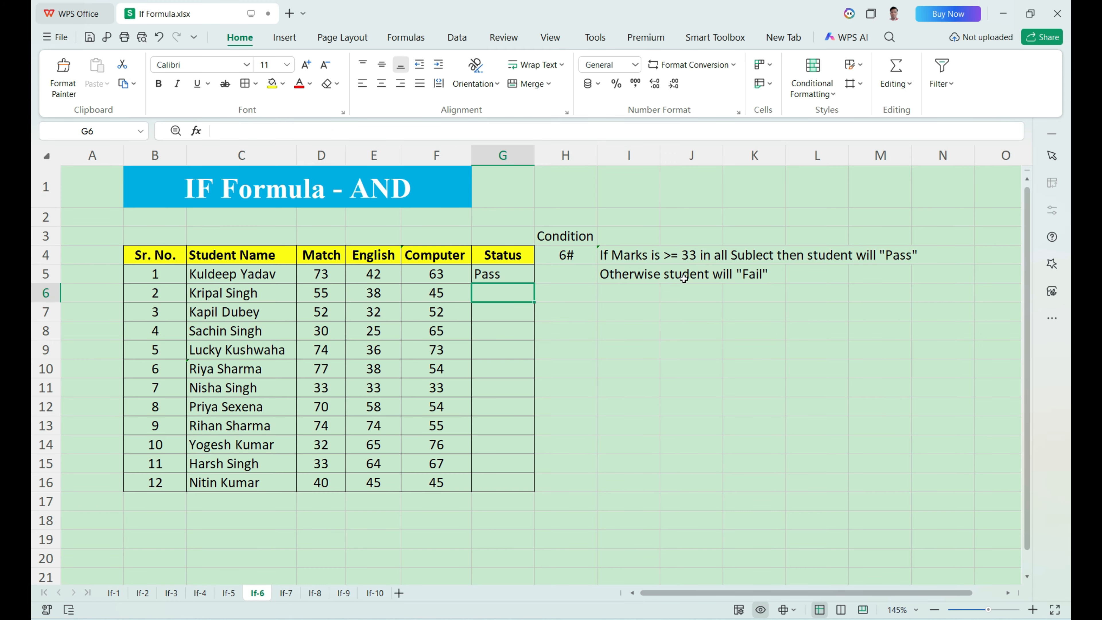
Compare the marks in D5, E5 and F5 with the Status result in G5
{"action": "left_click", "coordinate": [525, 266]}
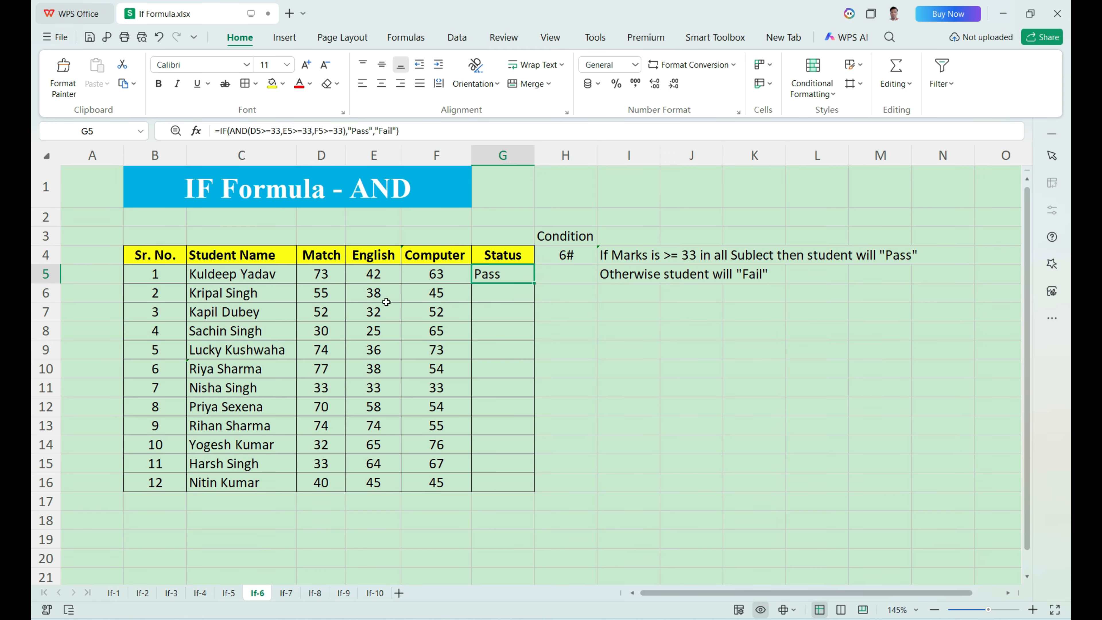
{"action": "left_click", "coordinate": [330, 275]}
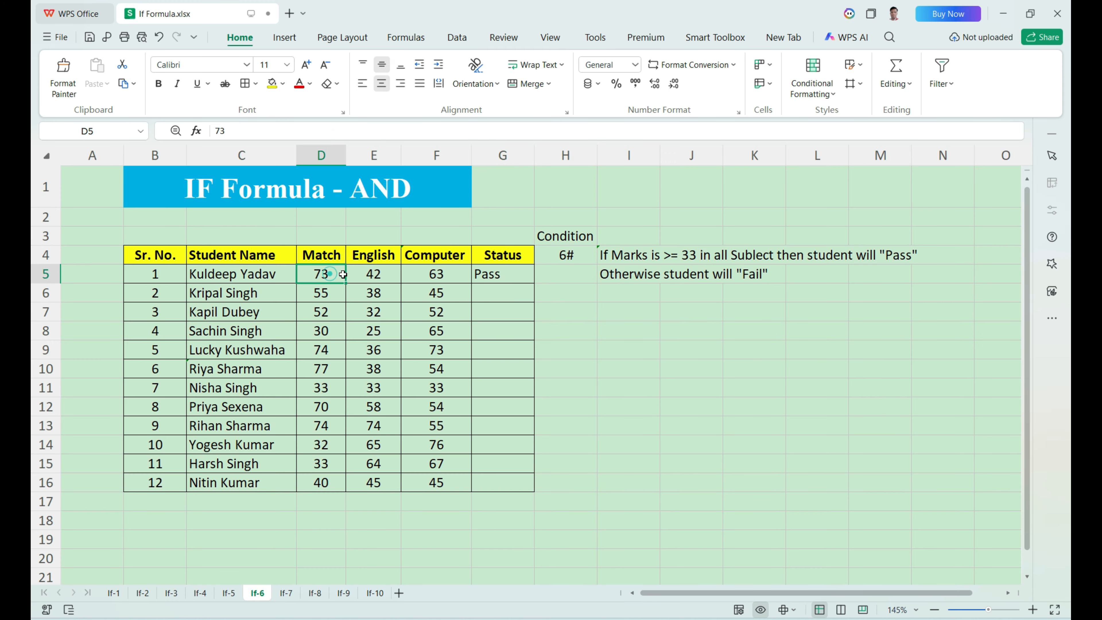
{"action": "left_click", "coordinate": [379, 274]}
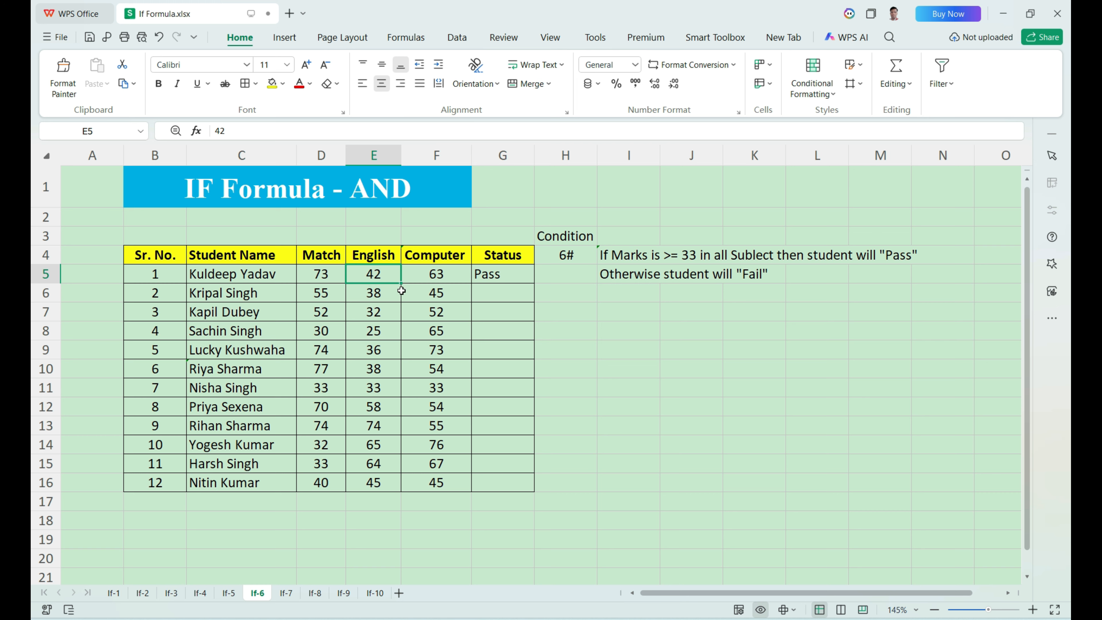
{"action": "left_click", "coordinate": [414, 278]}
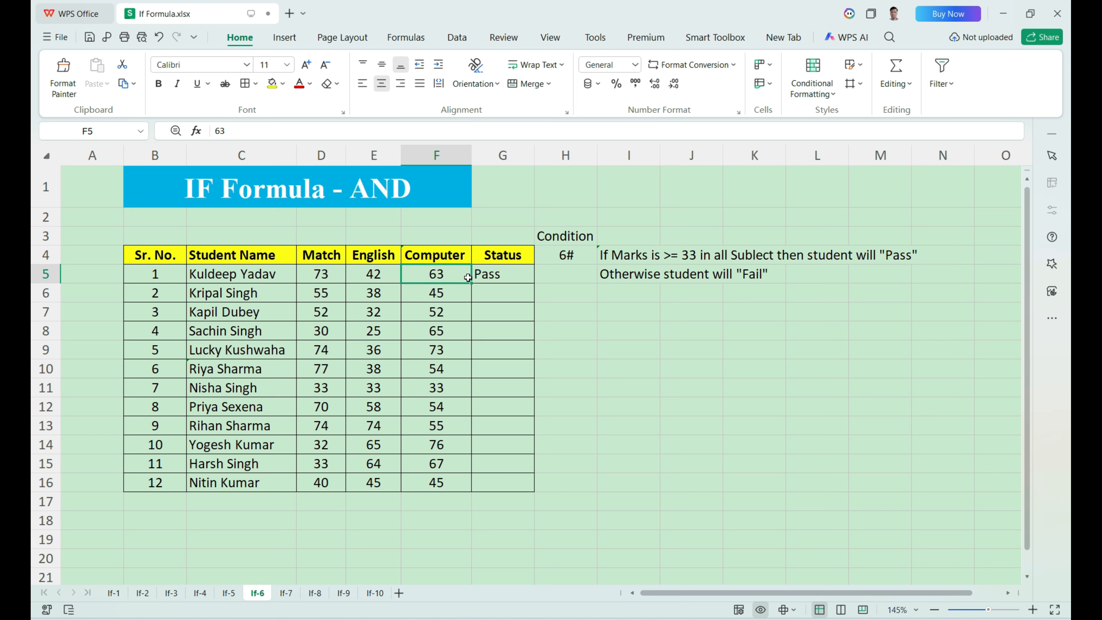
{"action": "left_click", "coordinate": [494, 275]}
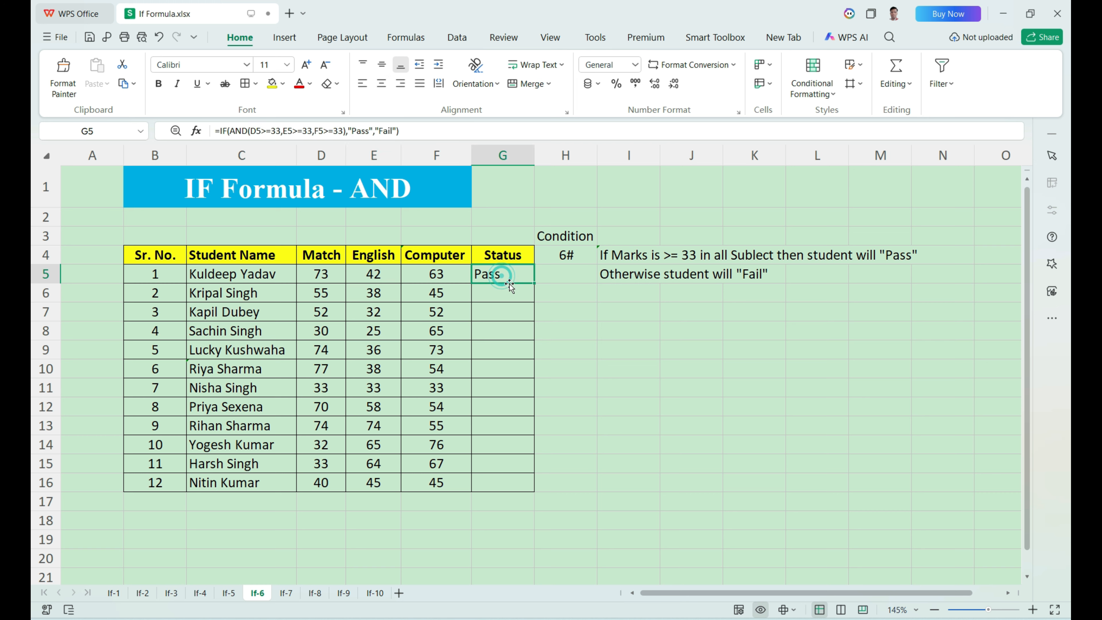
Copy the G5 IF-AND formula down the Status column through G16 for the remaining students
{"action": "left_click_drag", "start_coordinate": [503, 290], "coordinate": [505, 481]}
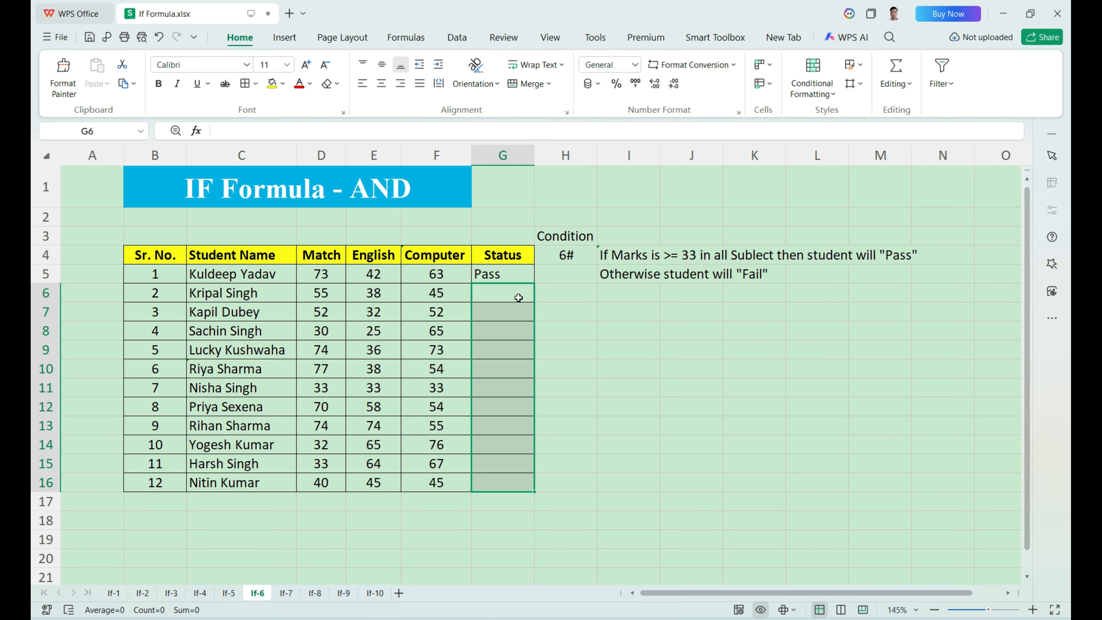
{"action": "left_click", "coordinate": [516, 269]}
{"action": "left_click_drag", "start_coordinate": [537, 284], "coordinate": [533, 491]}
{"action": "left_click_drag", "start_coordinate": [523, 281], "coordinate": [521, 483]}
Compare the three subject marks in rows 6 and 7 with the Status results in G6 and G7
{"action": "left_click", "coordinate": [501, 294]}
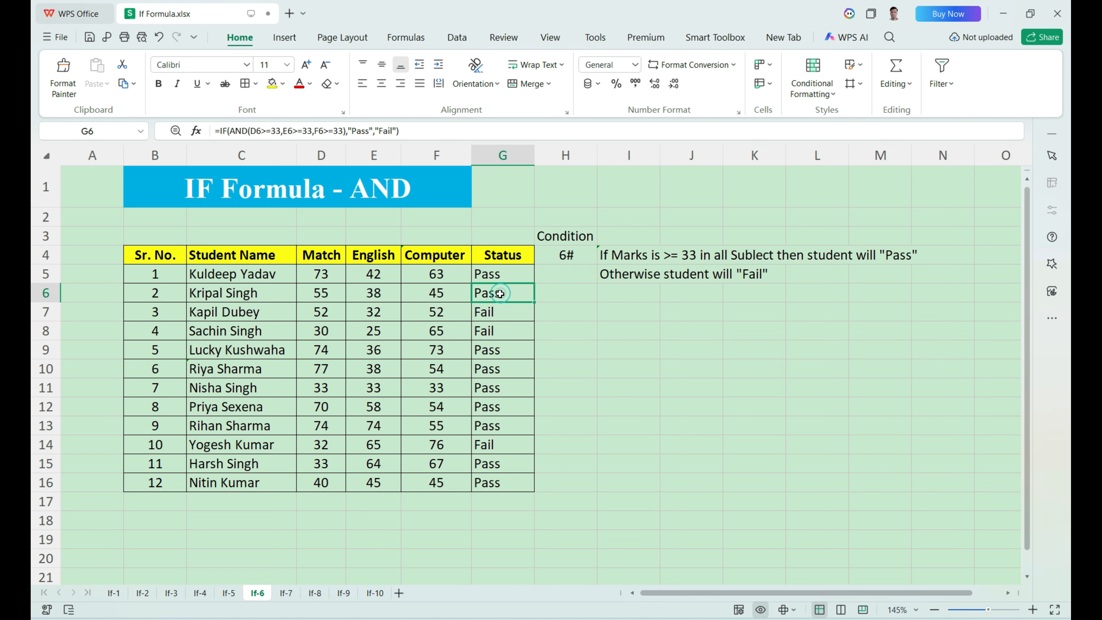
{"action": "left_click_drag", "start_coordinate": [451, 293], "coordinate": [325, 294]}
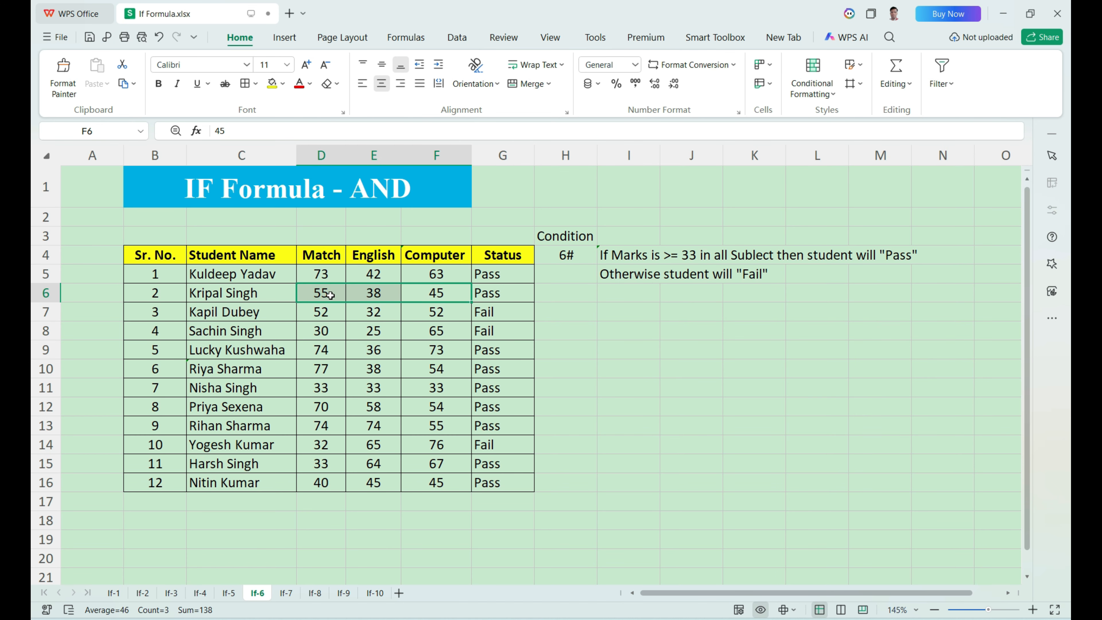
{"action": "left_click", "coordinate": [482, 312]}
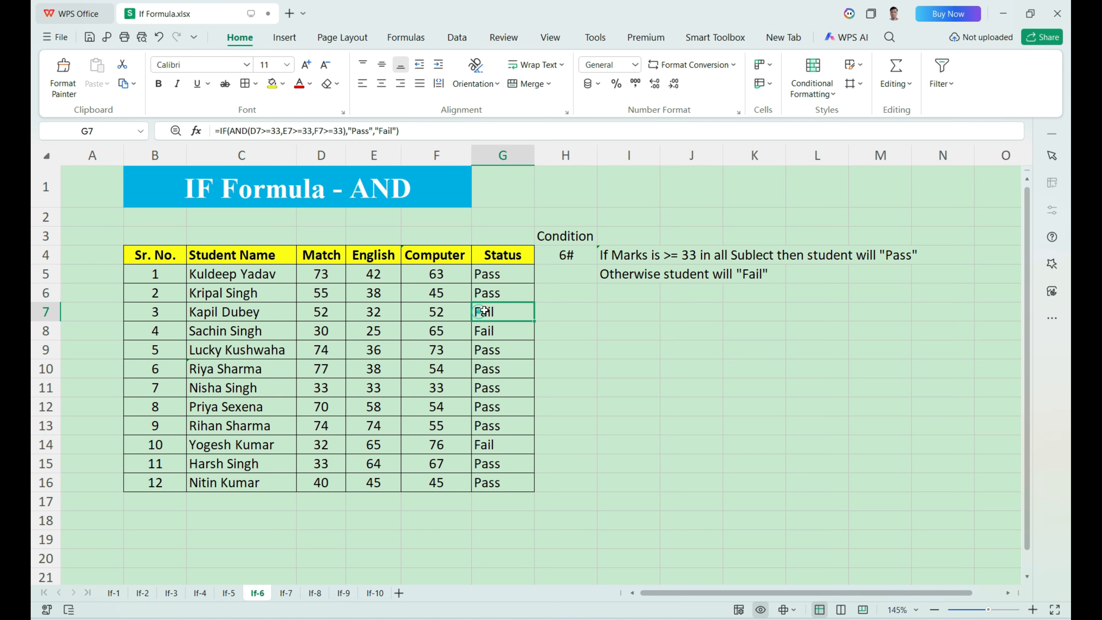
{"action": "left_click", "coordinate": [327, 316]}
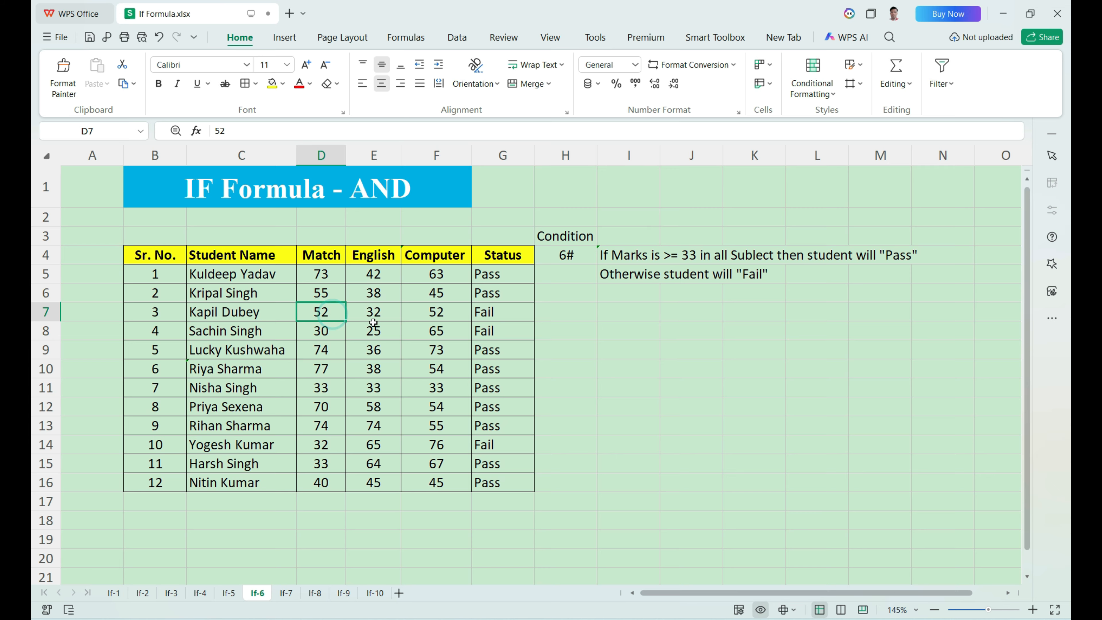
{"action": "left_click", "coordinate": [379, 312]}
{"action": "left_click", "coordinate": [423, 313]}
{"action": "left_click", "coordinate": [381, 313]}
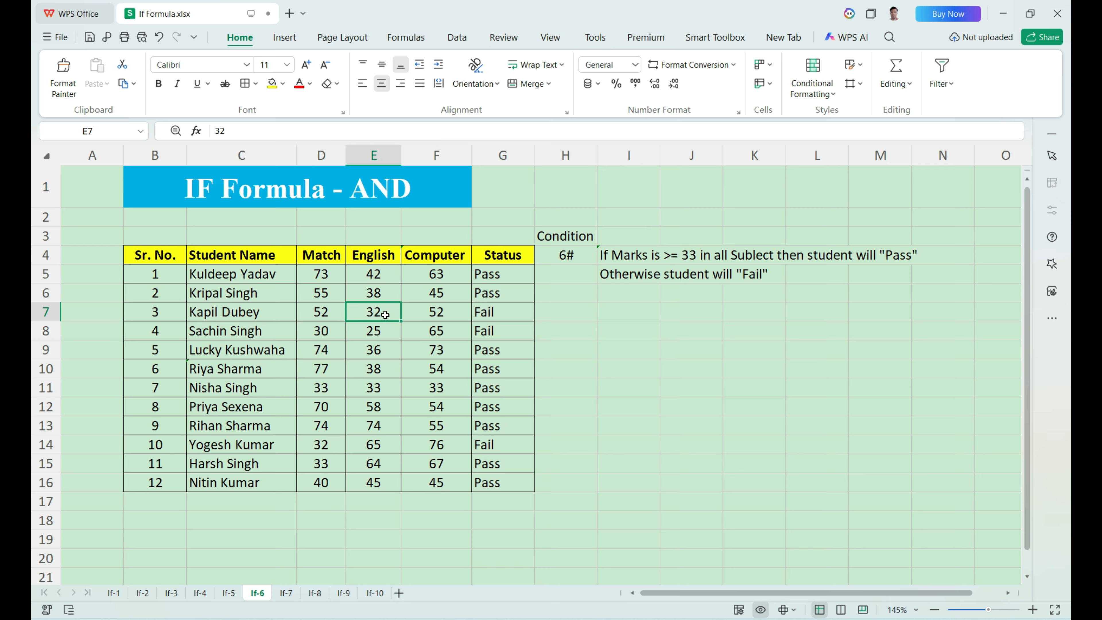
{"action": "left_click", "coordinate": [385, 314]}
{"action": "left_click", "coordinate": [488, 313]}
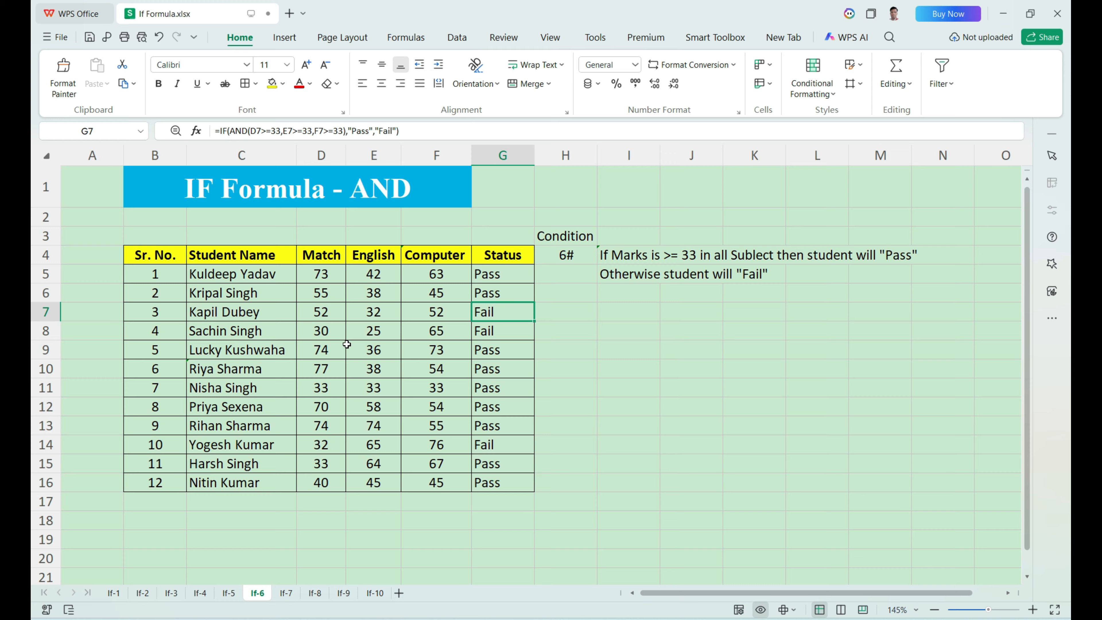
Examine the Match, English and Computer marks down to row 9, and check the English mark in E7 against the Status in G7
{"action": "left_click_drag", "start_coordinate": [313, 286], "coordinate": [320, 370]}
{"action": "left_click_drag", "start_coordinate": [369, 279], "coordinate": [406, 361]}
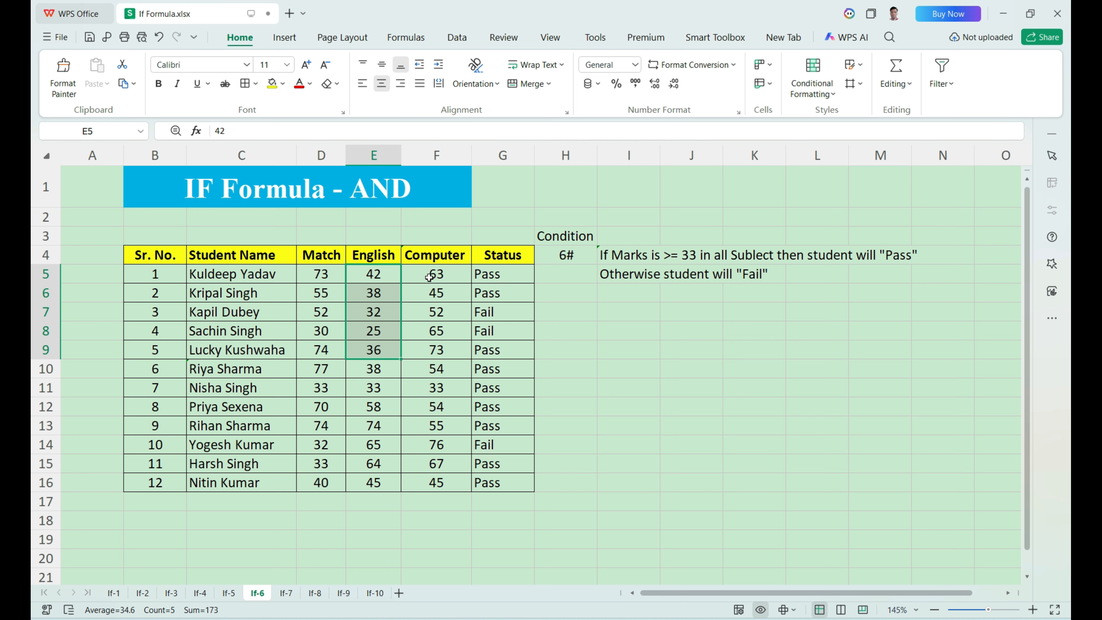
{"action": "left_click_drag", "start_coordinate": [427, 276], "coordinate": [429, 349]}
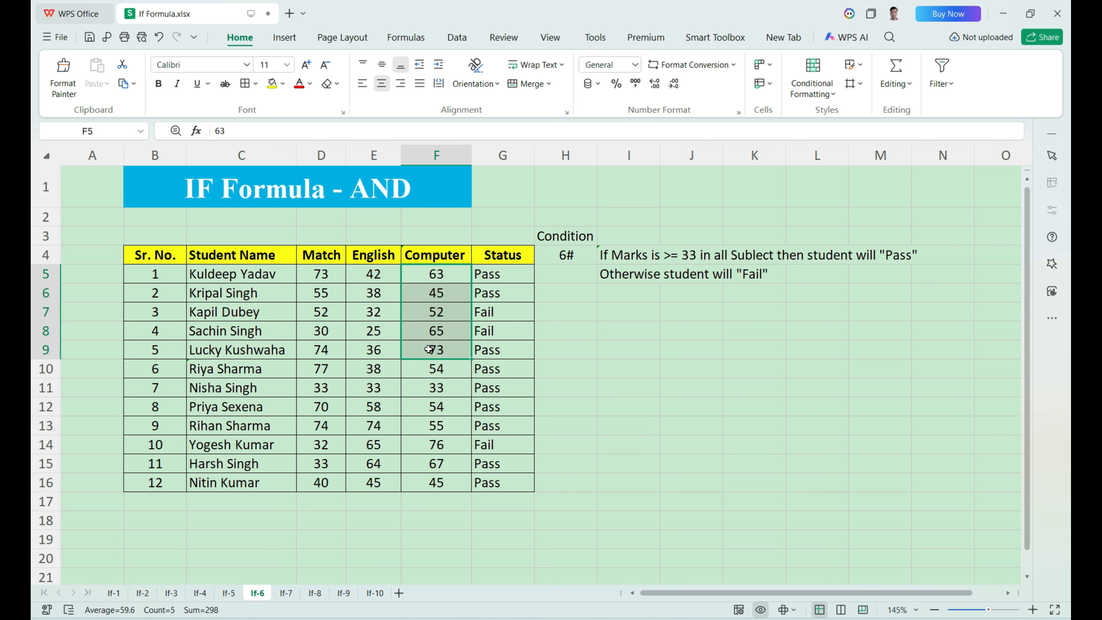
{"action": "left_click", "coordinate": [479, 315]}
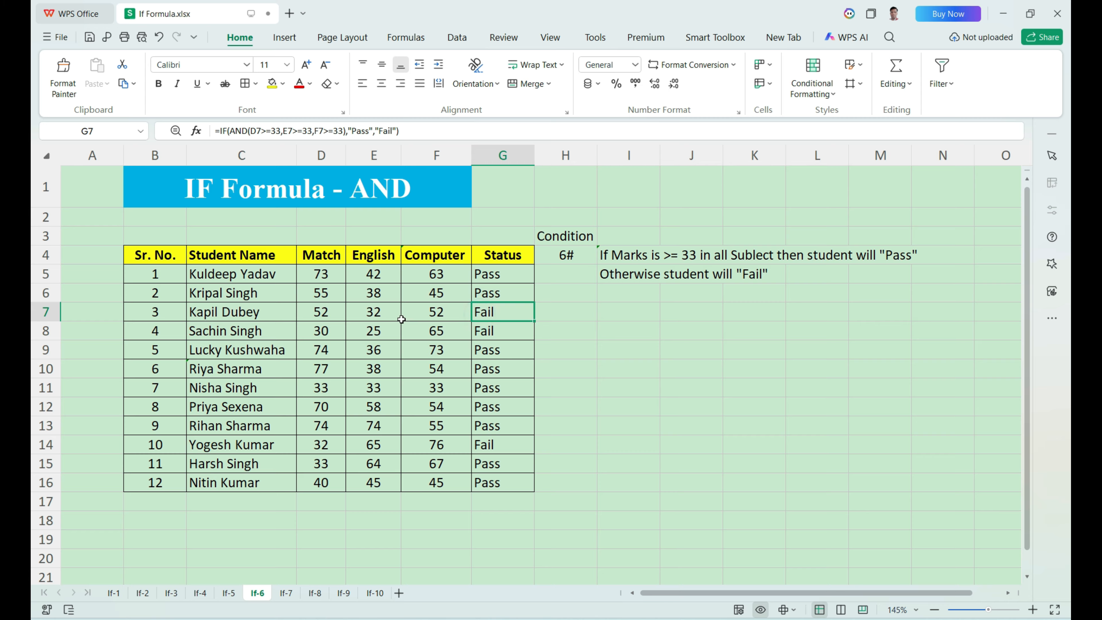
{"action": "left_click", "coordinate": [388, 314]}
{"action": "left_click", "coordinate": [510, 316]}
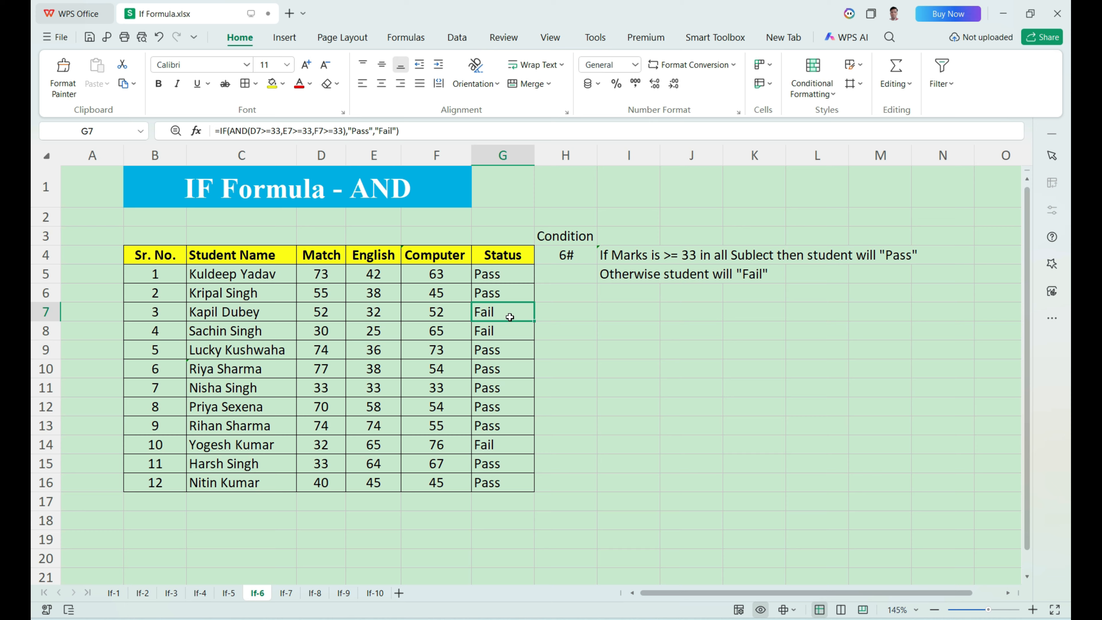
Check the Pass/Fail statuses in rows 8 to 16 of sheet If-6 against each student's subject marks
{"action": "left_click_drag", "start_coordinate": [339, 329], "coordinate": [365, 326]}
{"action": "left_click", "coordinate": [337, 330]}
{"action": "left_click", "coordinate": [373, 331]}
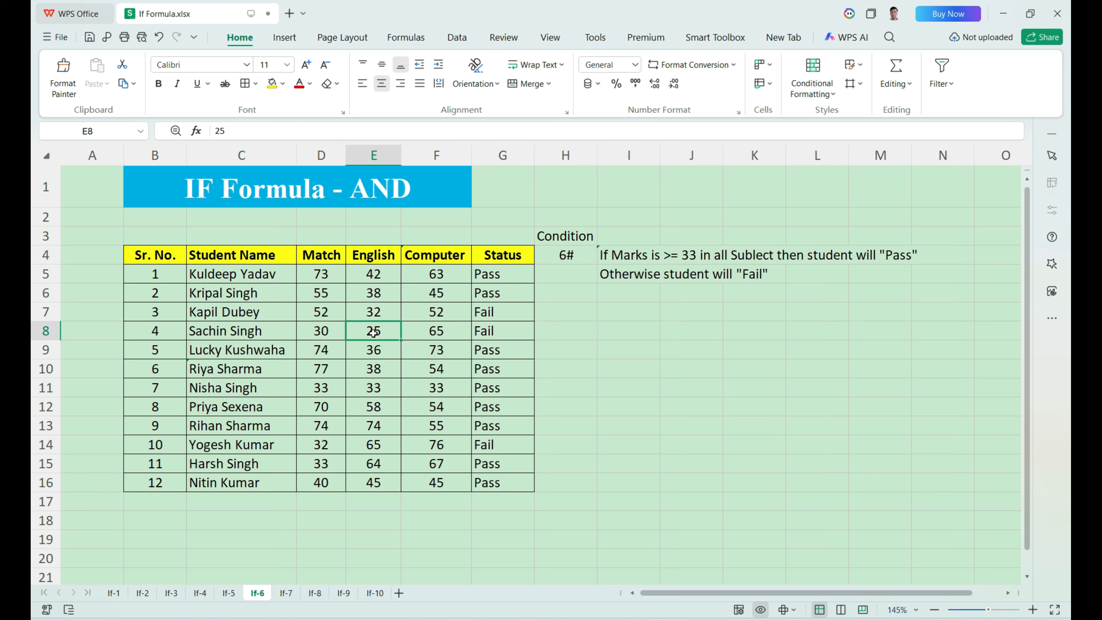
{"action": "left_click", "coordinate": [482, 331]}
{"action": "left_click_drag", "start_coordinate": [487, 350], "coordinate": [328, 411]}
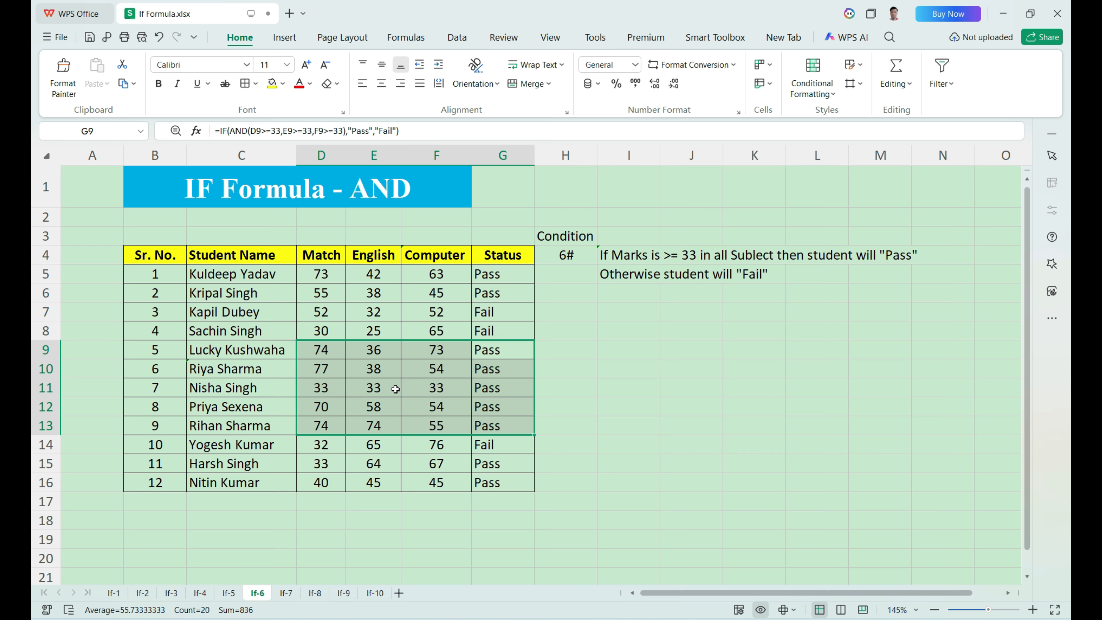
{"action": "left_click", "coordinate": [322, 392]}
{"action": "left_click", "coordinate": [362, 390]}
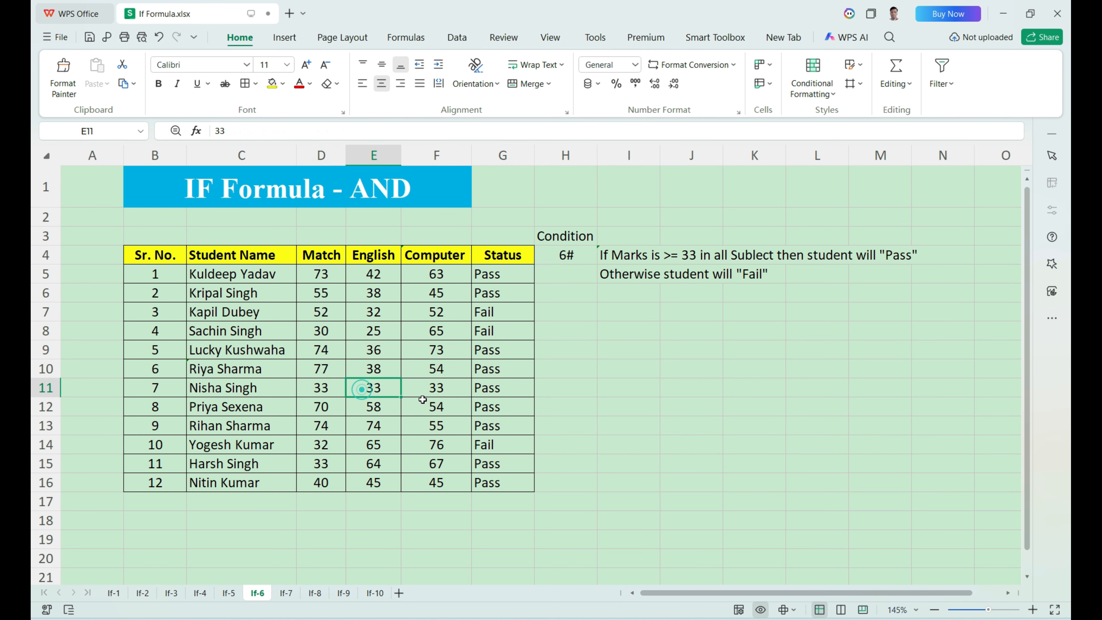
{"action": "left_click", "coordinate": [455, 392]}
{"action": "left_click", "coordinate": [485, 393]}
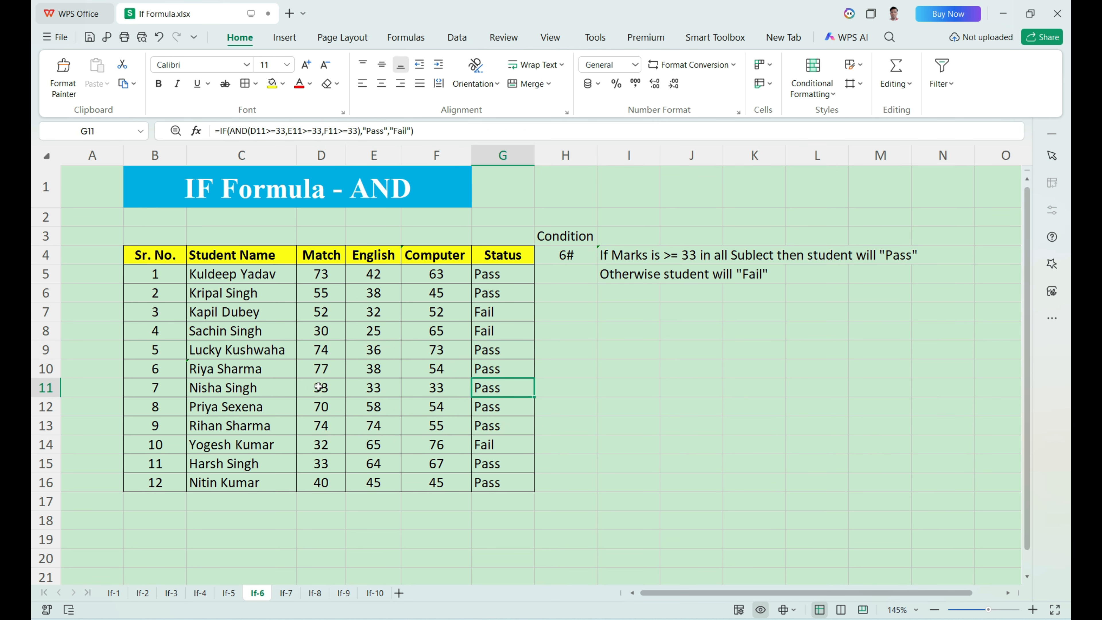
{"action": "left_click_drag", "start_coordinate": [321, 388], "coordinate": [446, 387]}
{"action": "left_click", "coordinate": [480, 447]}
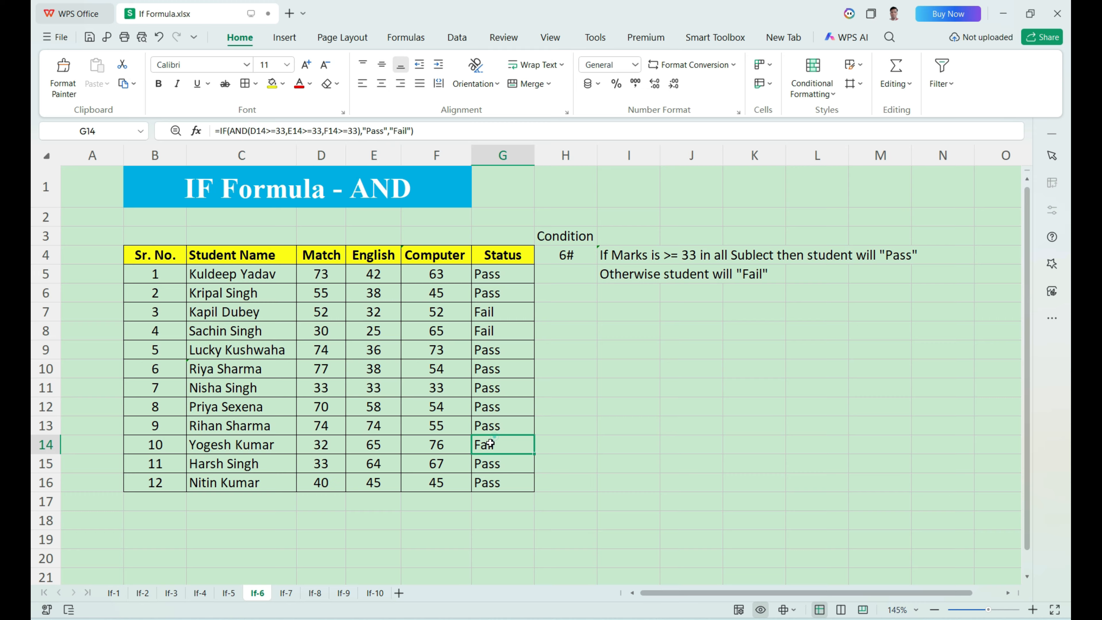
{"action": "left_click", "coordinate": [332, 445]}
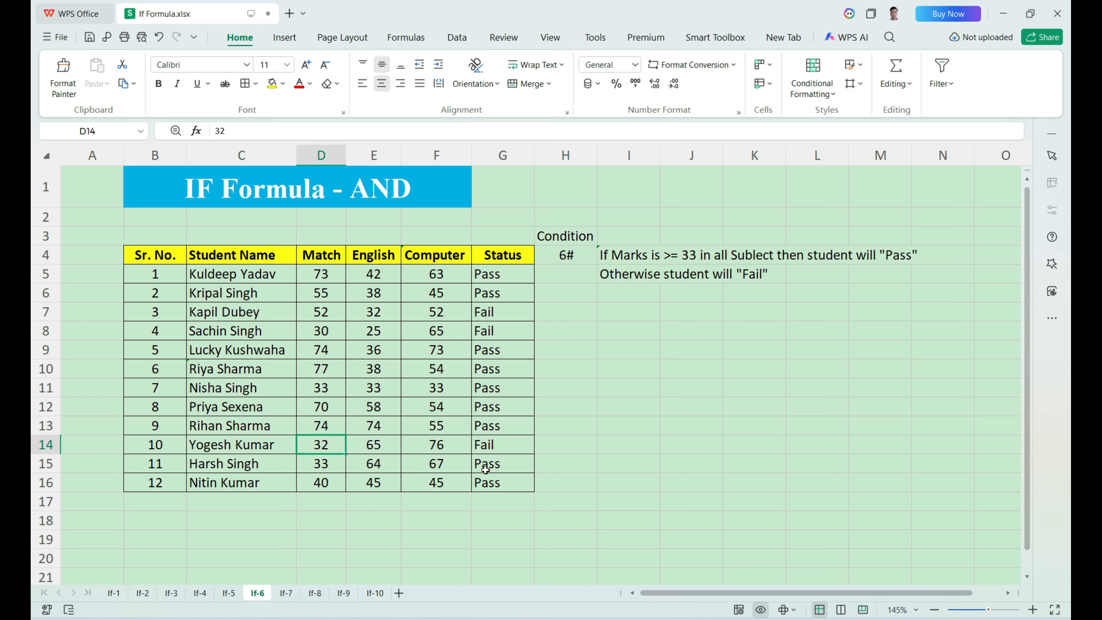
{"action": "left_click_drag", "start_coordinate": [483, 469], "coordinate": [337, 483]}
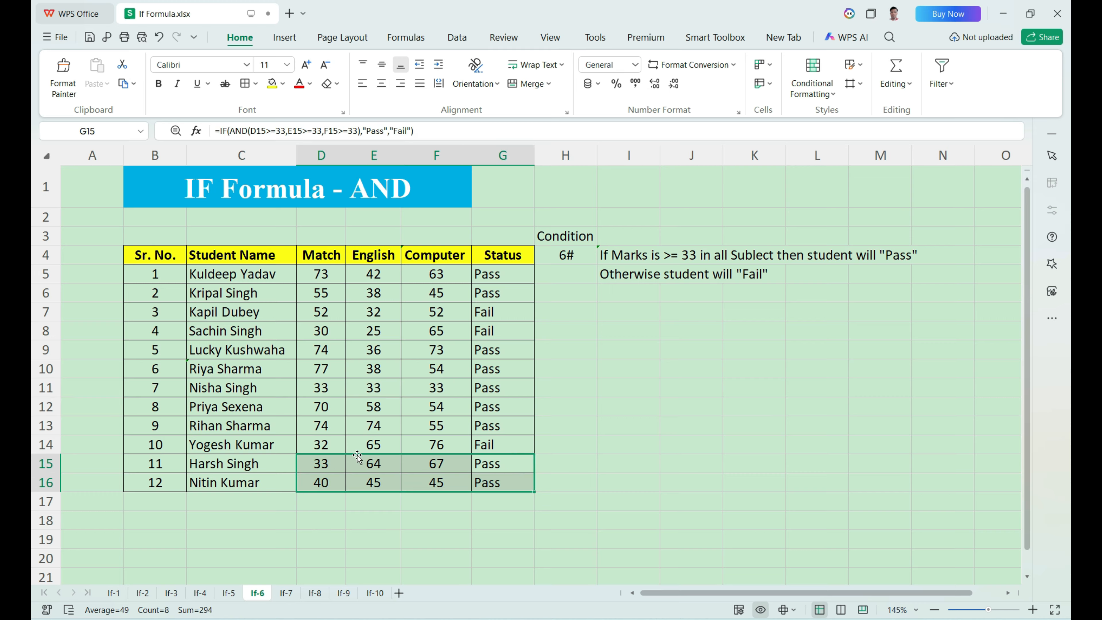
Review the Match, English and Computer mark columns on sheet If-6 and inspect the Status formula in G5
{"action": "left_click_drag", "start_coordinate": [330, 271], "coordinate": [337, 456]}
{"action": "left_click_drag", "start_coordinate": [385, 274], "coordinate": [376, 483]}
{"action": "left_click", "coordinate": [449, 277]}
{"action": "key", "text": "ctrl+shift+Down"}
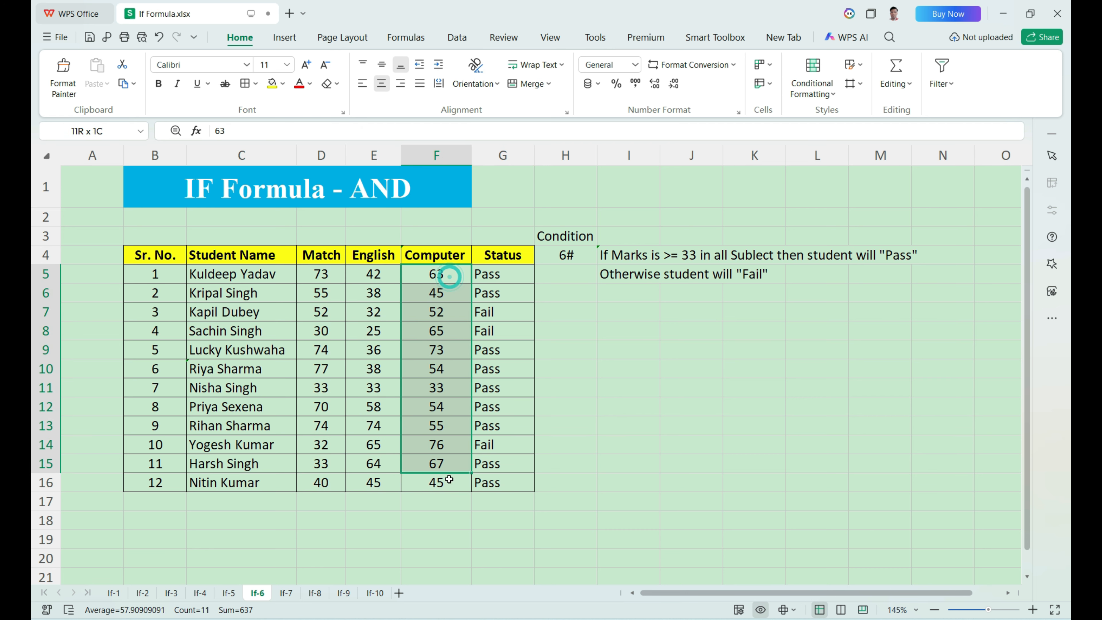
{"action": "left_click", "coordinate": [520, 277]}
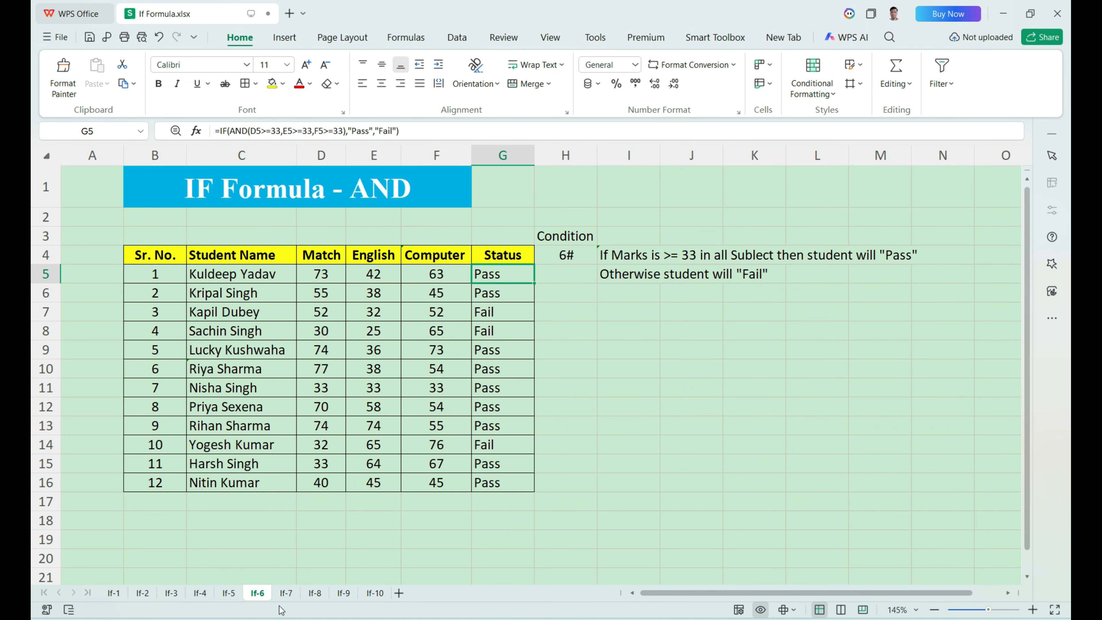
Compare the titles and subject marks of the IF-AND sheet If-6 and the IF-OR sheet If-7
{"action": "left_click", "coordinate": [285, 596]}
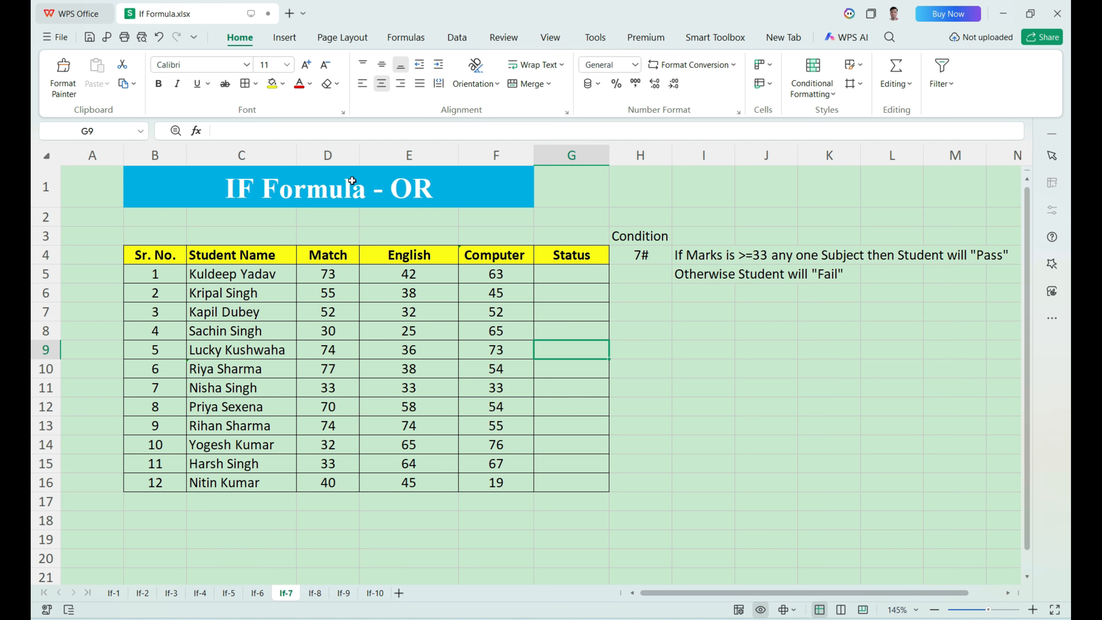
{"action": "left_click", "coordinate": [378, 191]}
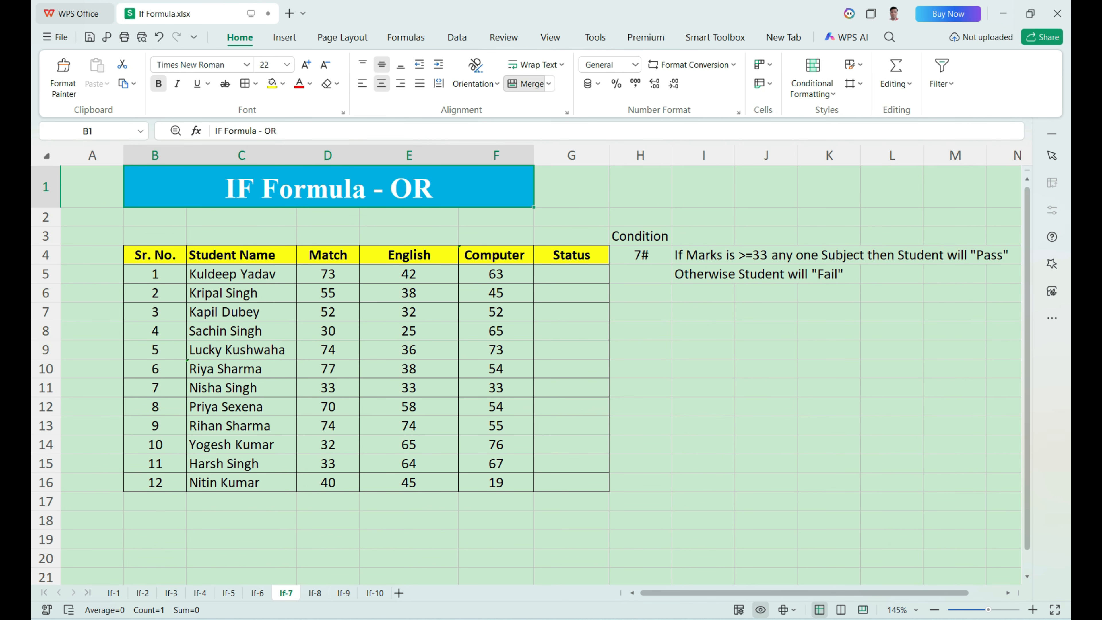
{"action": "left_click", "coordinate": [256, 593]}
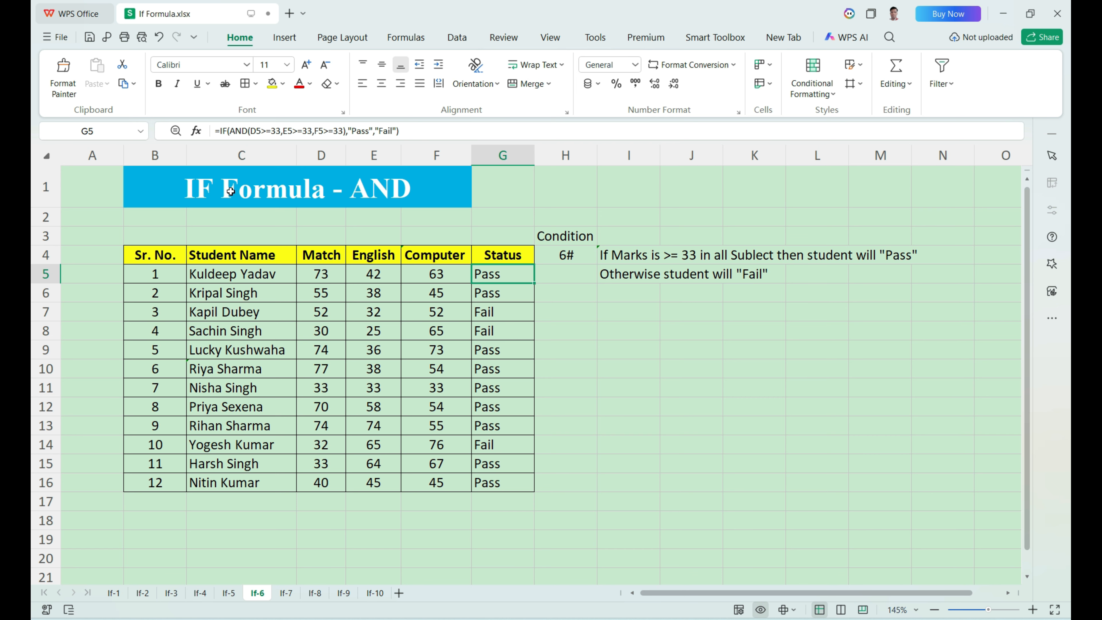
{"action": "left_click", "coordinate": [359, 193]}
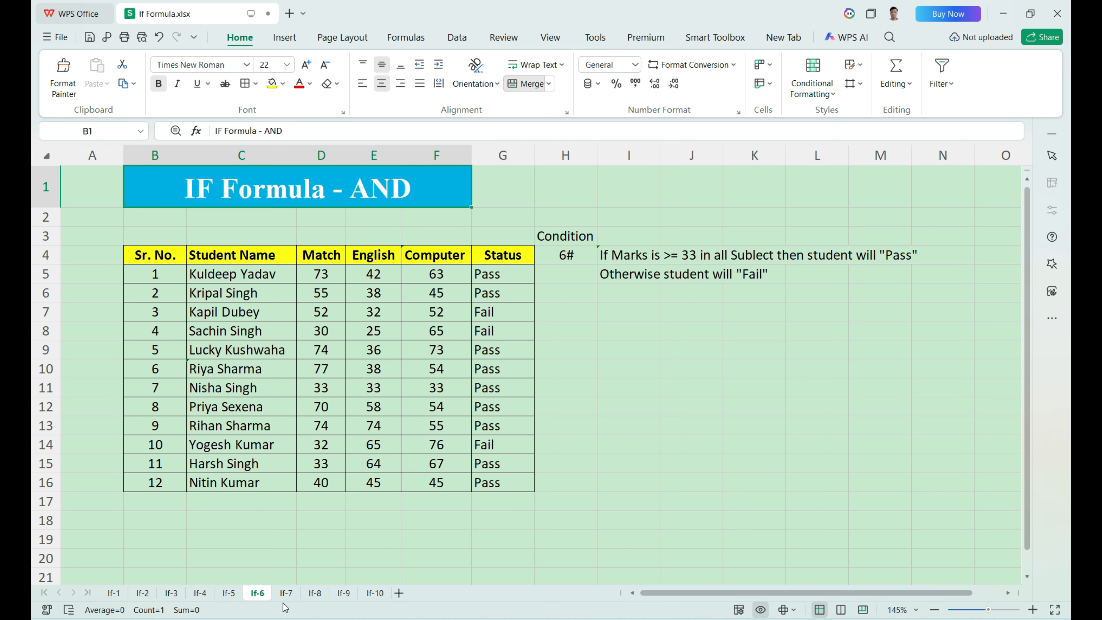
{"action": "left_click", "coordinate": [285, 594]}
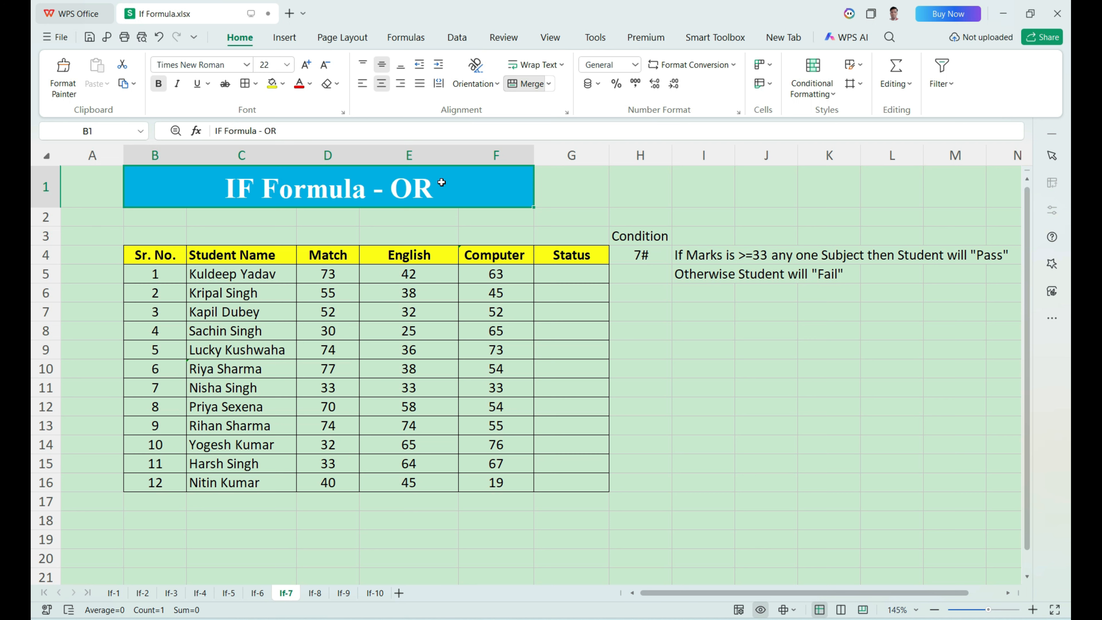
{"action": "double_click", "coordinate": [572, 313]}
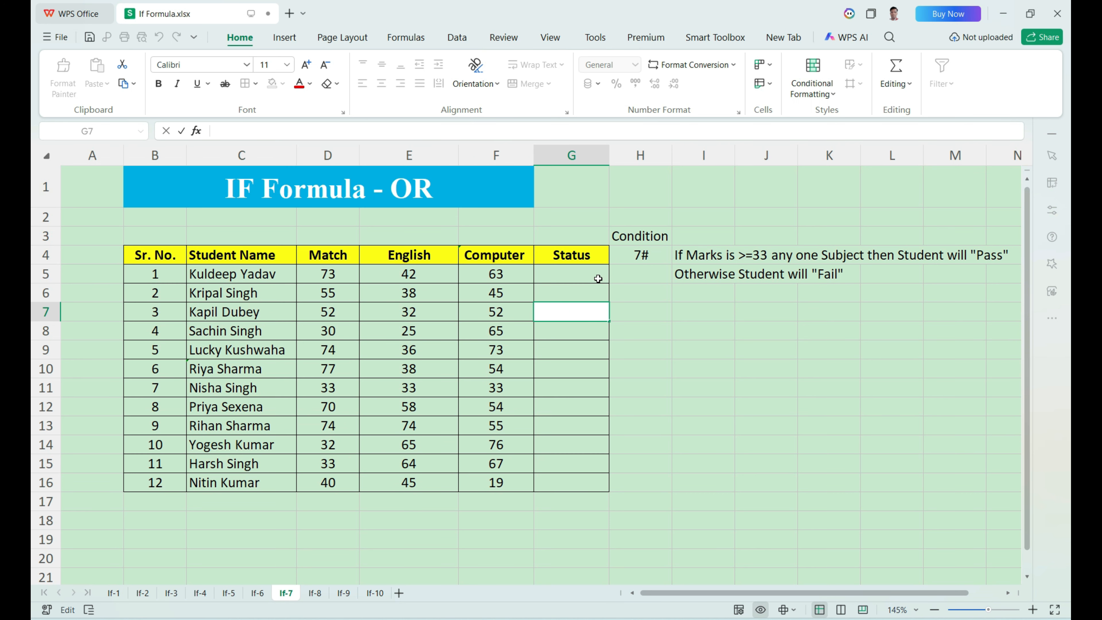
{"action": "left_click_drag", "start_coordinate": [331, 273], "coordinate": [503, 481]}
{"action": "left_click", "coordinate": [260, 593]}
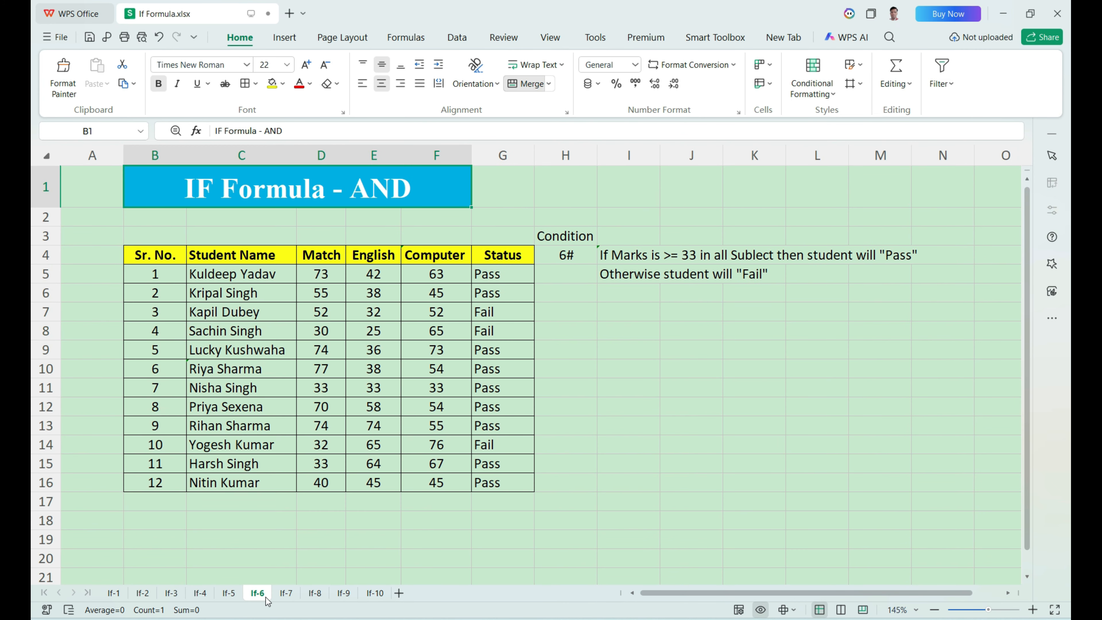
{"action": "left_click_drag", "start_coordinate": [323, 275], "coordinate": [413, 474]}
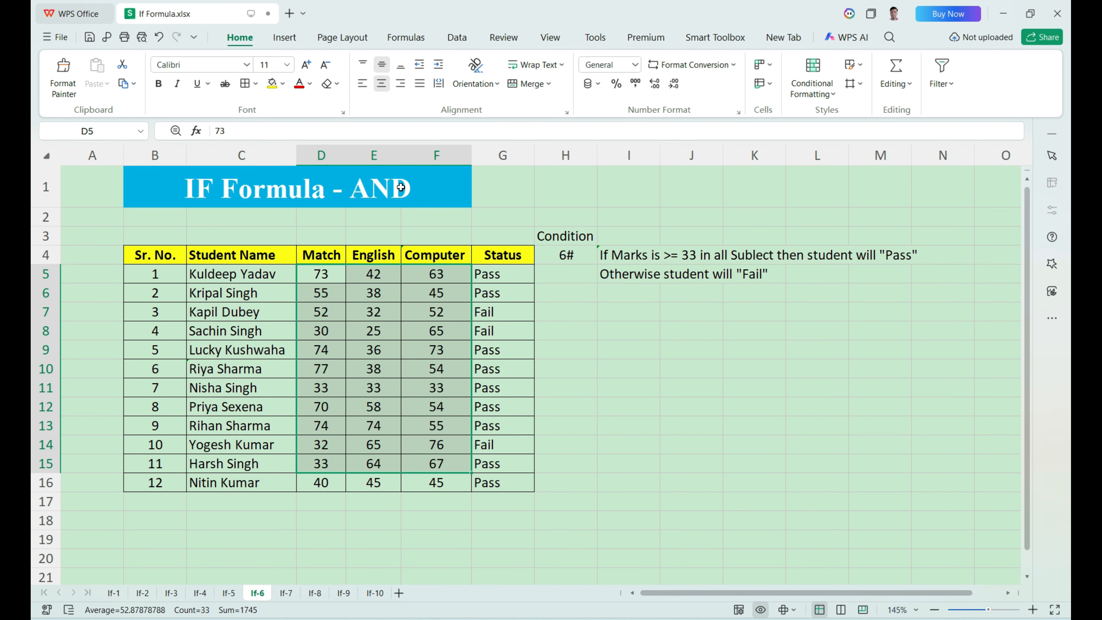
Switch to sheet If-7 and narrow the English, Computer and Status columns
{"action": "left_click", "coordinate": [286, 593]}
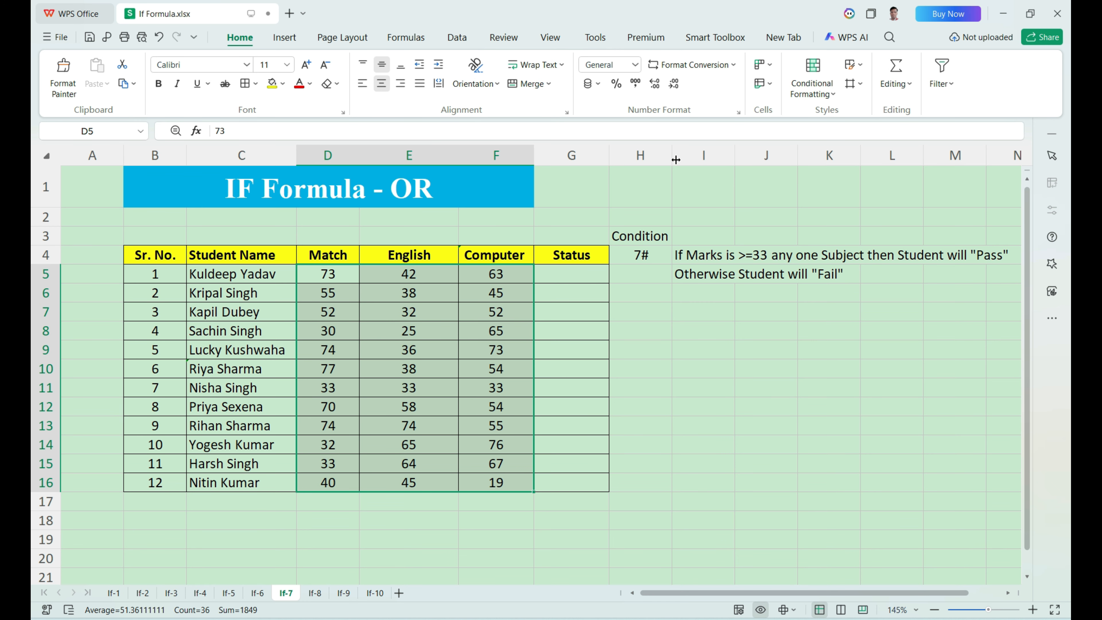
{"action": "left_click_drag", "start_coordinate": [614, 155], "coordinate": [611, 155]}
{"action": "left_click_drag", "start_coordinate": [534, 155], "coordinate": [439, 157]}
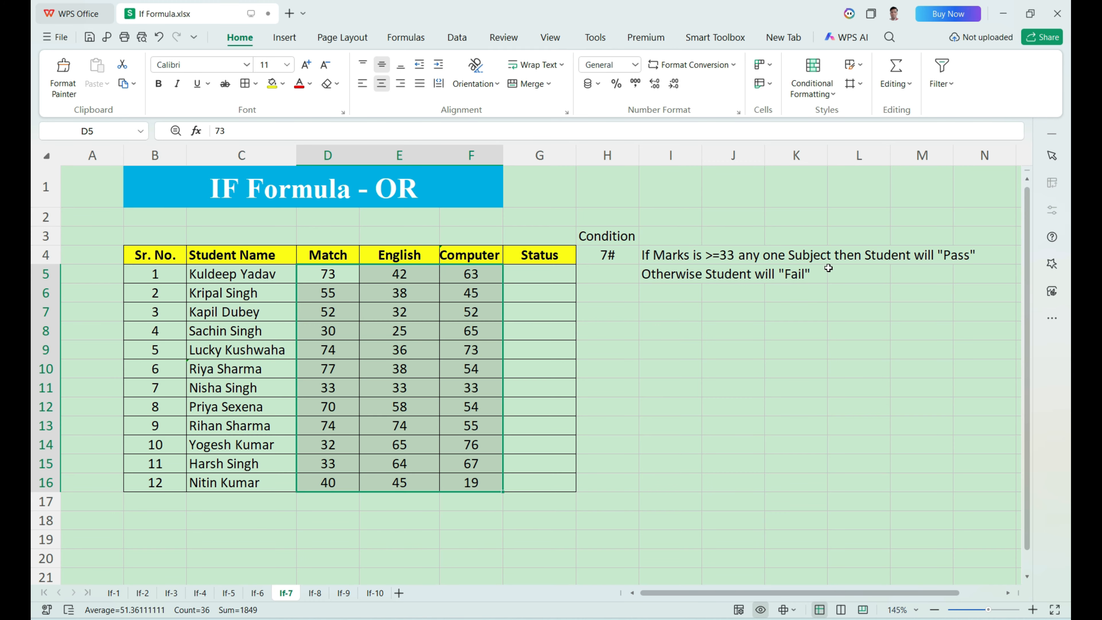
Examine the Match, English and Computer marks on sheet If-7 against condition 7#, any one subject >=33
{"action": "left_click_drag", "start_coordinate": [328, 274], "coordinate": [328, 478]}
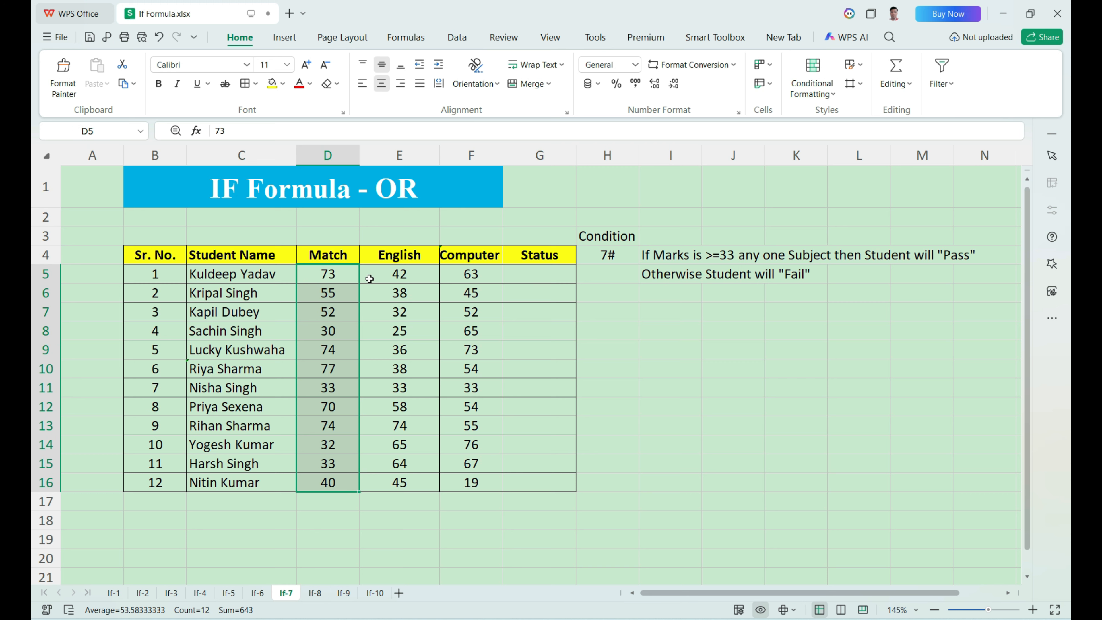
{"action": "left_click_drag", "start_coordinate": [395, 278], "coordinate": [402, 452]}
{"action": "left_click_drag", "start_coordinate": [326, 277], "coordinate": [325, 392]}
{"action": "left_click_drag", "start_coordinate": [404, 266], "coordinate": [415, 399]}
{"action": "left_click_drag", "start_coordinate": [467, 290], "coordinate": [472, 404]}
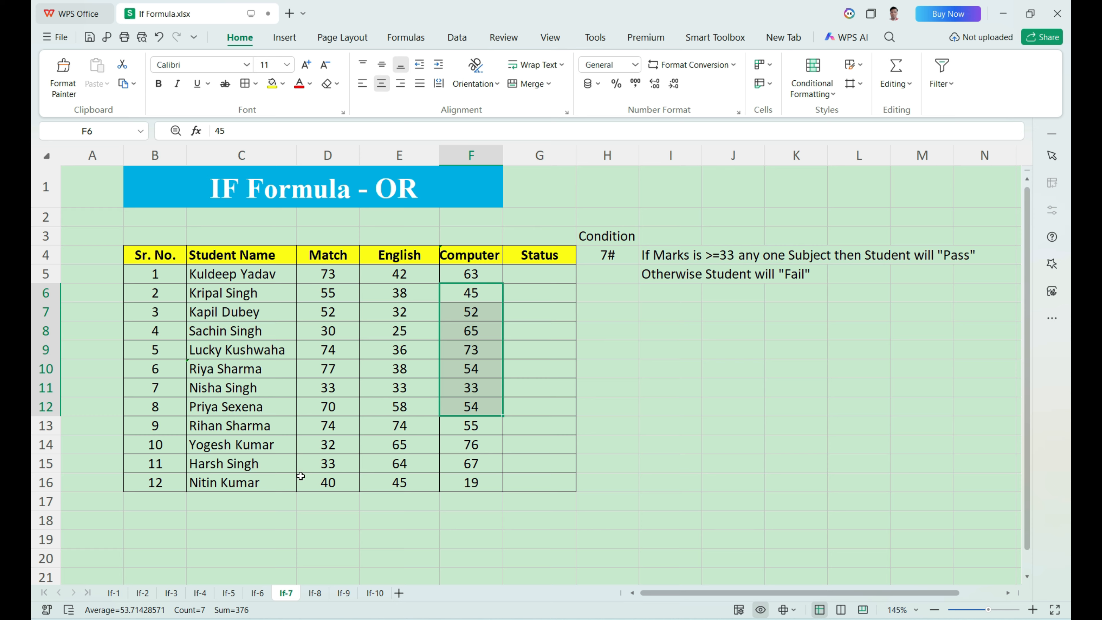
{"action": "left_click_drag", "start_coordinate": [312, 485], "coordinate": [470, 480]}
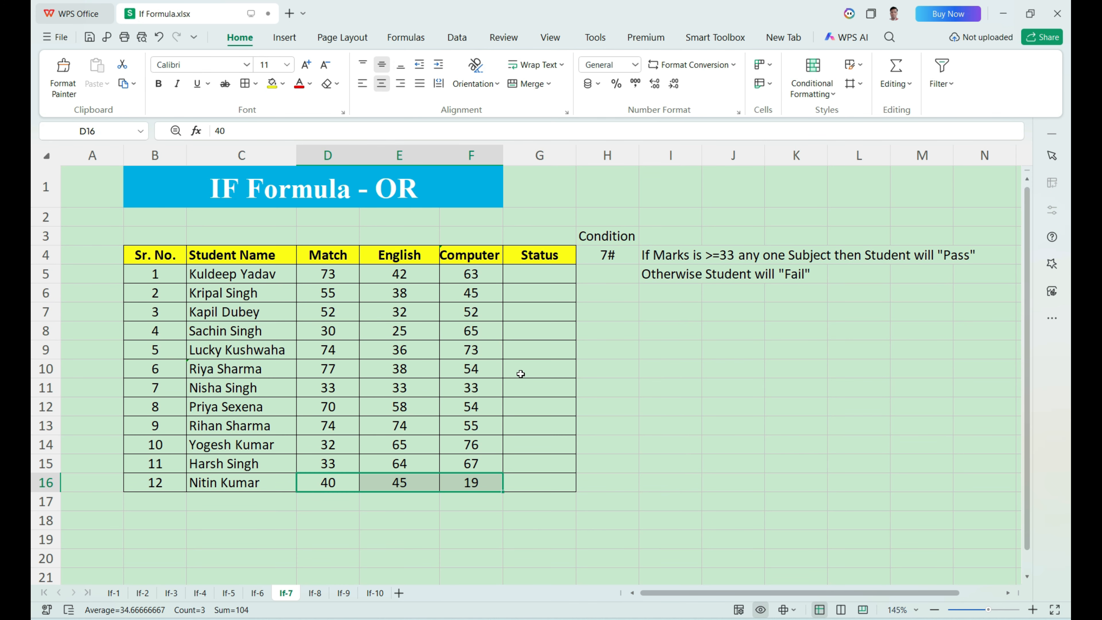
{"action": "left_click_drag", "start_coordinate": [334, 280], "coordinate": [328, 487]}
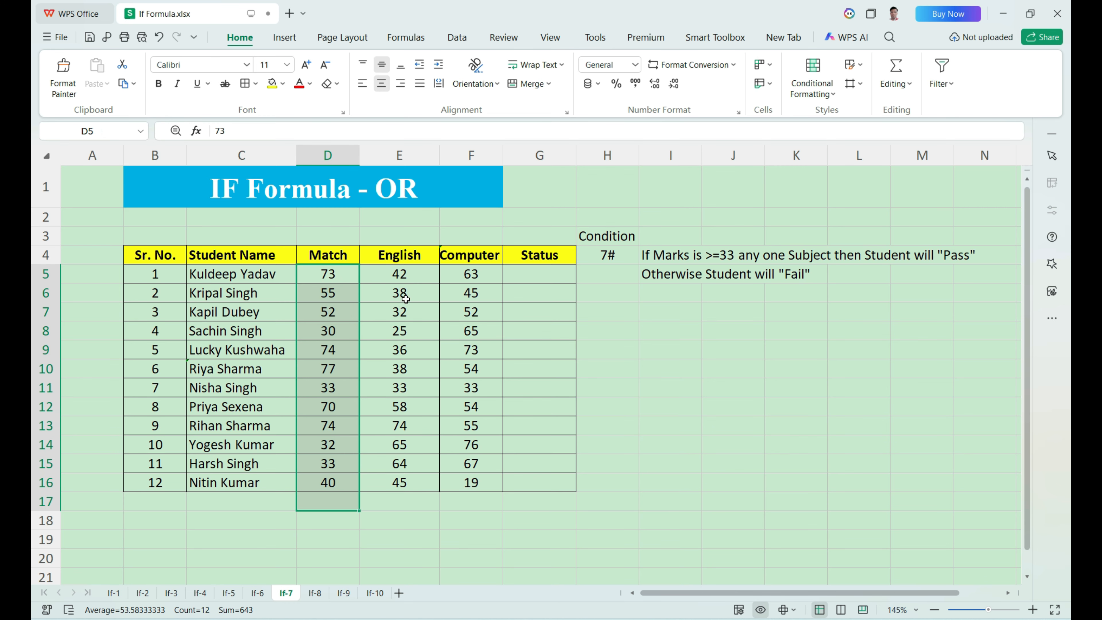
{"action": "left_click_drag", "start_coordinate": [404, 274], "coordinate": [420, 479]}
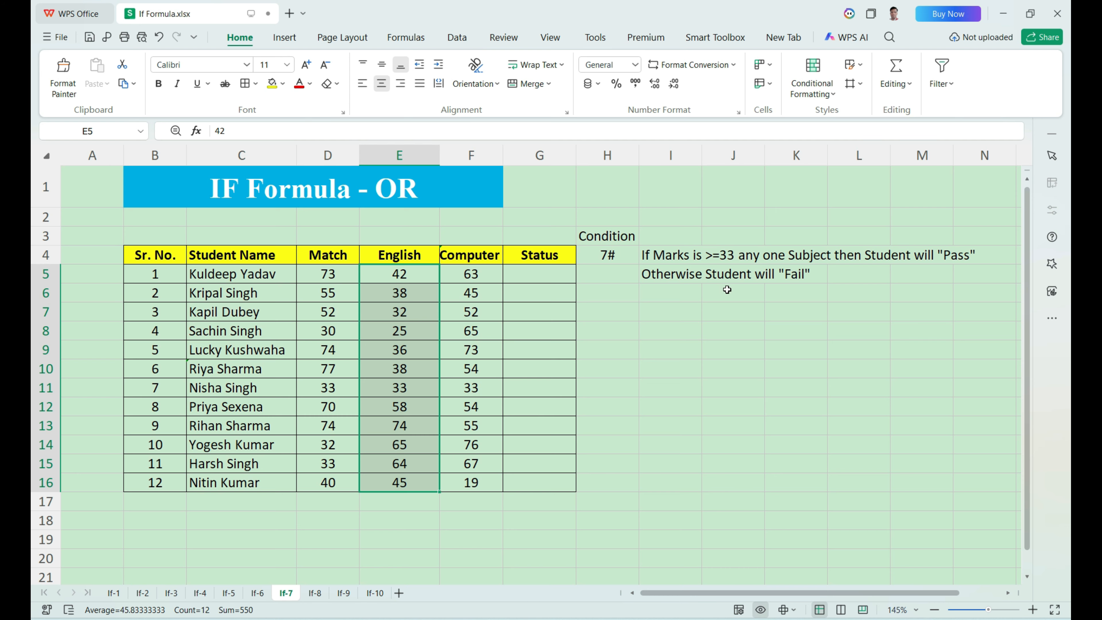
Start an IF formula in G5 with a nested OR function and D5>=33 as its first condition
{"action": "left_click", "coordinate": [523, 280]}
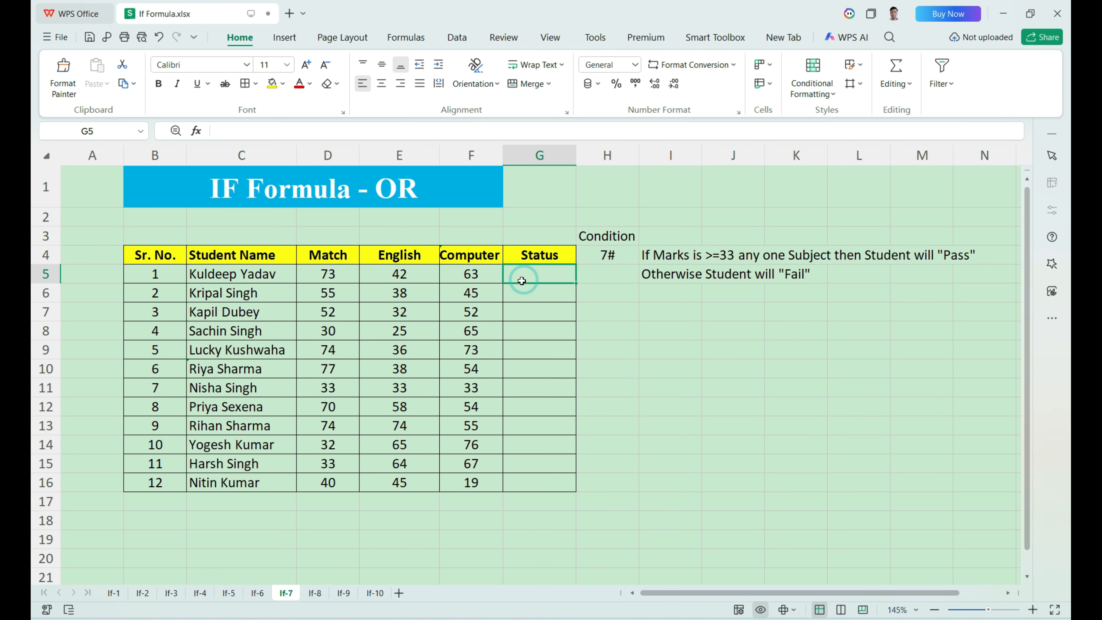
{"action": "type", "text": "="}
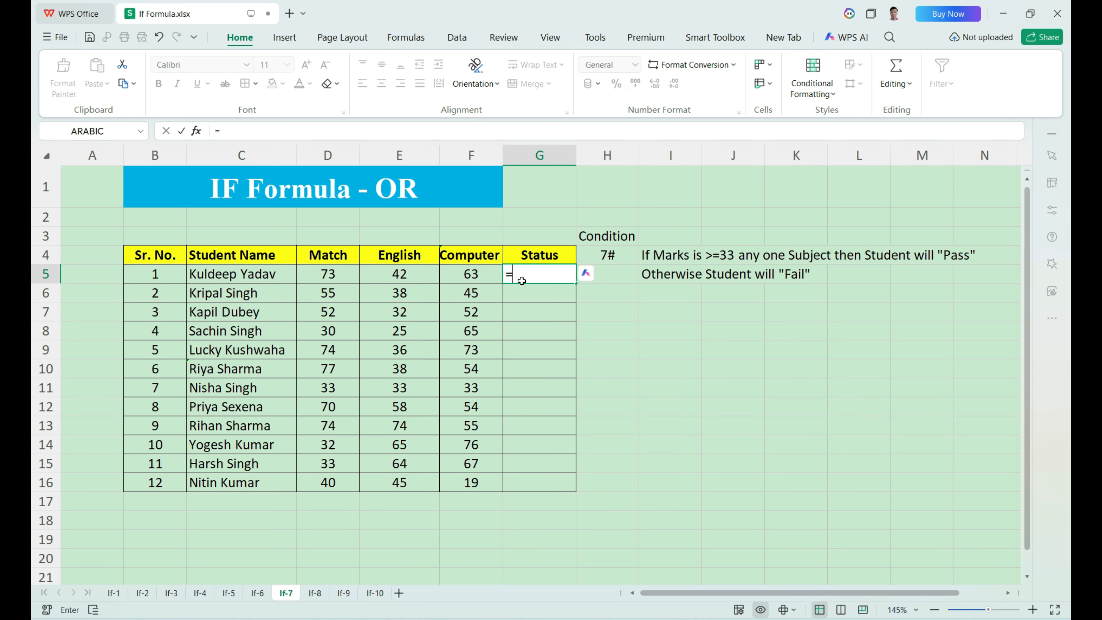
{"action": "type", "text": "IF"}
{"action": "key", "text": "Tab"}
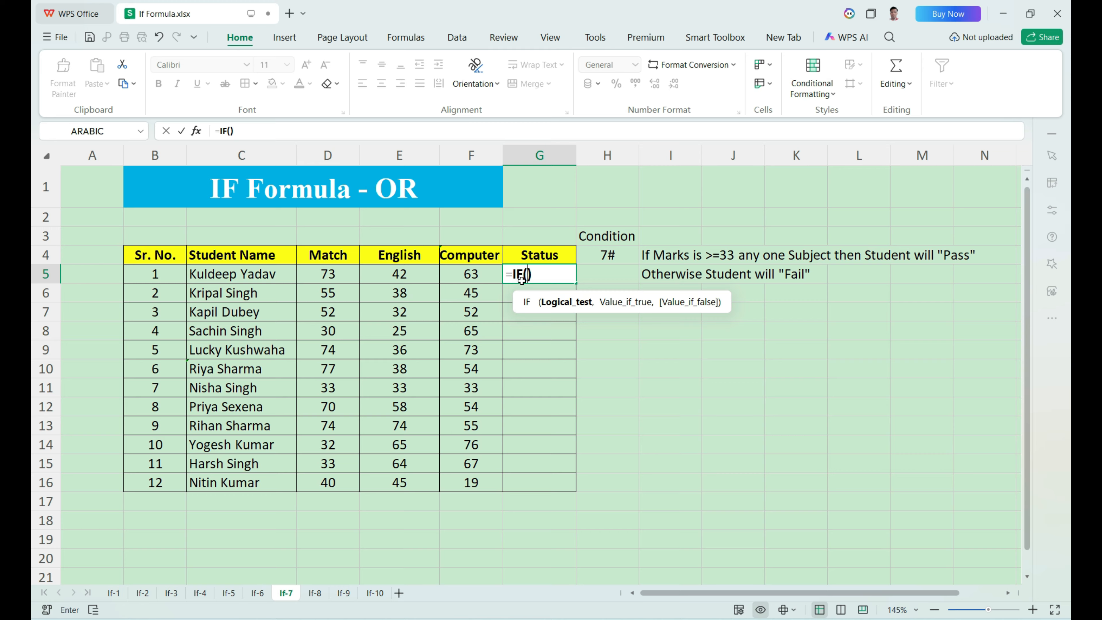
{"action": "type", "text": "or"}
{"action": "key", "text": "Tab"}
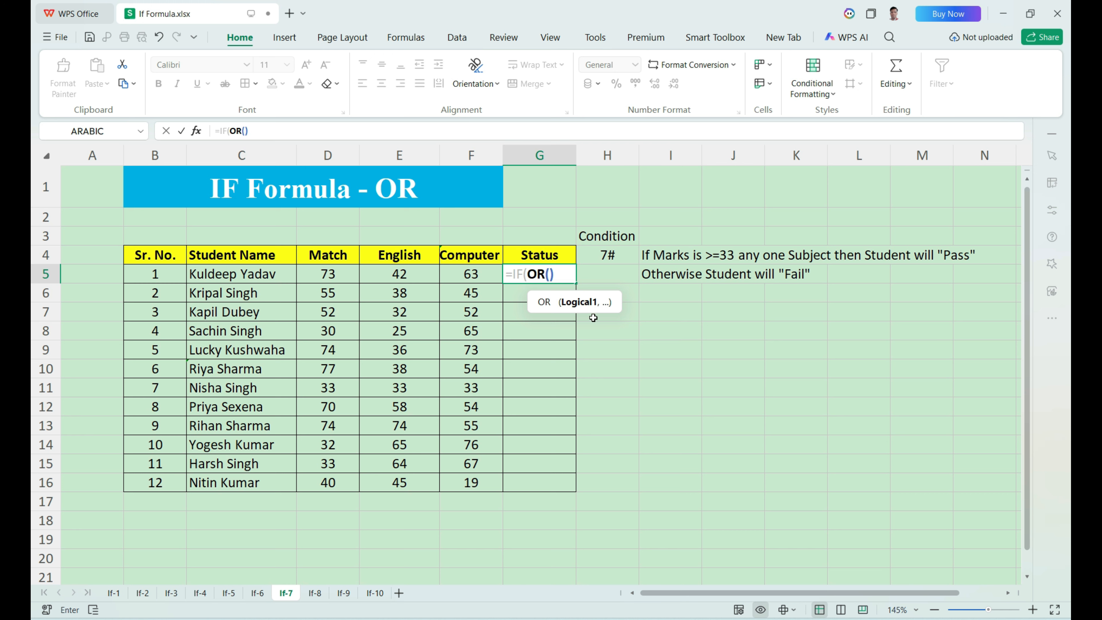
{"action": "left_click", "coordinate": [345, 279]}
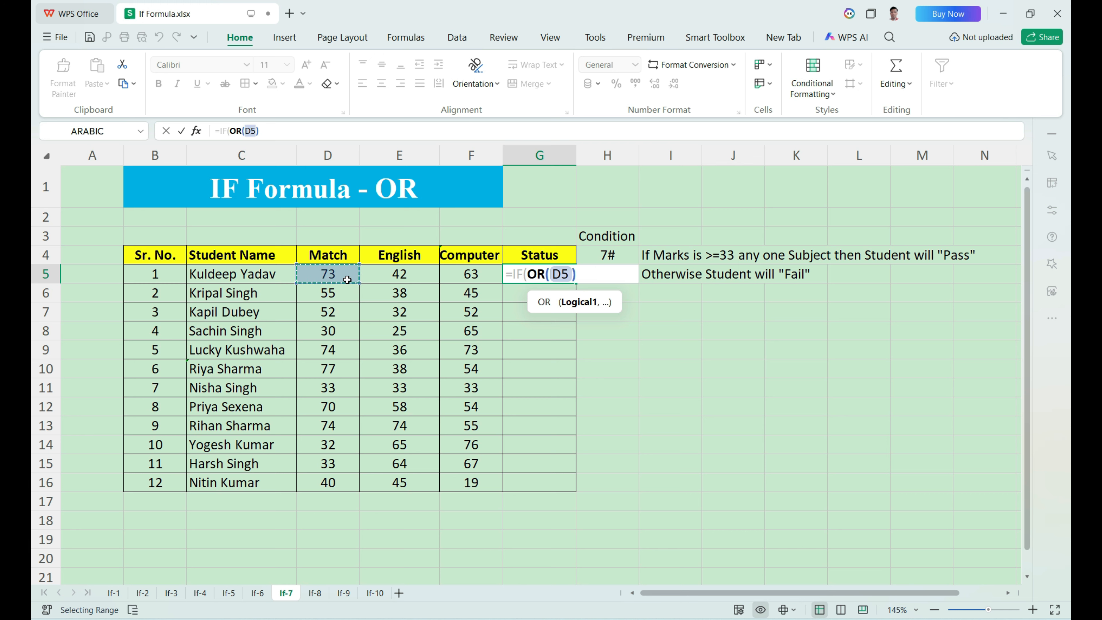
{"action": "type", "text": ">=33,"}
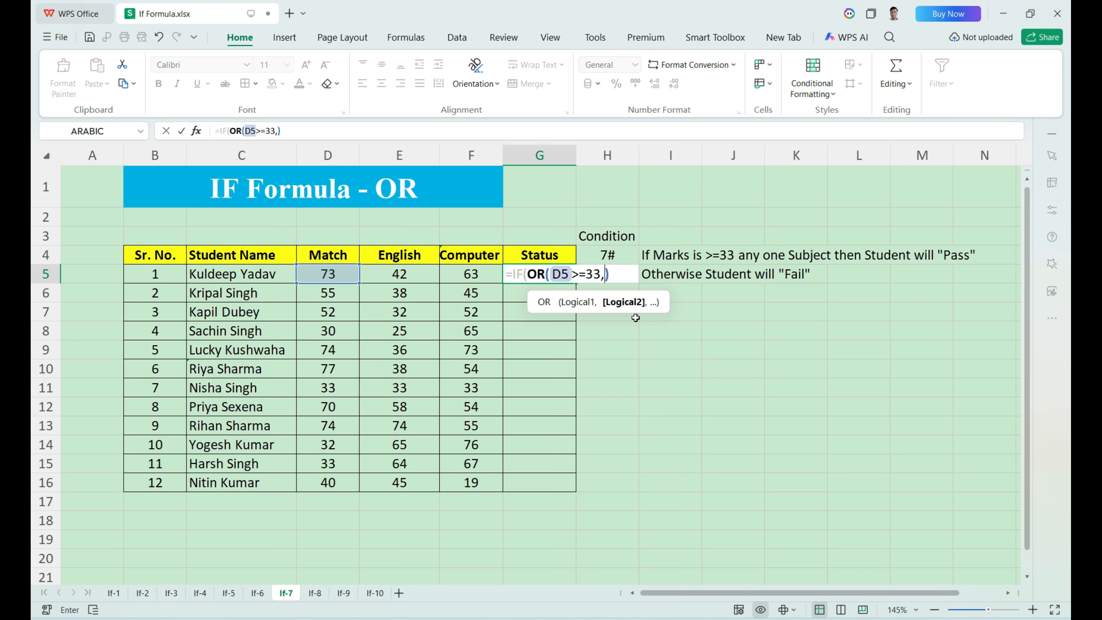
Add E5>=33 and F5>=33 as the second and third conditions of the OR function in G5
{"action": "left_click", "coordinate": [396, 276]}
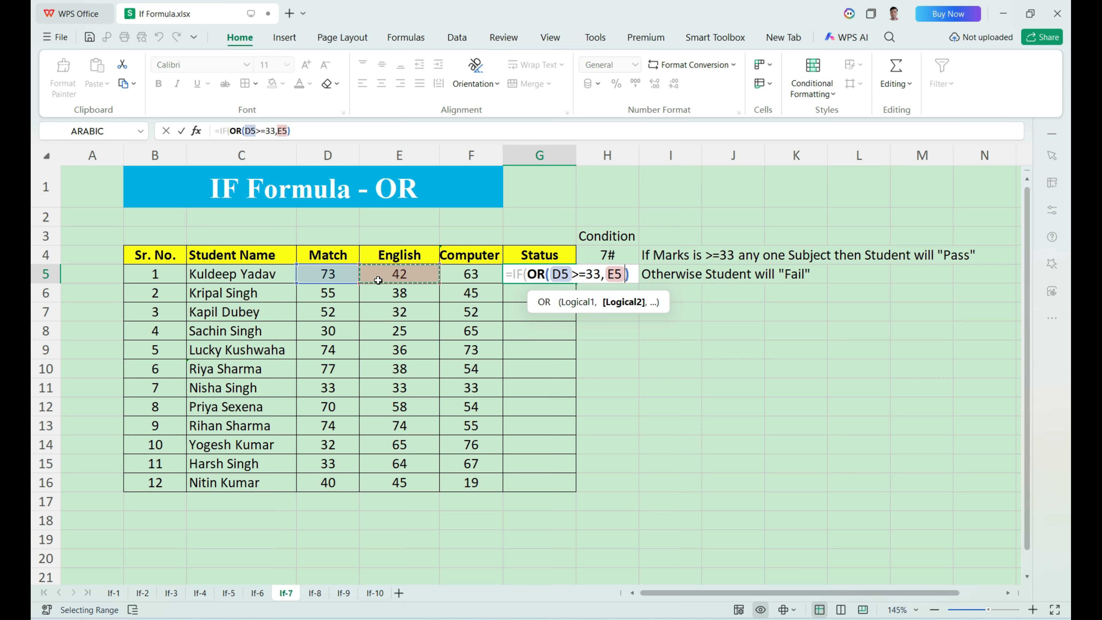
{"action": "type", "text": ">="}
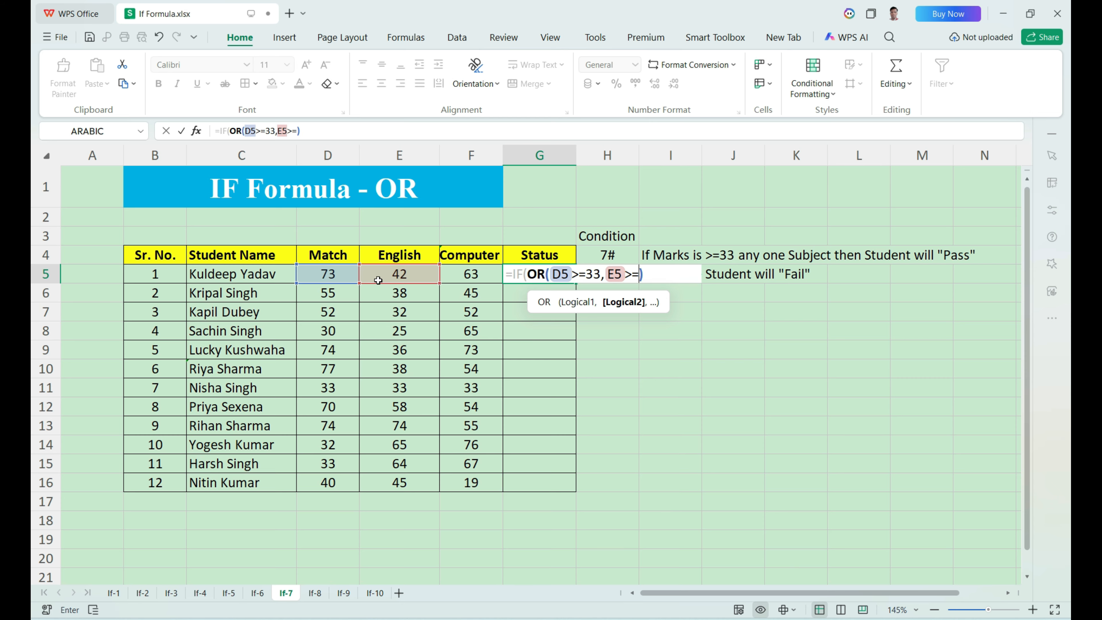
{"action": "type", "text": "33,"}
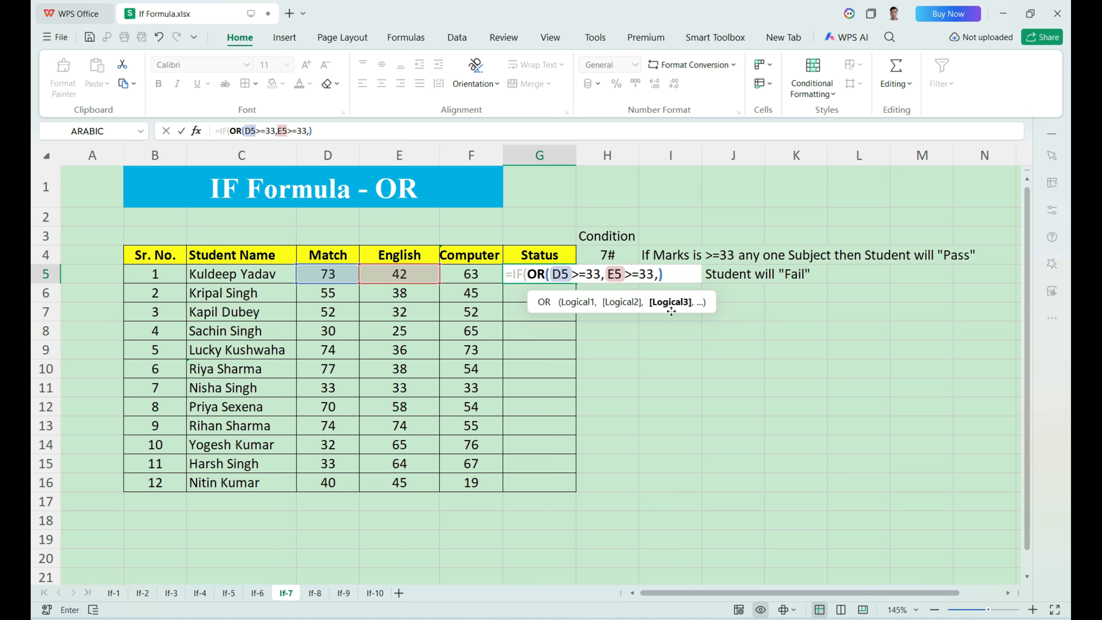
{"action": "left_click", "coordinate": [476, 274]}
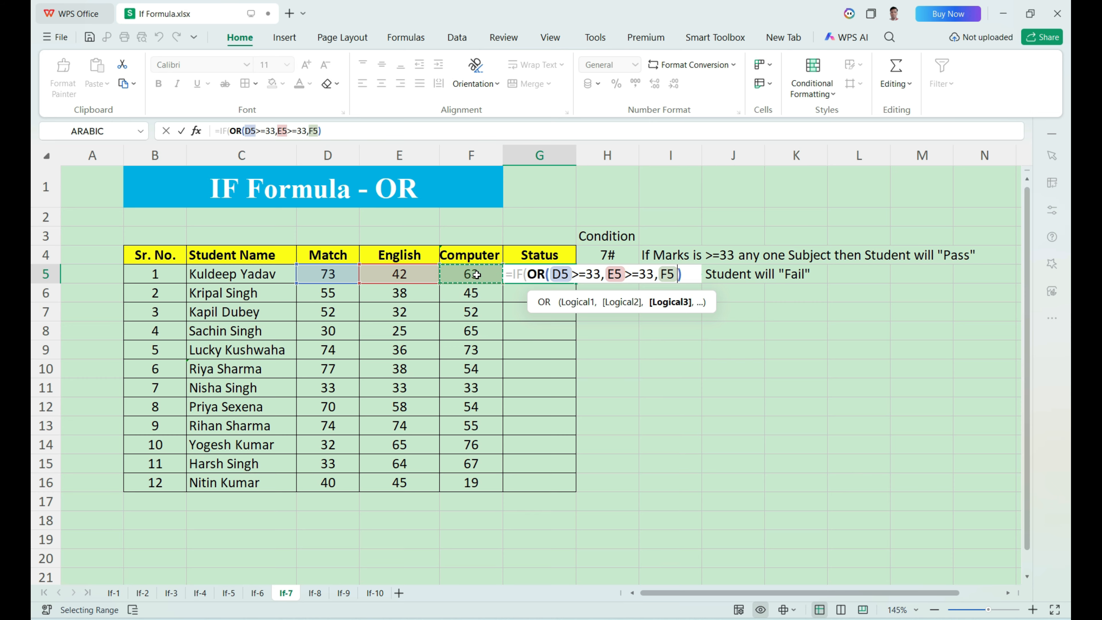
{"action": "type", "text": ">=33"}
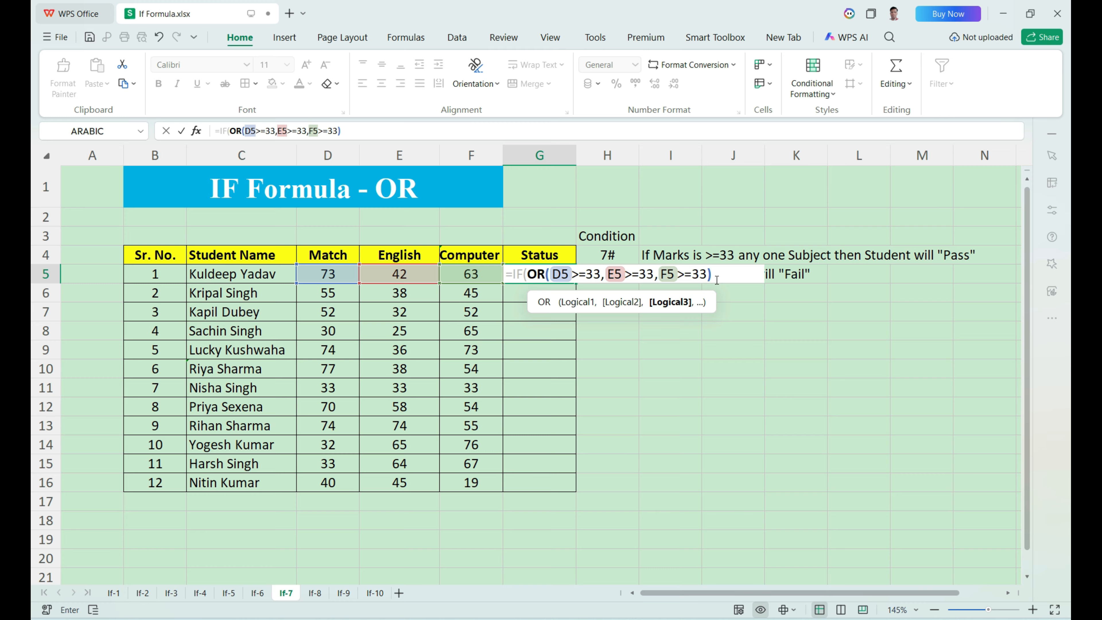
Close the OR function in G5 and finish the IF formula with "Pass" if true and "Fail" if false
{"action": "type", "text": "),"}
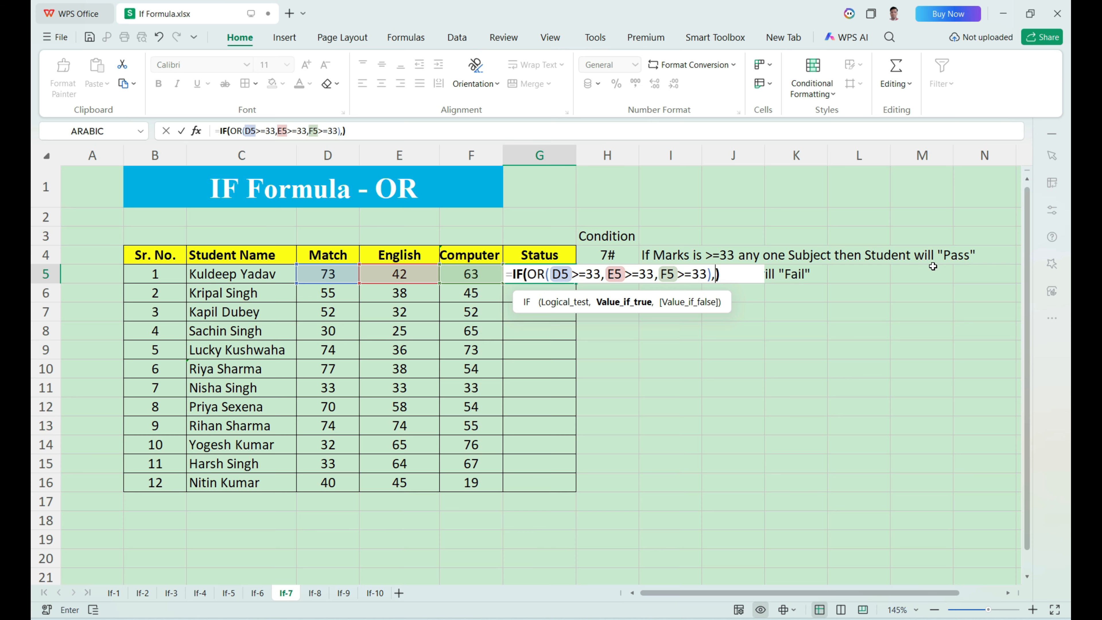
{"action": "type", "text": "\"Pass\""}
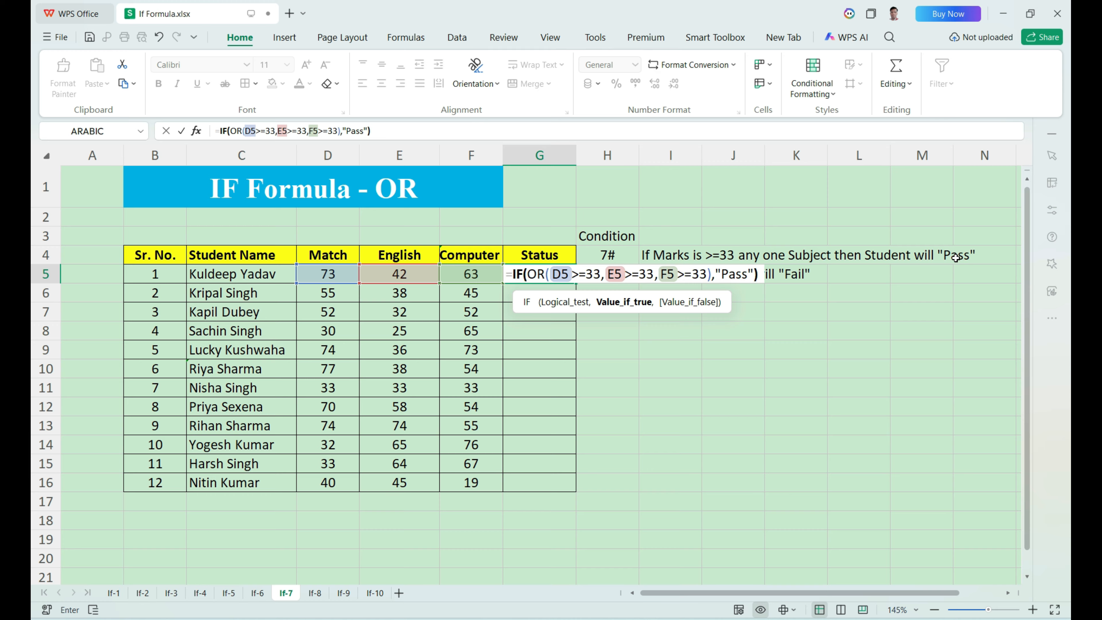
{"action": "type", "text": ","}
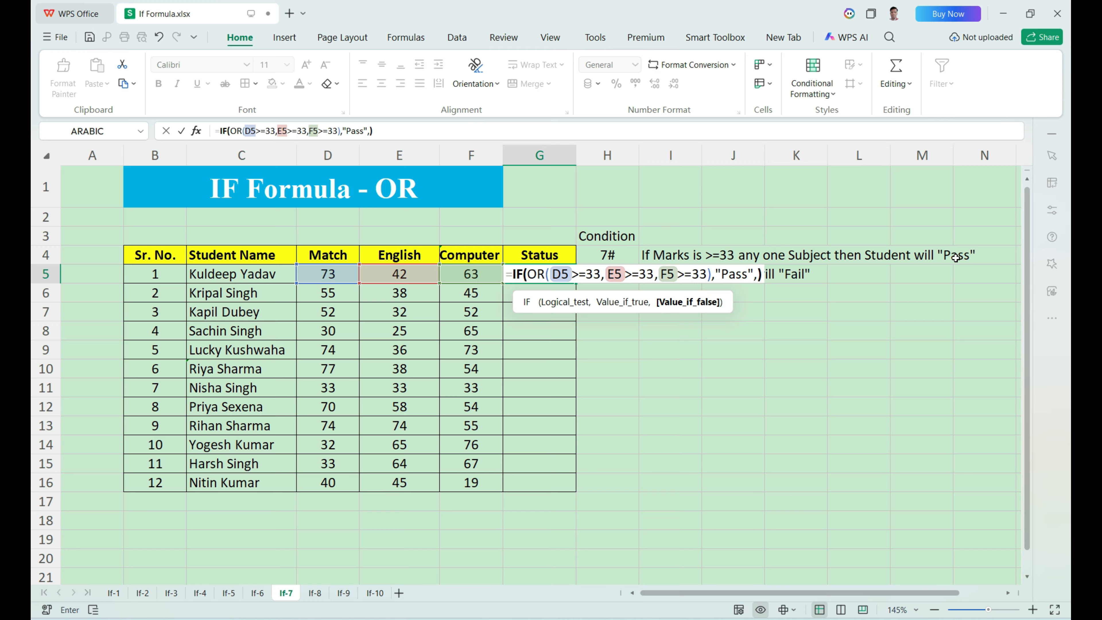
{"action": "type", "text": "\""}
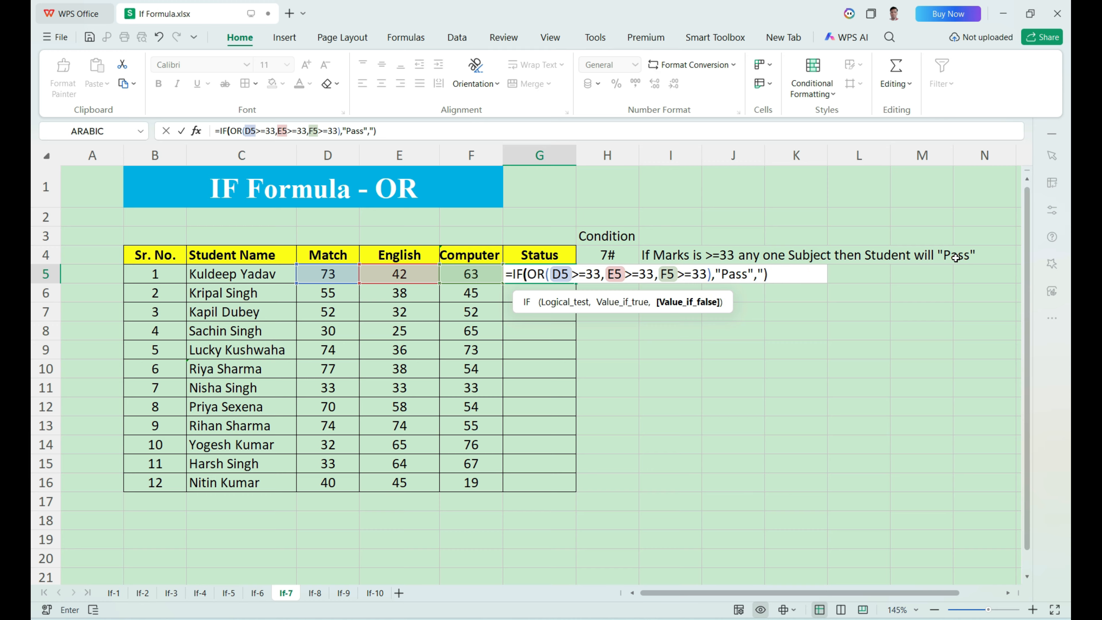
{"action": "type", "text": "Fail\""}
{"action": "key", "text": "Return"}
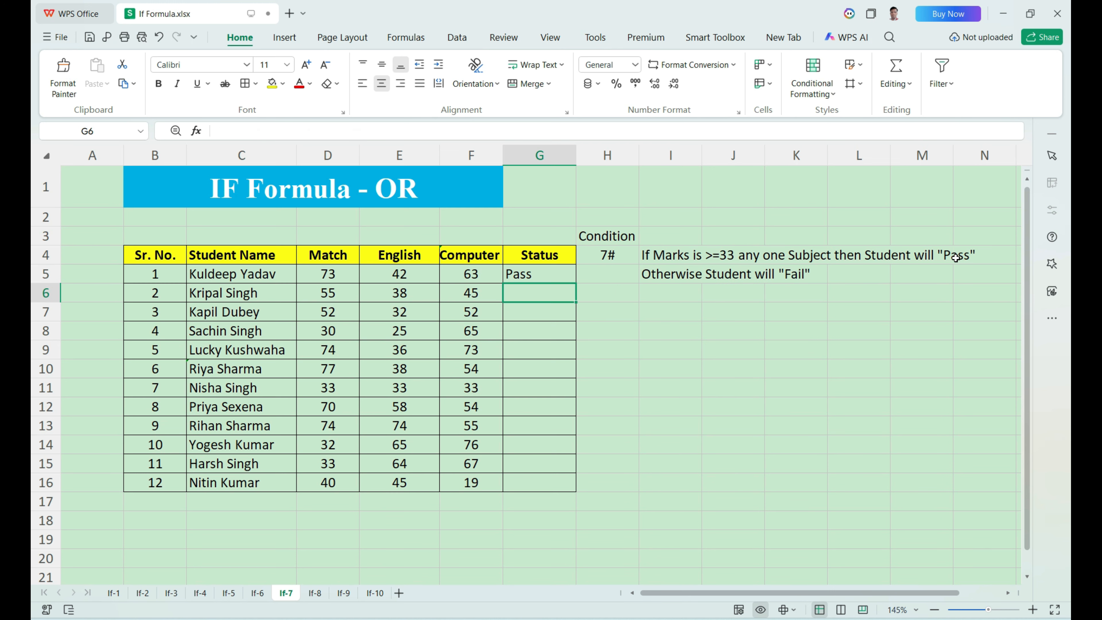
Check G5 against the marks in row 5, and fill its IF-OR formula down through G16
{"action": "left_click", "coordinate": [552, 275]}
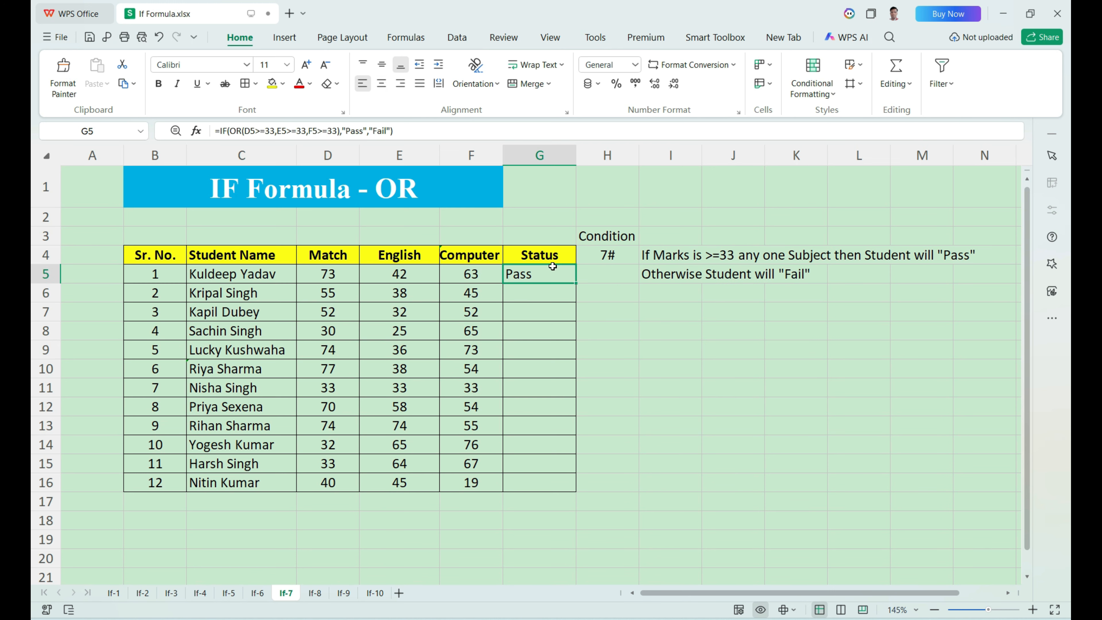
{"action": "left_click", "coordinate": [342, 276]}
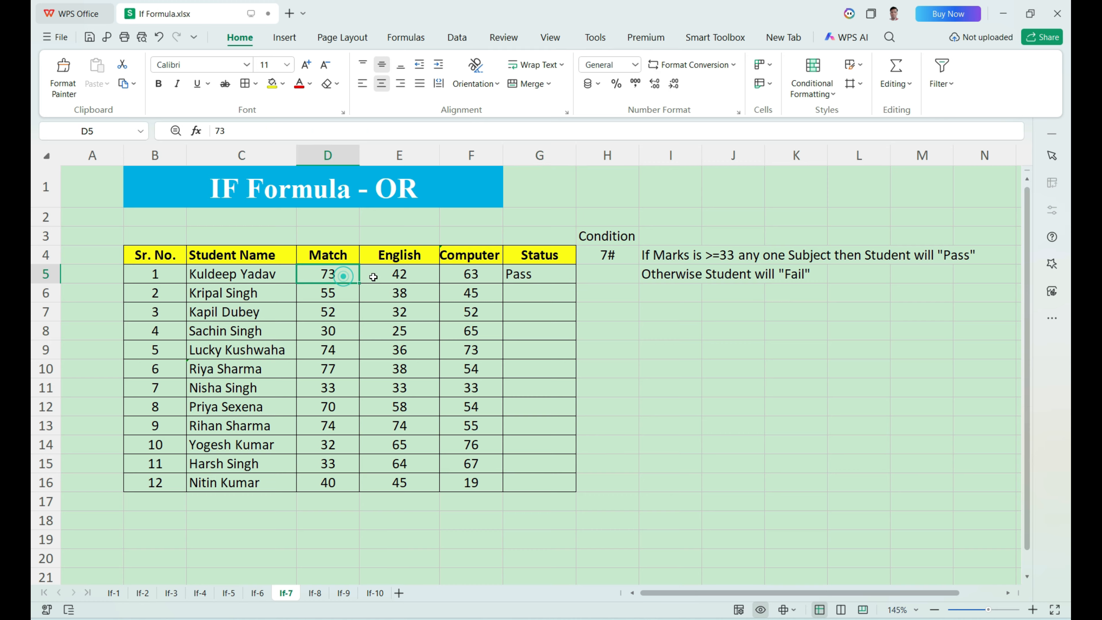
{"action": "left_click", "coordinate": [383, 275]}
{"action": "left_click", "coordinate": [460, 274]}
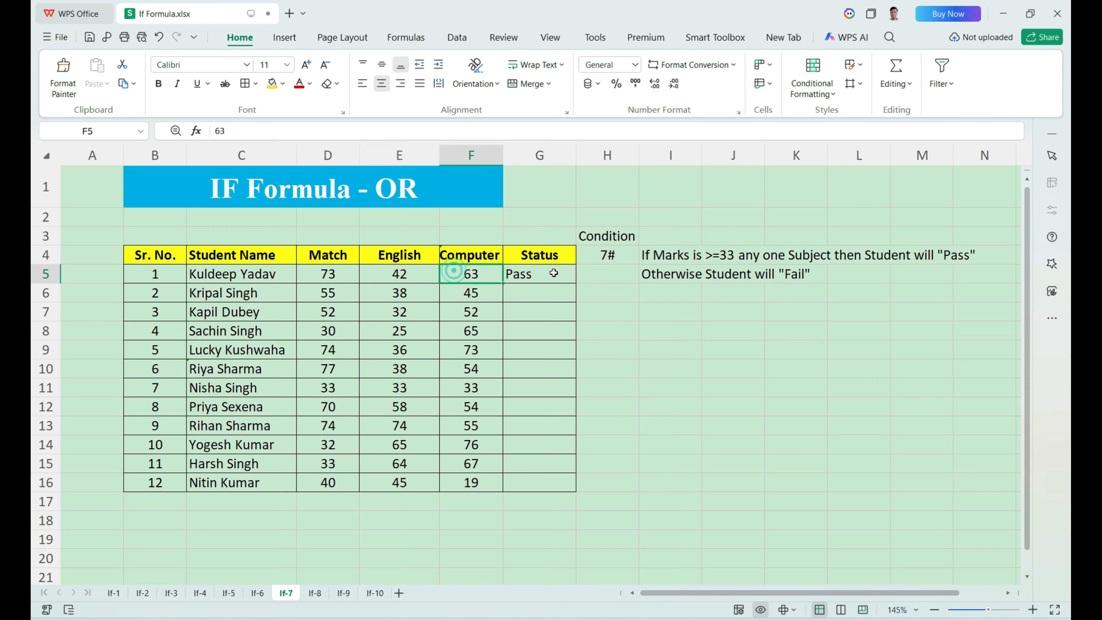
{"action": "left_click_drag", "start_coordinate": [483, 303], "coordinate": [538, 347]}
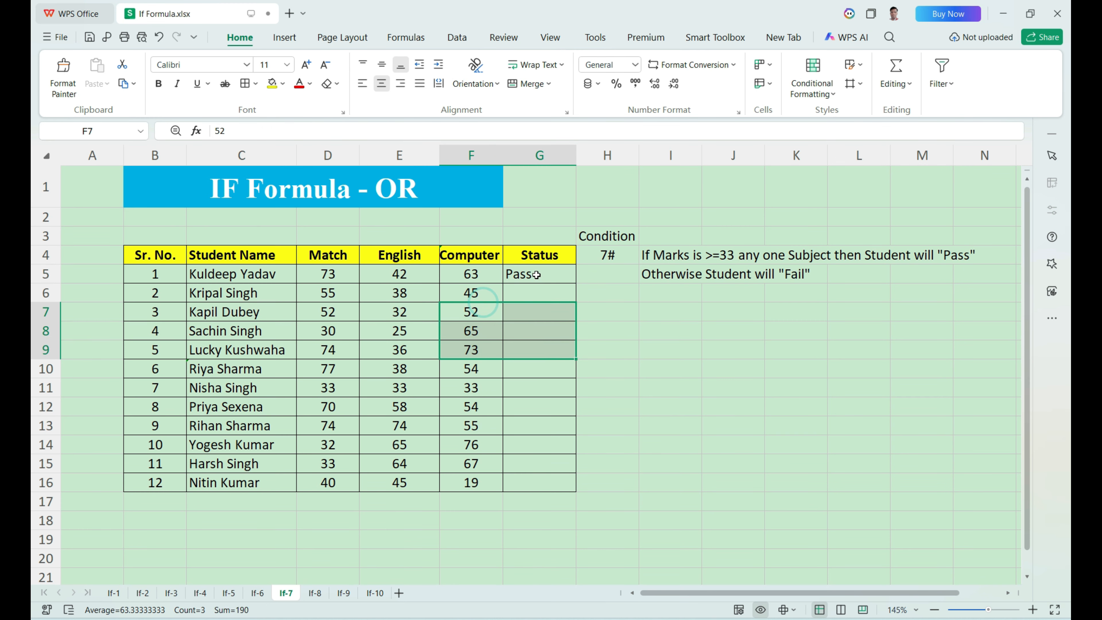
{"action": "left_click", "coordinate": [537, 274]}
{"action": "left_click", "coordinate": [576, 282]}
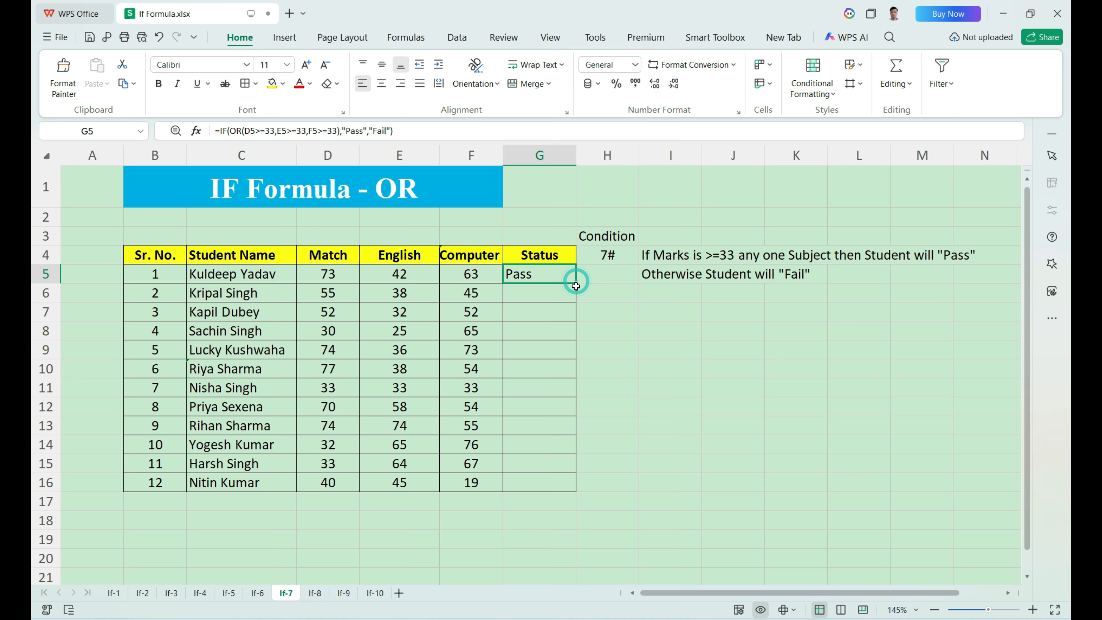
{"action": "left_click_drag", "start_coordinate": [576, 284], "coordinate": [566, 488]}
Compare the Status results in G5:G16 with the Match, English and Computer marks, especially those in row 16
{"action": "left_click_drag", "start_coordinate": [528, 274], "coordinate": [524, 482]}
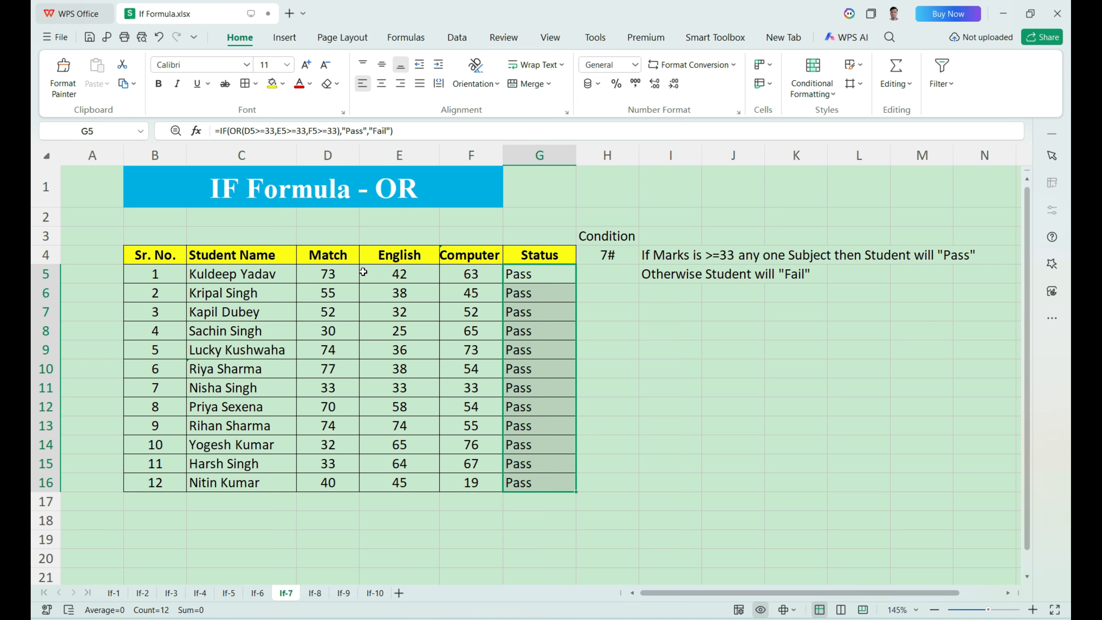
{"action": "left_click_drag", "start_coordinate": [337, 275], "coordinate": [332, 480]}
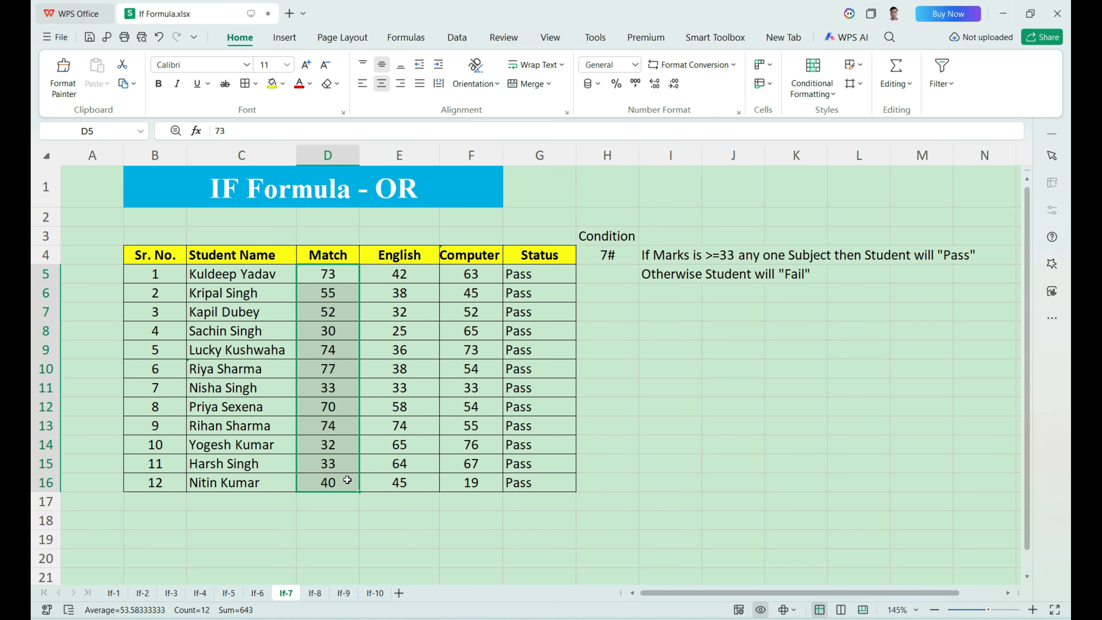
{"action": "left_click", "coordinate": [352, 486]}
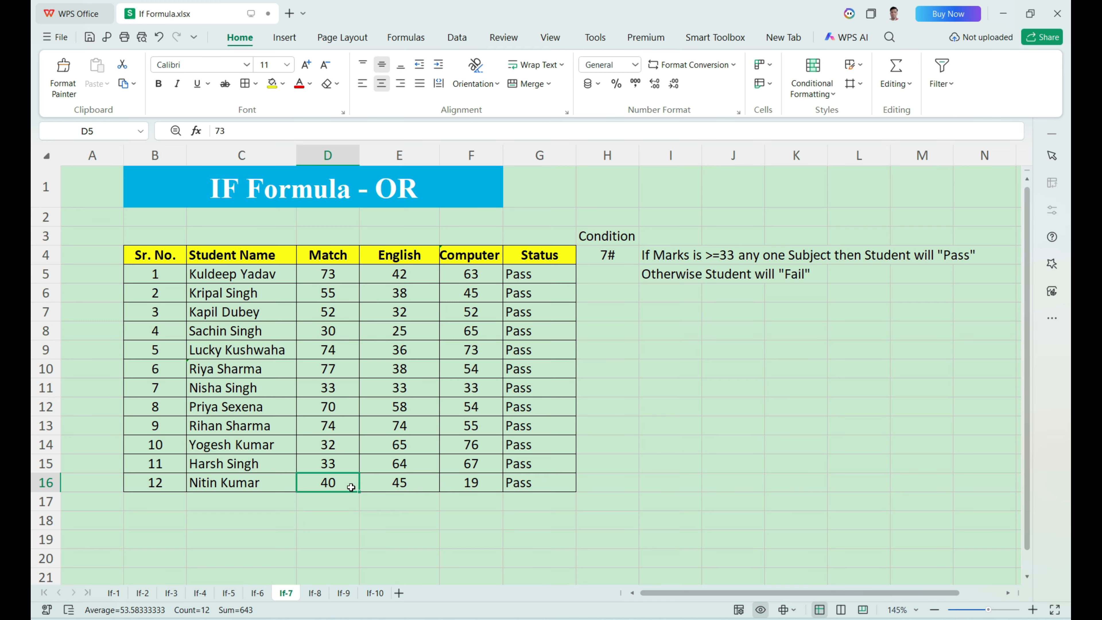
{"action": "left_click", "coordinate": [401, 488]}
{"action": "left_click", "coordinate": [480, 490]}
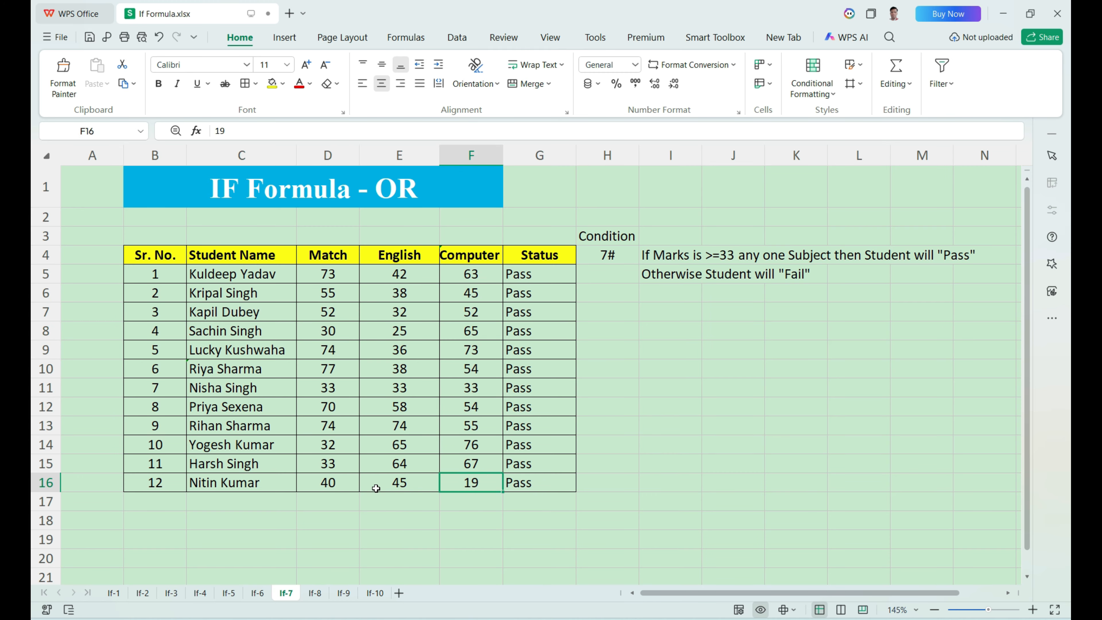
{"action": "left_click_drag", "start_coordinate": [352, 485], "coordinate": [373, 489]}
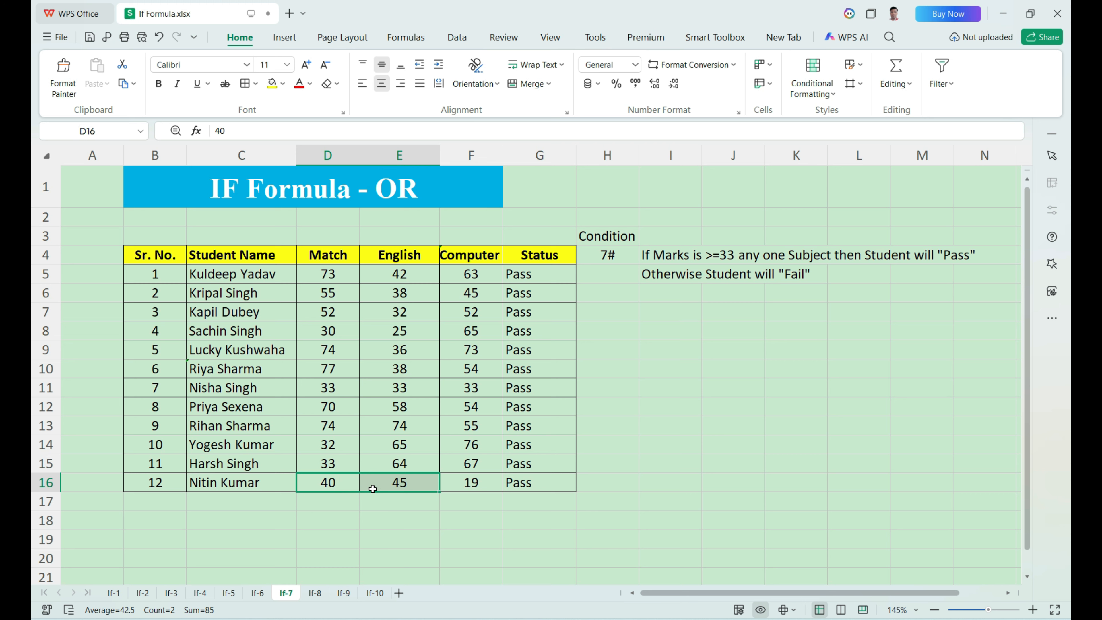
{"action": "left_click", "coordinate": [522, 484]}
{"action": "left_click_drag", "start_coordinate": [532, 280], "coordinate": [529, 464]}
Set the English mark in E14 to 31 and the Computer mark in F14 to 25, and check the Status in G14
{"action": "left_click_drag", "start_coordinate": [337, 453], "coordinate": [458, 449]}
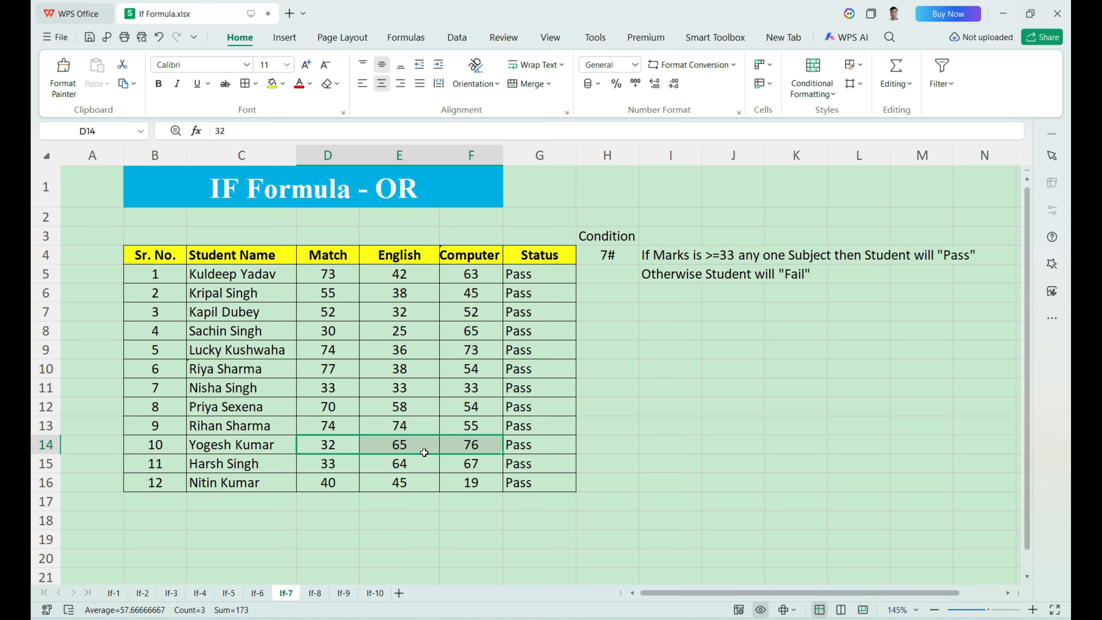
{"action": "left_click", "coordinate": [392, 440]}
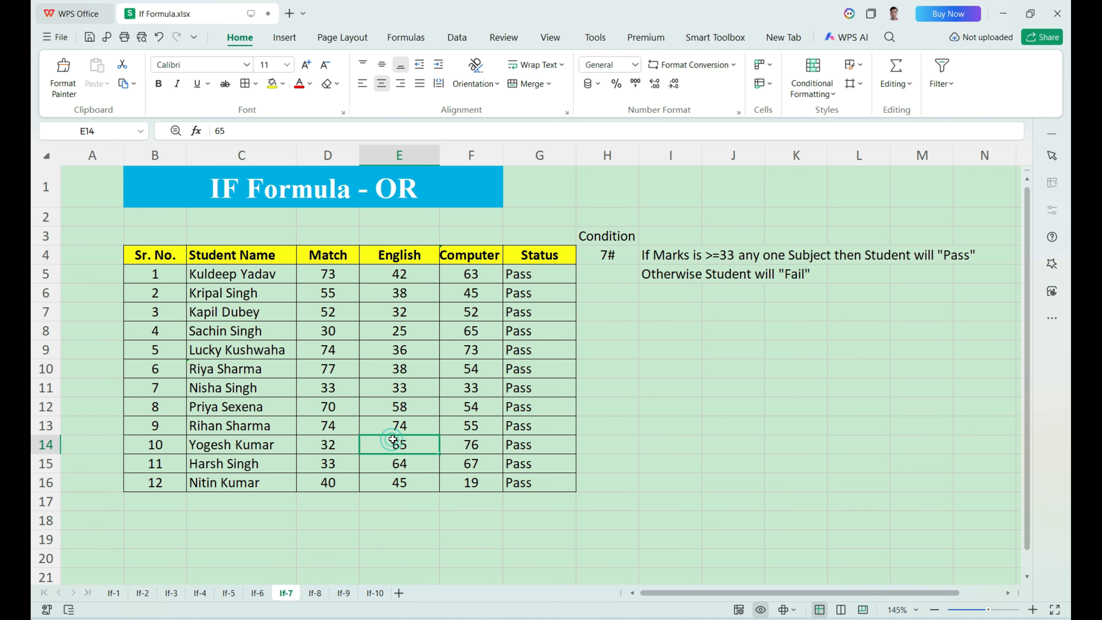
{"action": "type", "text": "31"}
{"action": "left_click", "coordinate": [465, 451]}
{"action": "type", "text": "25"}
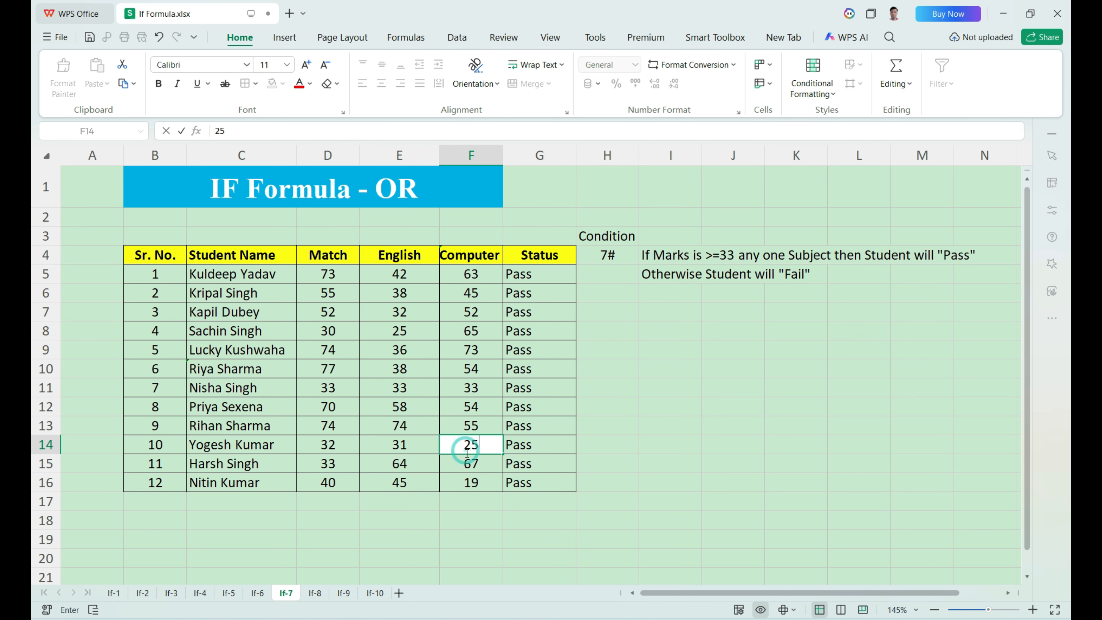
{"action": "key", "text": "Return"}
{"action": "left_click", "coordinate": [541, 454]}
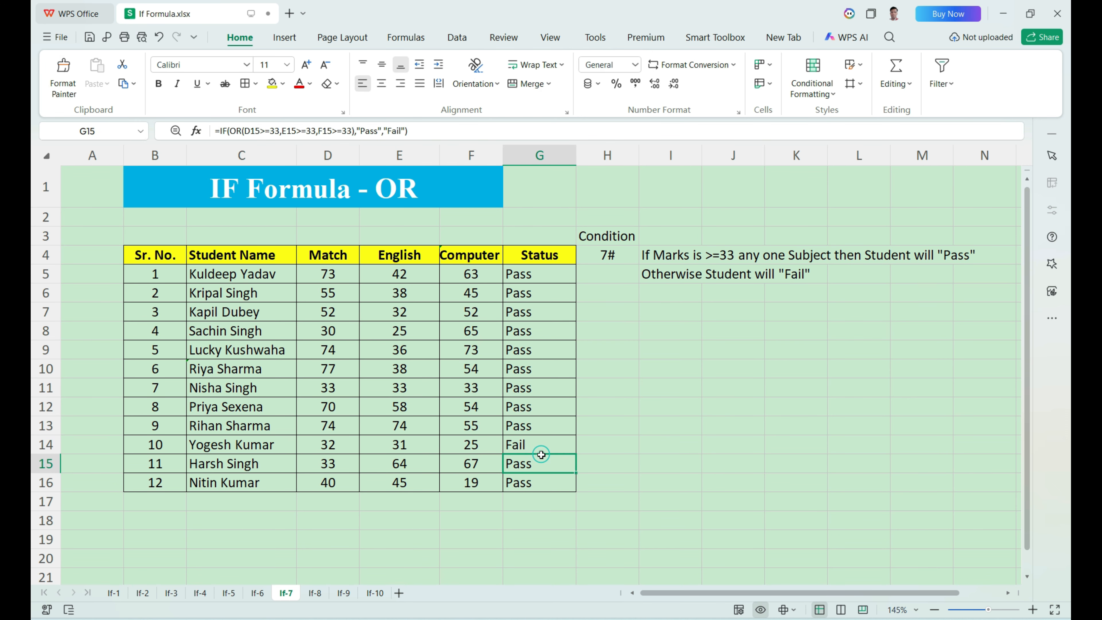
{"action": "left_click", "coordinate": [540, 447]}
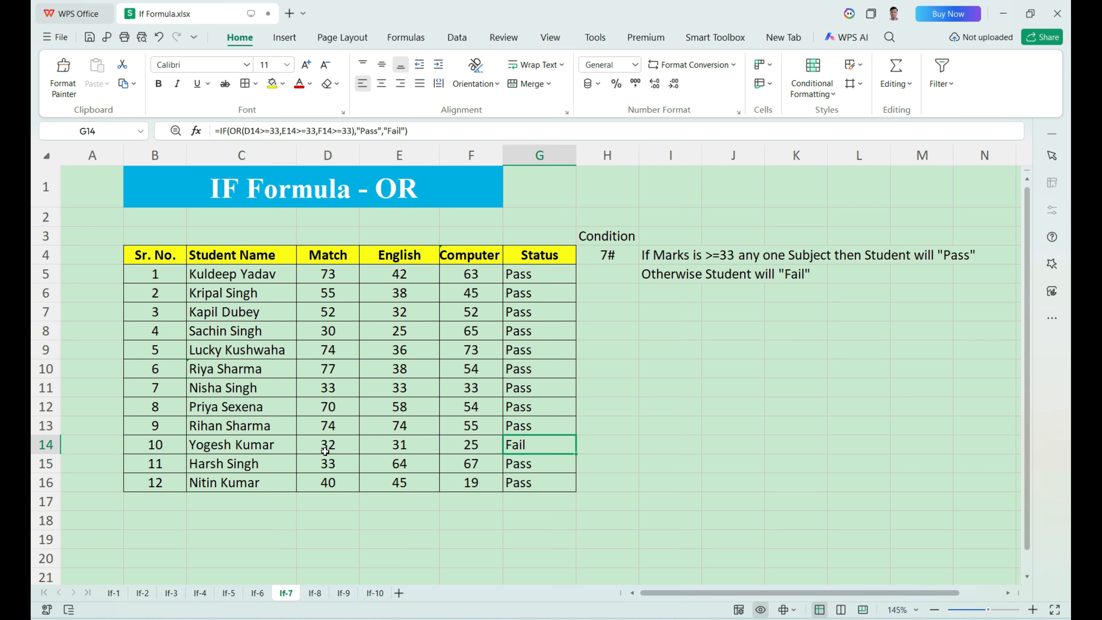
{"action": "left_click_drag", "start_coordinate": [325, 451], "coordinate": [477, 450]}
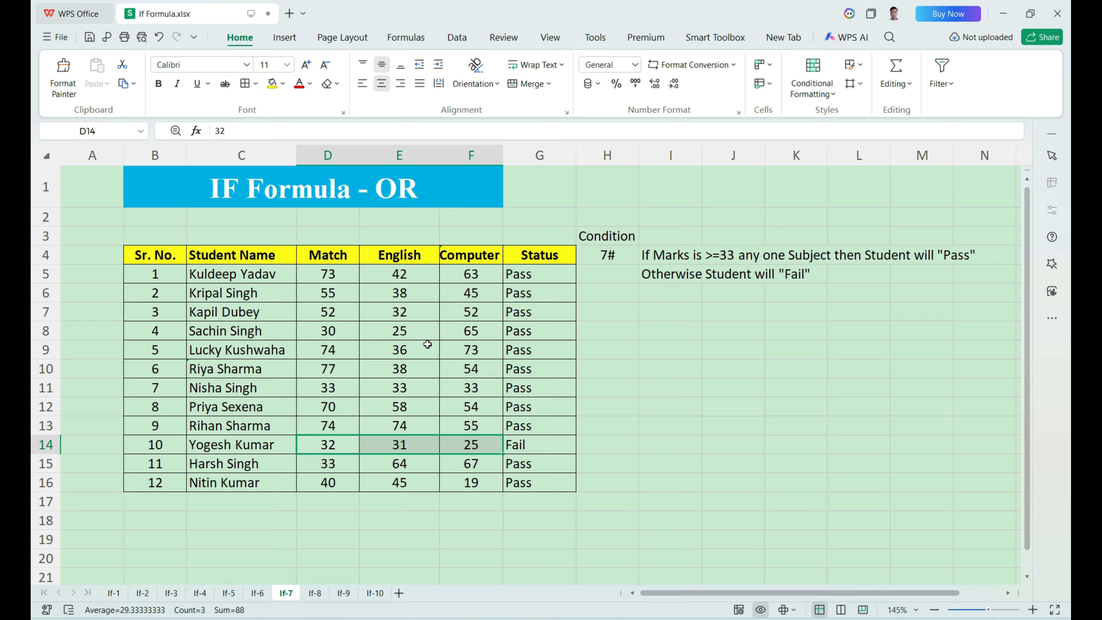
Set the Match mark in D14 to 33 and check the Status in G14
{"action": "left_click", "coordinate": [349, 444]}
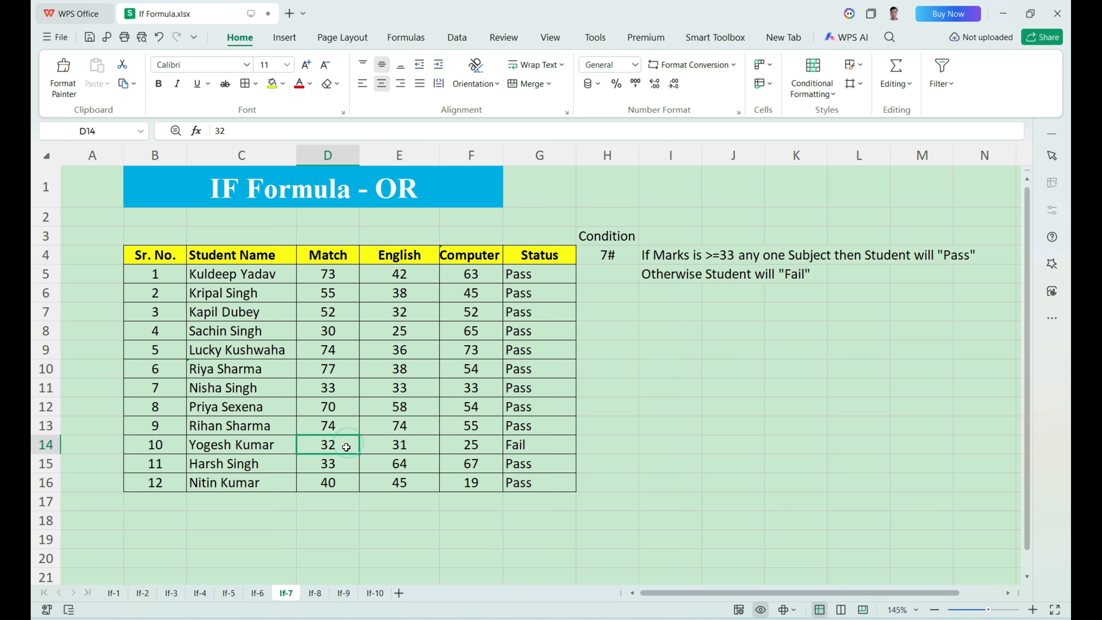
{"action": "type", "text": "3"}
{"action": "key", "text": "Return"}
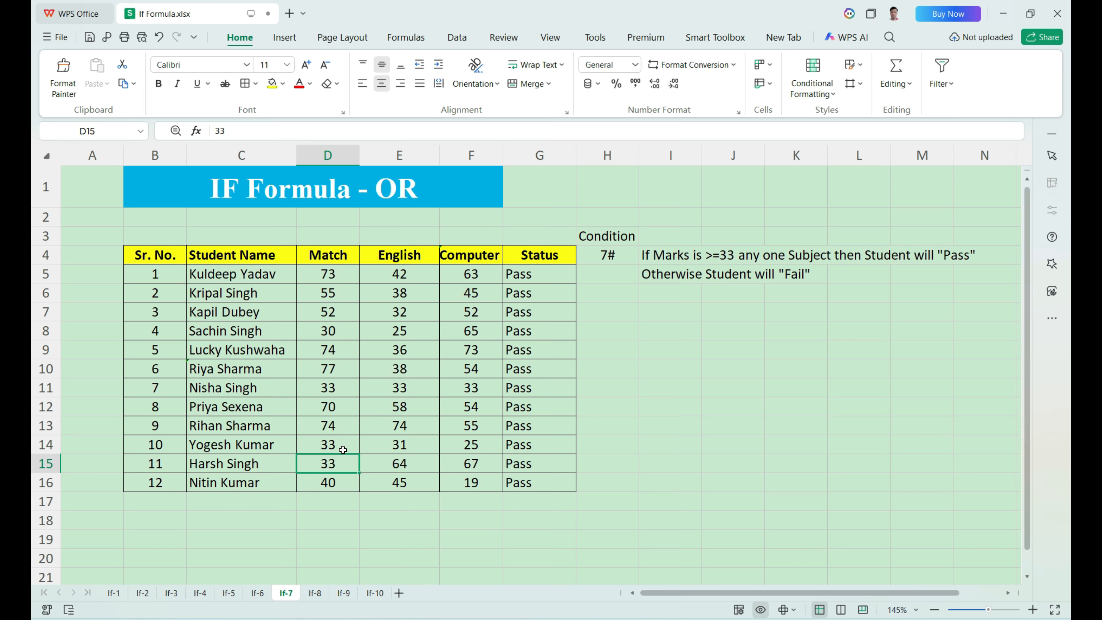
{"action": "left_click", "coordinate": [559, 450]}
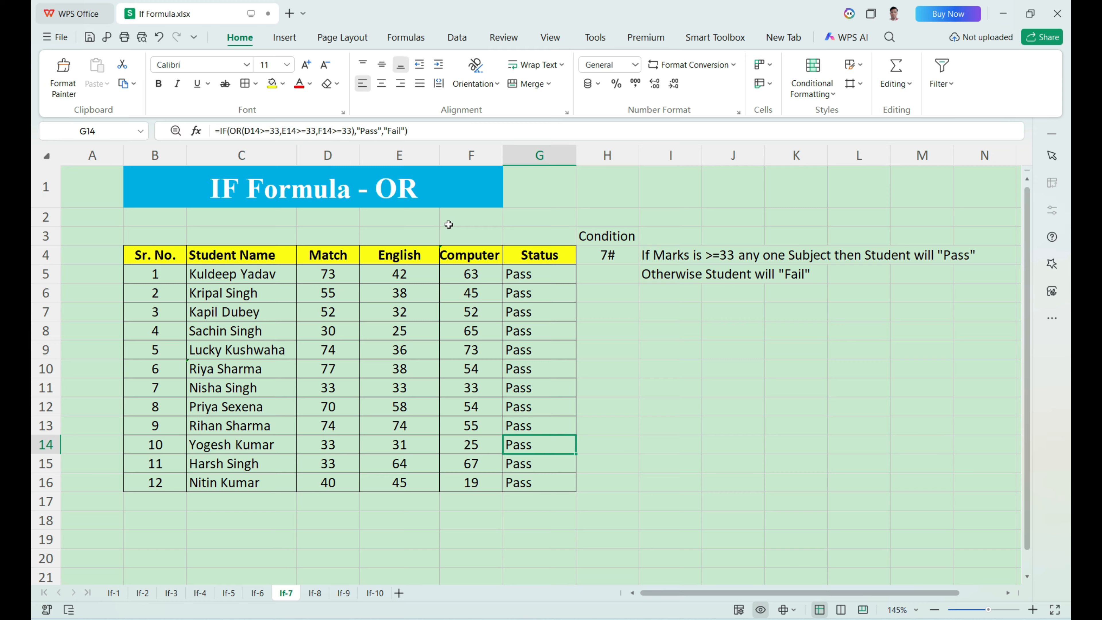
Review the three mark columns on sheet If-7, and compare them with the IF-AND marks and row 7 Status on sheet If-6
{"action": "left_click_drag", "start_coordinate": [333, 269], "coordinate": [330, 478]}
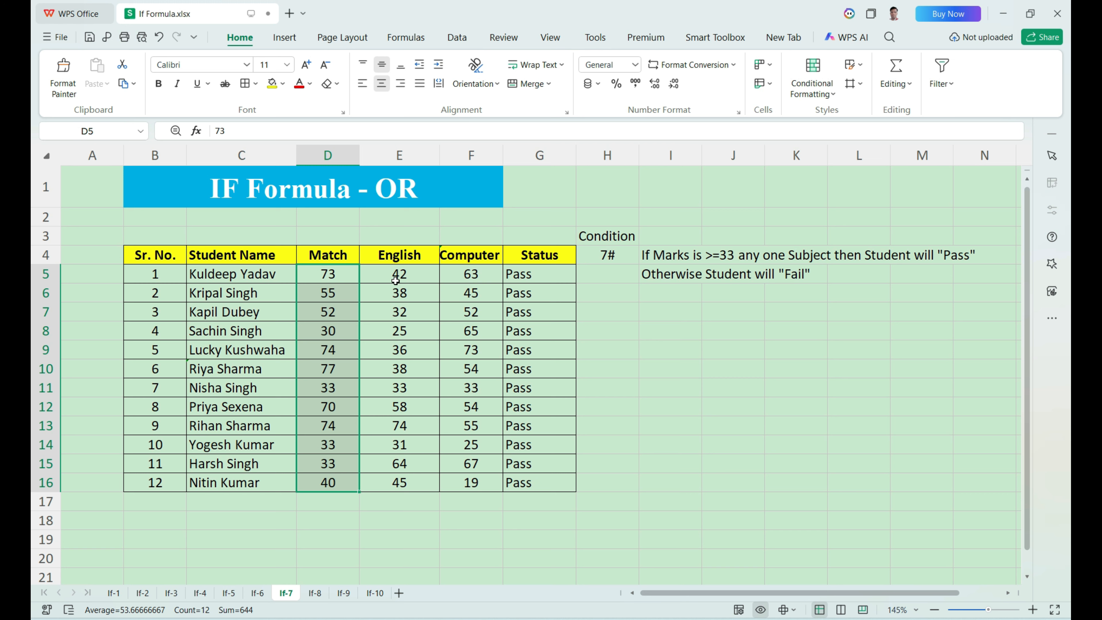
{"action": "left_click_drag", "start_coordinate": [397, 277], "coordinate": [396, 477]}
{"action": "left_click_drag", "start_coordinate": [475, 270], "coordinate": [477, 481]}
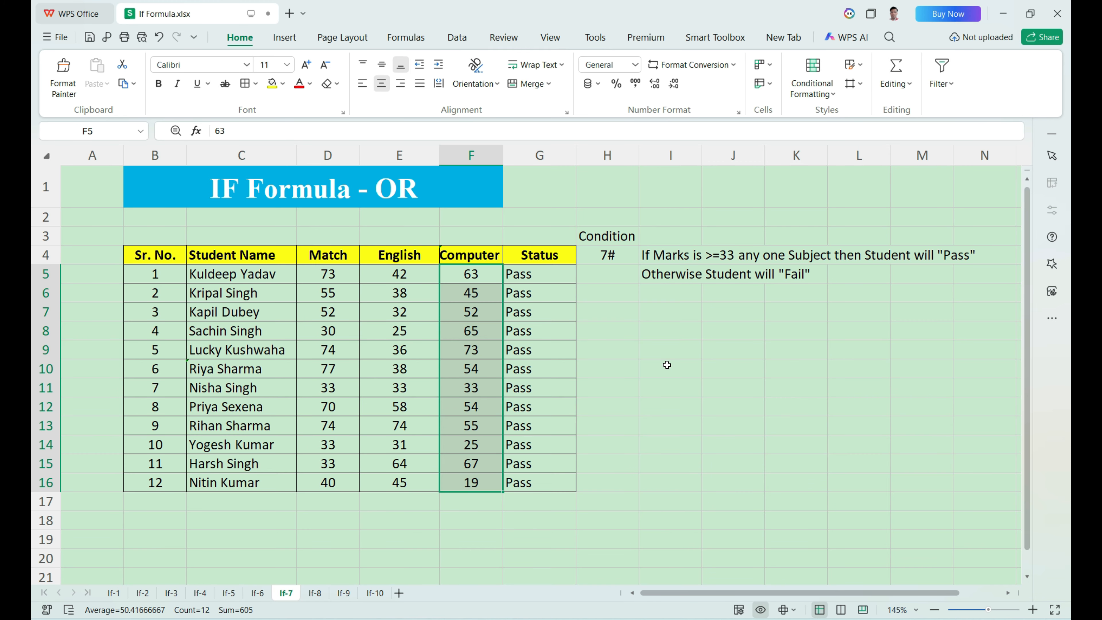
{"action": "left_click", "coordinate": [258, 592]}
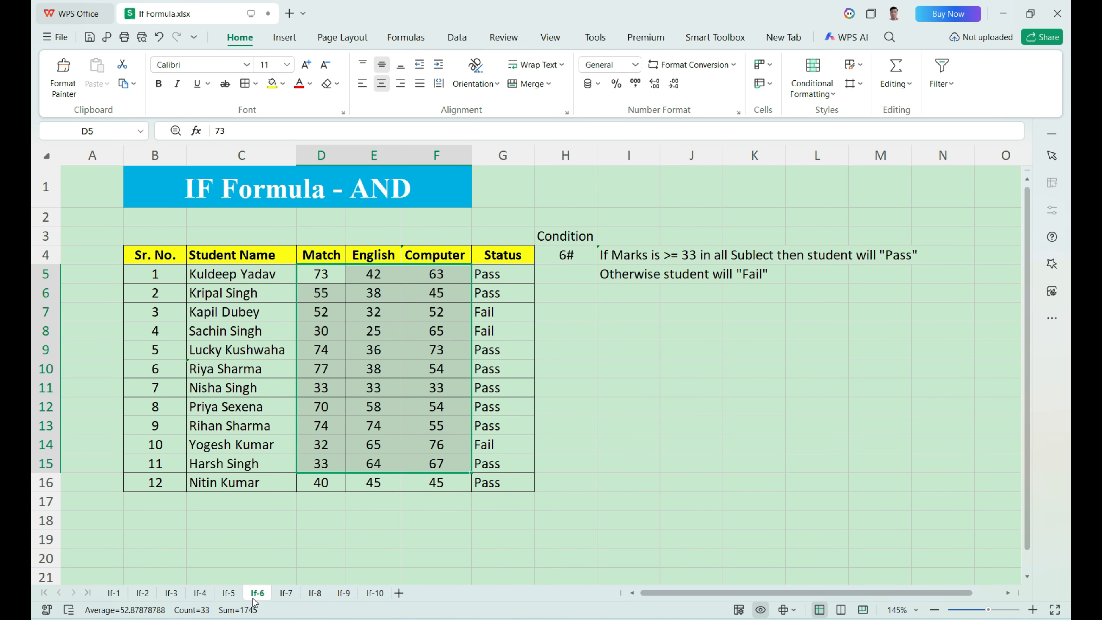
{"action": "left_click_drag", "start_coordinate": [316, 276], "coordinate": [321, 481]}
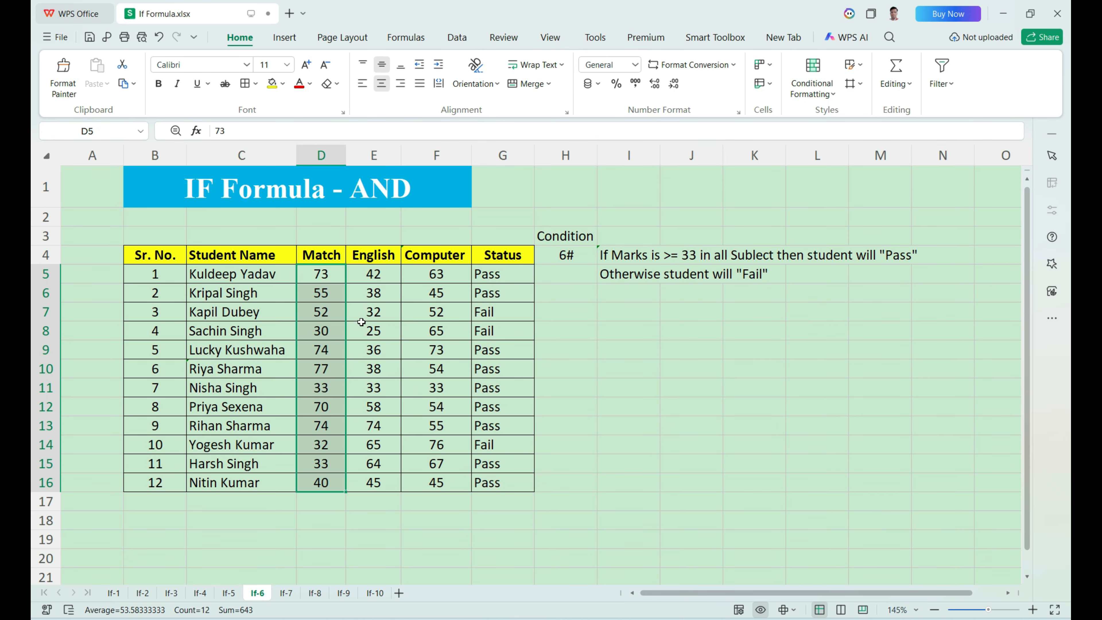
{"action": "left_click_drag", "start_coordinate": [378, 274], "coordinate": [376, 482]}
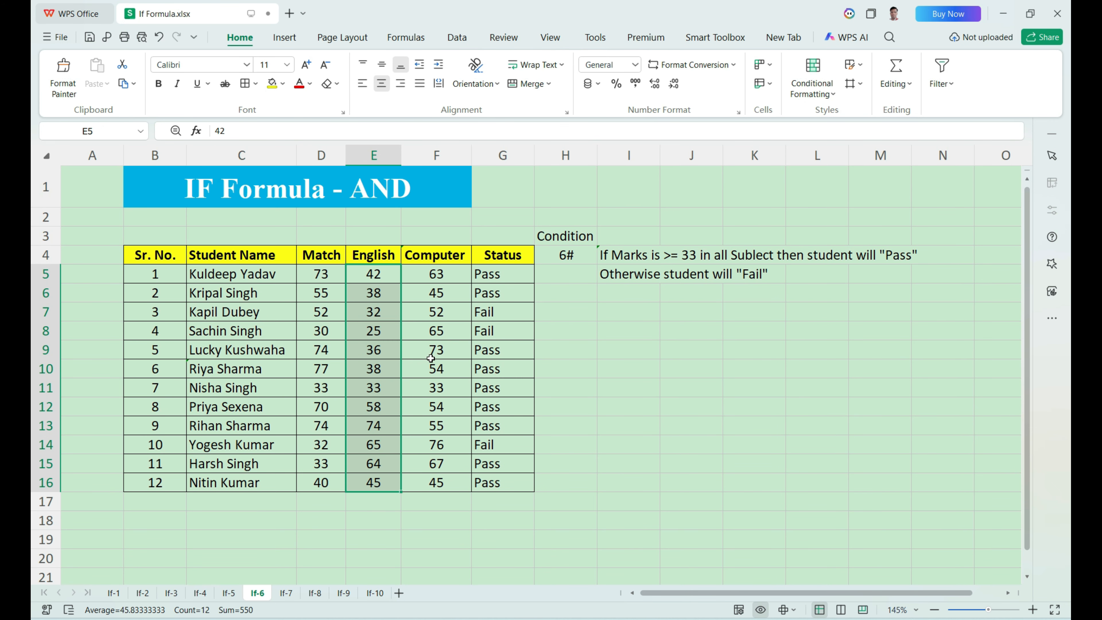
{"action": "left_click", "coordinate": [430, 273]}
{"action": "left_click_drag", "start_coordinate": [431, 272], "coordinate": [436, 484]}
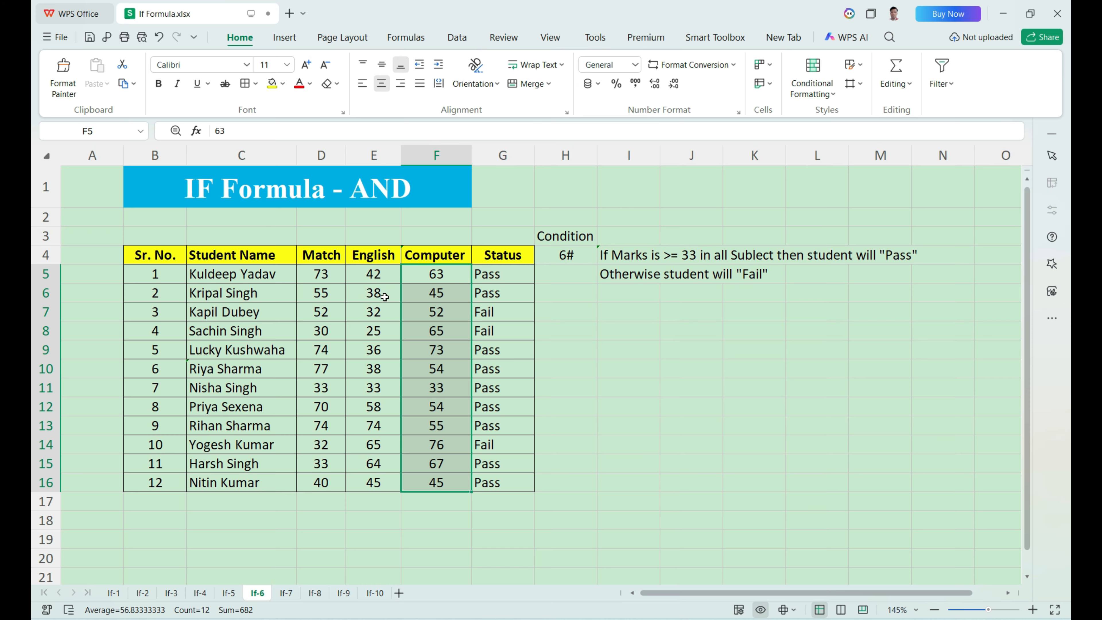
{"action": "left_click", "coordinate": [325, 281]}
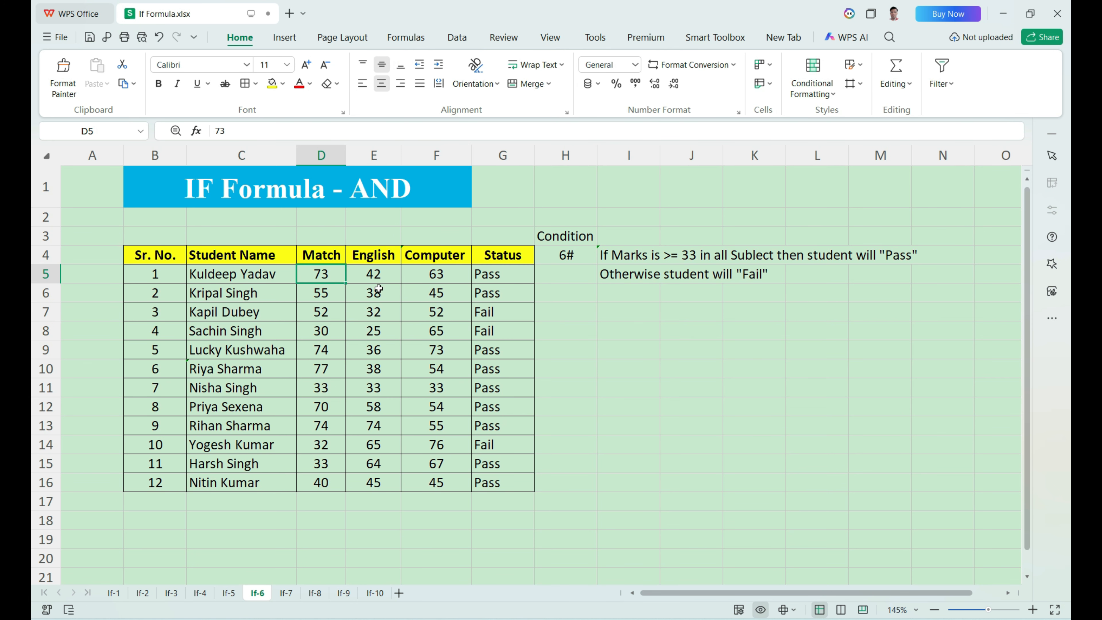
{"action": "left_click", "coordinate": [371, 311]}
{"action": "left_click", "coordinate": [502, 308]}
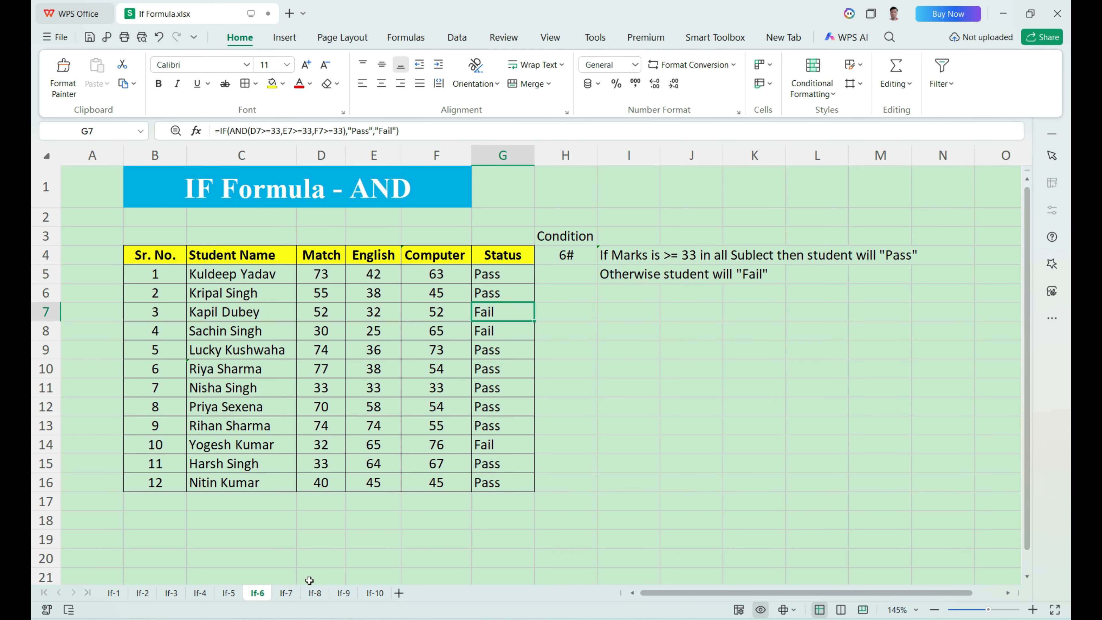
Return to sheet If-7 and review the marks in D5:F16 against the Status column
{"action": "left_click", "coordinate": [292, 597]}
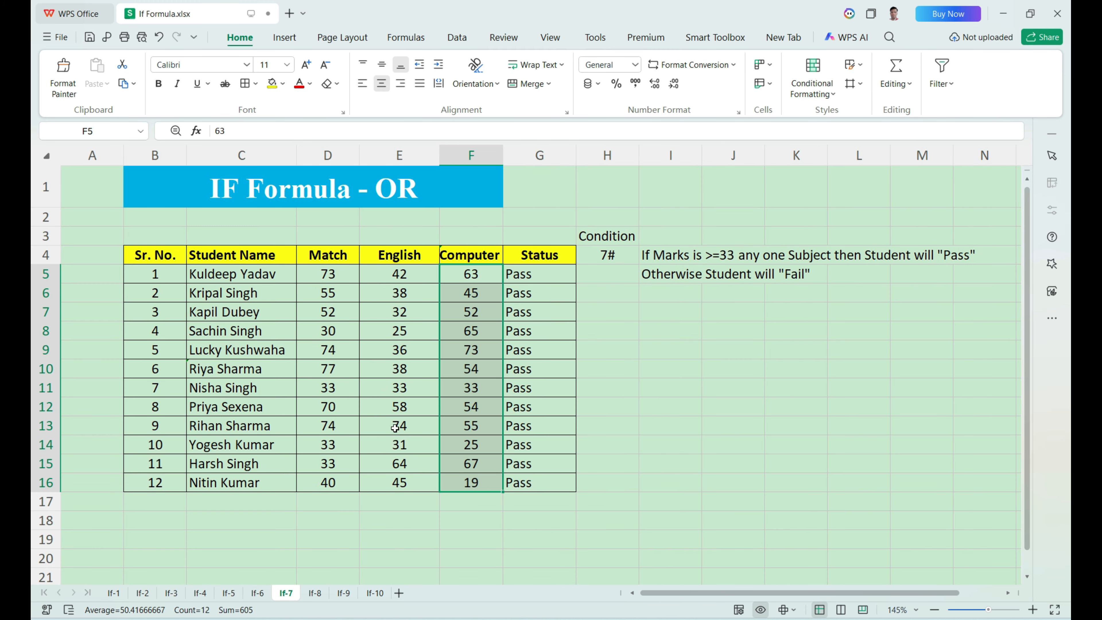
{"action": "left_click_drag", "start_coordinate": [326, 275], "coordinate": [445, 475]}
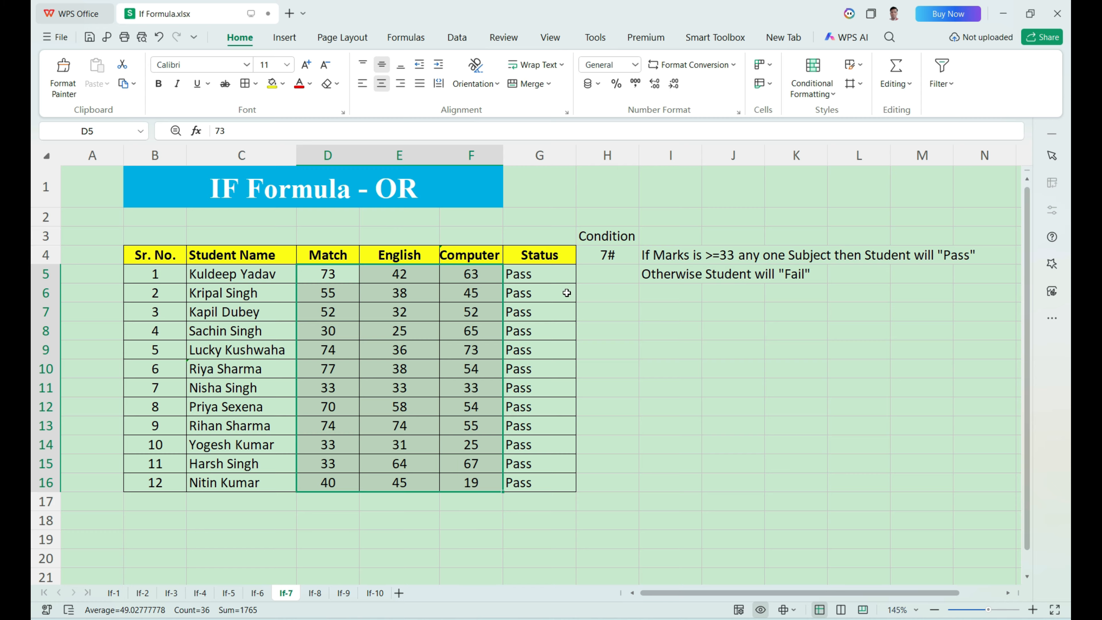
{"action": "left_click_drag", "start_coordinate": [563, 279], "coordinate": [547, 384]}
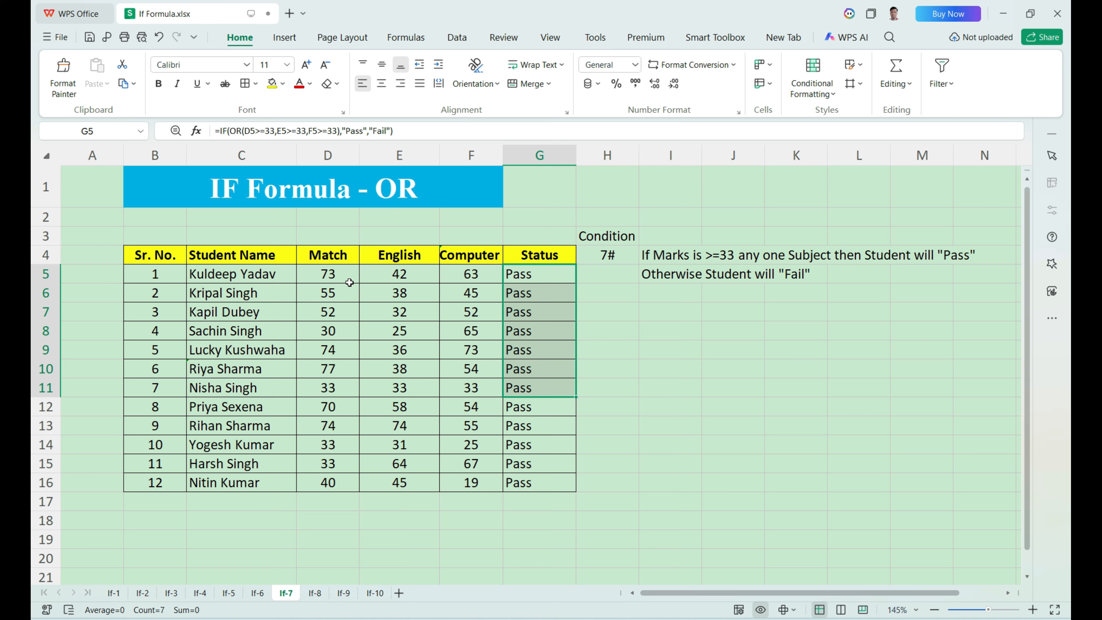
Compare the subject marks of the first students on sheet If-7 with the Status results in G5:G16
{"action": "left_click_drag", "start_coordinate": [347, 282], "coordinate": [393, 278]}
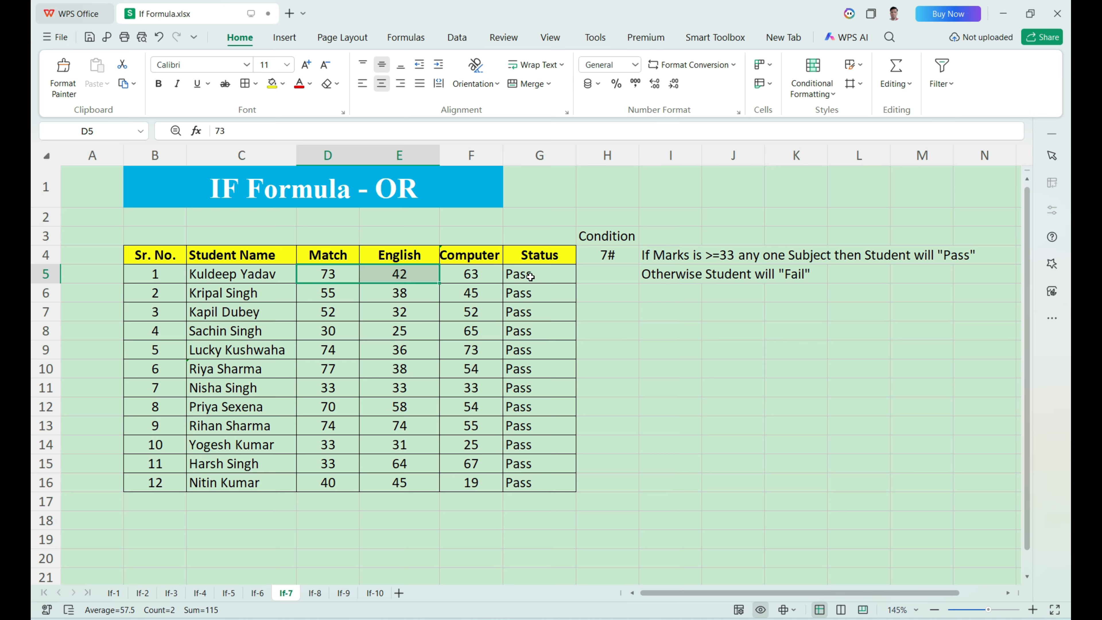
{"action": "left_click", "coordinate": [530, 277]}
{"action": "left_click", "coordinate": [469, 291]}
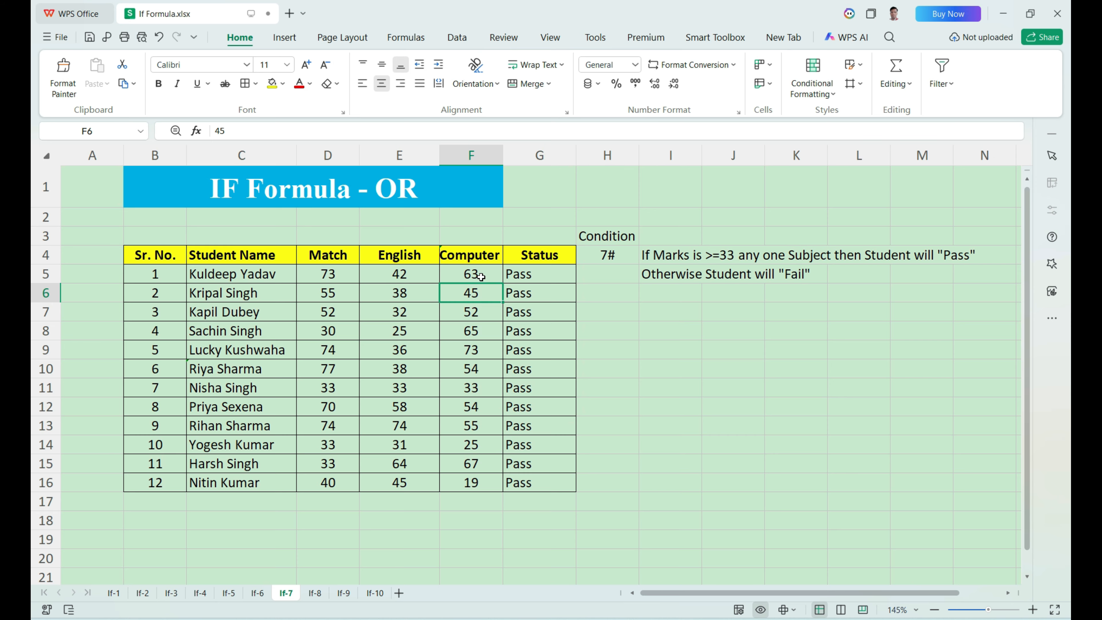
{"action": "left_click_drag", "start_coordinate": [529, 274], "coordinate": [522, 478]}
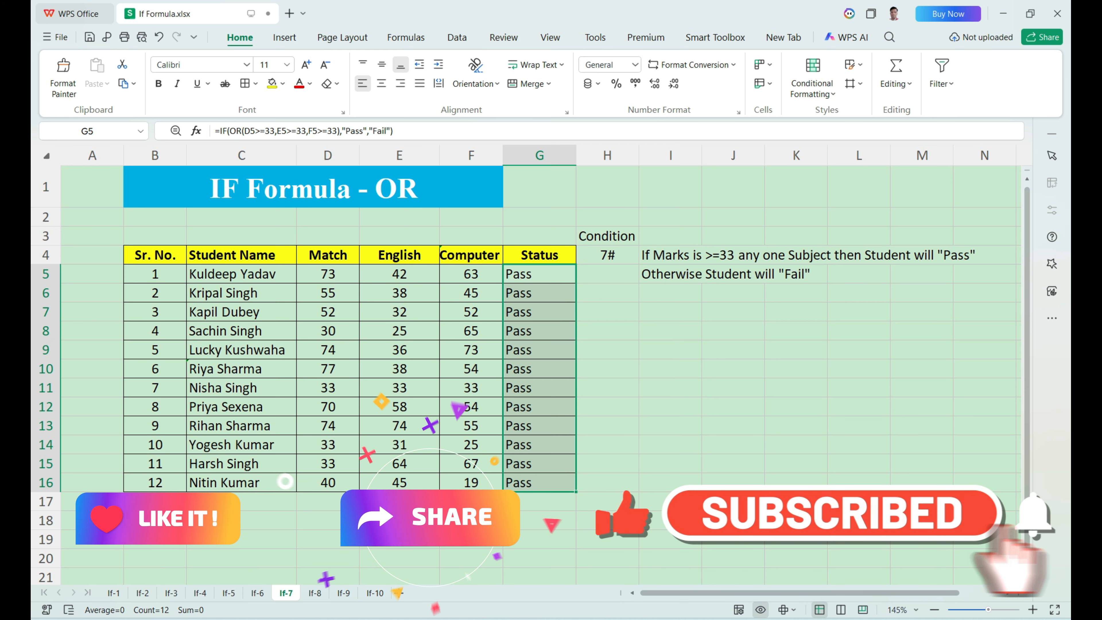
Open sheet If-8 and review the Sales figures, the incentive rates in I6:I8 and the Incentive column F4:F15
{"action": "left_click", "coordinate": [306, 600]}
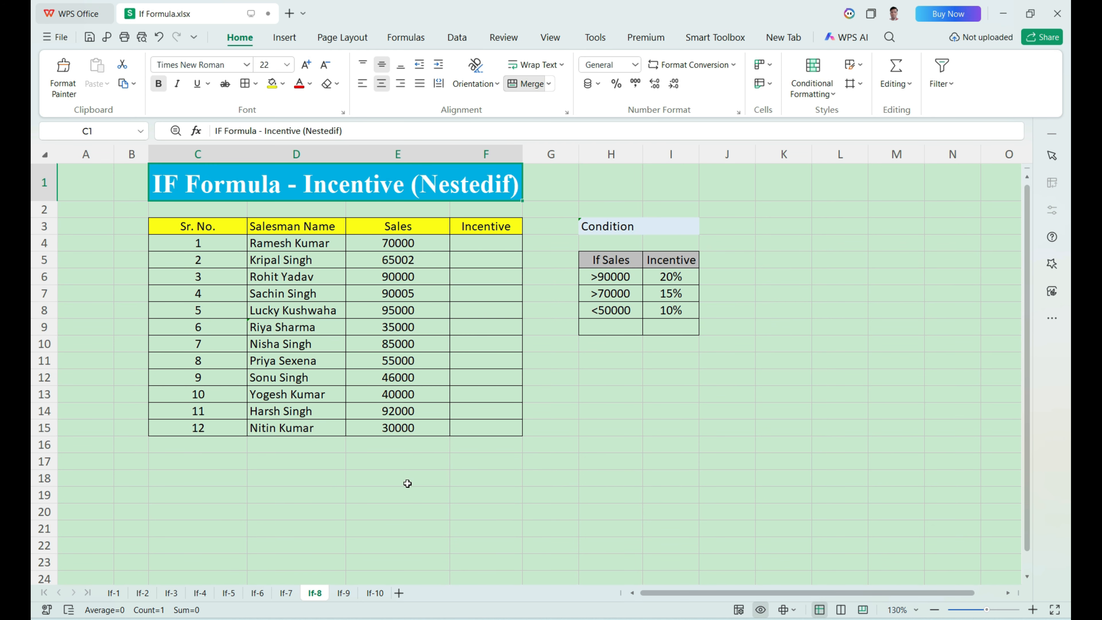
{"action": "left_click_drag", "start_coordinate": [398, 243], "coordinate": [398, 427]}
{"action": "left_click", "coordinate": [672, 274]}
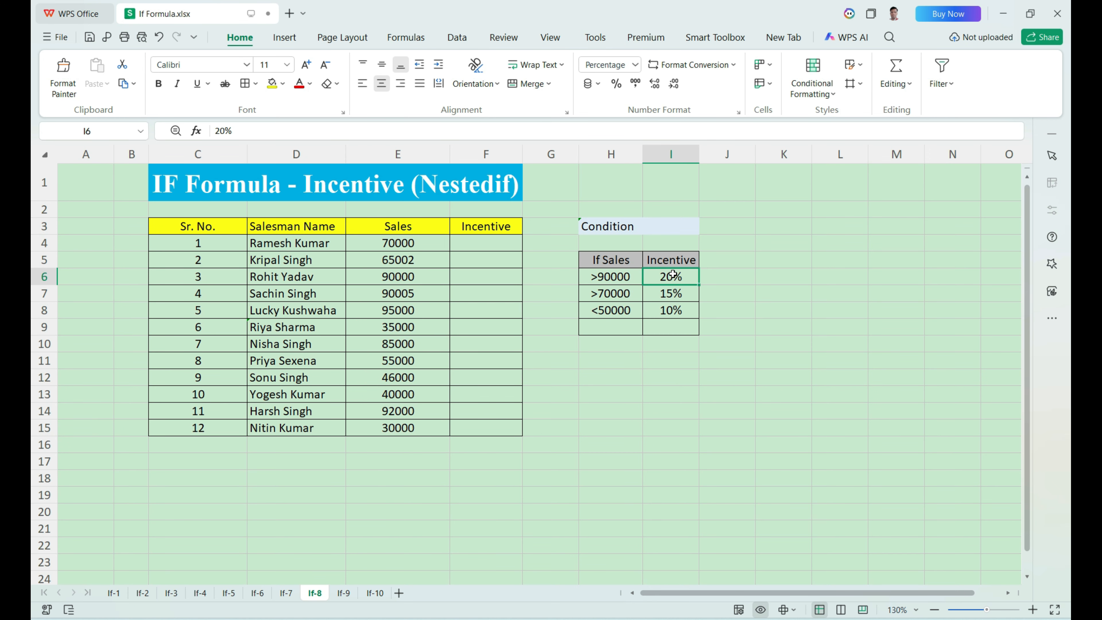
{"action": "left_click", "coordinate": [680, 295]}
{"action": "left_click", "coordinate": [679, 312]}
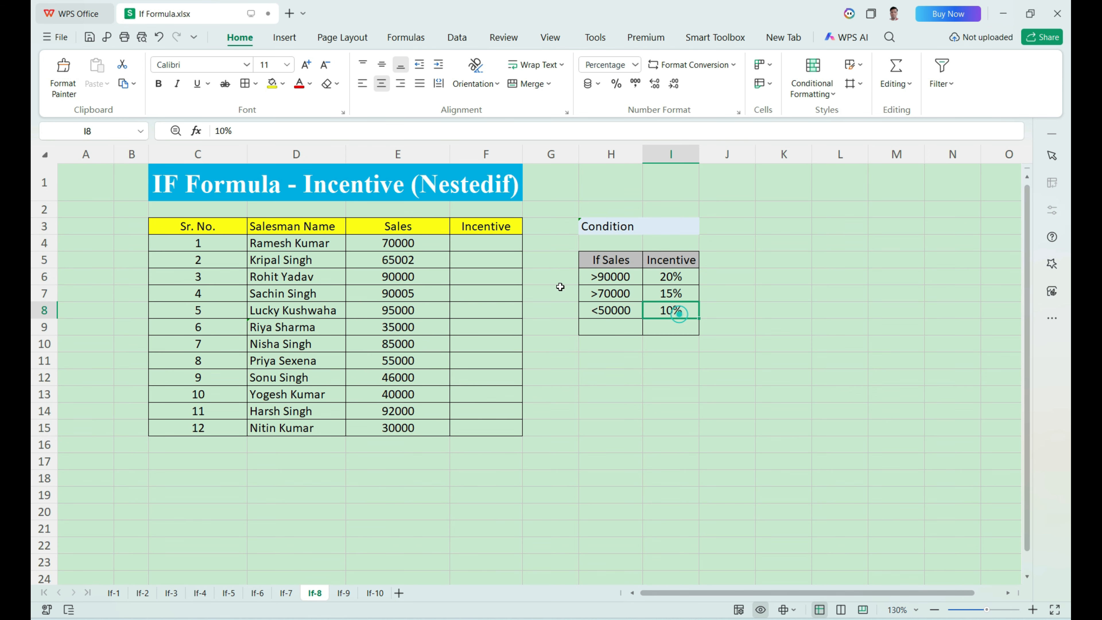
{"action": "left_click_drag", "start_coordinate": [463, 240], "coordinate": [469, 426]}
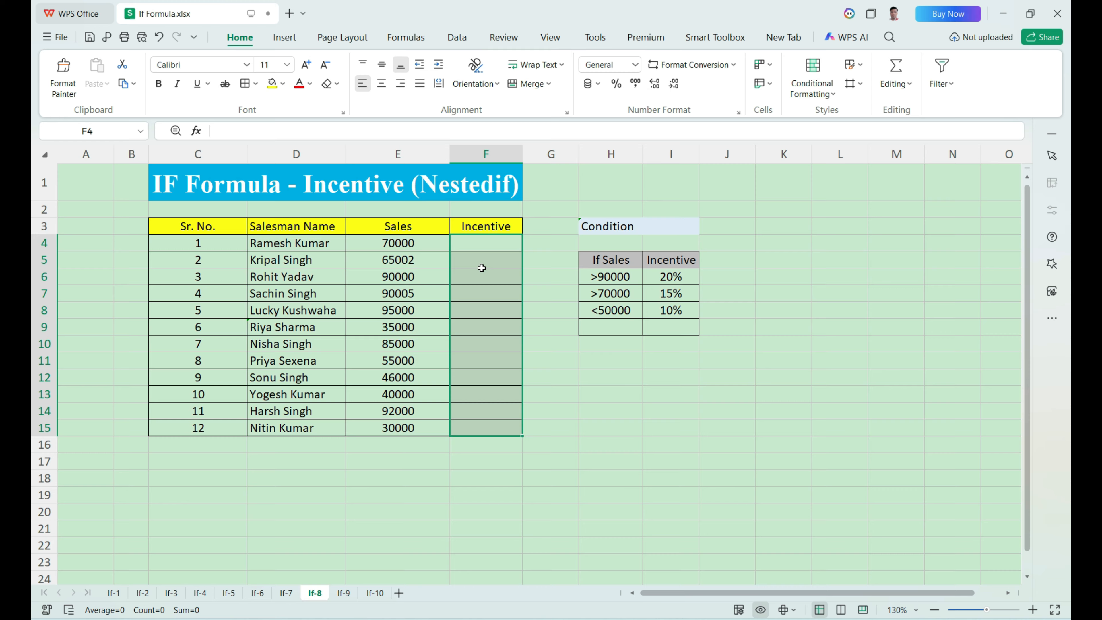
{"action": "left_click", "coordinate": [483, 246]}
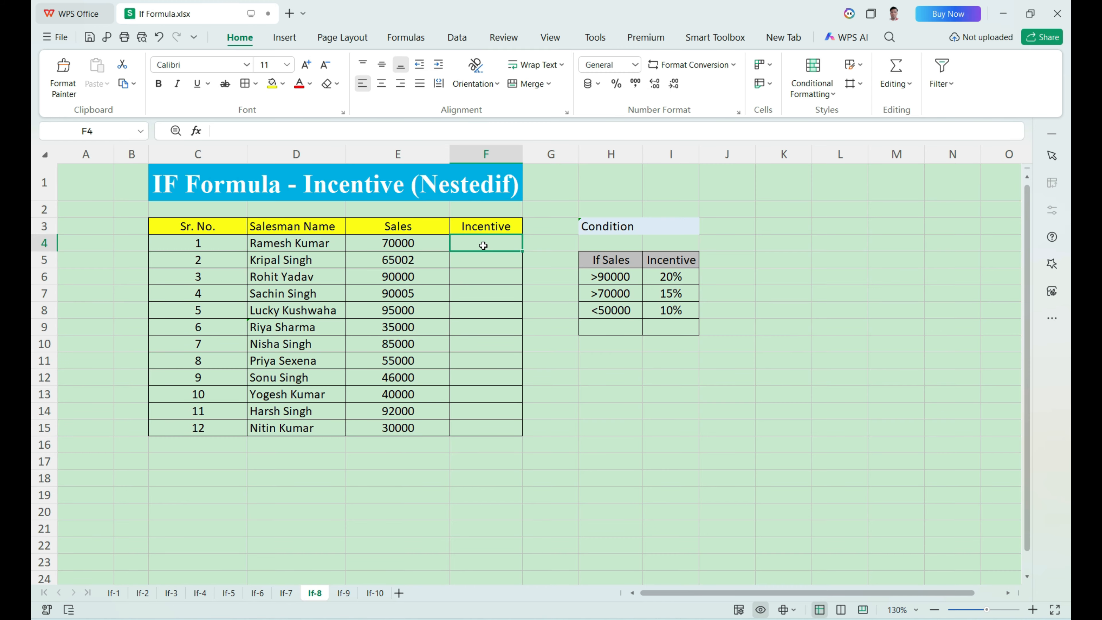
{"action": "type", "text": "=IF"}
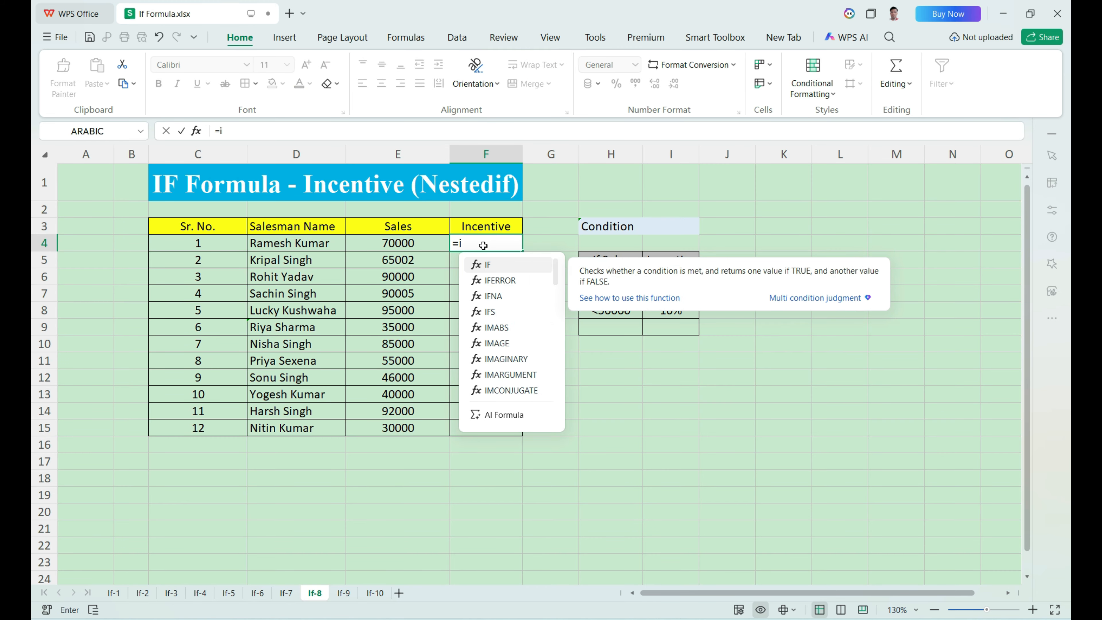
{"action": "key", "text": "Tab"}
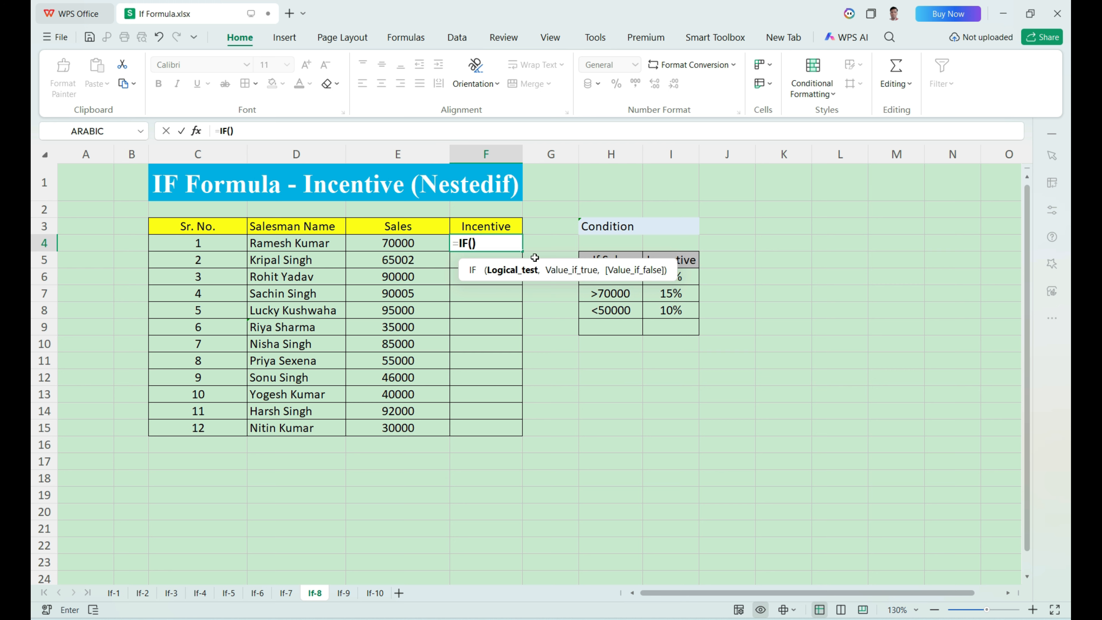
{"action": "key", "text": "BackSpace"}
{"action": "key", "text": "BackSpace"}
{"action": "key", "text": "BackSpace"}
{"action": "key", "text": "BackSpace"}
{"action": "left_click", "coordinate": [614, 390]}
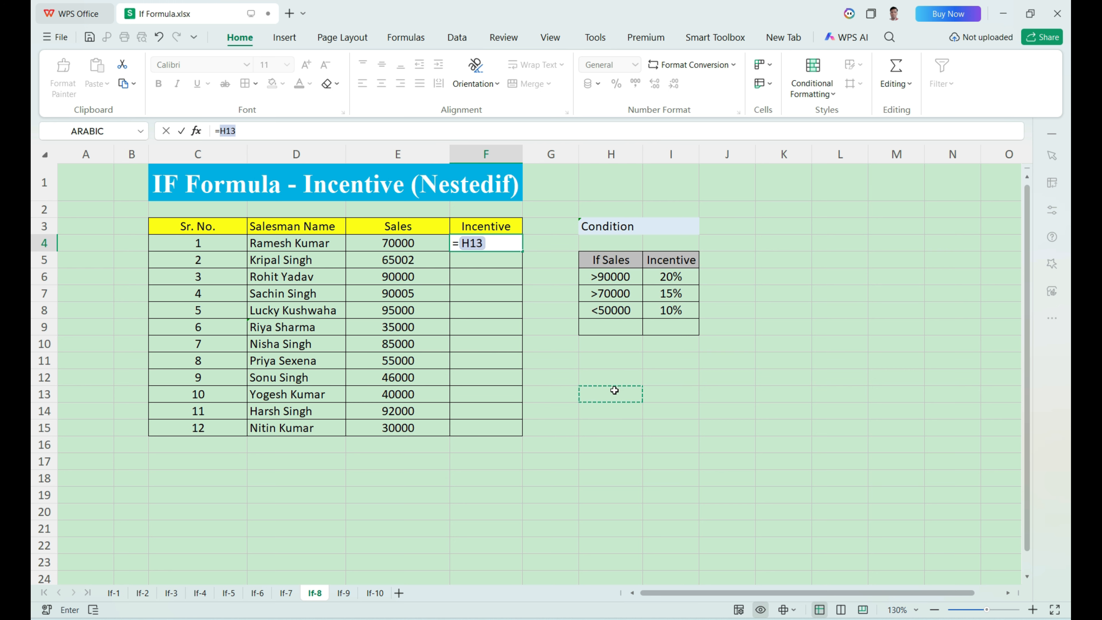
{"action": "key", "text": "BackSpace"}
{"action": "key", "text": "BackSpace"}
{"action": "key", "text": "BackSpace"}
{"action": "key", "text": "BackSpace"}
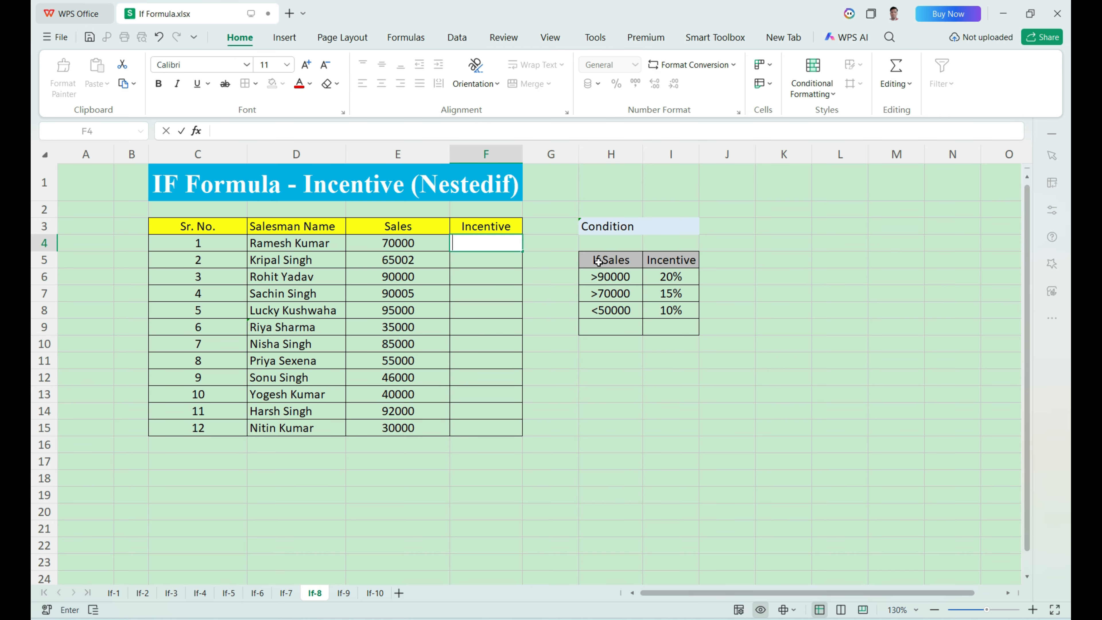
Move the sales and incentive condition table from H5:I9 down to start at H10
{"action": "left_click_drag", "start_coordinate": [599, 262], "coordinate": [670, 321]}
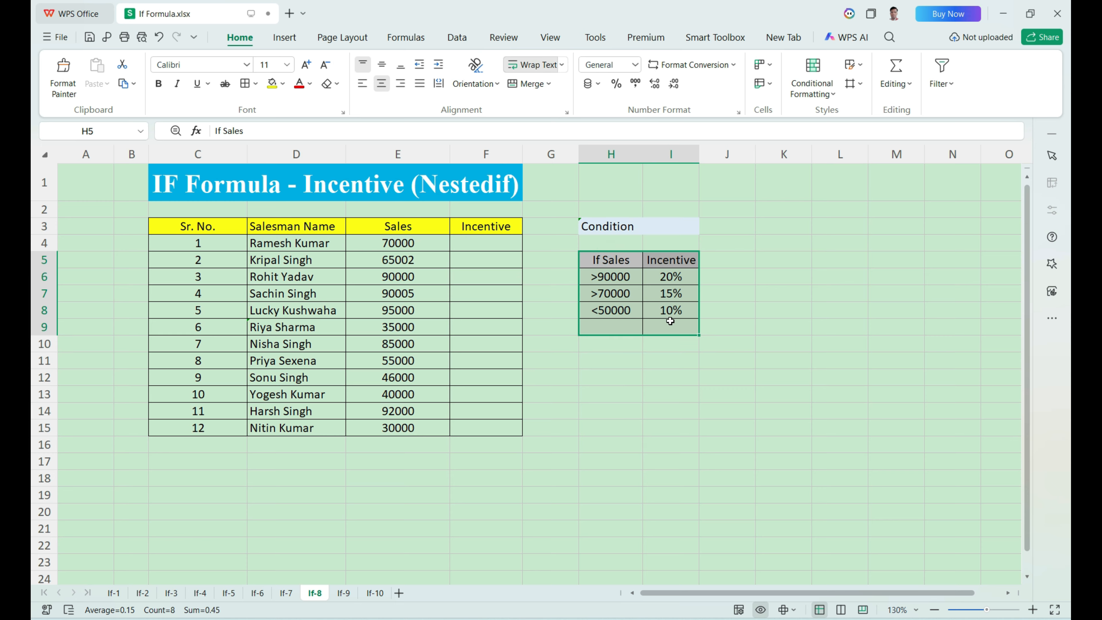
{"action": "key", "text": "ctrl+x"}
{"action": "left_click", "coordinate": [635, 345]}
{"action": "key", "text": "ctrl+v"}
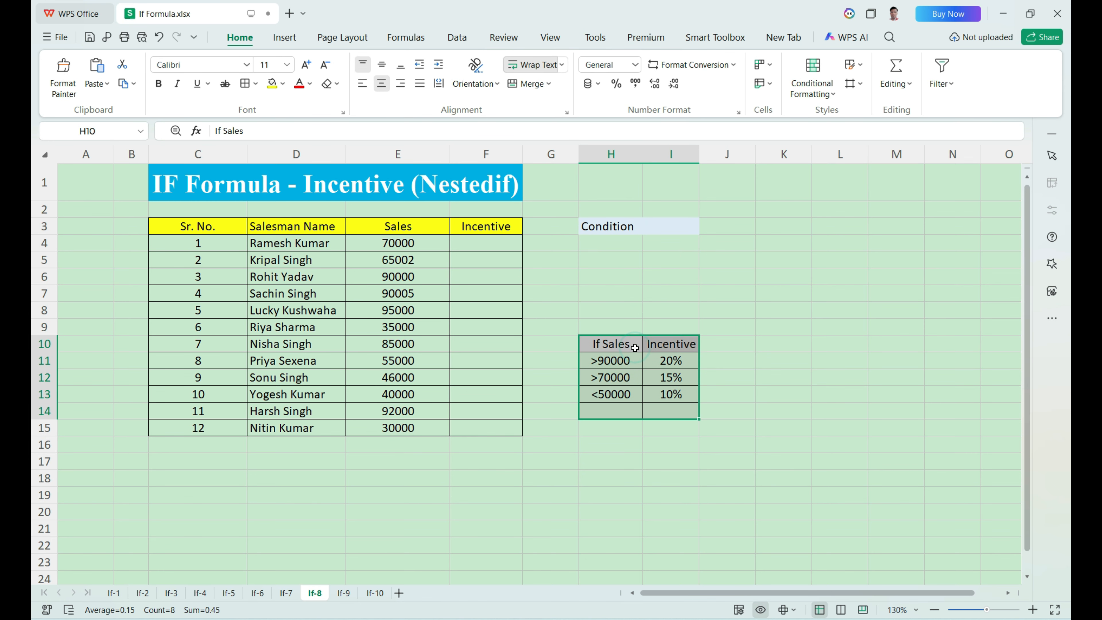
{"action": "left_click", "coordinate": [708, 373]}
Move the Condition heading from H3 to H8, above the relocated condition table
{"action": "left_click", "coordinate": [612, 226]}
{"action": "key", "text": "ctrl+c"}
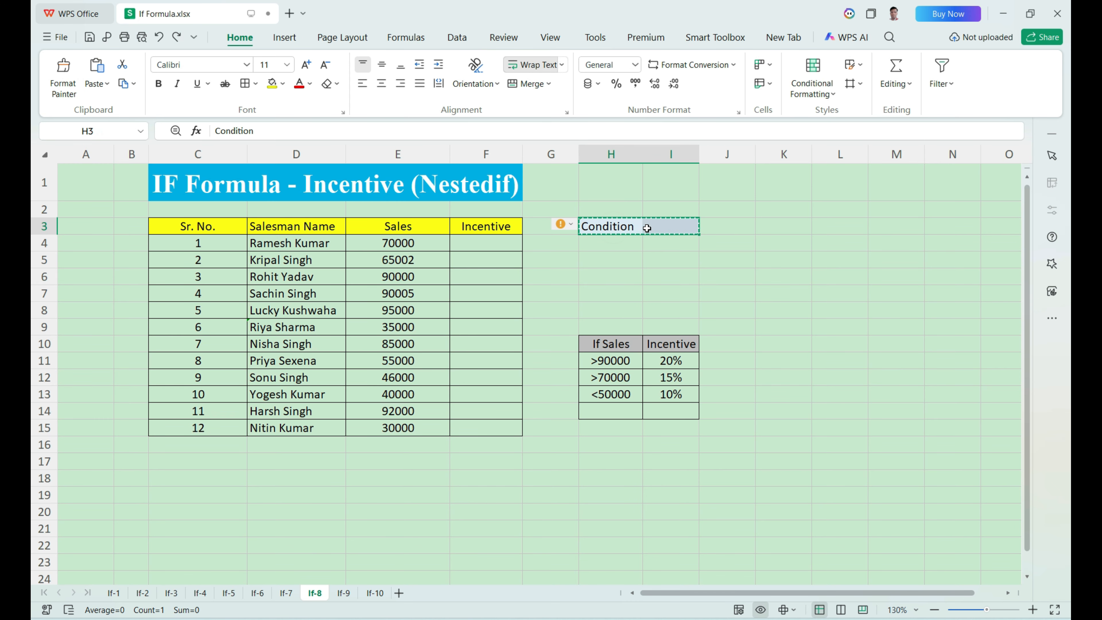
{"action": "left_click", "coordinate": [608, 311]}
{"action": "key", "text": "ctrl+v"}
{"action": "left_click", "coordinate": [758, 321]}
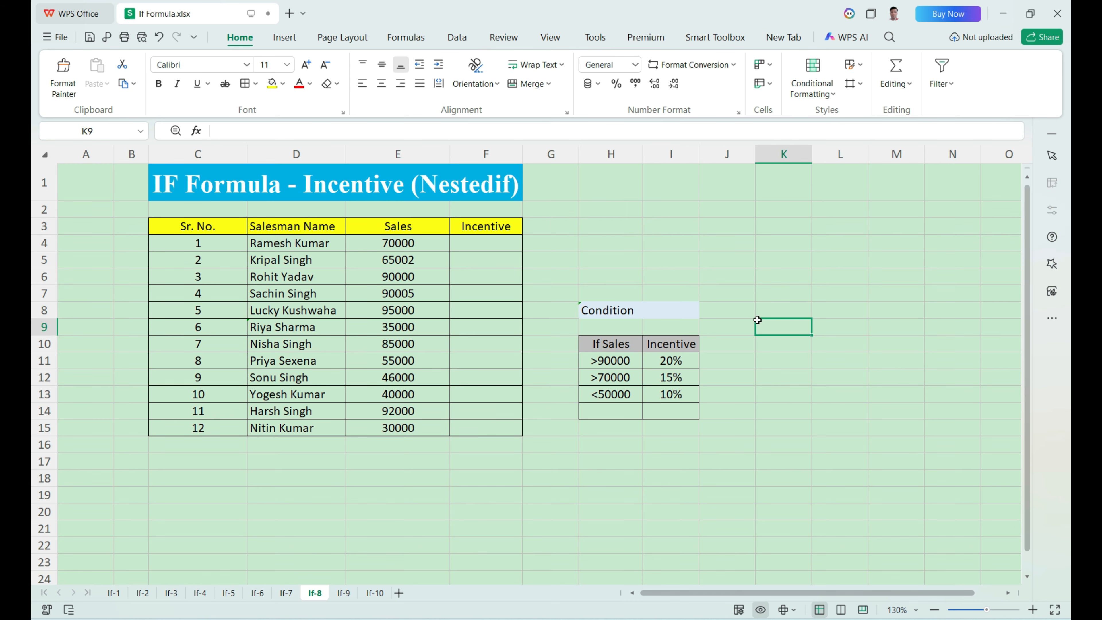
Review the Sales values in E4:E15 against the sales thresholds and incentive rates in H11:I13
{"action": "key", "text": "ctrl+Up"}
{"action": "left_click_drag", "start_coordinate": [370, 250], "coordinate": [369, 428]}
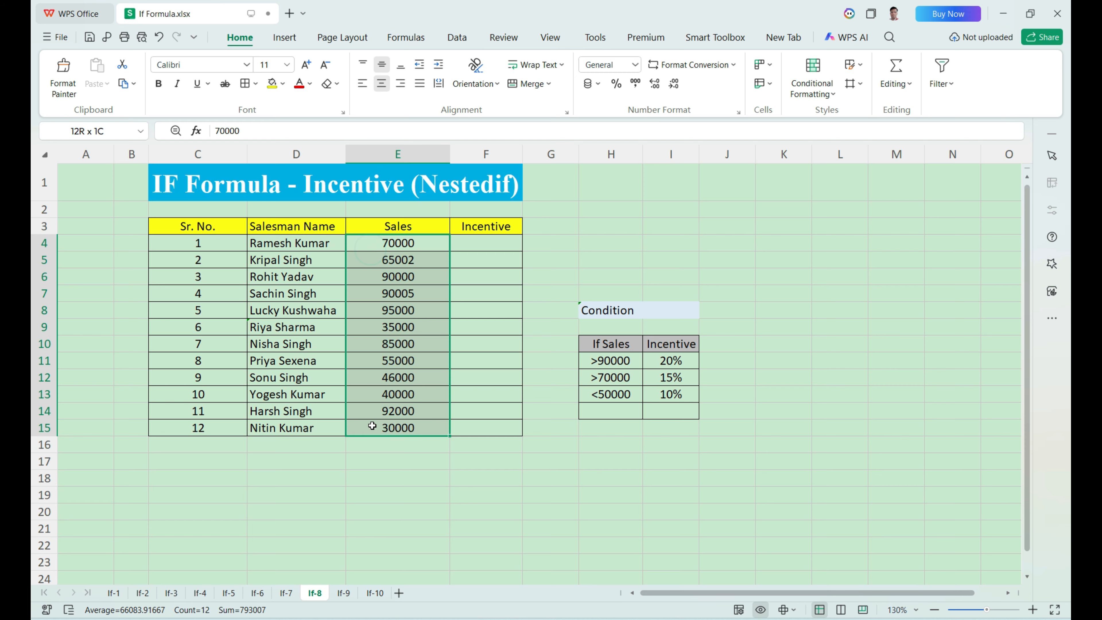
{"action": "left_click", "coordinate": [627, 360]}
{"action": "left_click", "coordinate": [673, 363]}
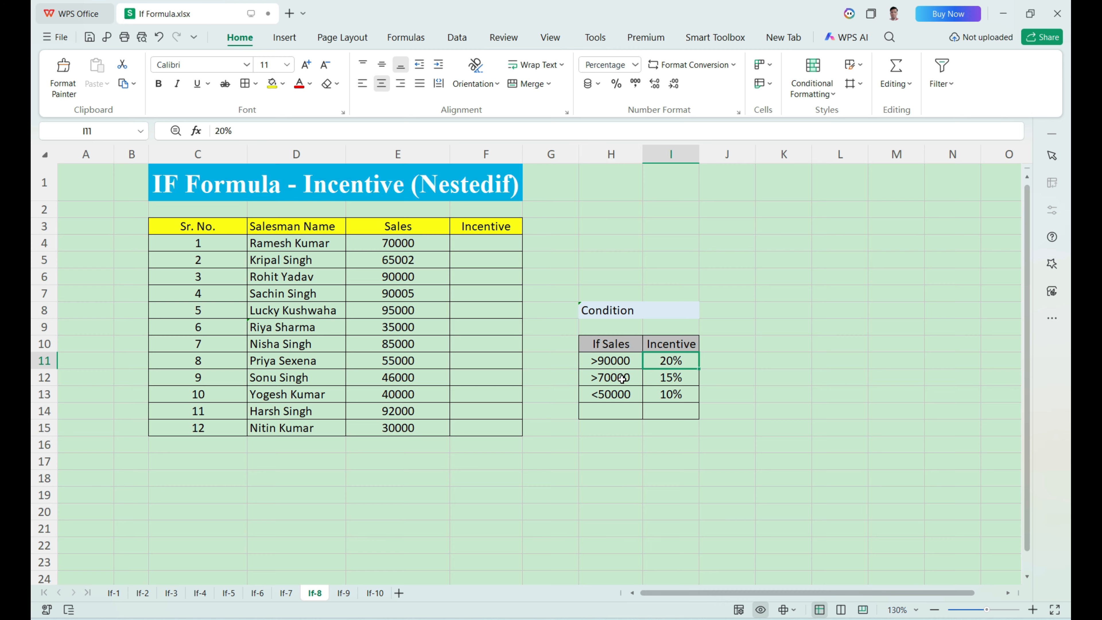
{"action": "left_click", "coordinate": [672, 379]}
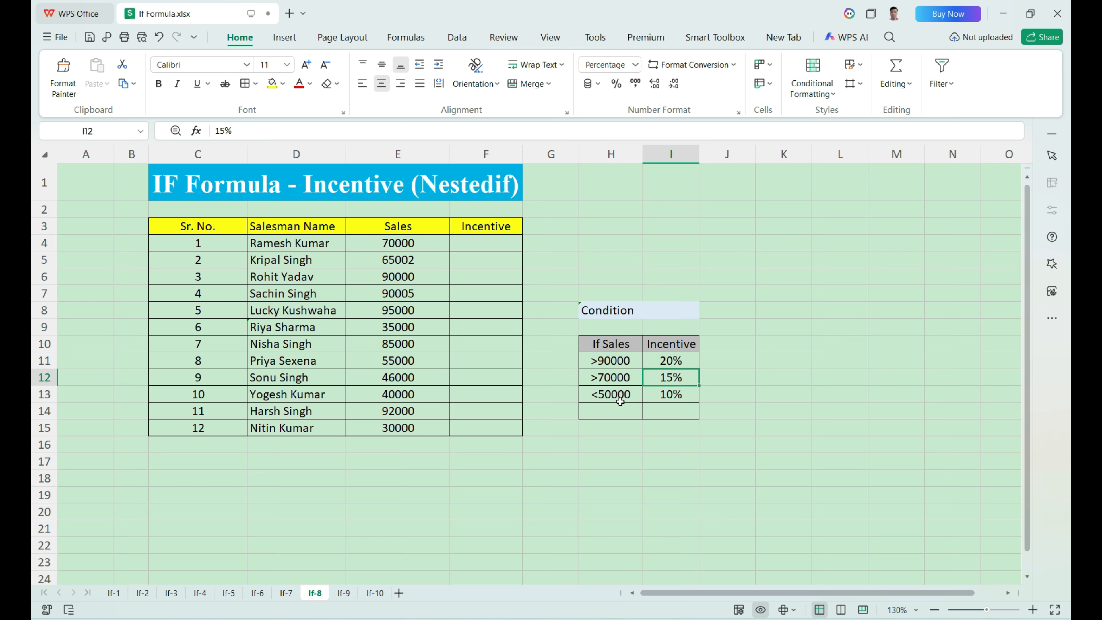
{"action": "left_click", "coordinate": [684, 400]}
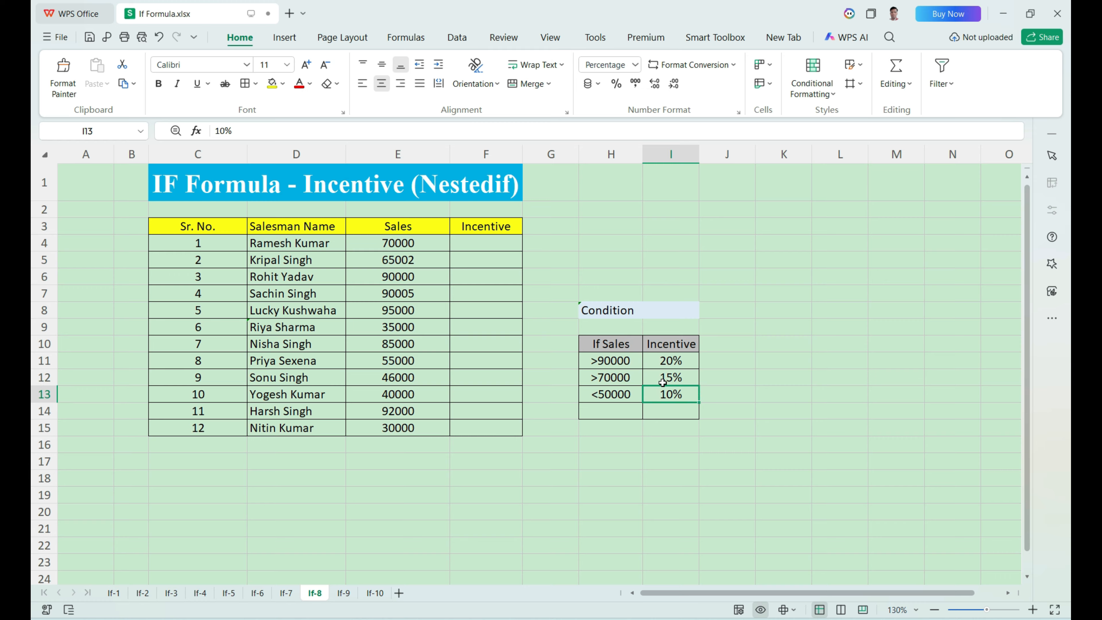
{"action": "left_click_drag", "start_coordinate": [603, 363], "coordinate": [602, 382]}
{"action": "left_click_drag", "start_coordinate": [670, 364], "coordinate": [671, 378]}
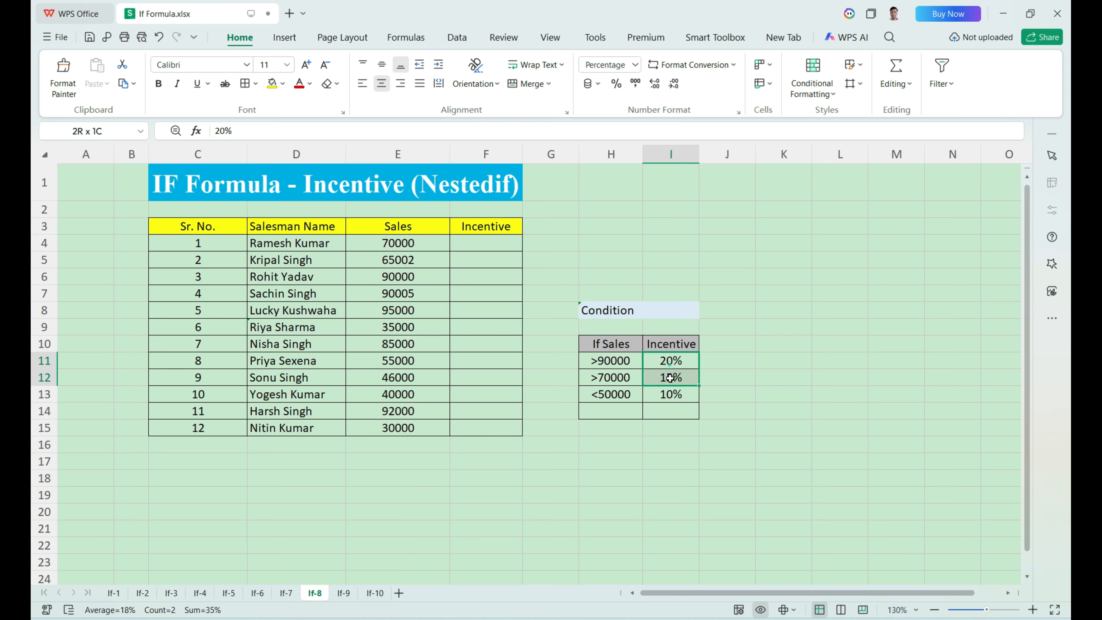
Start an IF formula in F4 with the logical test E4>90000
{"action": "left_click", "coordinate": [485, 248]}
{"action": "type", "text": "="}
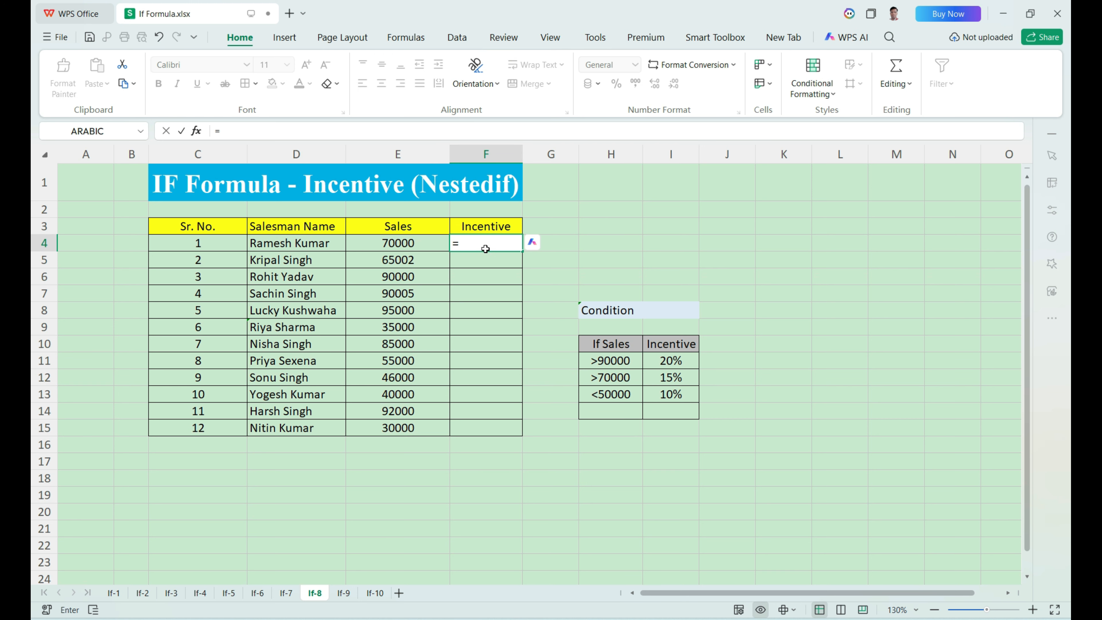
{"action": "type", "text": "IF("}
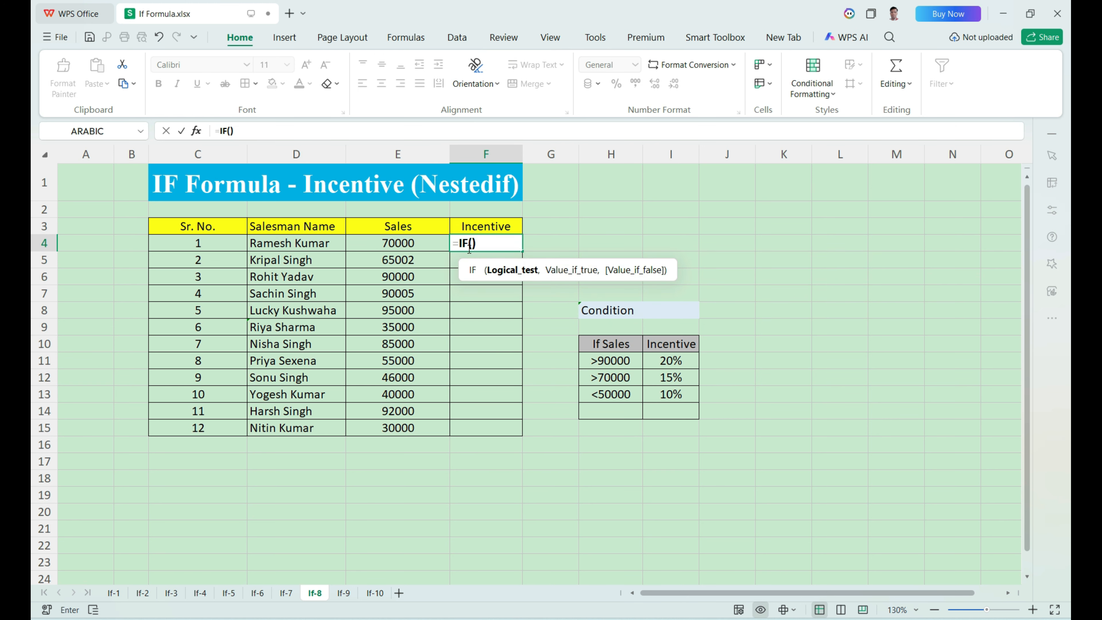
{"action": "left_click", "coordinate": [397, 247]}
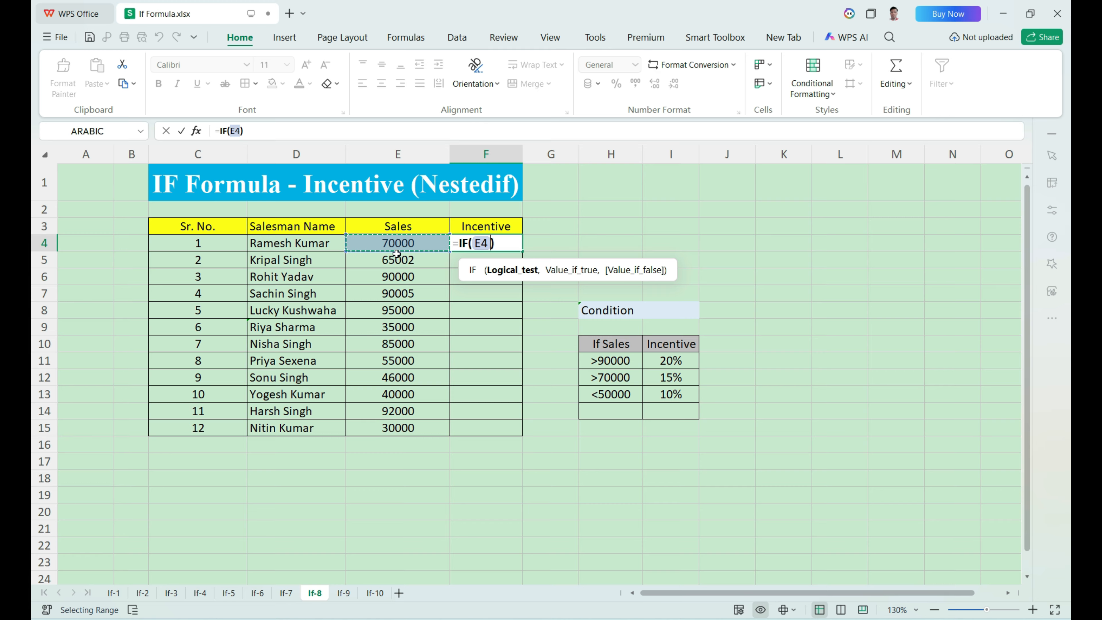
{"action": "type", "text": ">90000"}
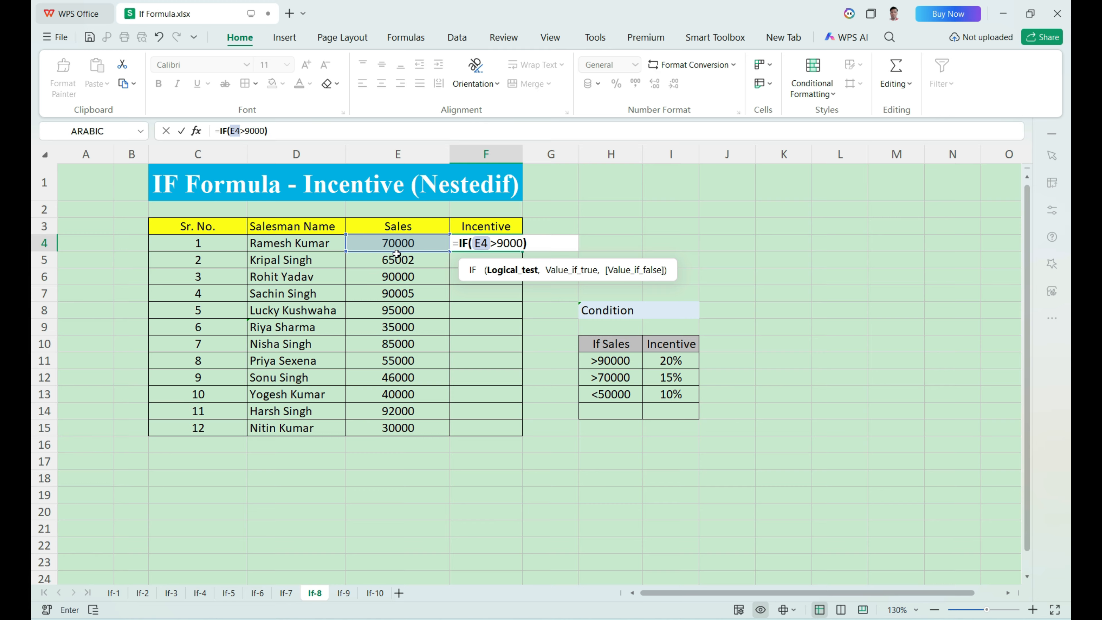
{"action": "type", "text": ","}
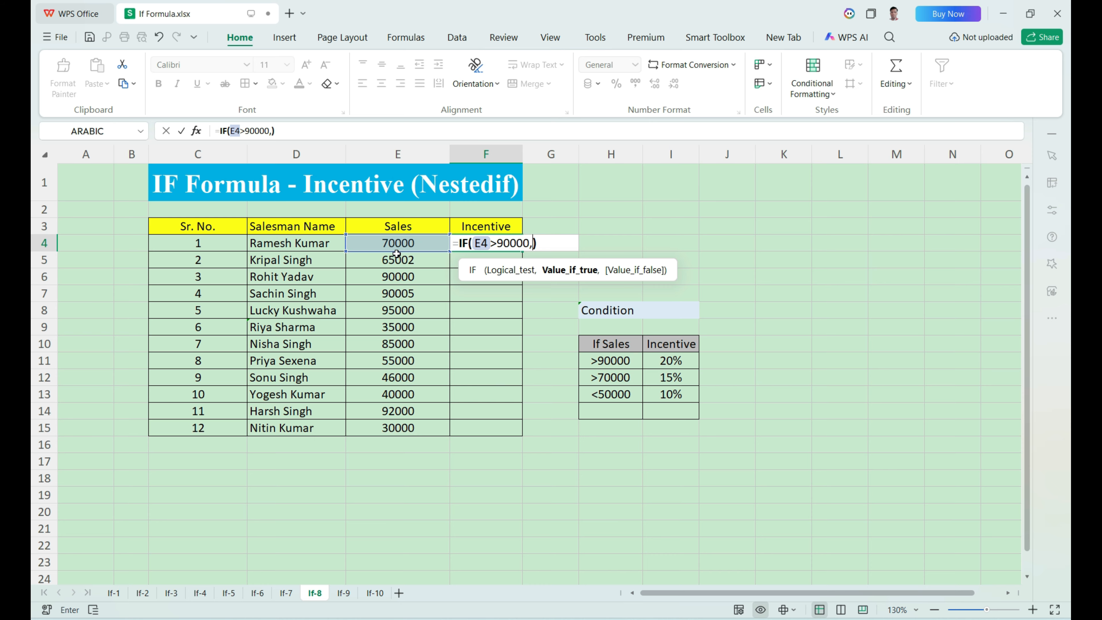
Add E4*20% as the value if true in the F4 formula and continue to the value-if-false argument
{"action": "left_click", "coordinate": [402, 246]}
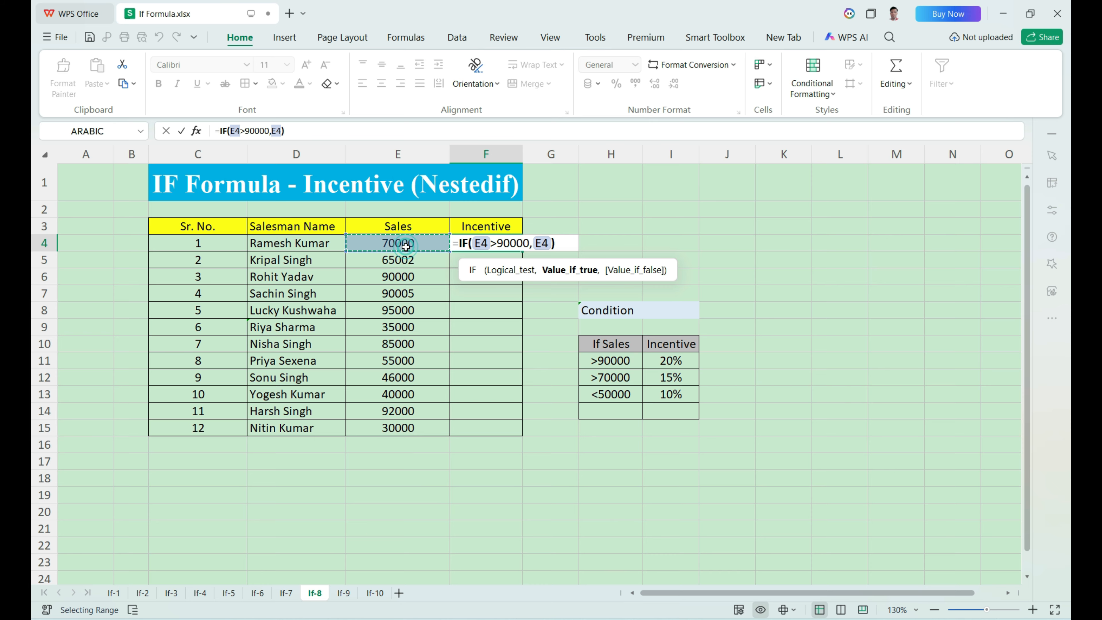
{"action": "type", "text": "*"}
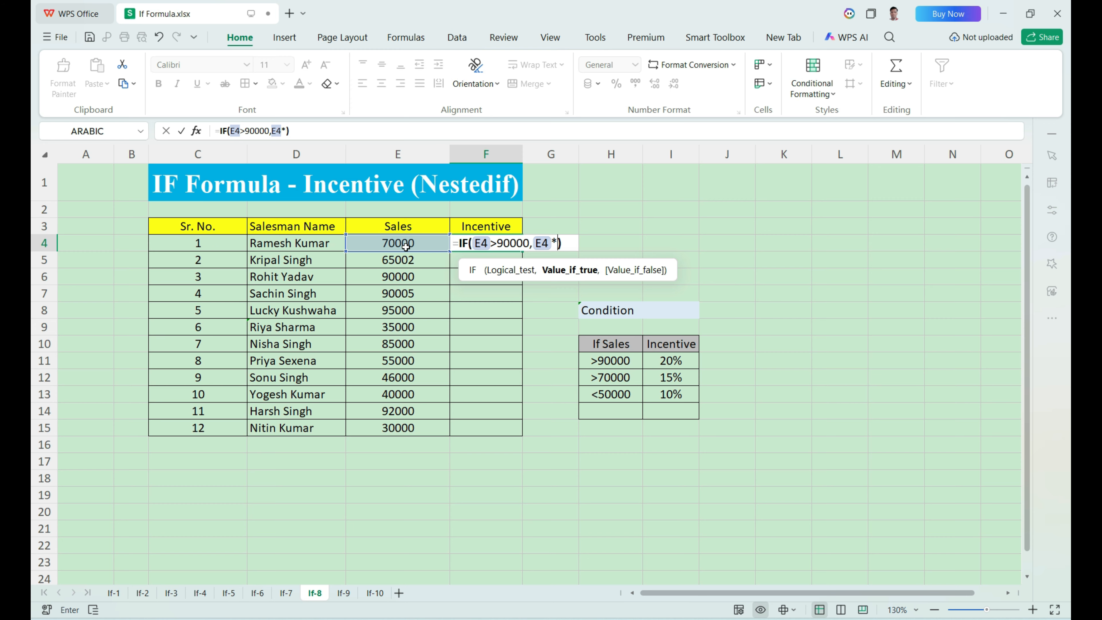
{"action": "type", "text": "20%"}
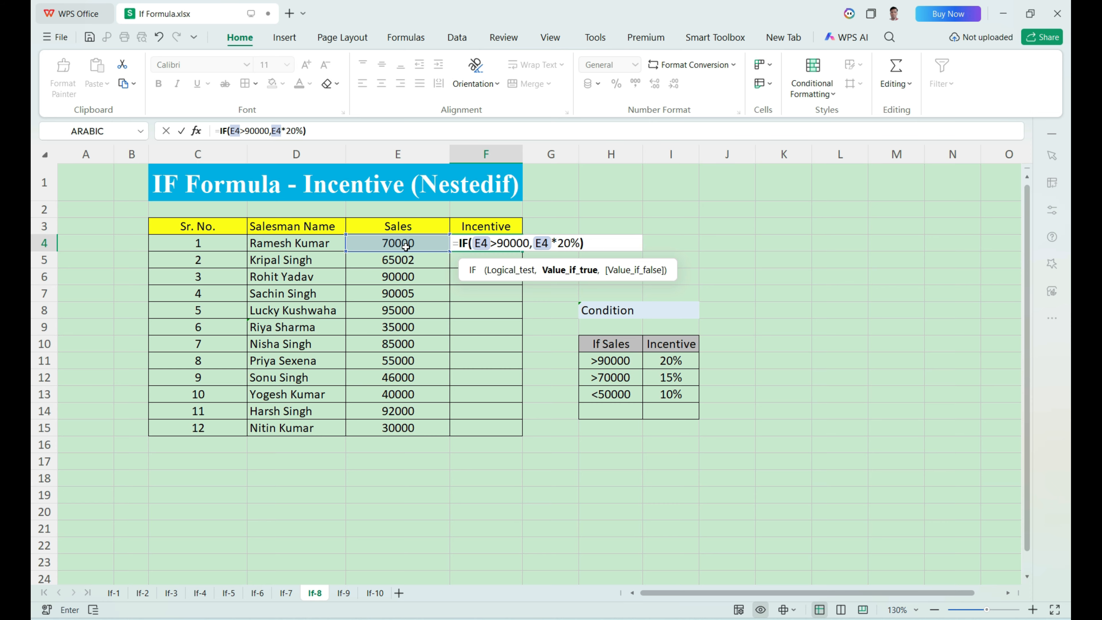
{"action": "type", "text": ","}
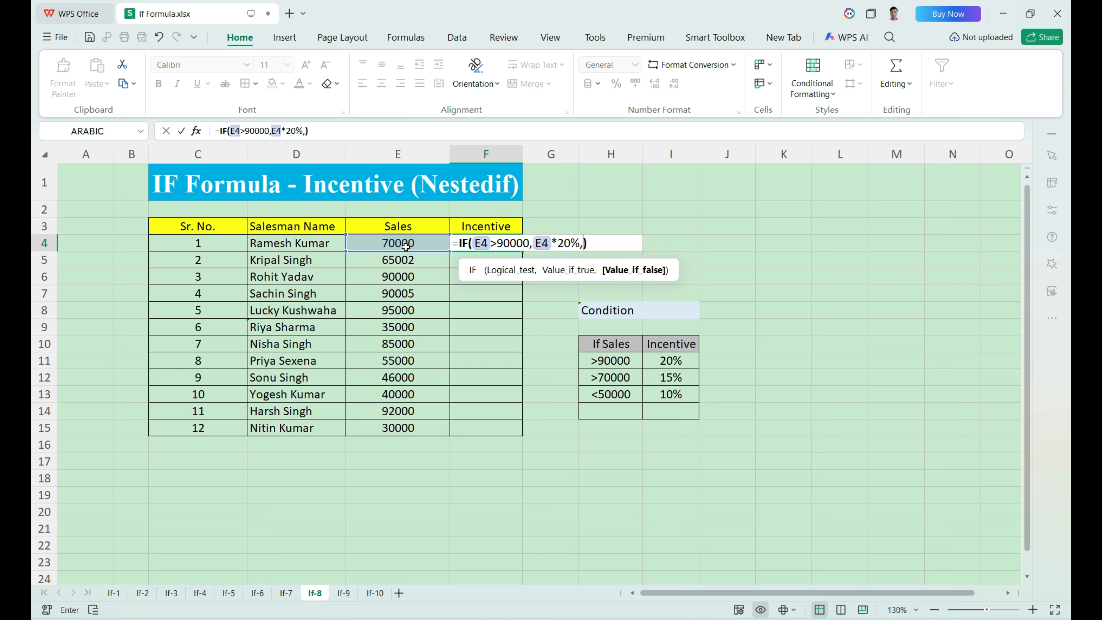
{"action": "left_click", "coordinate": [565, 279]}
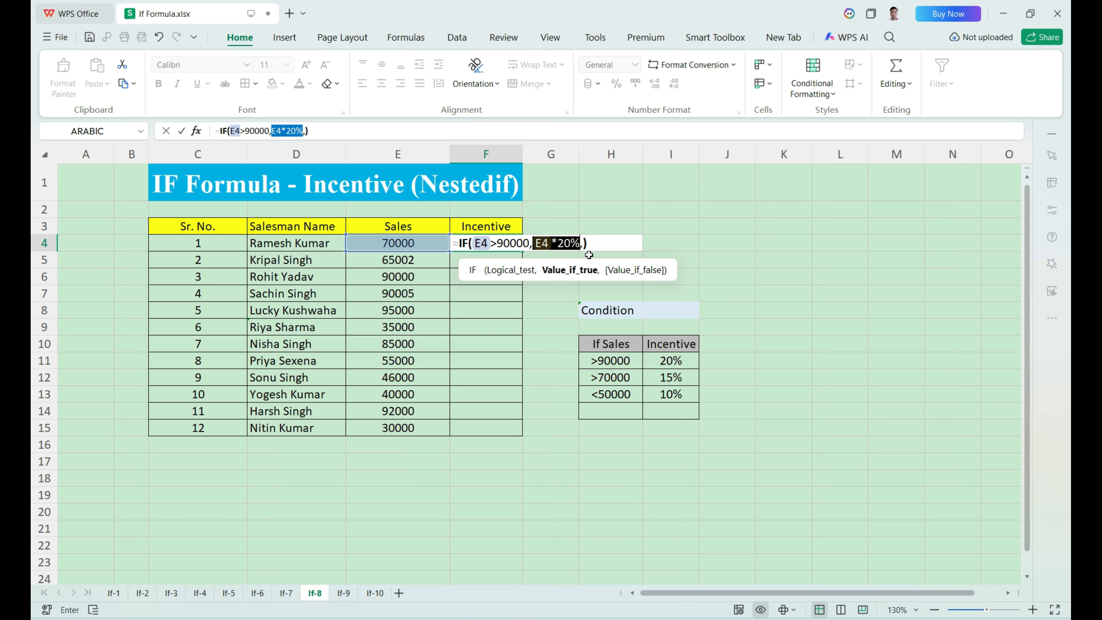
{"action": "left_click", "coordinate": [584, 244]}
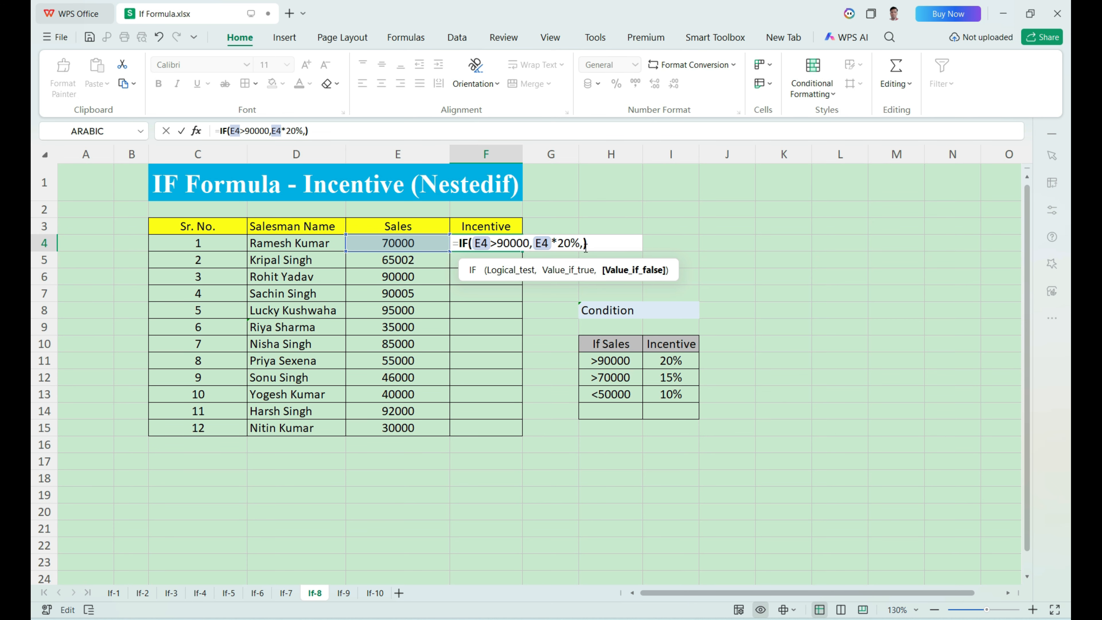
Nest a second IF as the value-if-false argument of the F4 formula, with the logical test E4>70000
{"action": "type", "text": "IF("}
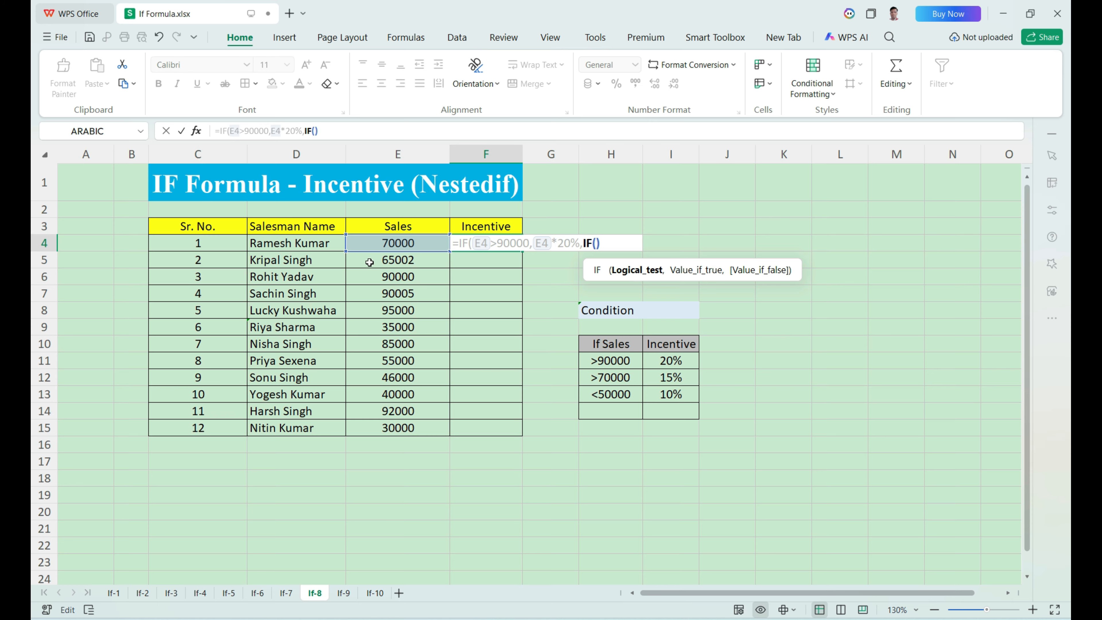
{"action": "left_click", "coordinate": [380, 245]}
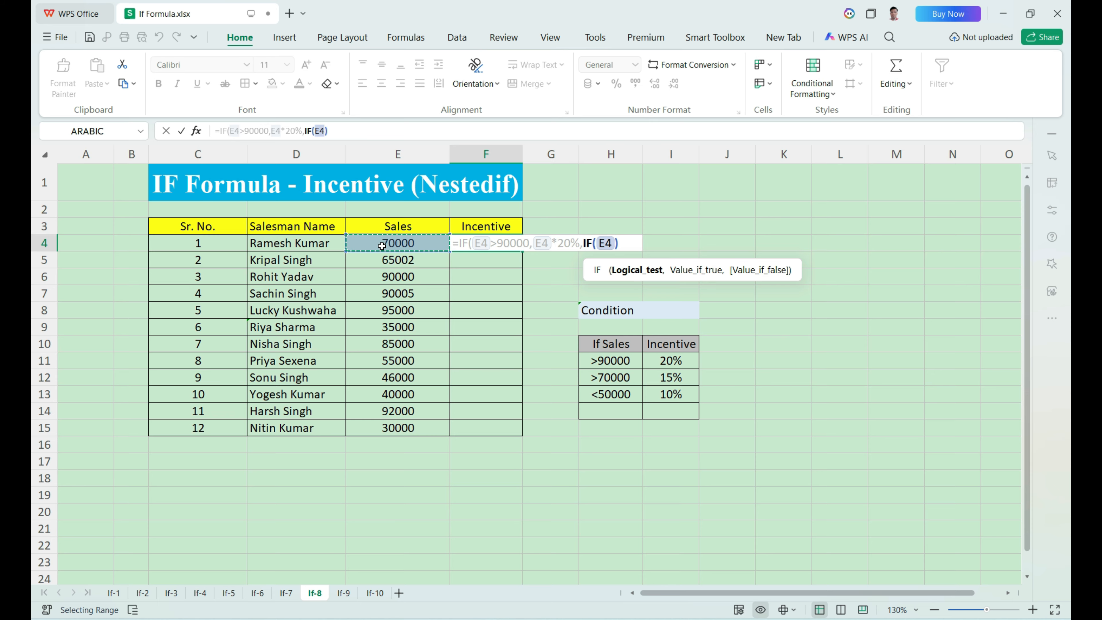
{"action": "type", "text": ">"}
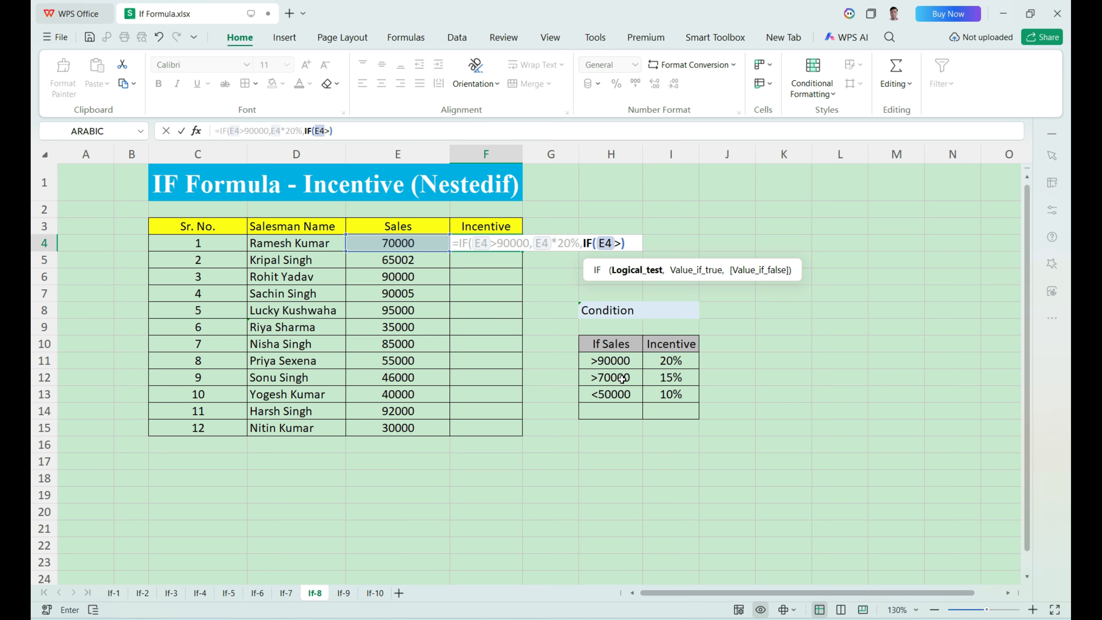
{"action": "type", "text": "7000"}
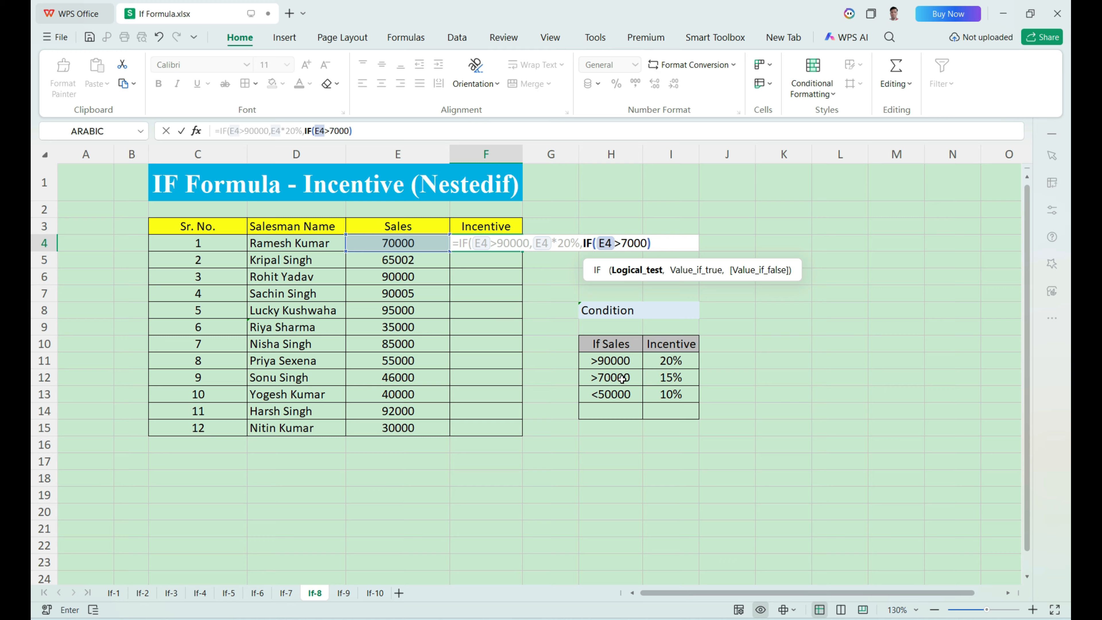
{"action": "type", "text": "0,"}
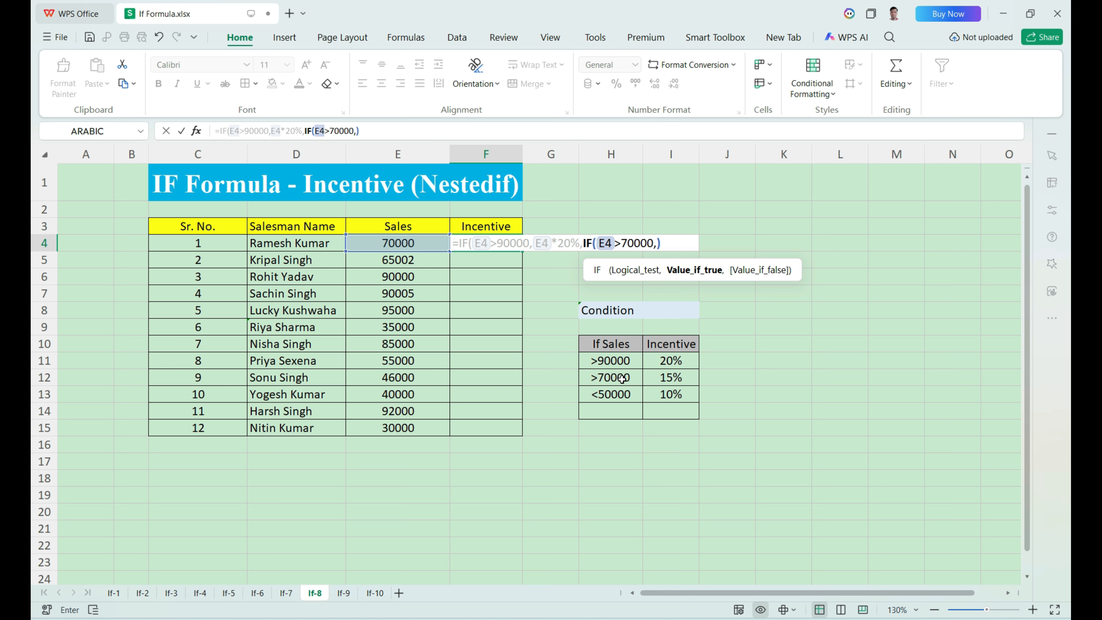
Add E4*15% as the nested IF's value if true and continue to its value-if-false argument
{"action": "left_click", "coordinate": [397, 243]}
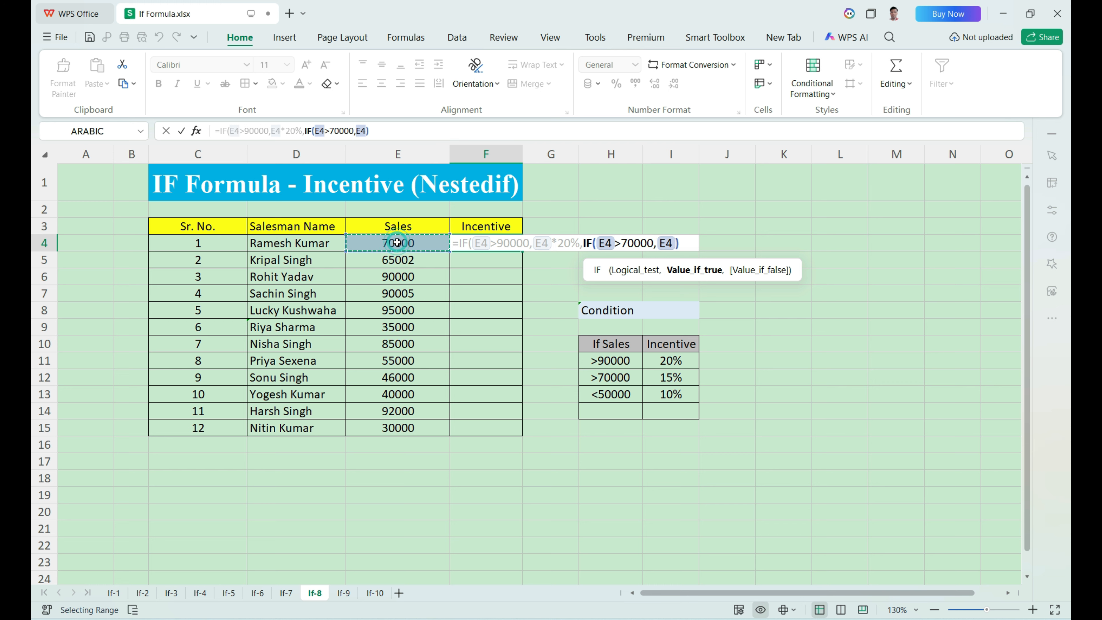
{"action": "type", "text": "*"}
{"action": "type", "text": "15"}
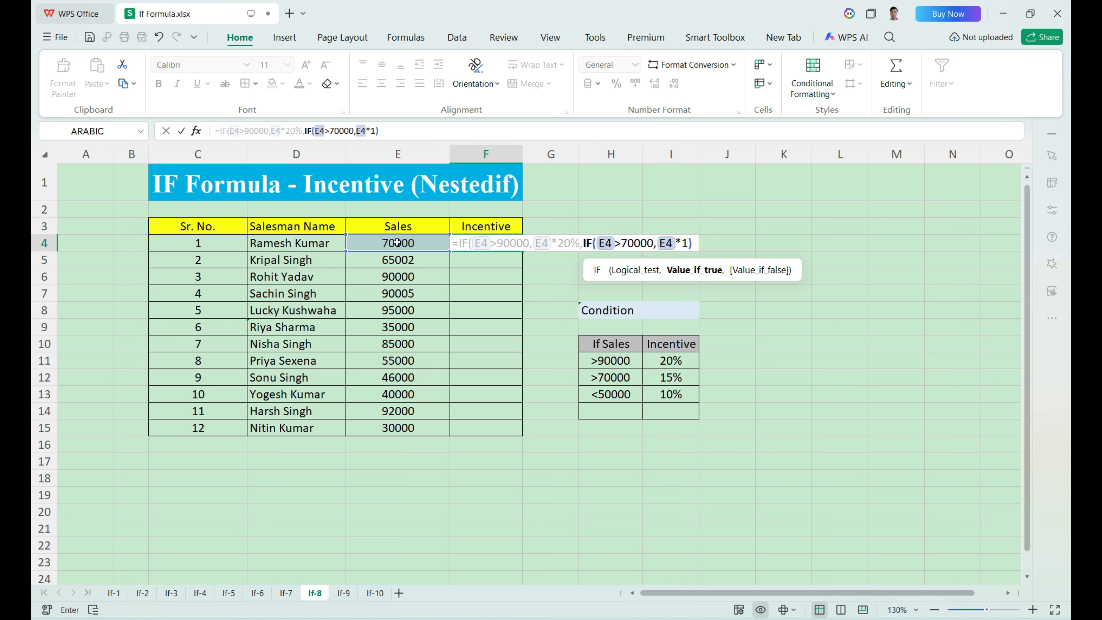
{"action": "type", "text": "%"}
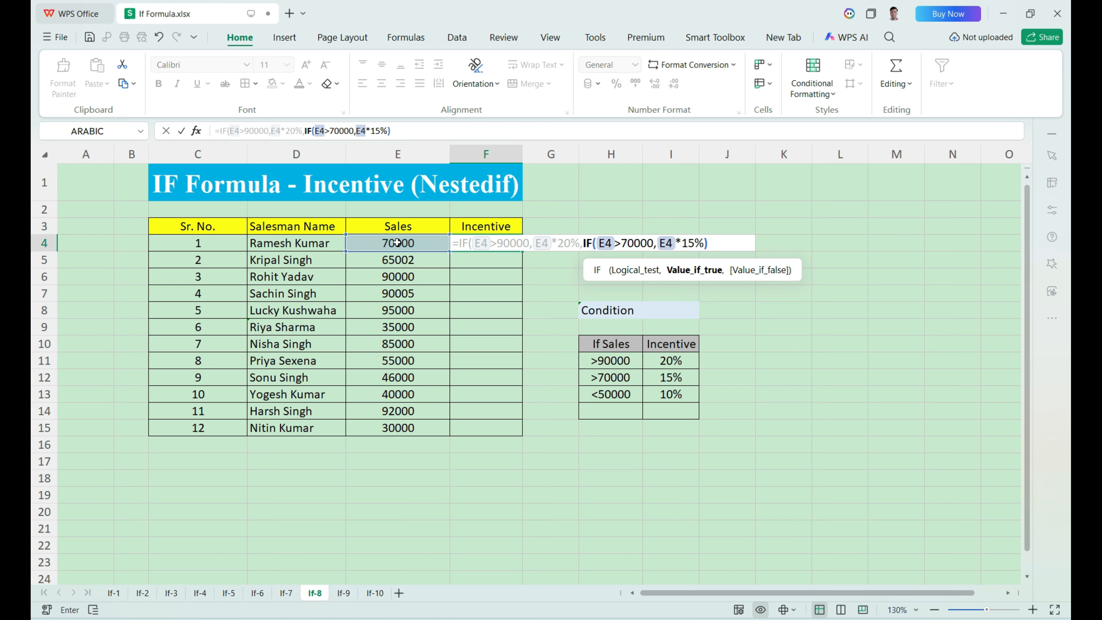
{"action": "type", "text": ","}
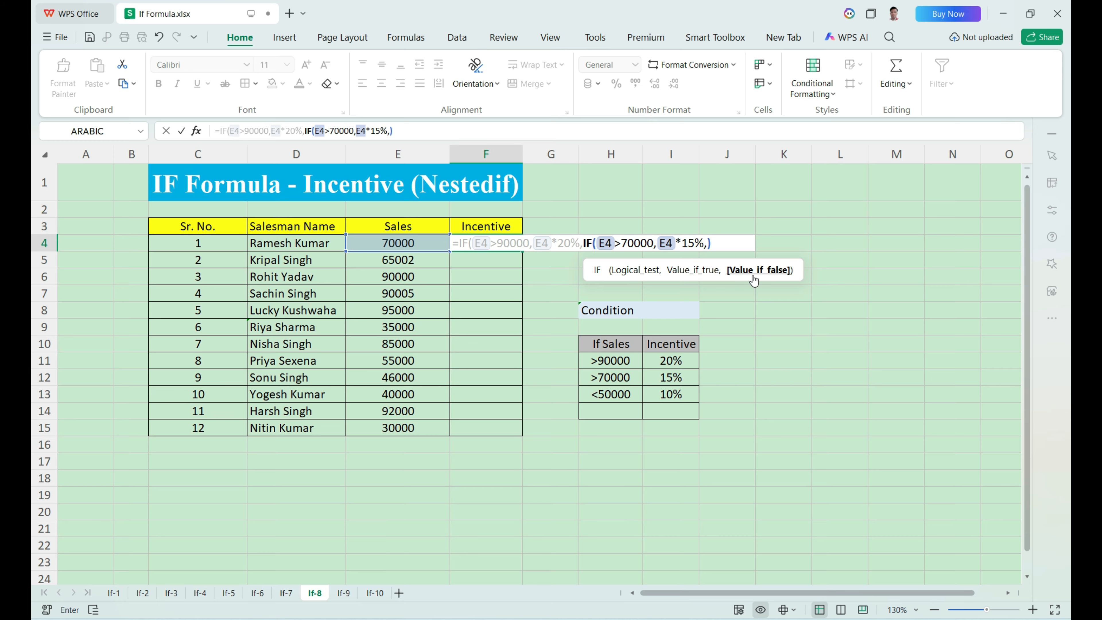
Add E4*10% as the nested IF's value if false and commit the formula in F4
{"action": "mouse_move", "coordinate": [745, 281]}
{"action": "left_click", "coordinate": [429, 244]}
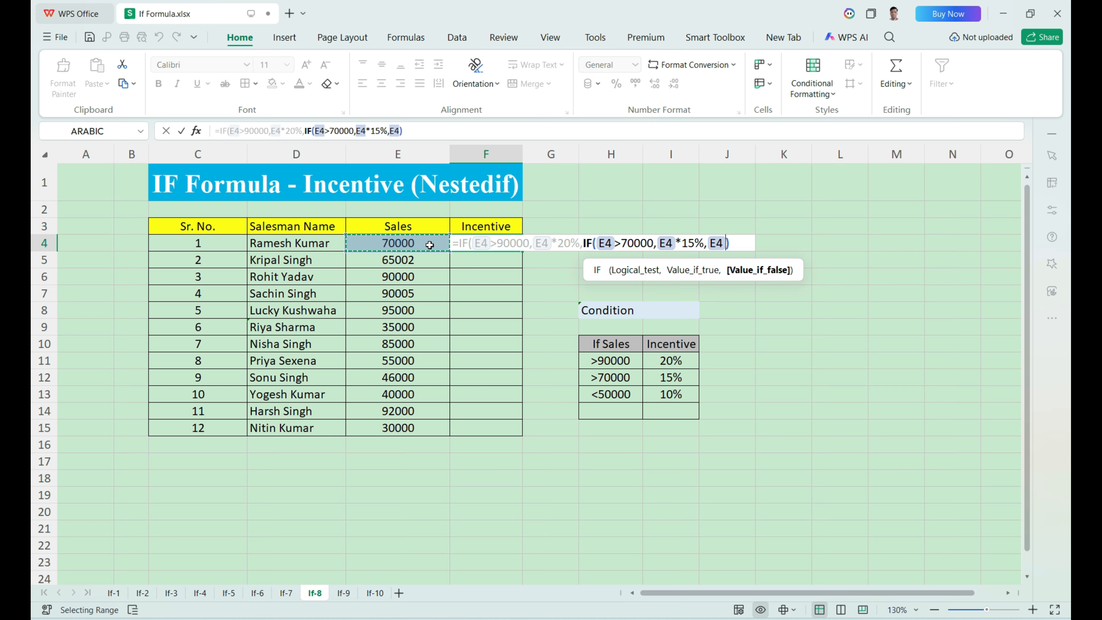
{"action": "type", "text": "*"}
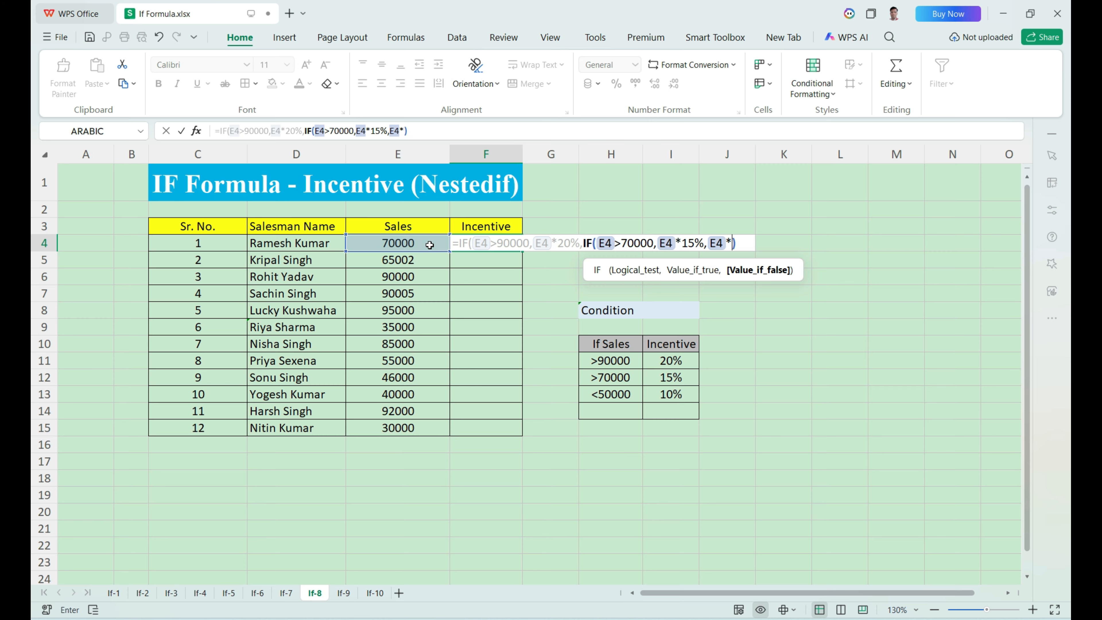
{"action": "type", "text": "10%"}
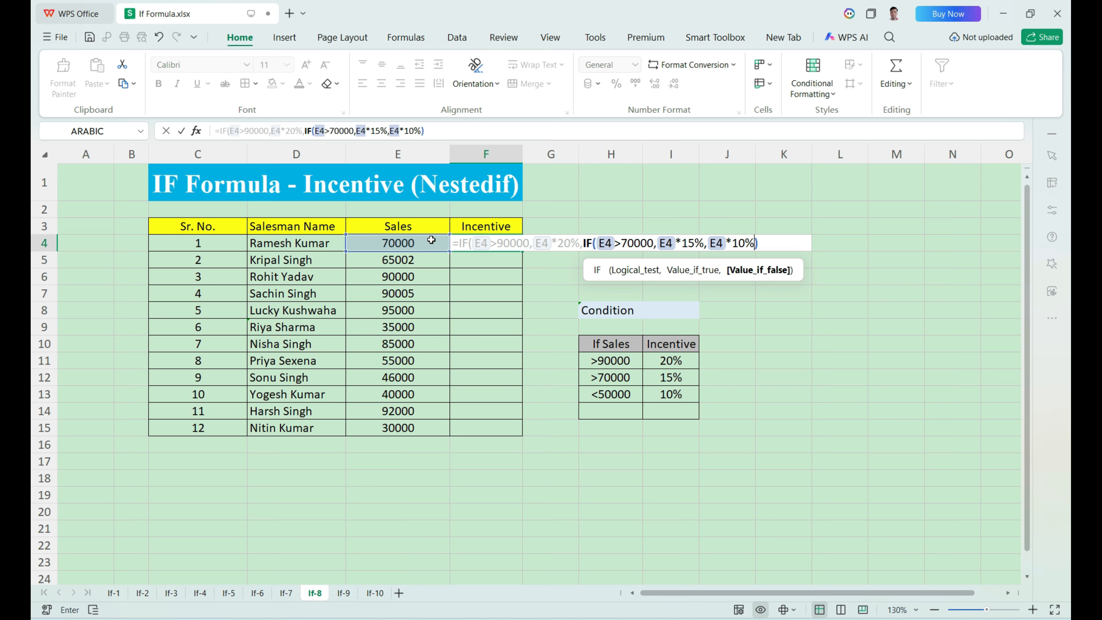
{"action": "key", "text": "Return"}
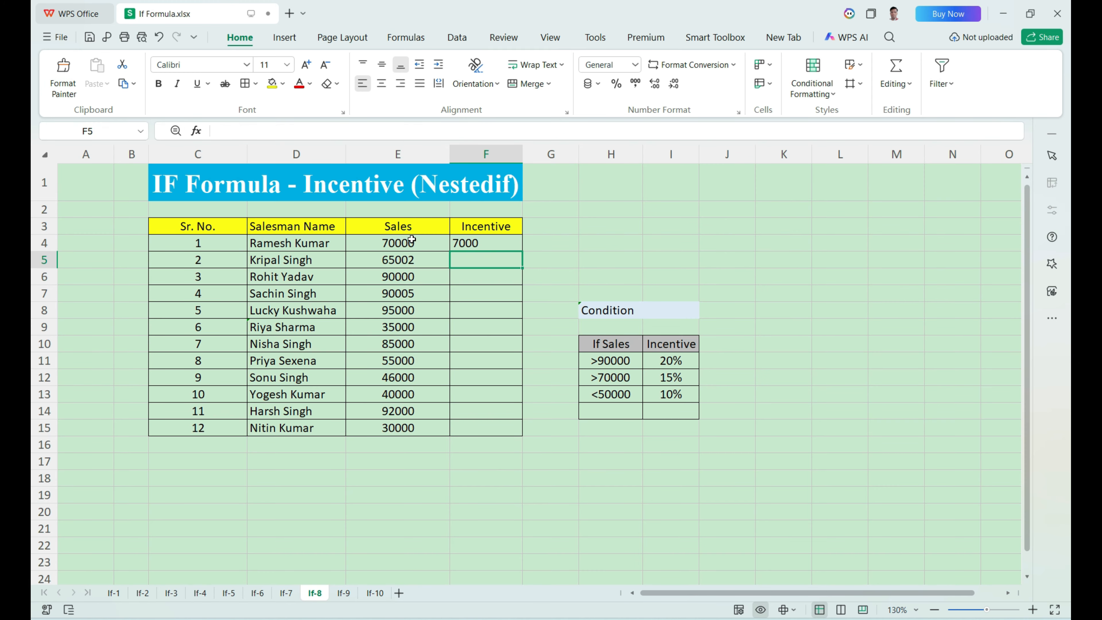
Check the F4 incentive against the sales in E4 and the rate in I12, and fill the formula down through F15
{"action": "left_click", "coordinate": [508, 248]}
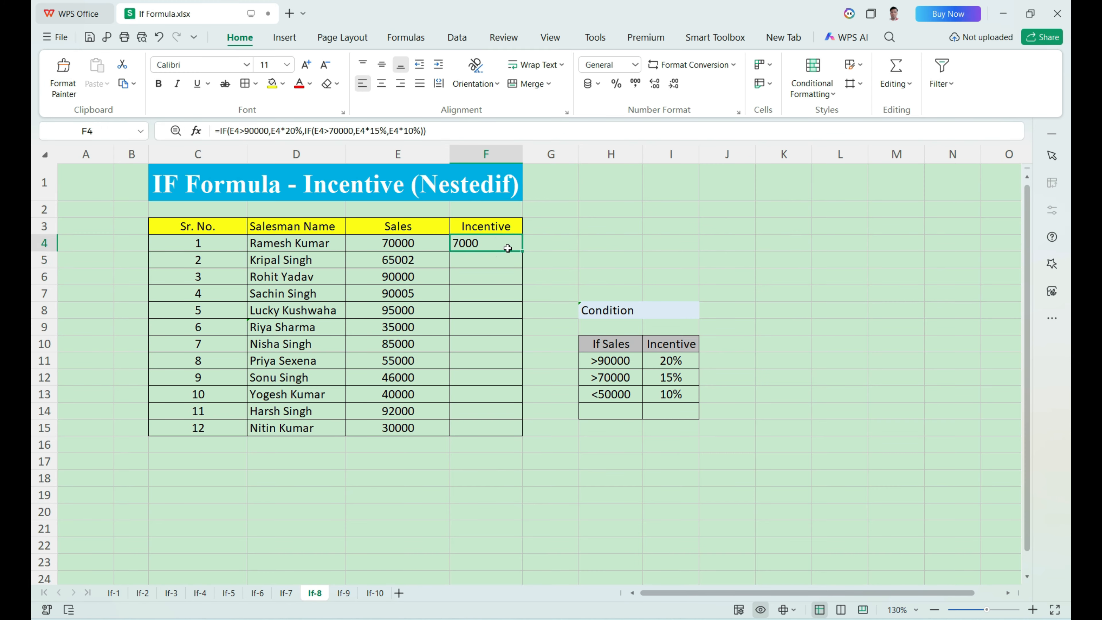
{"action": "left_click", "coordinate": [413, 246]}
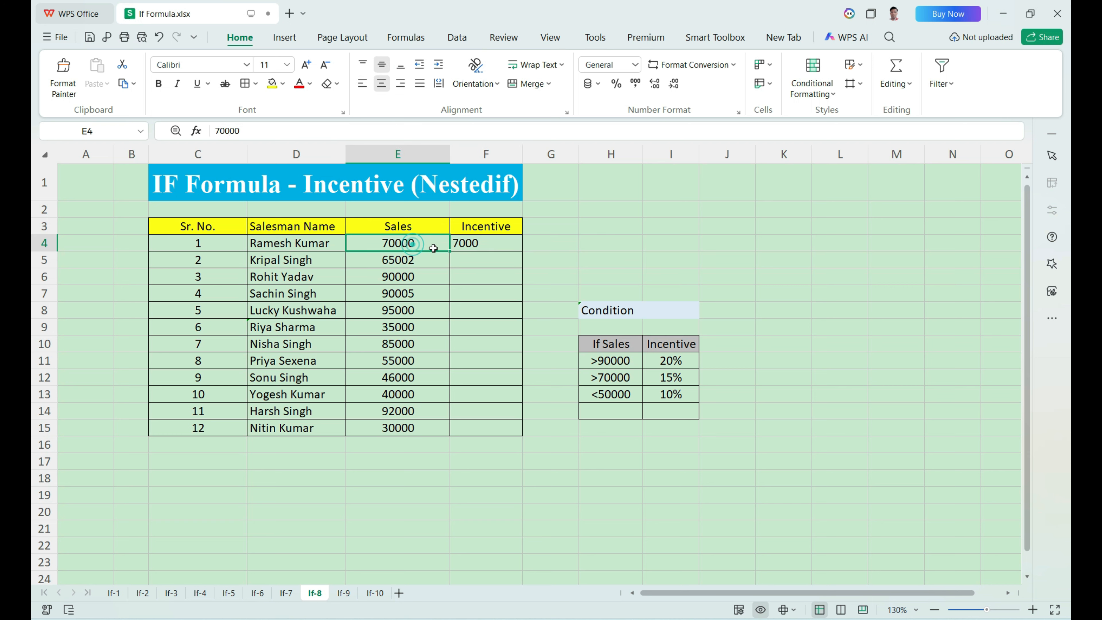
{"action": "left_click", "coordinate": [502, 245]}
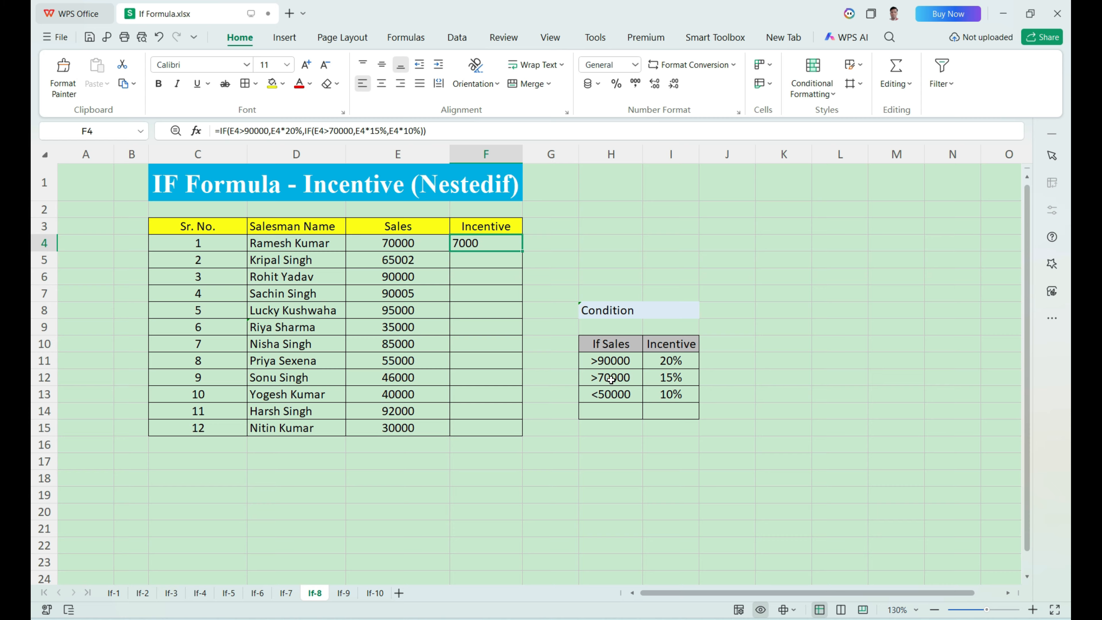
{"action": "left_click", "coordinate": [657, 385]}
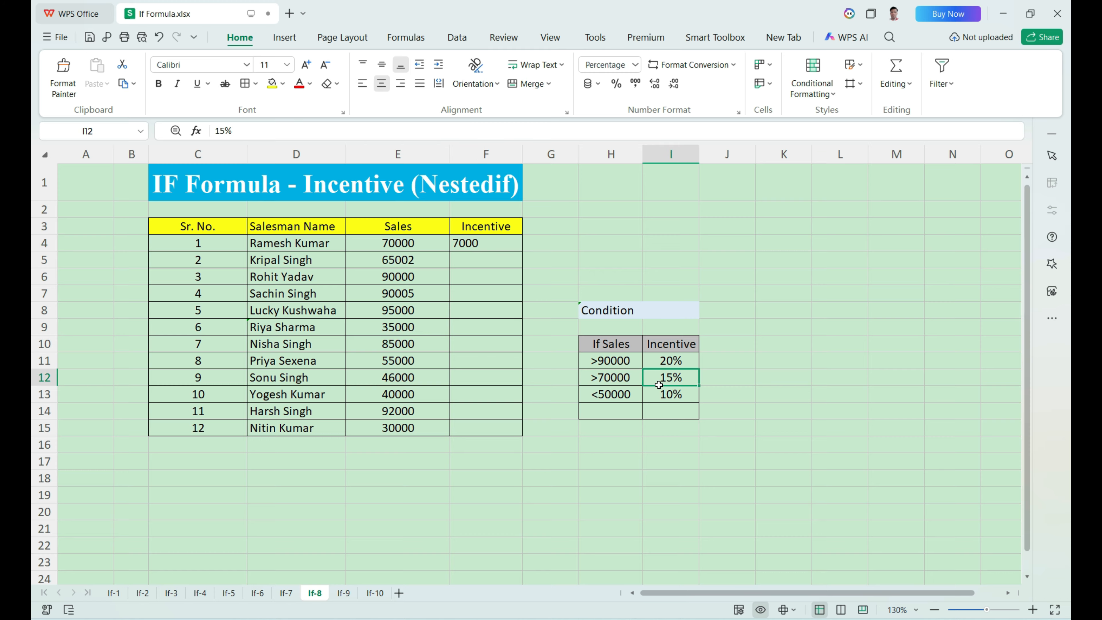
{"action": "left_click", "coordinate": [433, 243]}
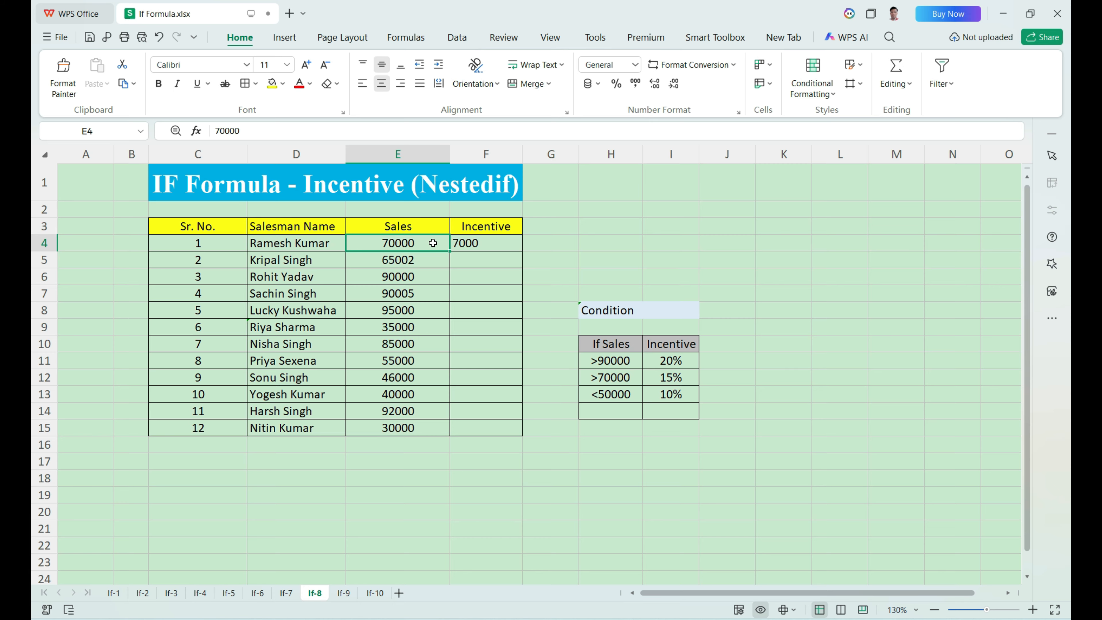
{"action": "left_click_drag", "start_coordinate": [486, 260], "coordinate": [491, 428]}
{"action": "left_click", "coordinate": [484, 248]}
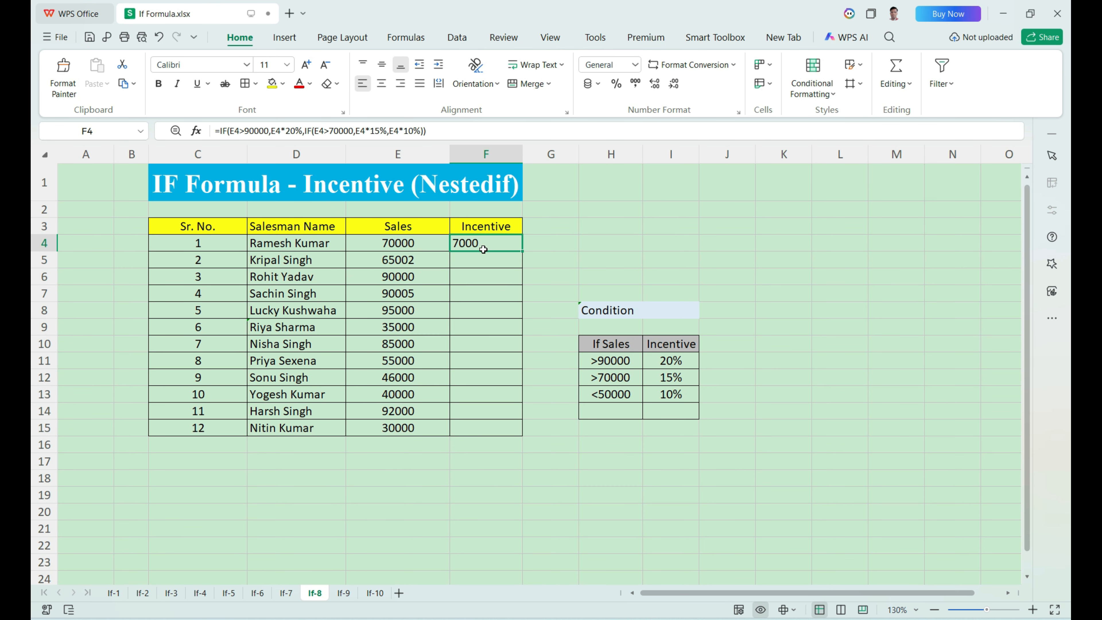
{"action": "left_click_drag", "start_coordinate": [523, 258], "coordinate": [516, 428]}
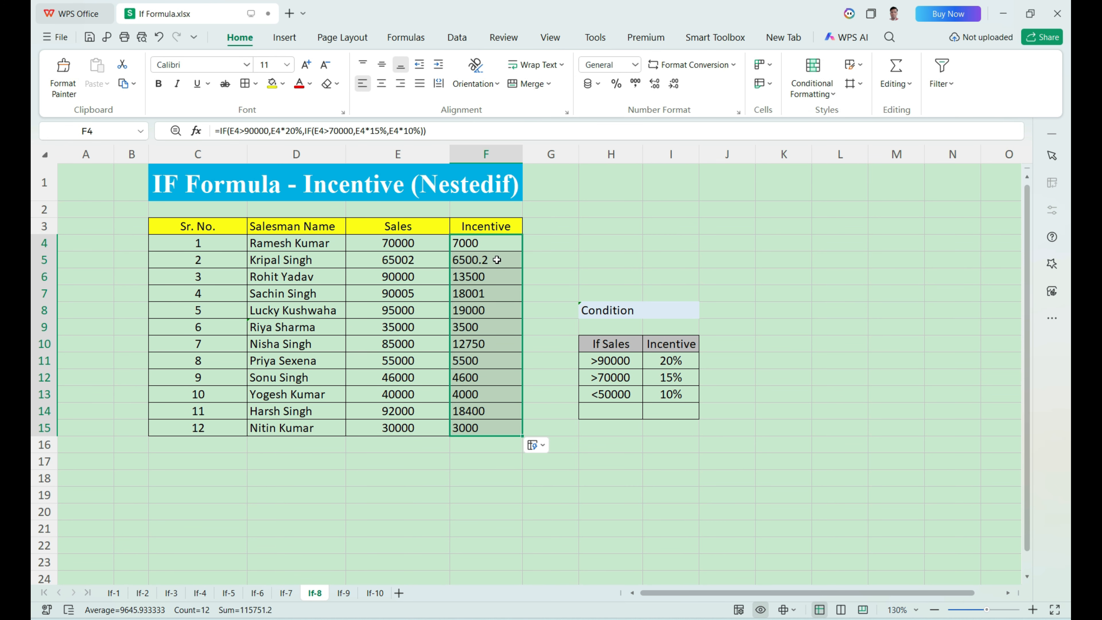
Review the filled incentives in F4:F15 against the Sales values and the conditions in H11:I13
{"action": "left_click_drag", "start_coordinate": [493, 259], "coordinate": [500, 423]}
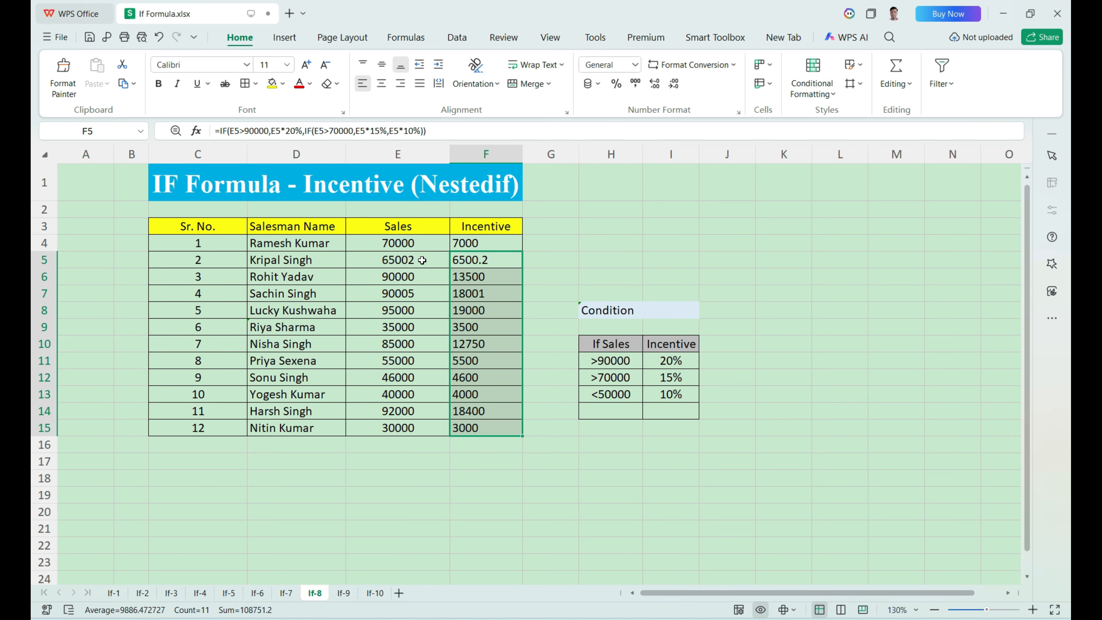
{"action": "left_click", "coordinate": [433, 263]}
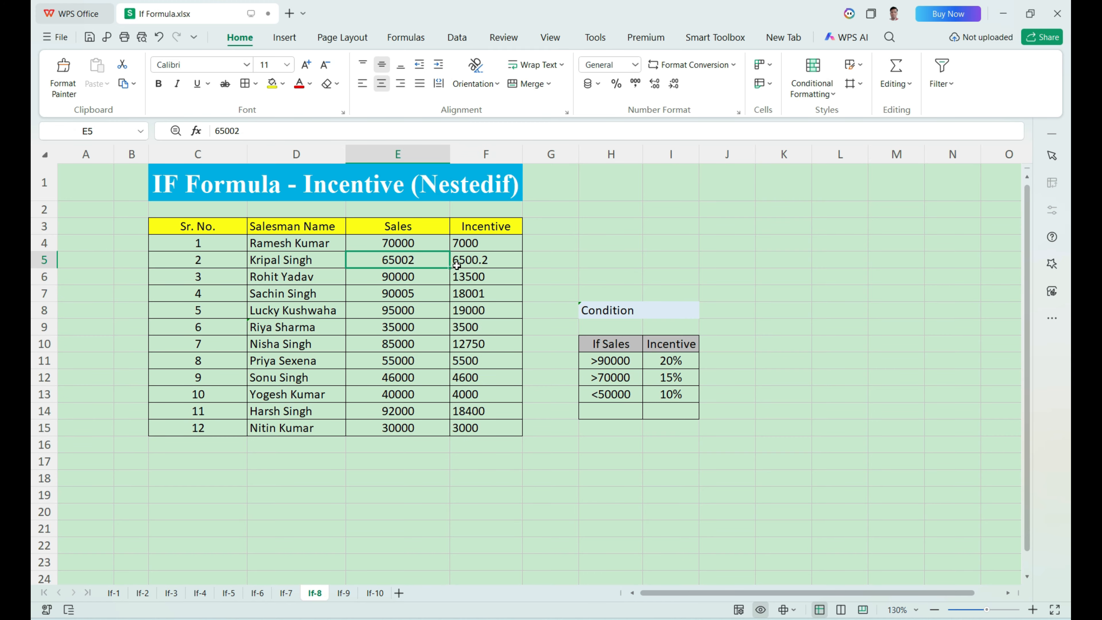
{"action": "left_click", "coordinate": [412, 278]}
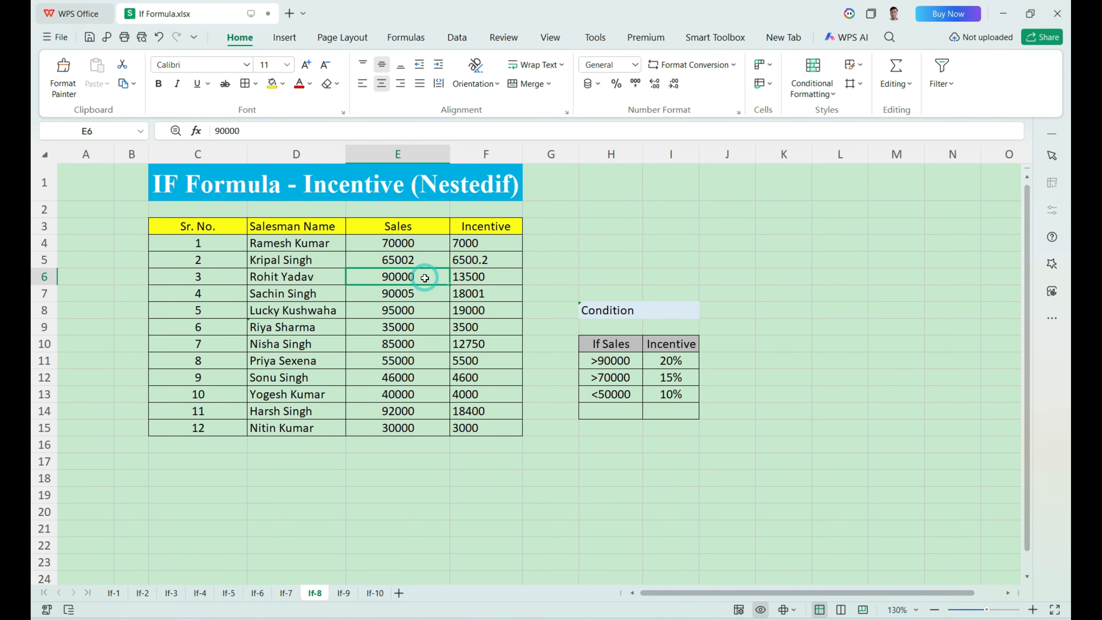
{"action": "left_click", "coordinate": [493, 283]}
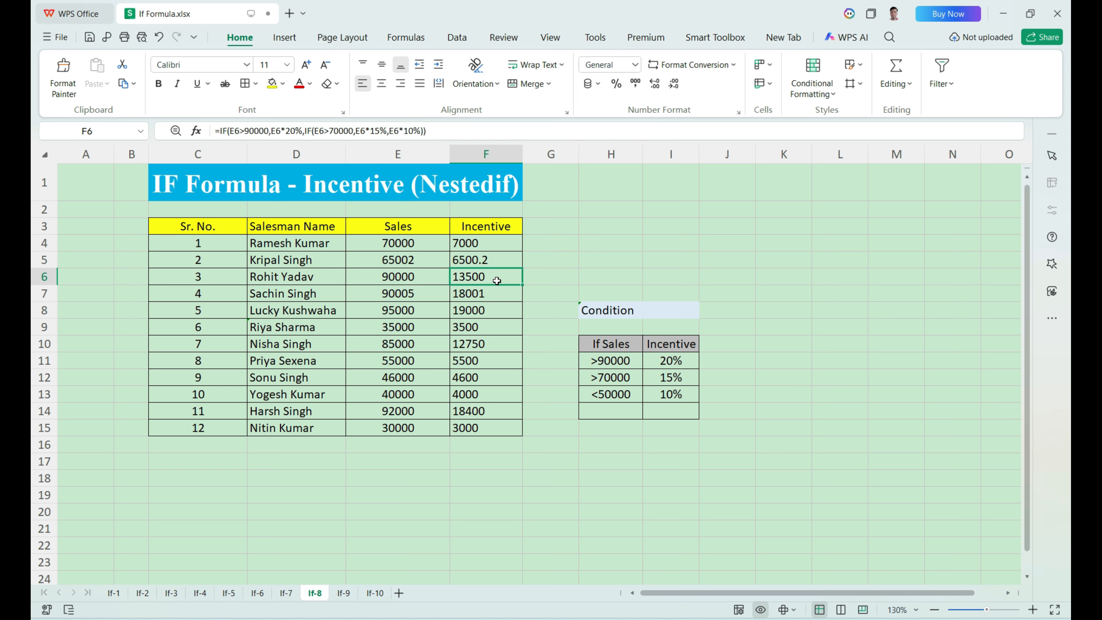
{"action": "left_click", "coordinate": [426, 312]}
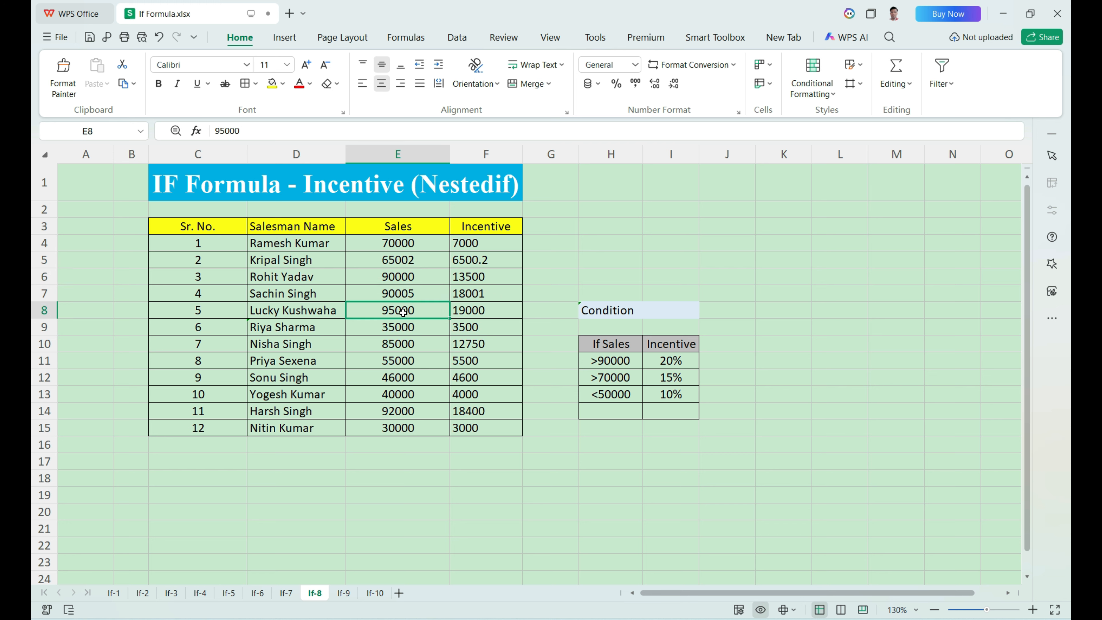
{"action": "left_click", "coordinate": [492, 312]}
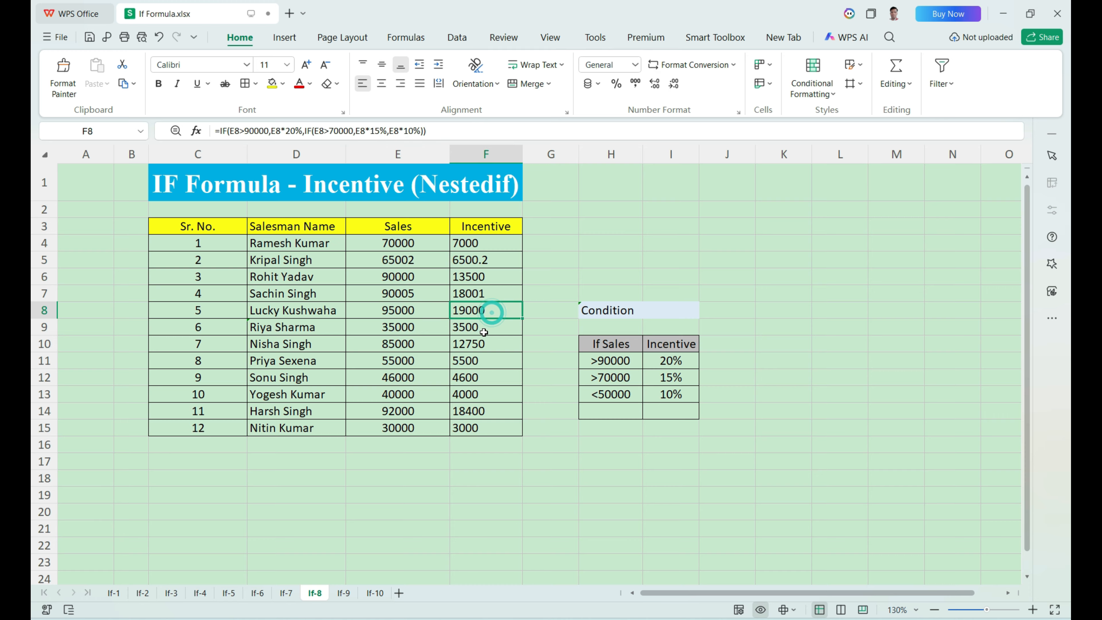
{"action": "left_click", "coordinate": [636, 364]}
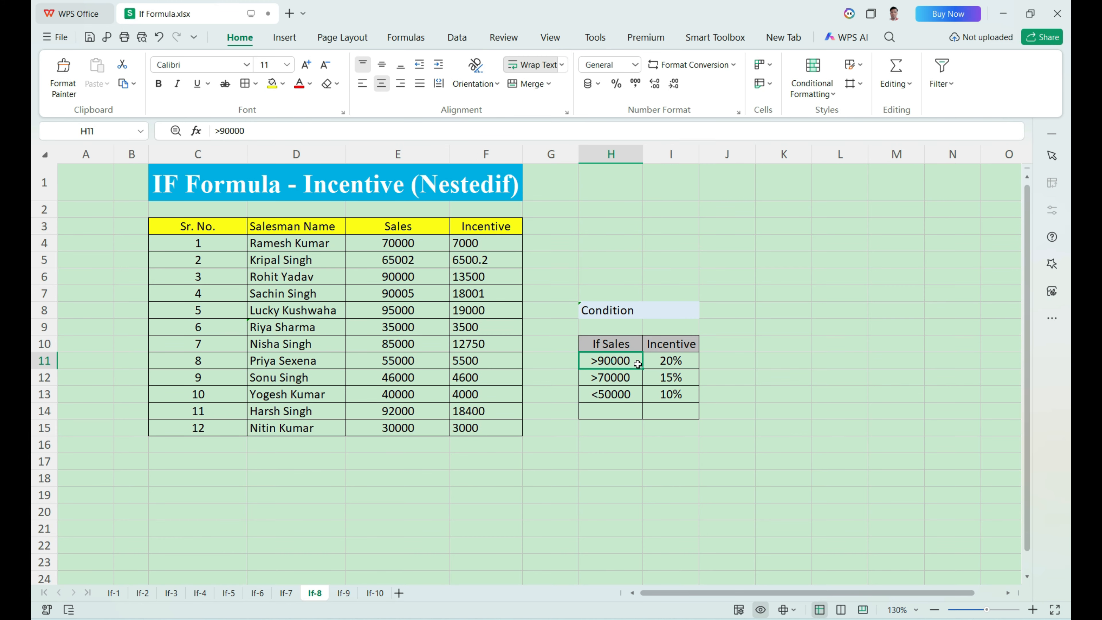
{"action": "left_click_drag", "start_coordinate": [637, 364], "coordinate": [675, 399]}
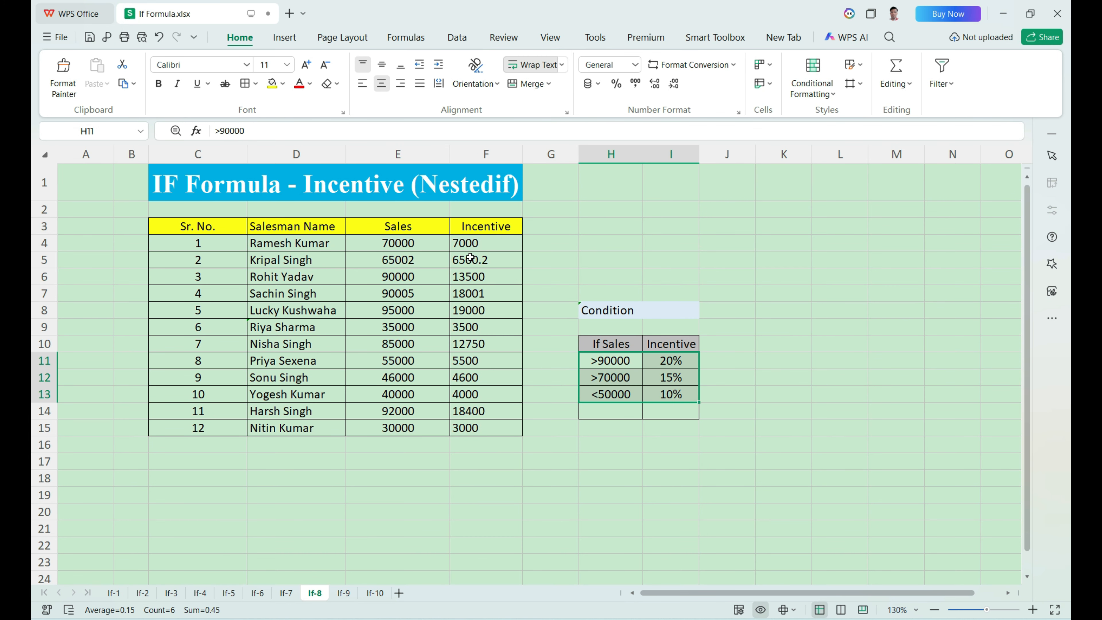
{"action": "left_click_drag", "start_coordinate": [469, 243], "coordinate": [455, 431]}
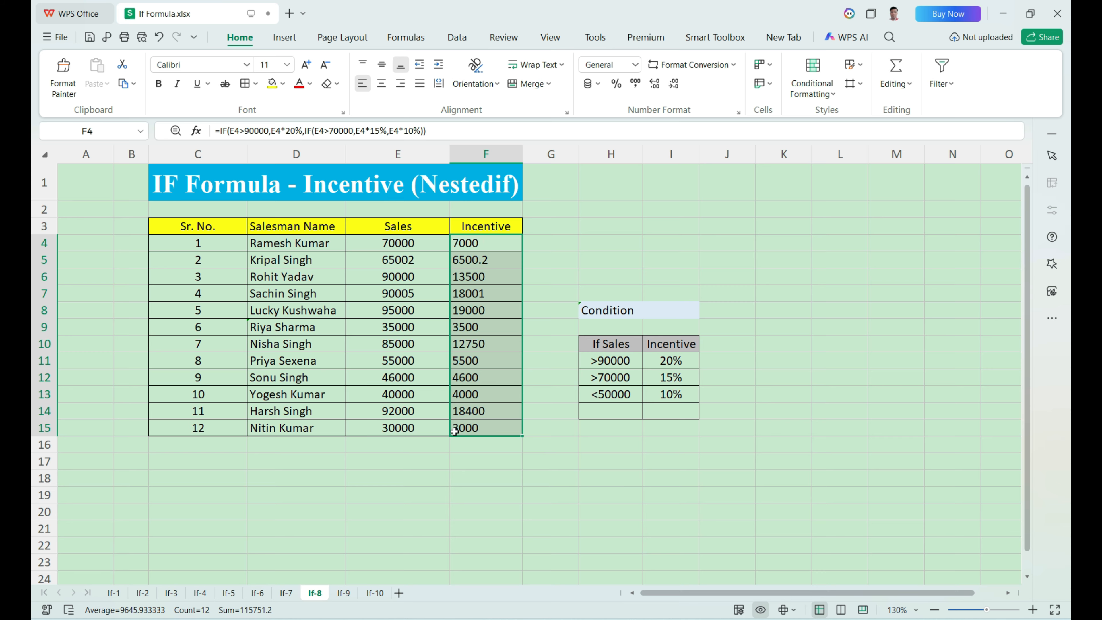
Set the Sales value in E11 to 100000 to test the incentive formula
{"action": "left_click", "coordinate": [397, 366]}
{"action": "type", "text": "1"}
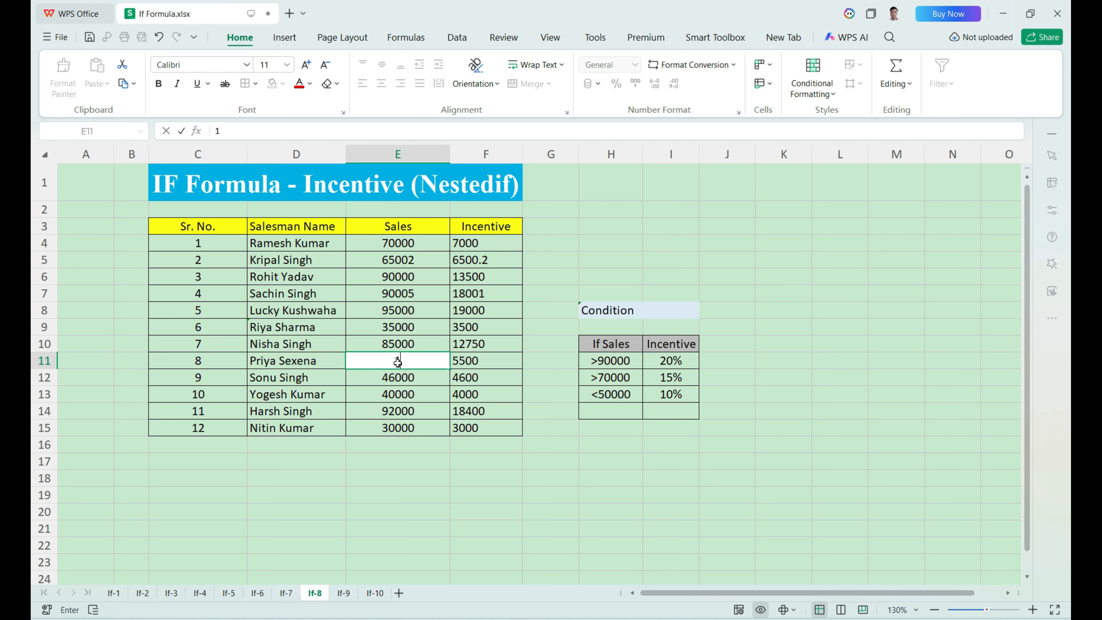
{"action": "type", "text": "00000"}
{"action": "key", "text": "Return"}
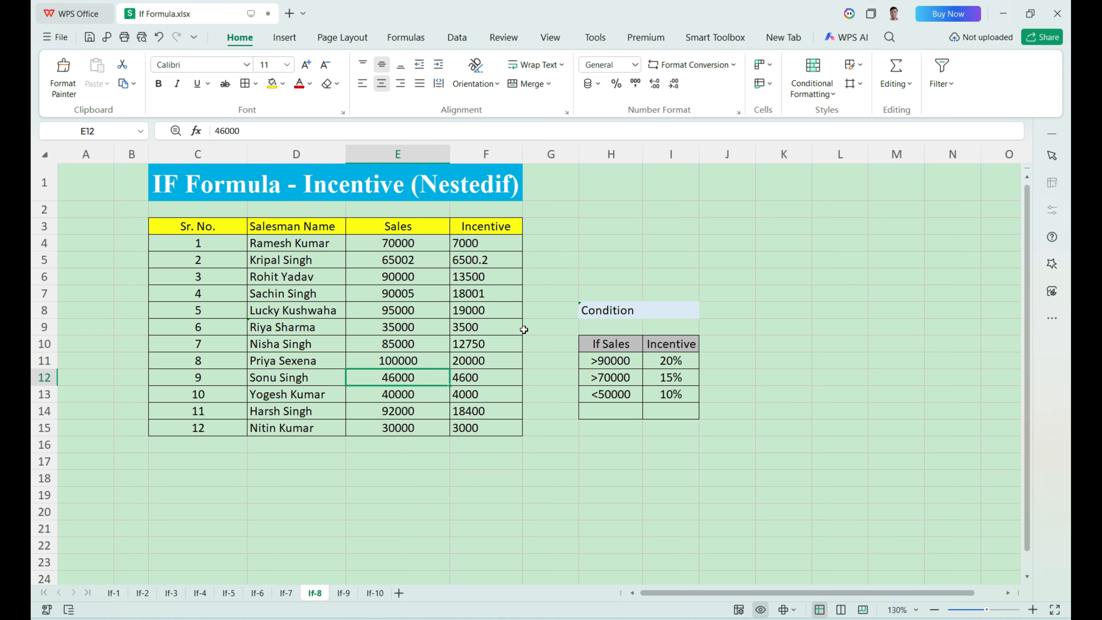
Compare the incentive in F11 with the sales in E11 and the >90000 condition's rate in H11:I11
{"action": "left_click", "coordinate": [499, 360]}
{"action": "left_click", "coordinate": [415, 361]}
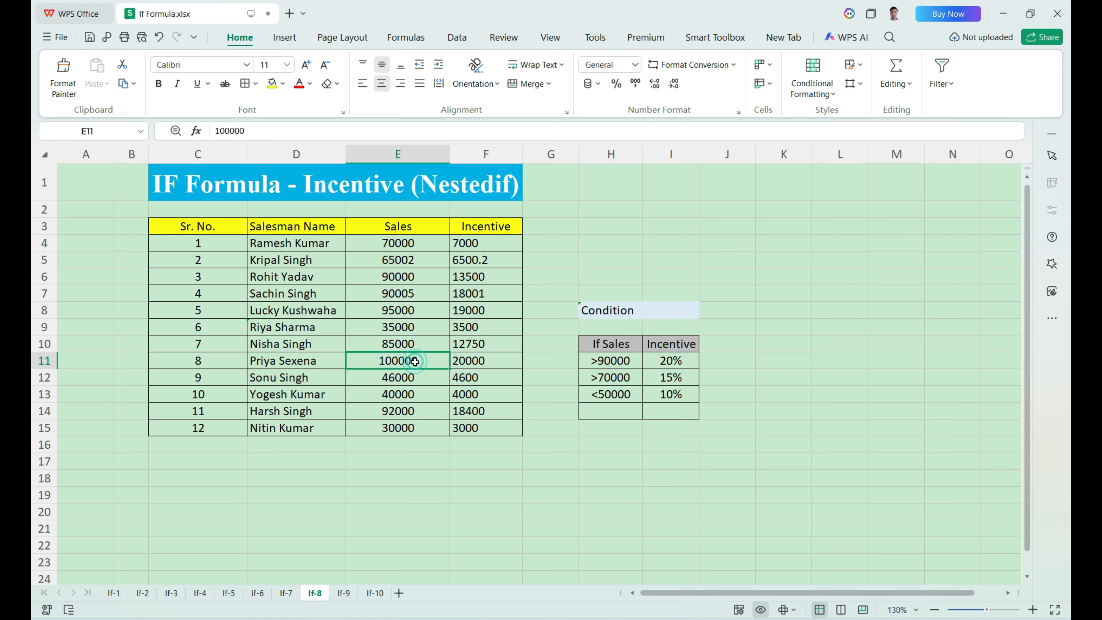
{"action": "left_click", "coordinate": [480, 363]}
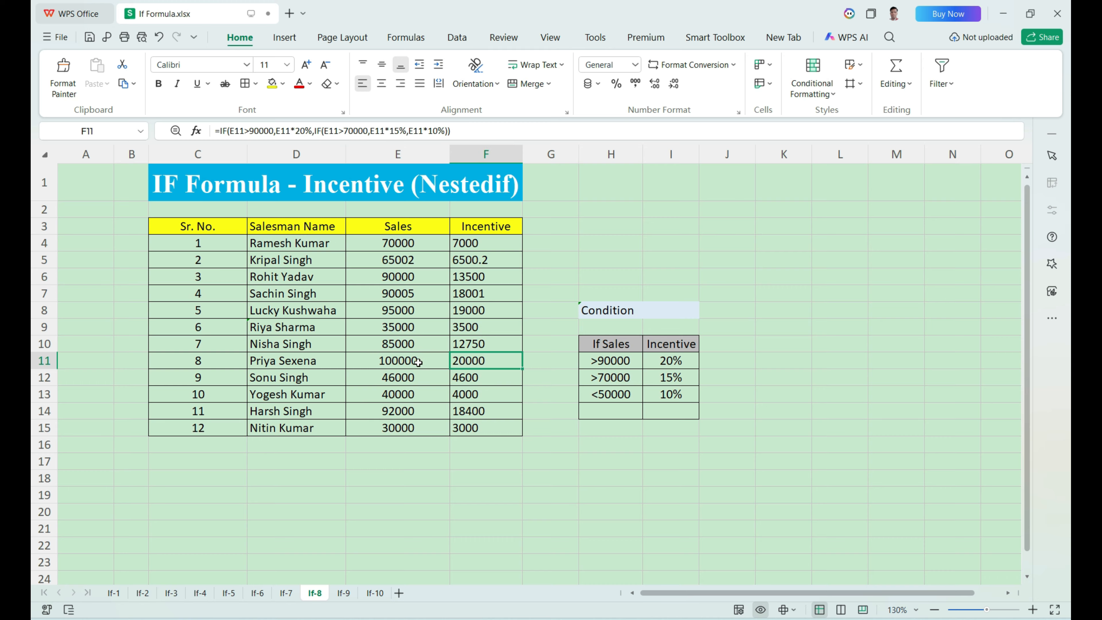
{"action": "left_click", "coordinate": [630, 365]}
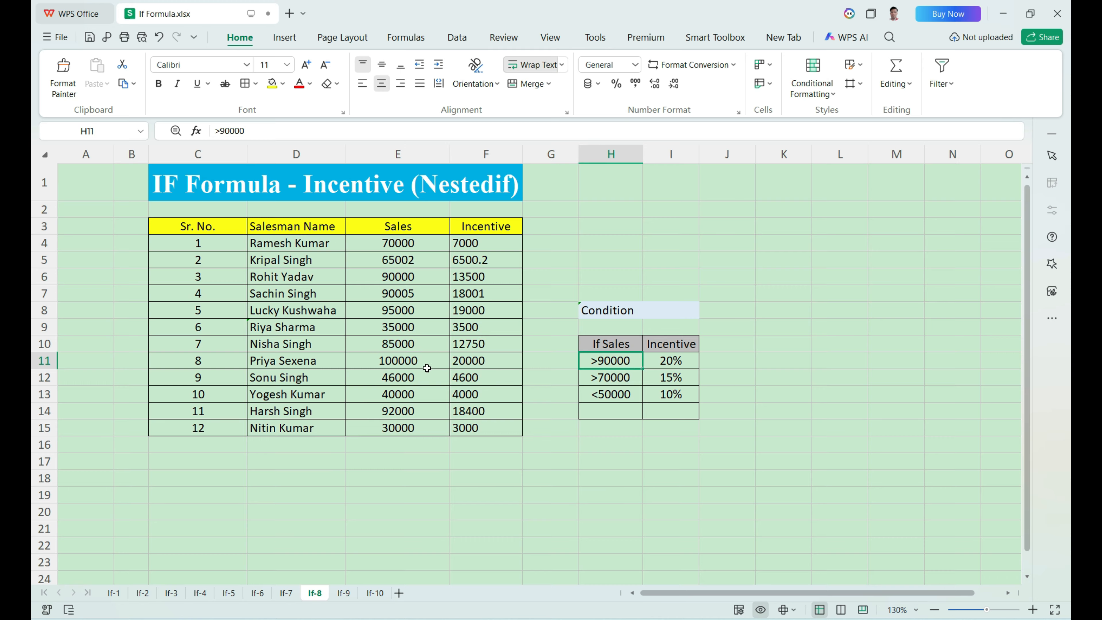
{"action": "left_click", "coordinate": [671, 362]}
{"action": "left_click", "coordinate": [480, 361]}
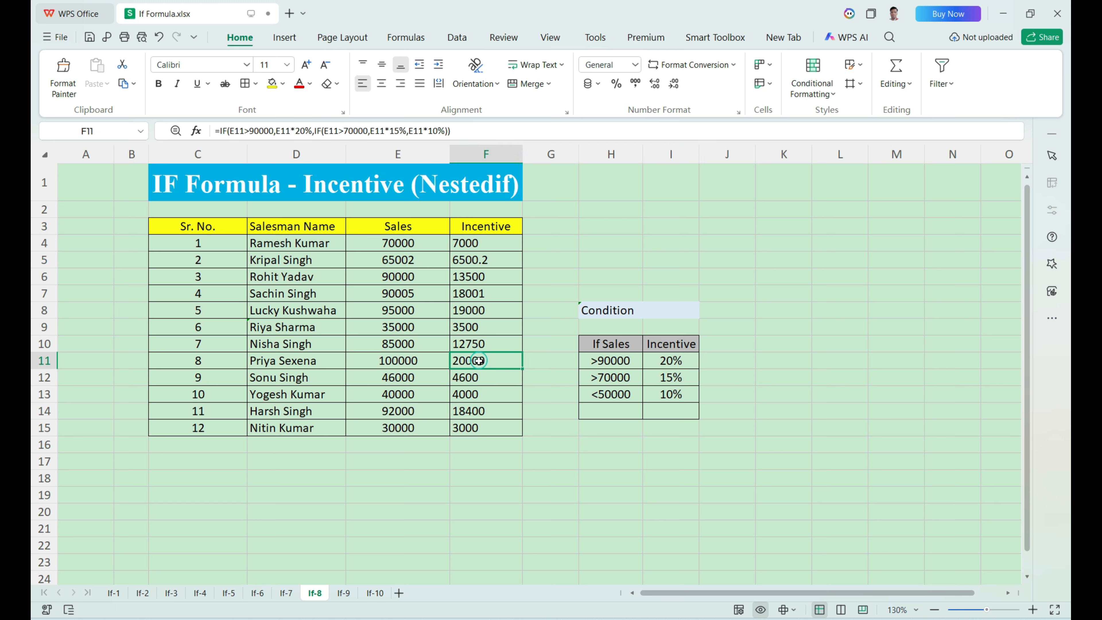
Compare the incentive in F6 with the sales in E6 and the rate in I12, and look over the Incentive column
{"action": "left_click", "coordinate": [414, 280]}
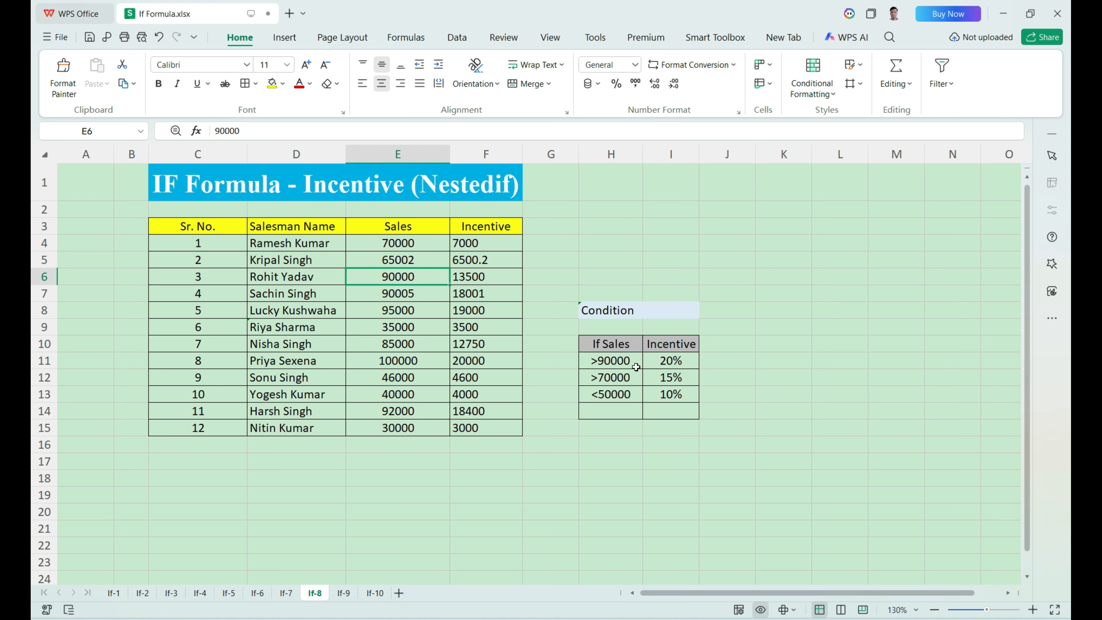
{"action": "left_click", "coordinate": [680, 377]}
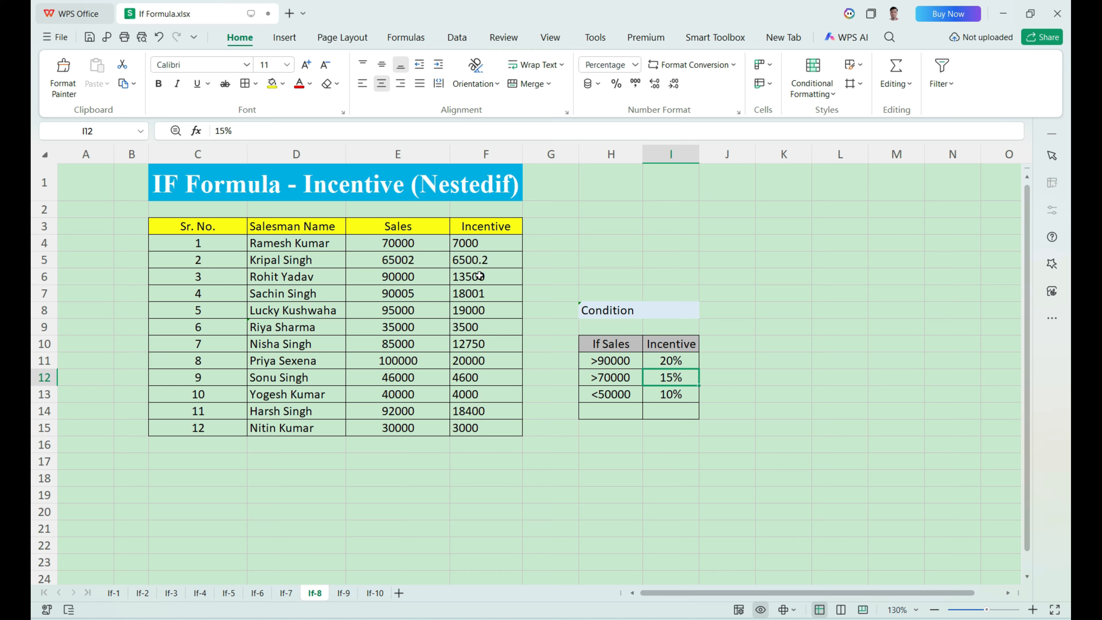
{"action": "left_click", "coordinate": [494, 276]}
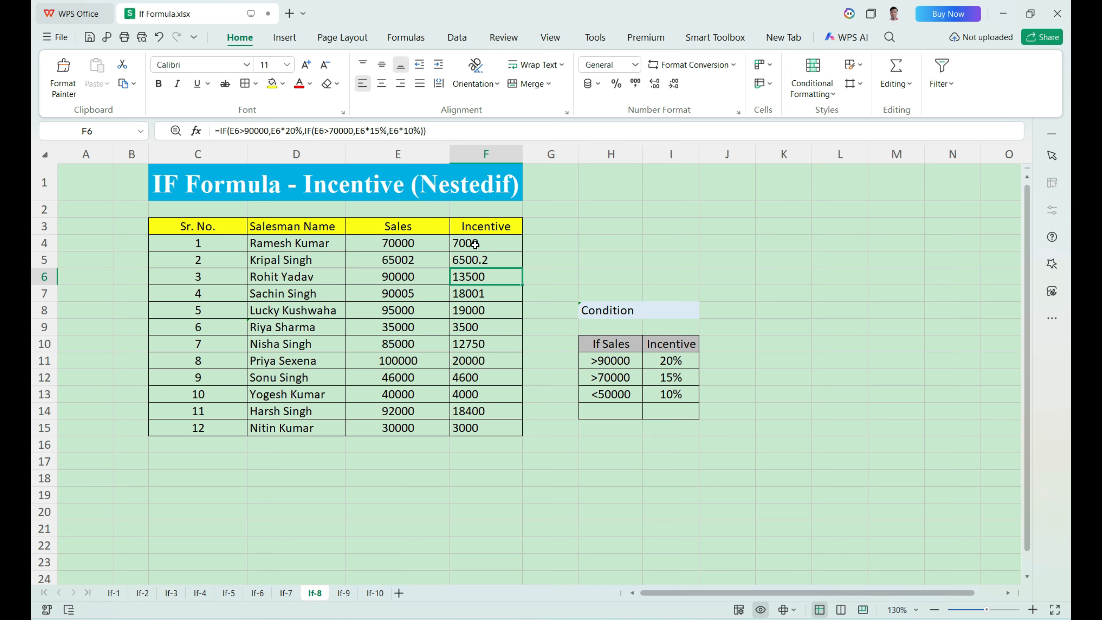
{"action": "left_click_drag", "start_coordinate": [475, 244], "coordinate": [480, 410]}
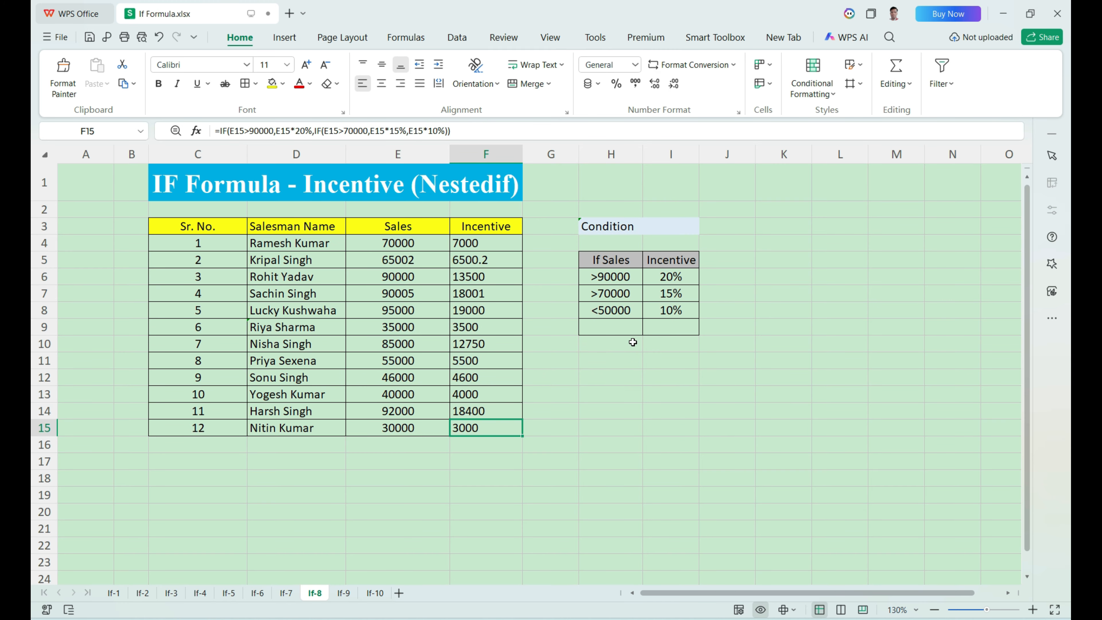
Open sheet If-9 and read the condition in G4:G5 alongside the Order Date and Past/Future columns
{"action": "left_click", "coordinate": [344, 593]}
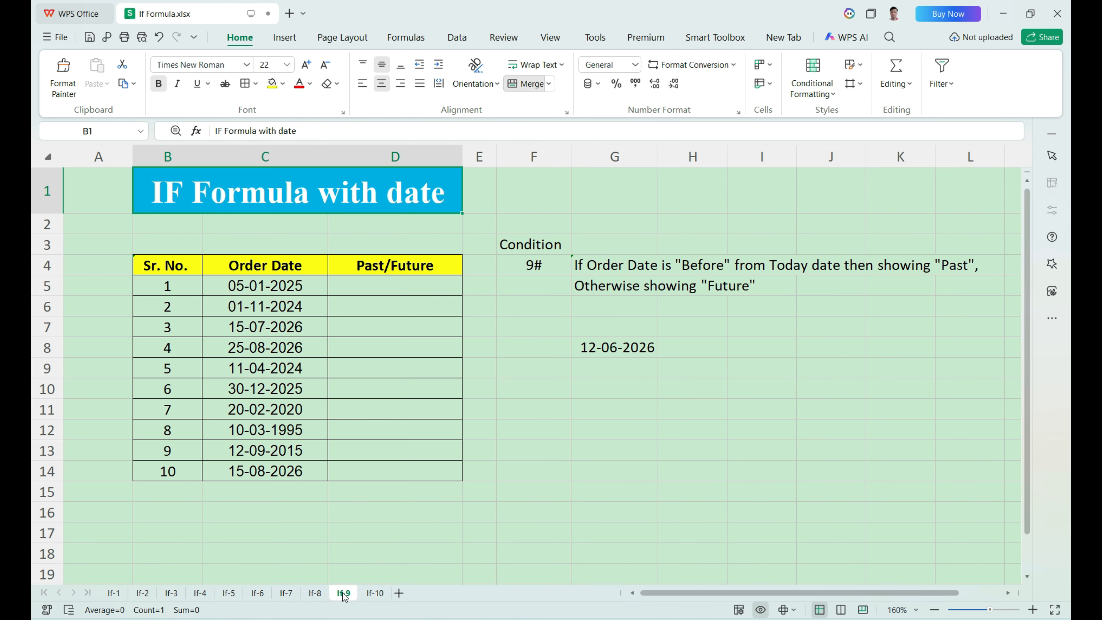
{"action": "left_click", "coordinate": [385, 267]}
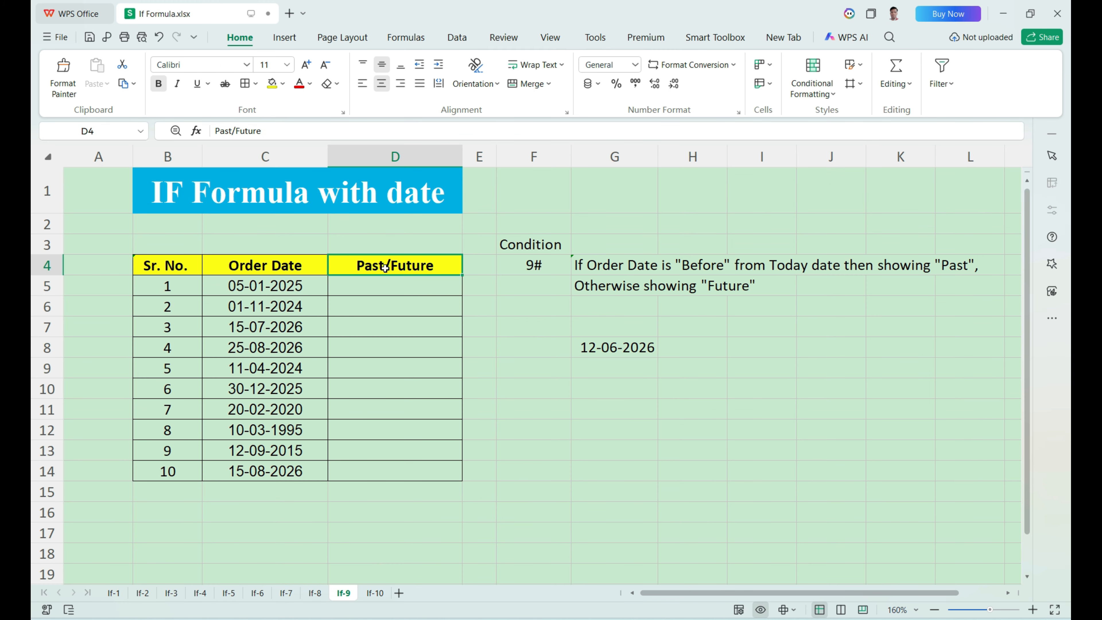
{"action": "left_click_drag", "start_coordinate": [406, 288], "coordinate": [400, 462]}
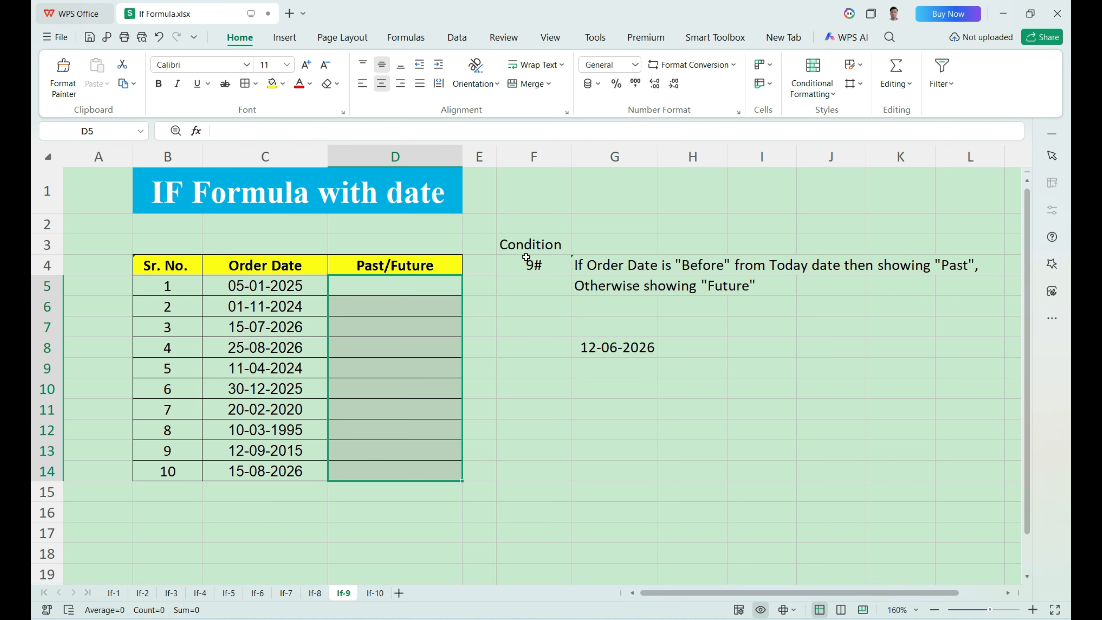
{"action": "left_click", "coordinate": [573, 271]}
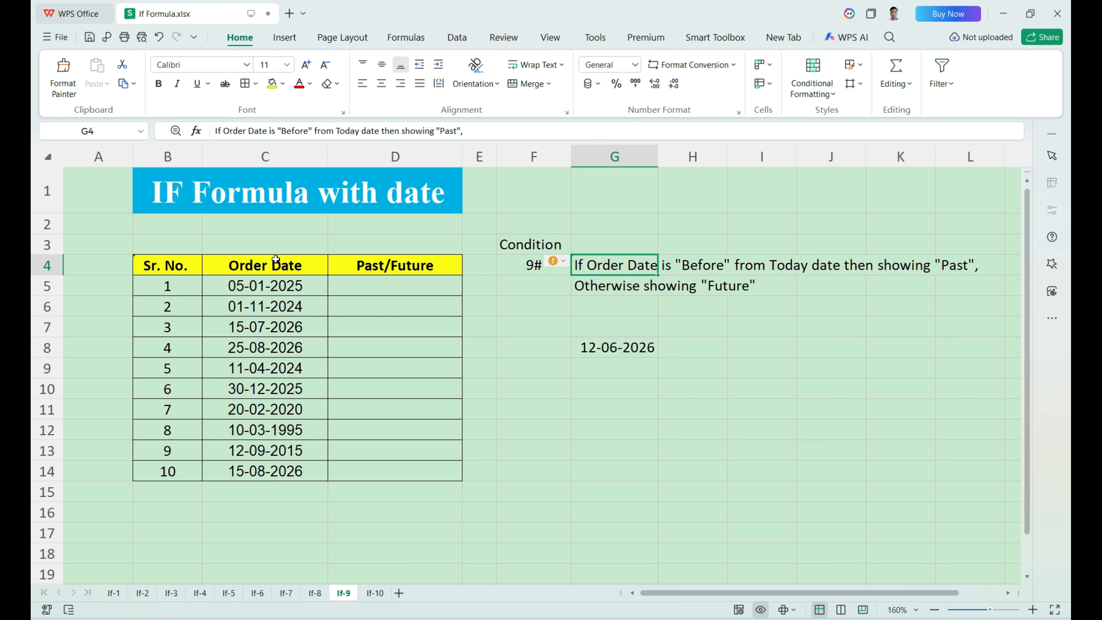
{"action": "left_click_drag", "start_coordinate": [275, 259], "coordinate": [277, 434]}
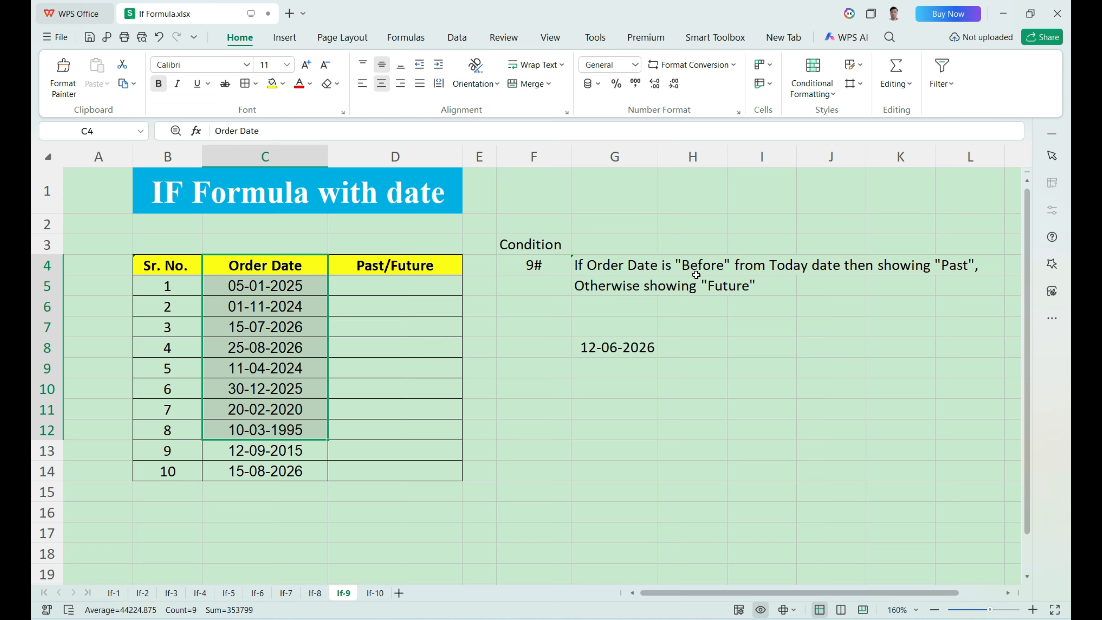
{"action": "left_click_drag", "start_coordinate": [584, 268], "coordinate": [709, 273]}
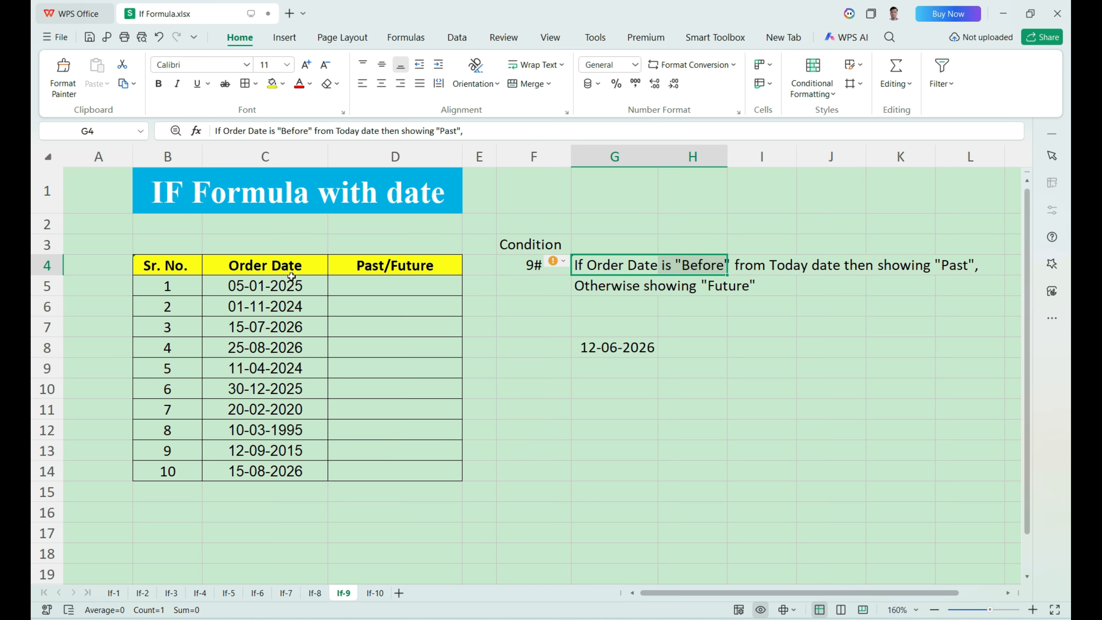
{"action": "left_click", "coordinate": [954, 266]}
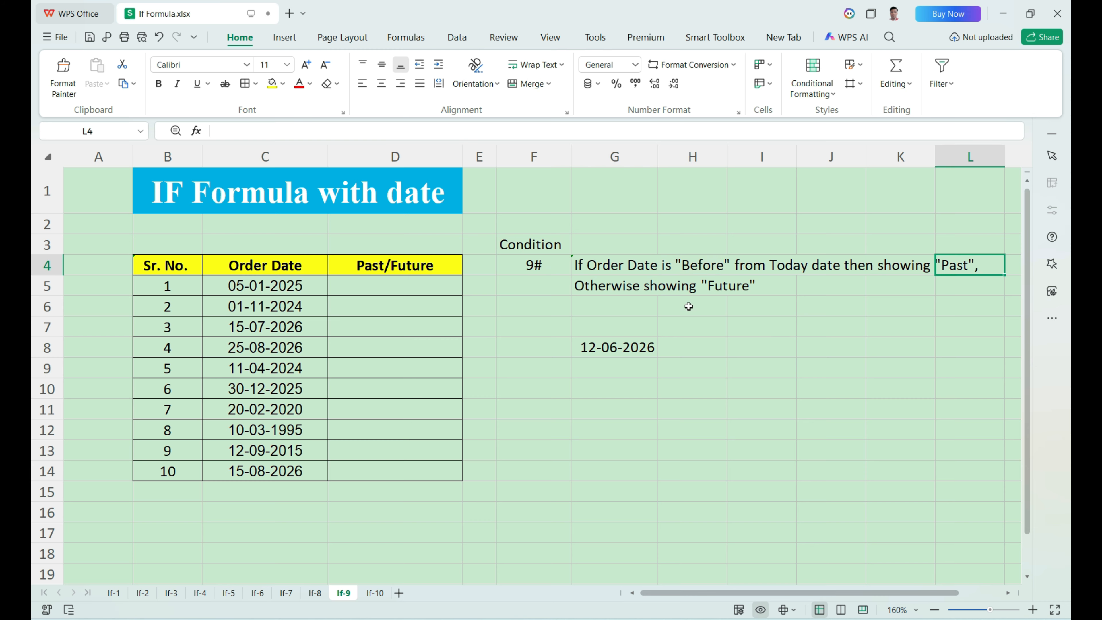
{"action": "left_click", "coordinate": [611, 295]}
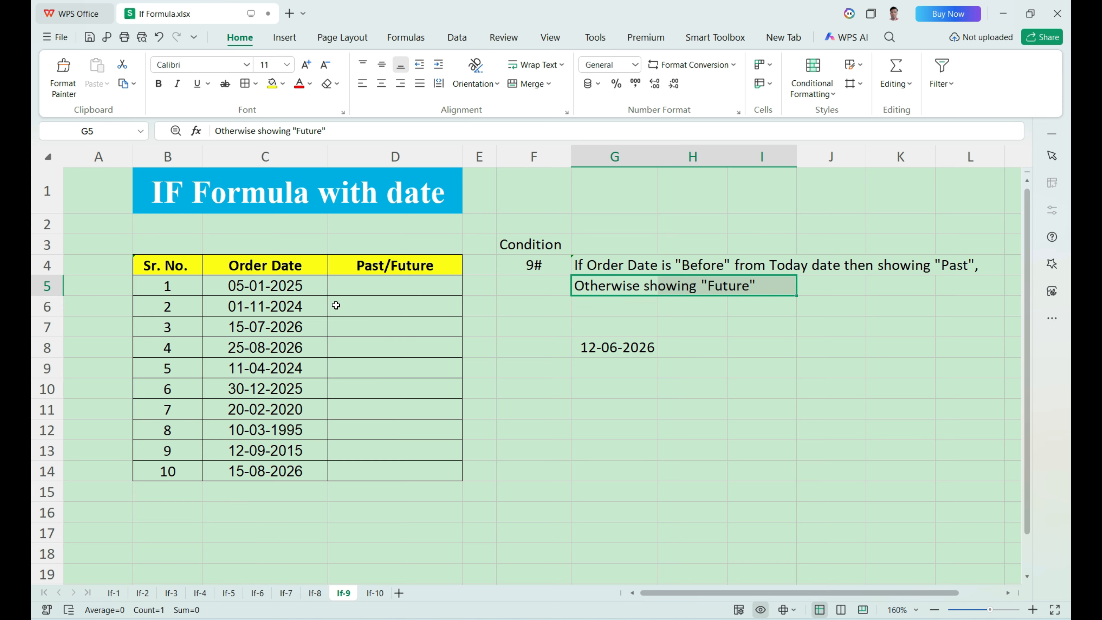
Examine the order dates in C5:C14 and the Past/Future cells they determine
{"action": "left_click_drag", "start_coordinate": [274, 282], "coordinate": [251, 468]}
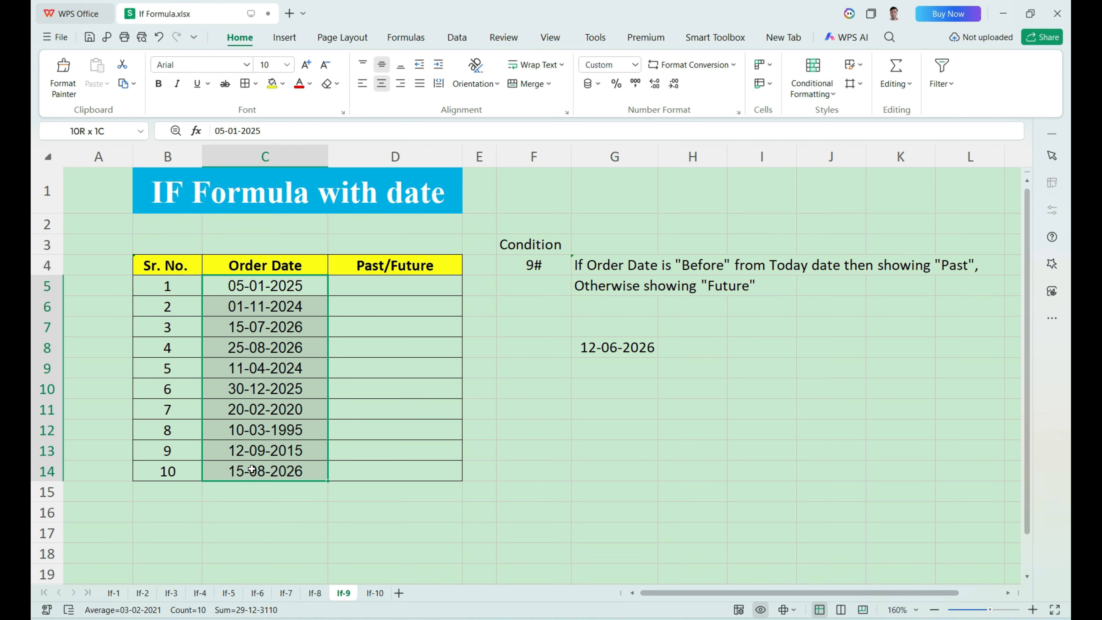
{"action": "left_click", "coordinate": [272, 290]}
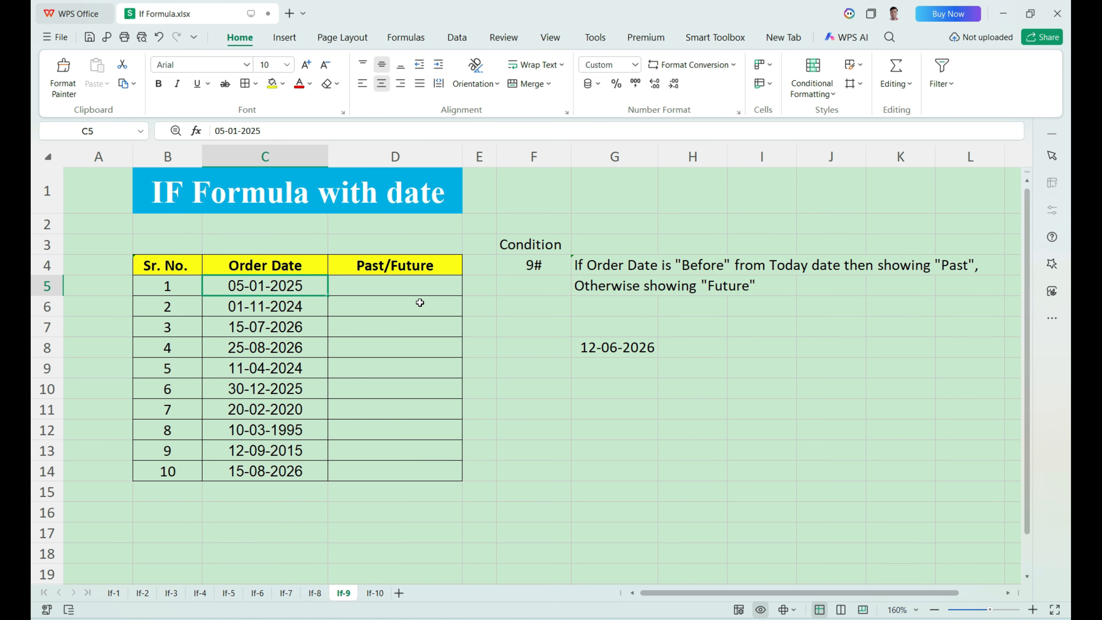
{"action": "left_click", "coordinate": [364, 272]}
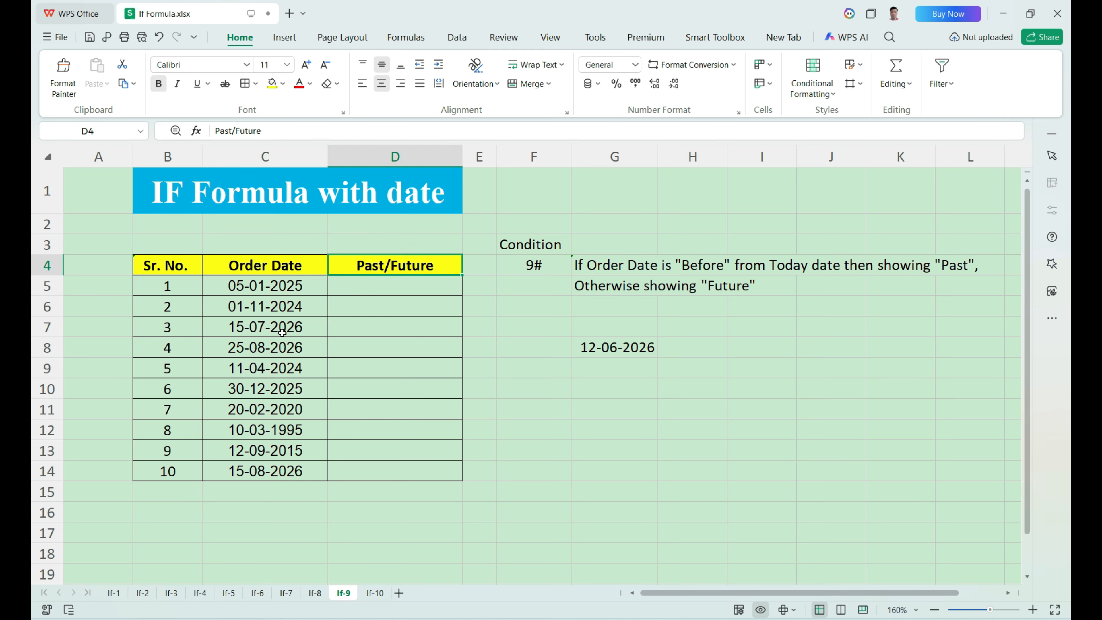
{"action": "left_click", "coordinate": [372, 326]}
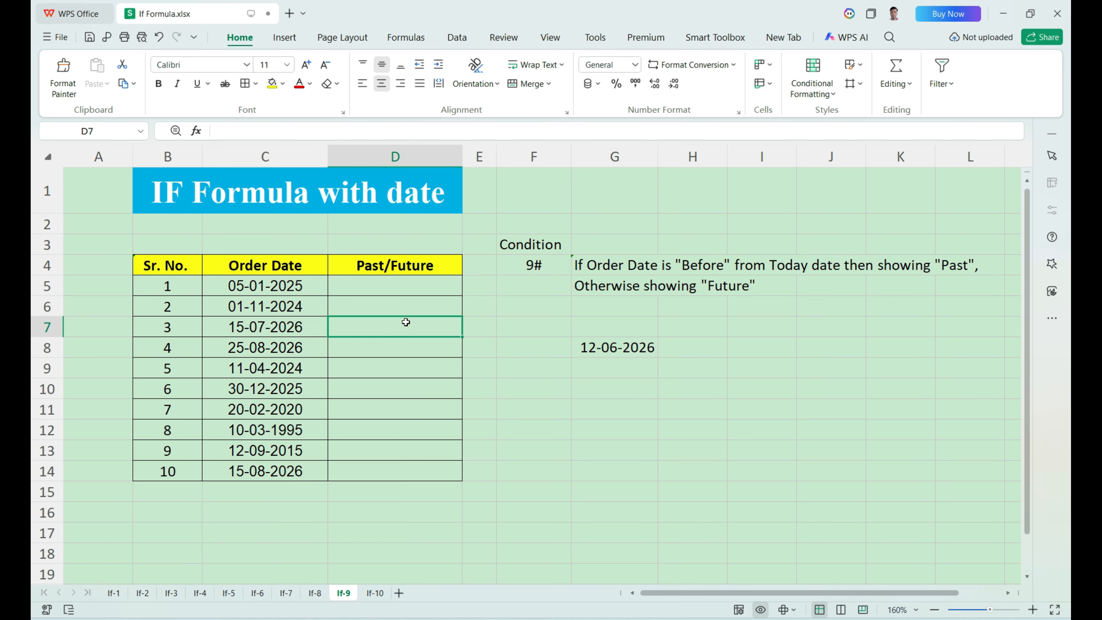
Enter =TODAY() in G10 to show the current date, and check the formula
{"action": "left_click", "coordinate": [419, 289]}
{"action": "left_click", "coordinate": [647, 391]}
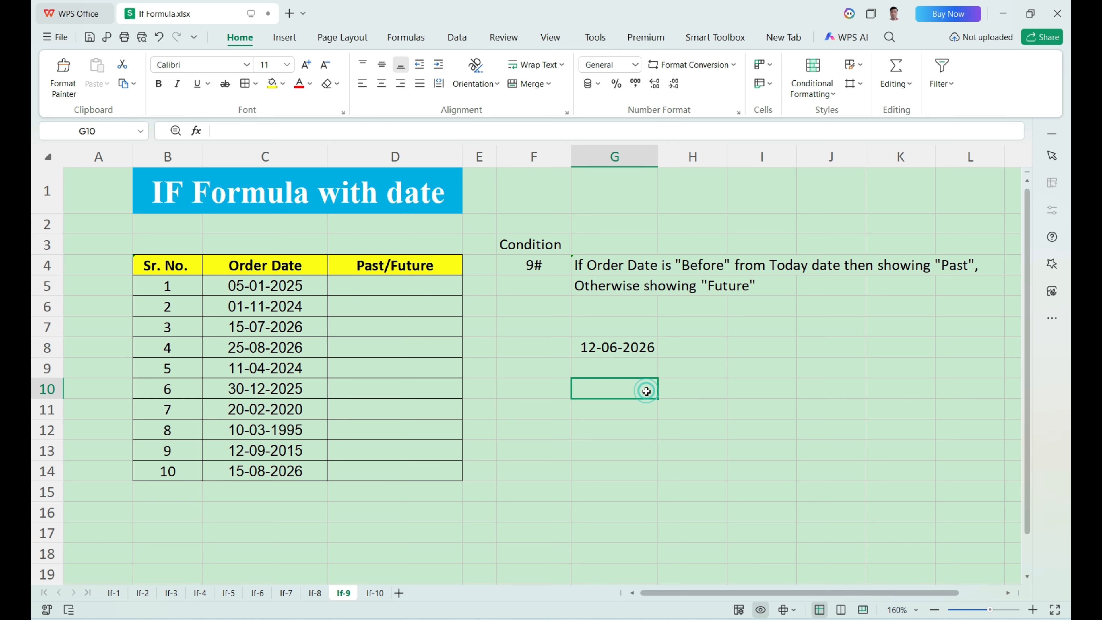
{"action": "type", "text": "=to"}
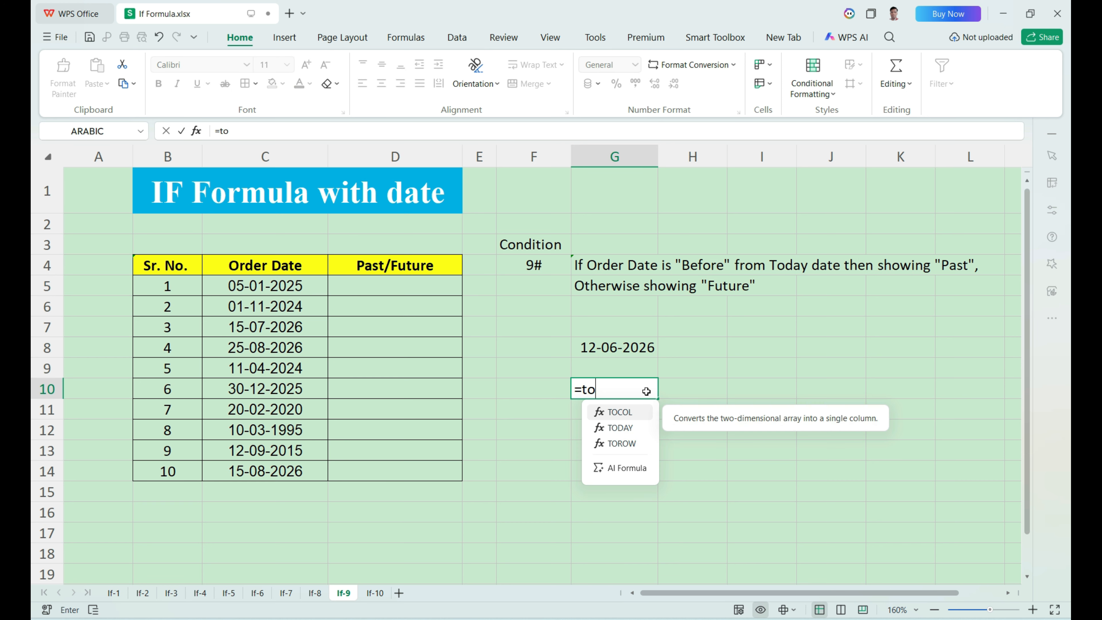
{"action": "type", "text": "day"}
{"action": "key", "text": "Tab"}
{"action": "key", "text": "Return"}
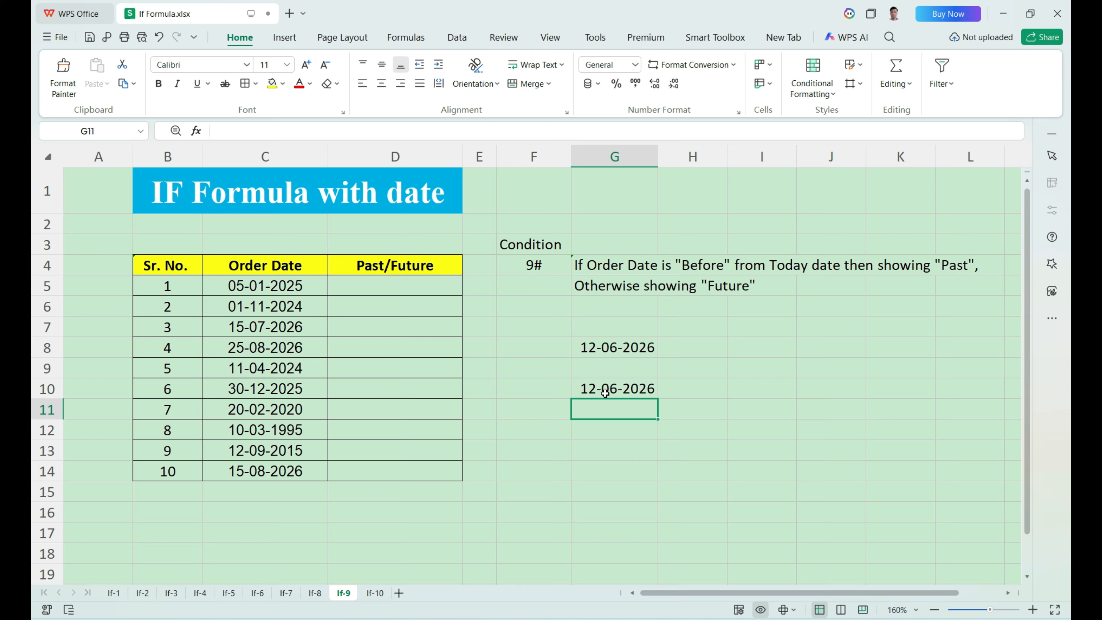
{"action": "left_click", "coordinate": [640, 392]}
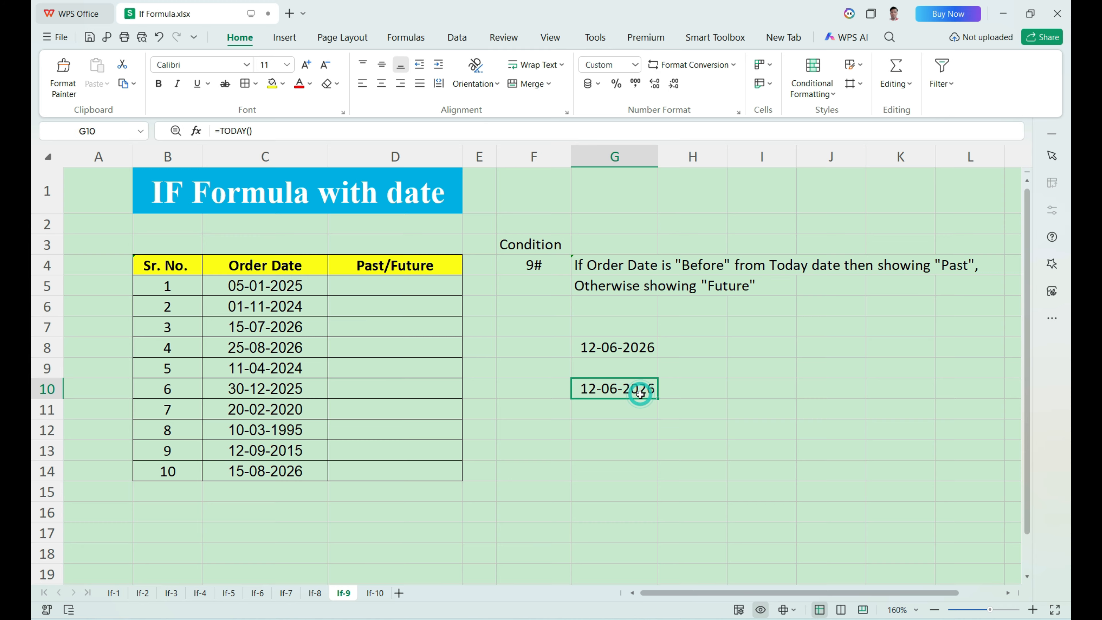
Review the order dates in C5 and C7 against the empty Past/Future cells in D5:D14
{"action": "left_click", "coordinate": [344, 294]}
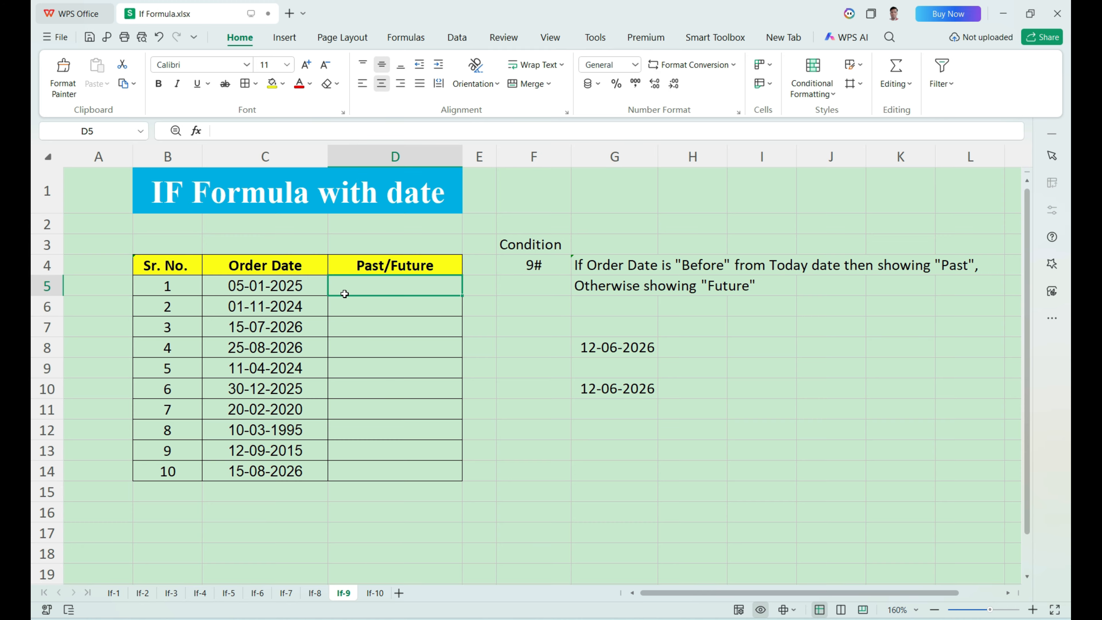
{"action": "left_click", "coordinate": [277, 294]}
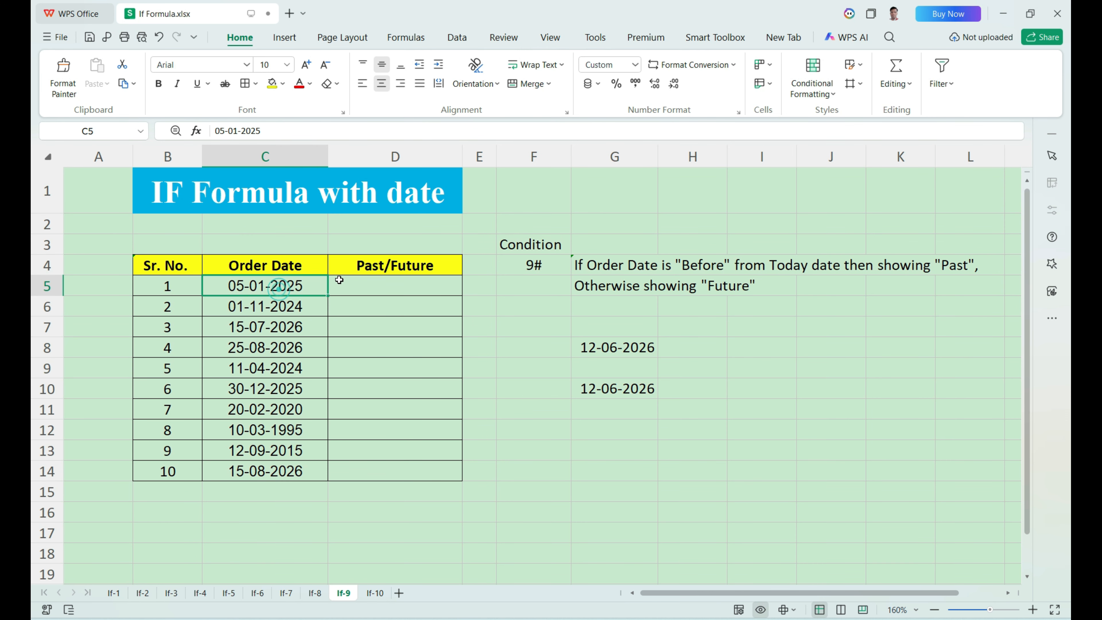
{"action": "left_click", "coordinate": [360, 282]}
{"action": "left_click", "coordinate": [306, 328]}
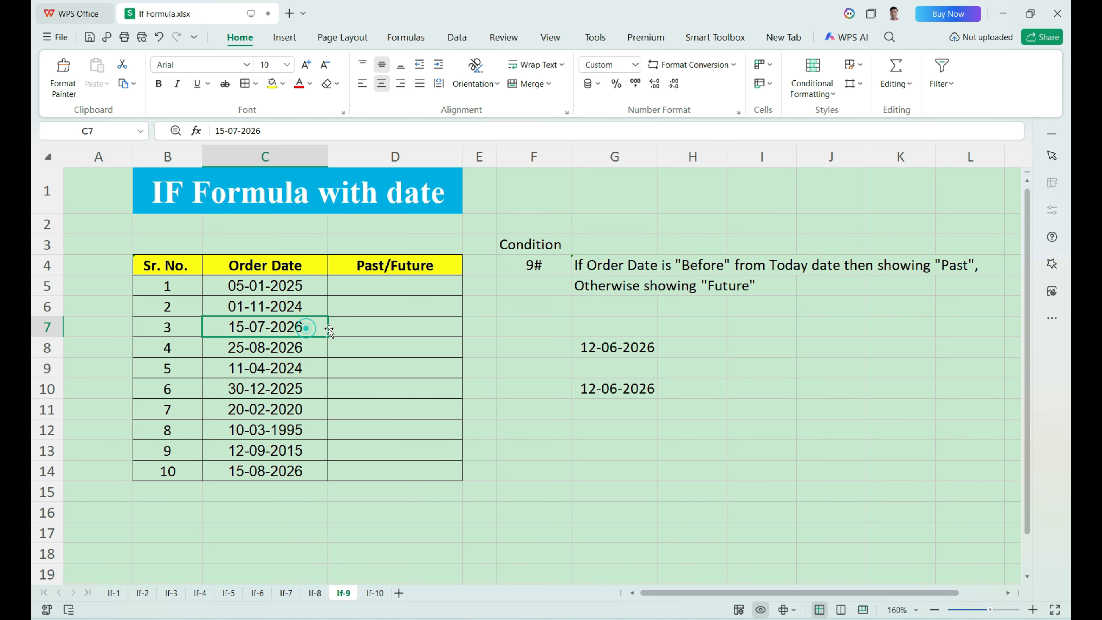
{"action": "left_click", "coordinate": [354, 329]}
{"action": "left_click", "coordinate": [416, 285]}
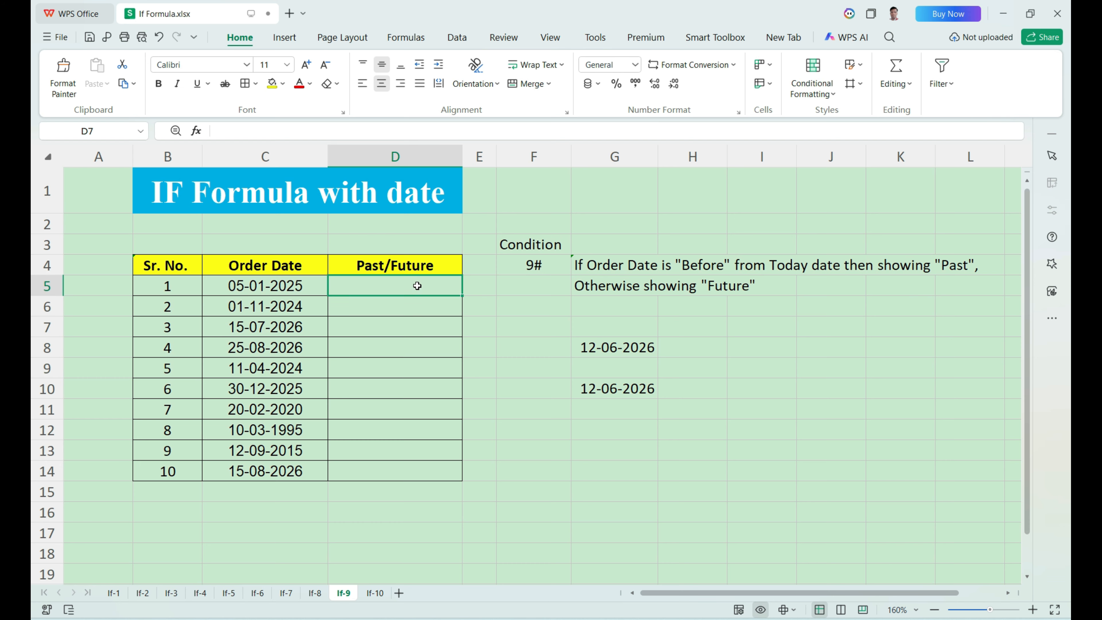
{"action": "left_click_drag", "start_coordinate": [417, 285], "coordinate": [418, 466]}
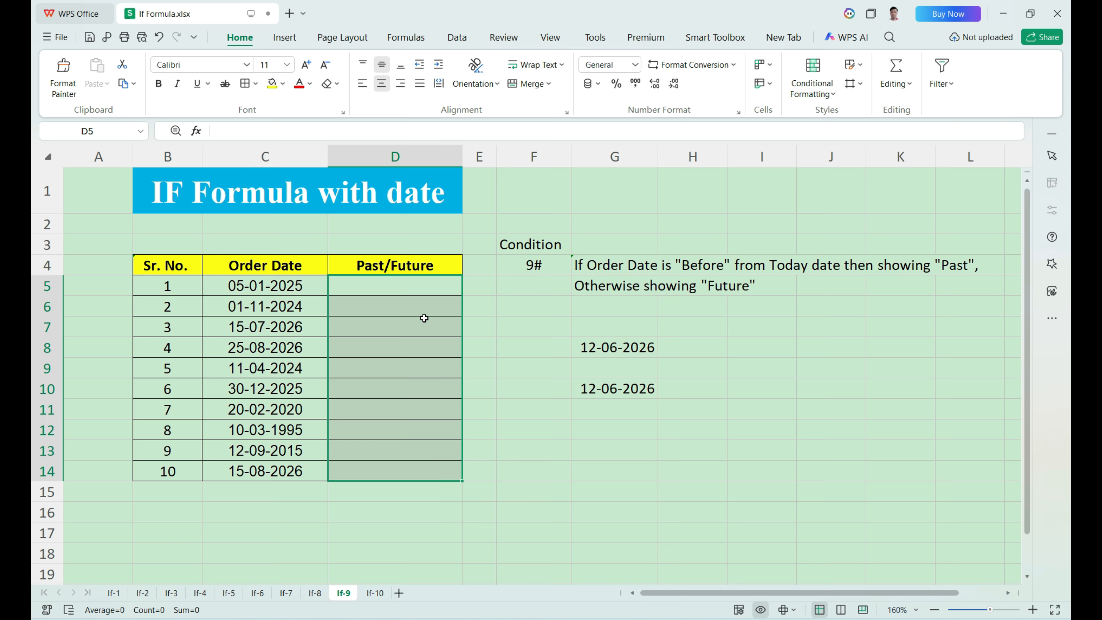
Begin an IF formula in D5 with the logical test C5<TODAY()
{"action": "left_click", "coordinate": [419, 288]}
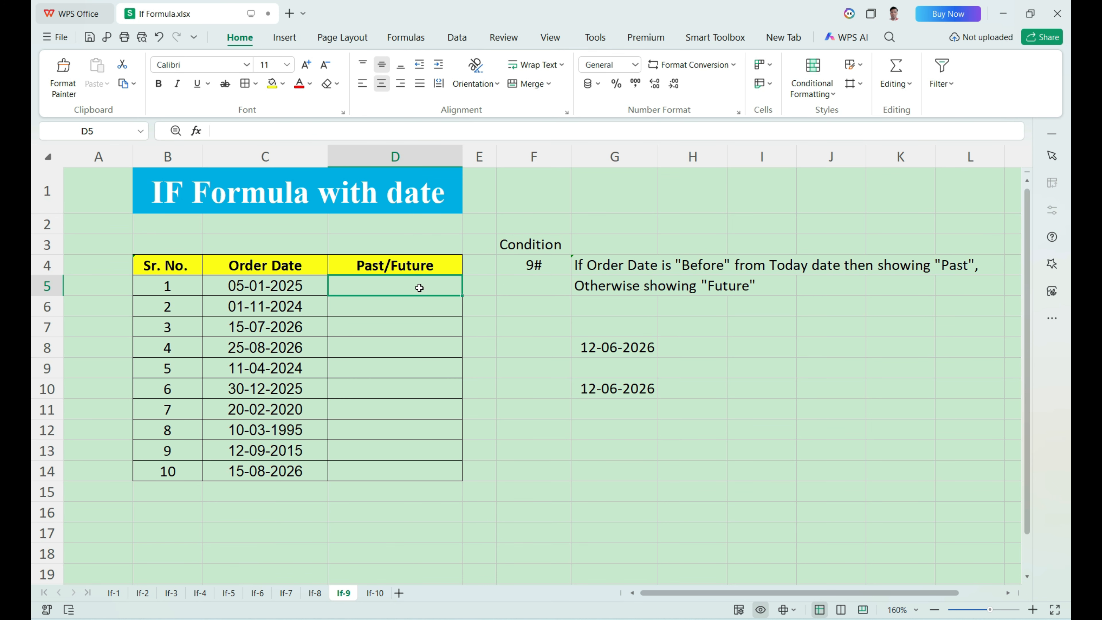
{"action": "type", "text": "="}
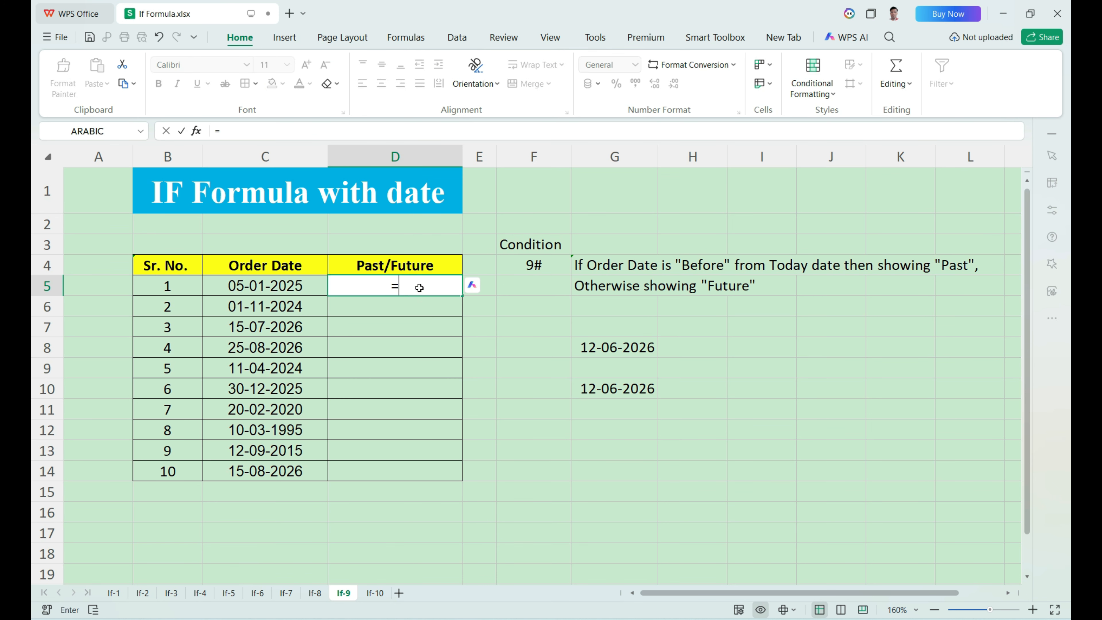
{"action": "type", "text": "if"}
{"action": "key", "text": "Tab"}
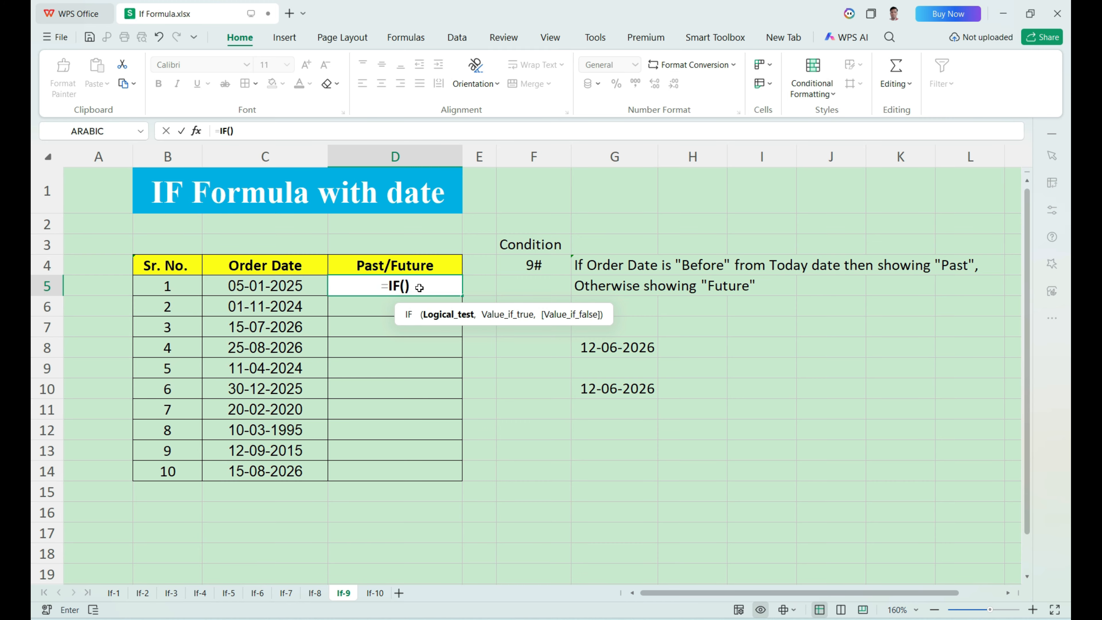
{"action": "left_click", "coordinate": [281, 284]}
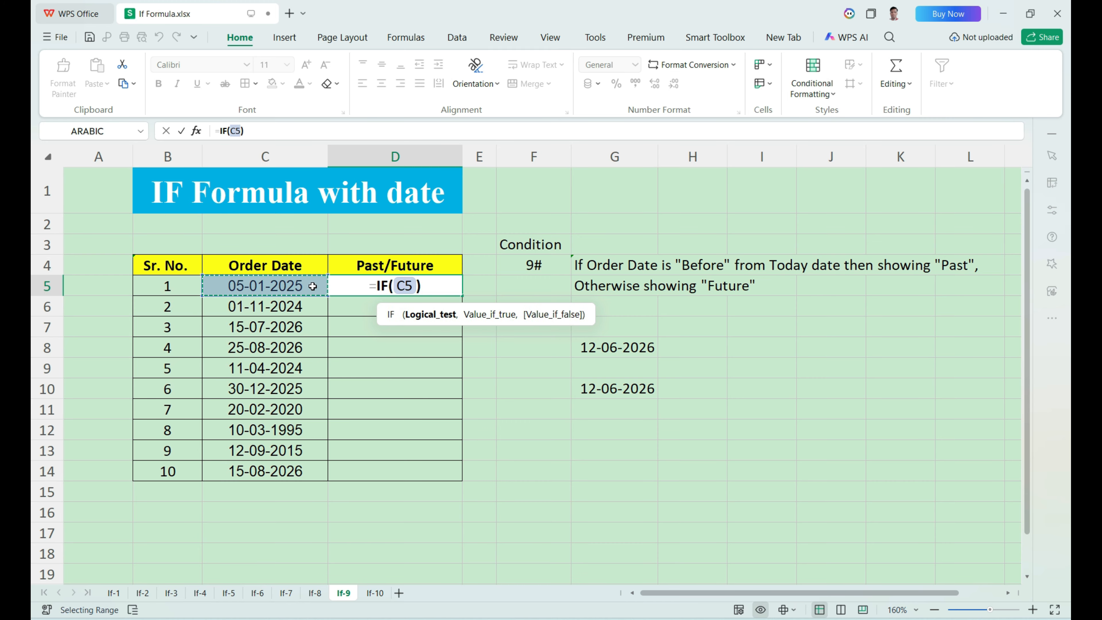
{"action": "type", "text": "<"}
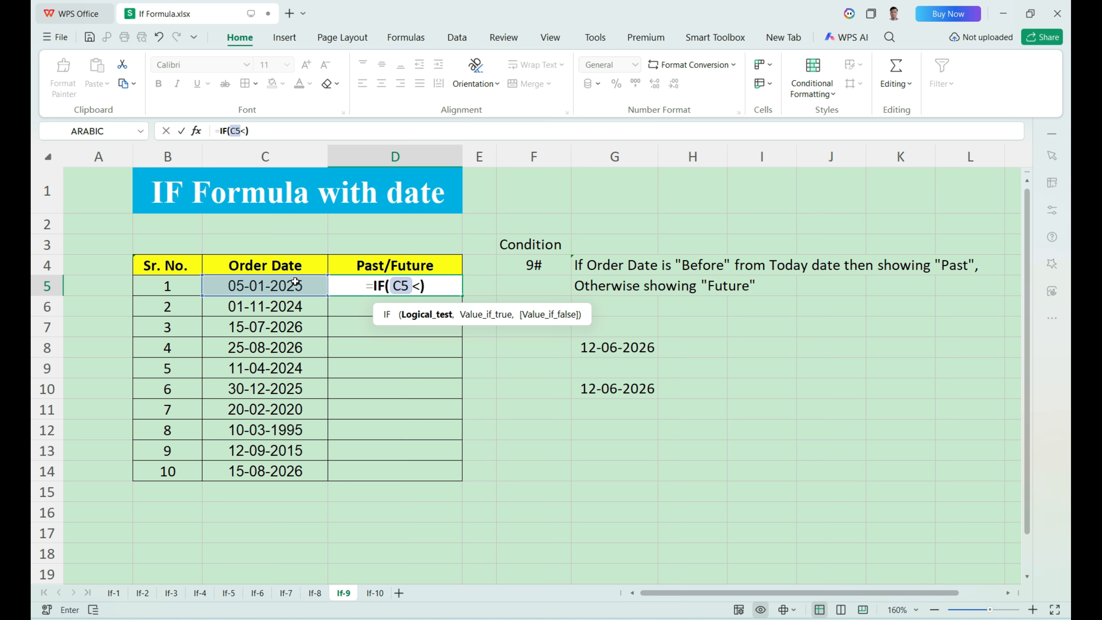
{"action": "type", "text": "today"}
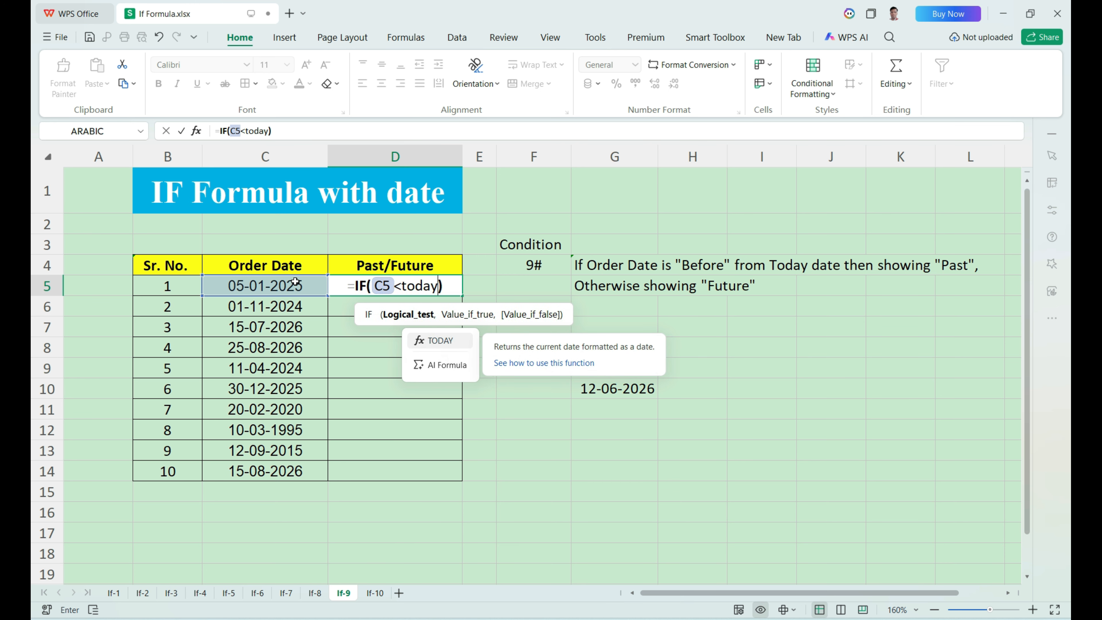
{"action": "key", "text": "Tab"}
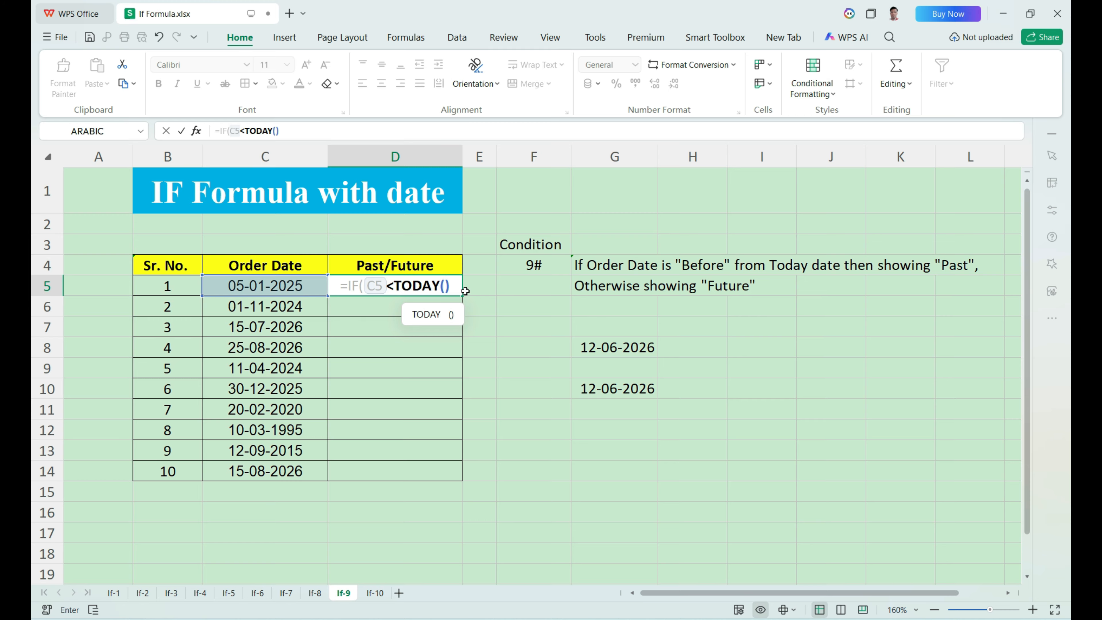
{"action": "left_click", "coordinate": [453, 288]}
{"action": "type", "text": ","}
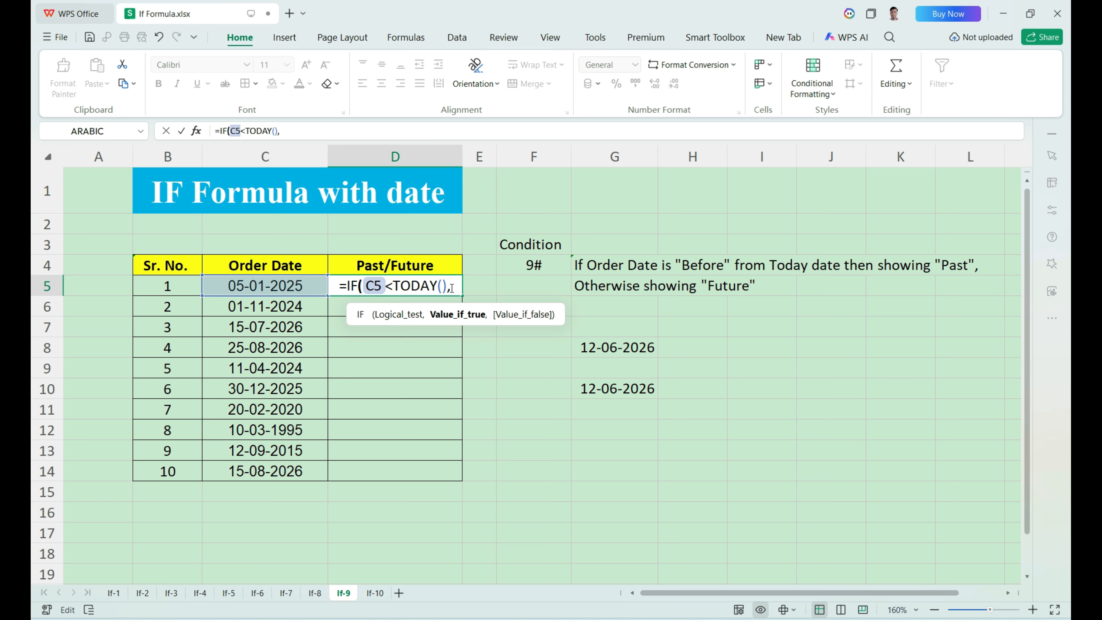
Complete the D5 formula with "Past" as the value if true and "Future" as the value if false
{"action": "type", "text": "\"P"}
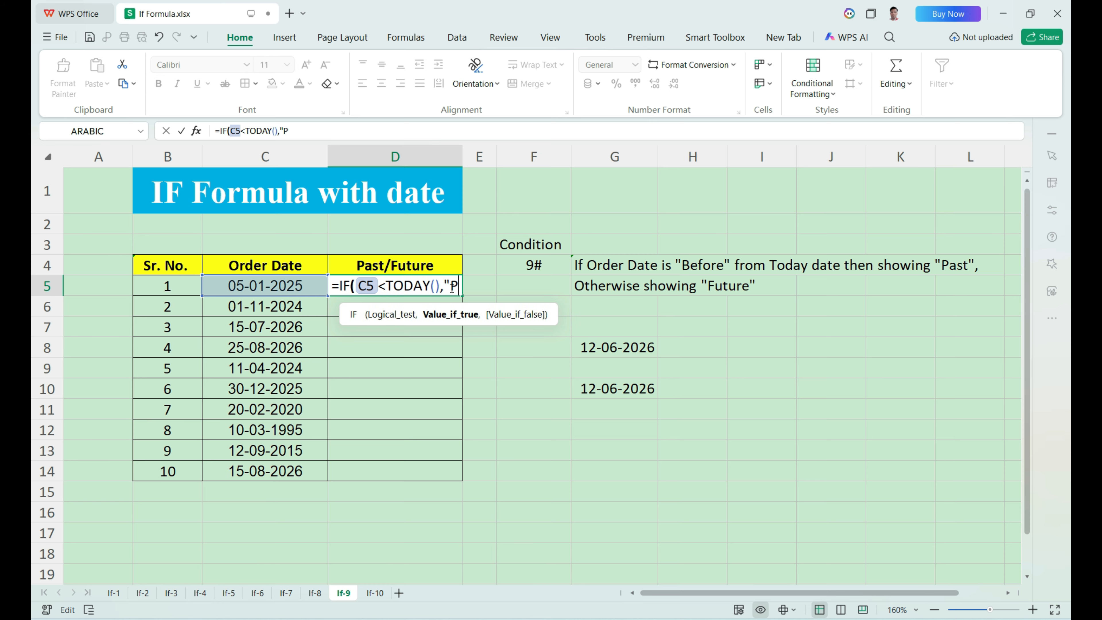
{"action": "type", "text": "ast\","}
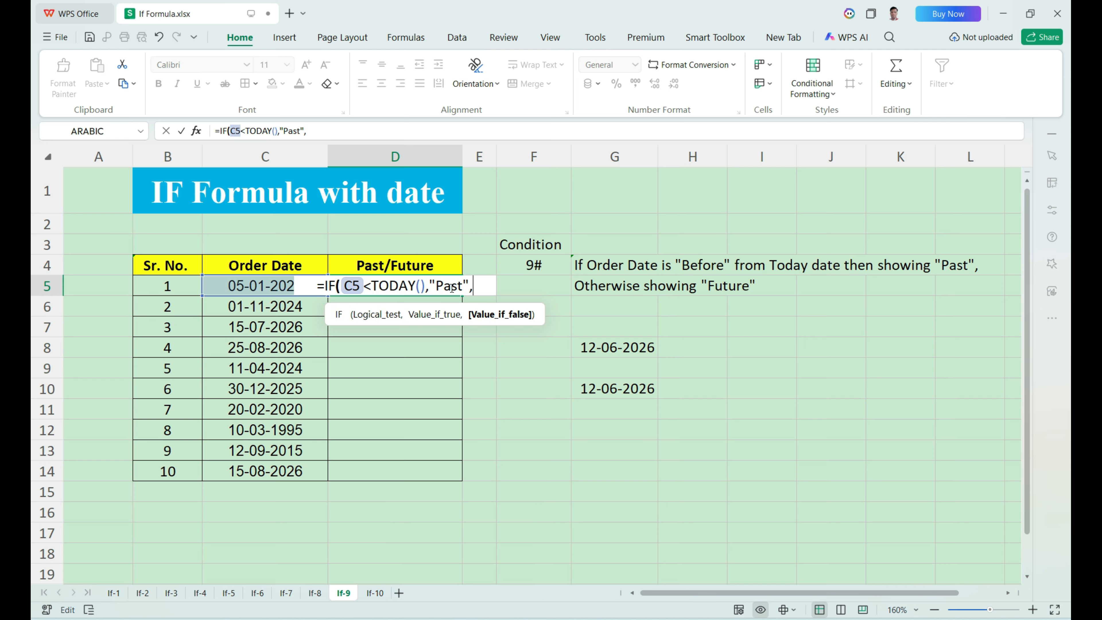
{"action": "type", "text": "\""}
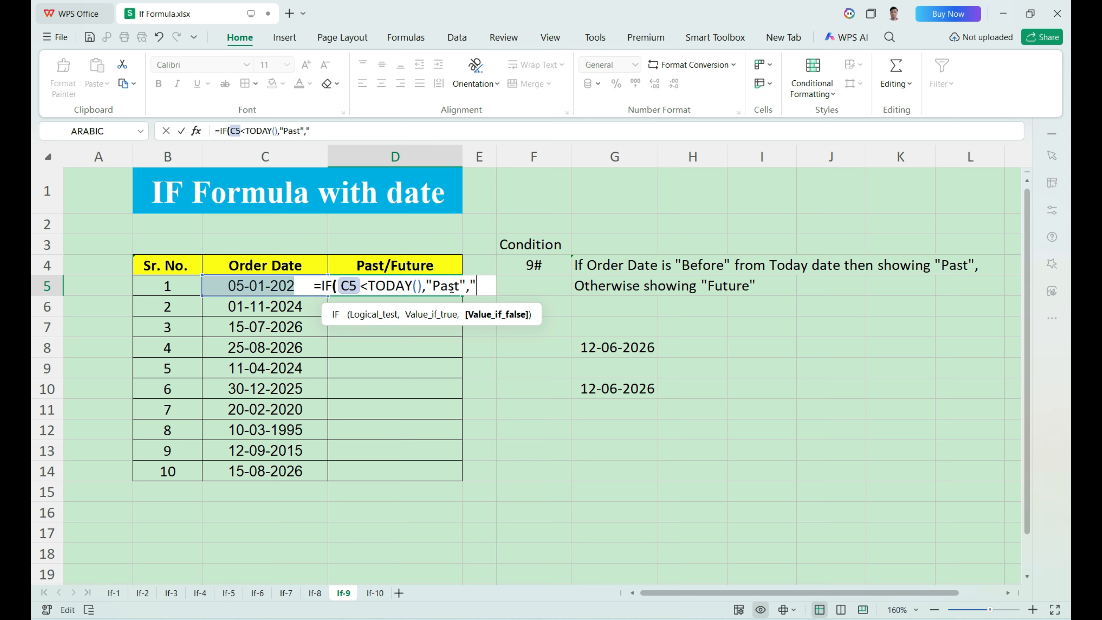
{"action": "type", "text": "Futur"}
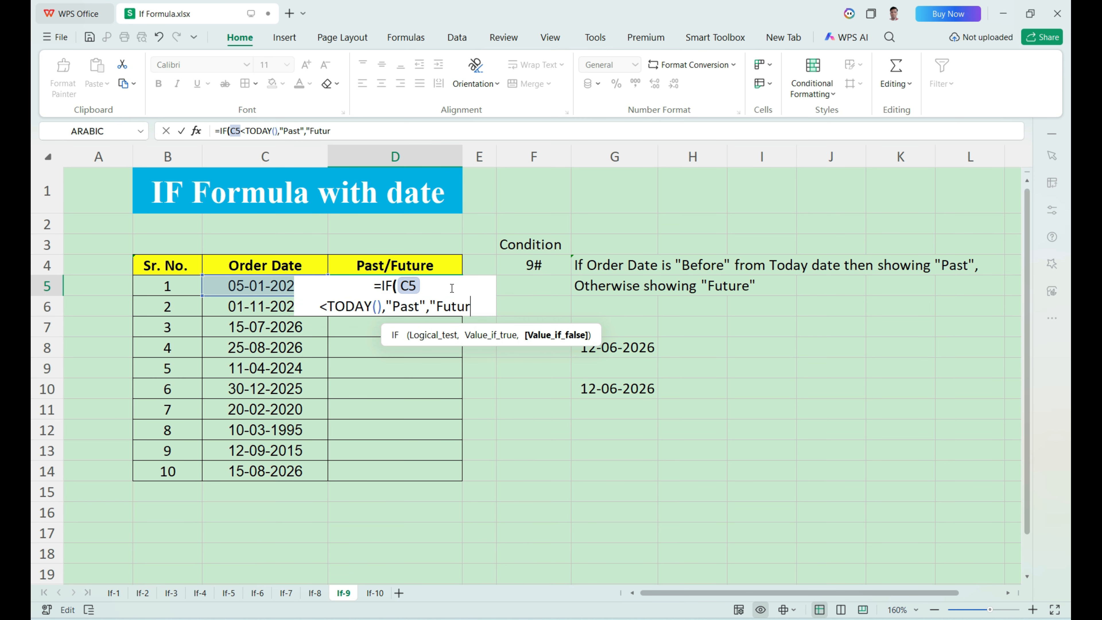
{"action": "type", "text": "e\""}
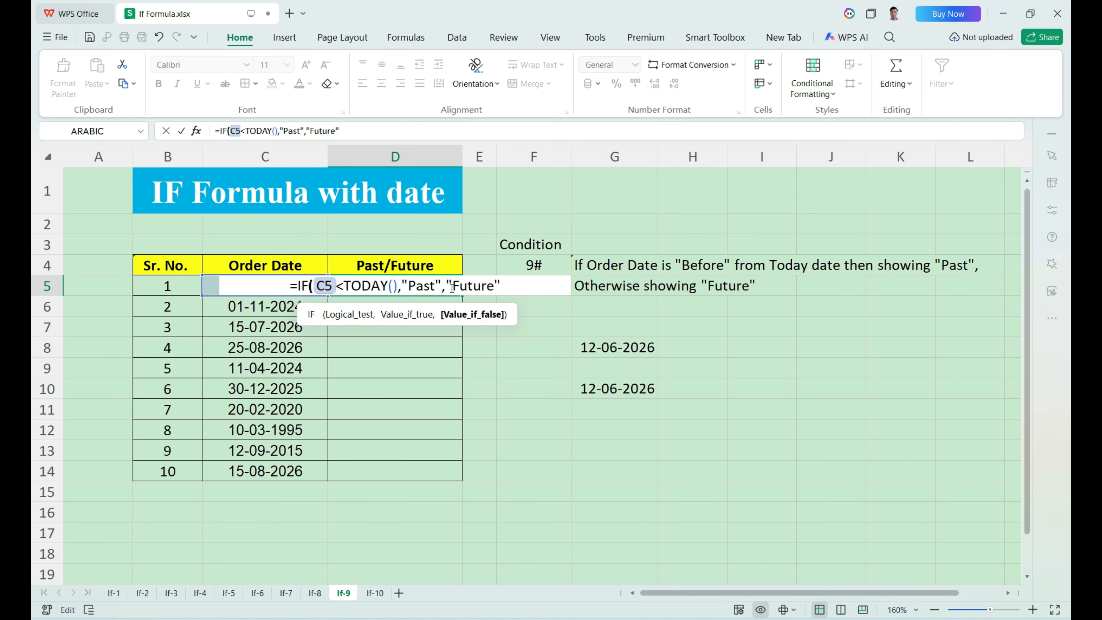
{"action": "type", "text": ")"}
{"action": "key", "text": "Return"}
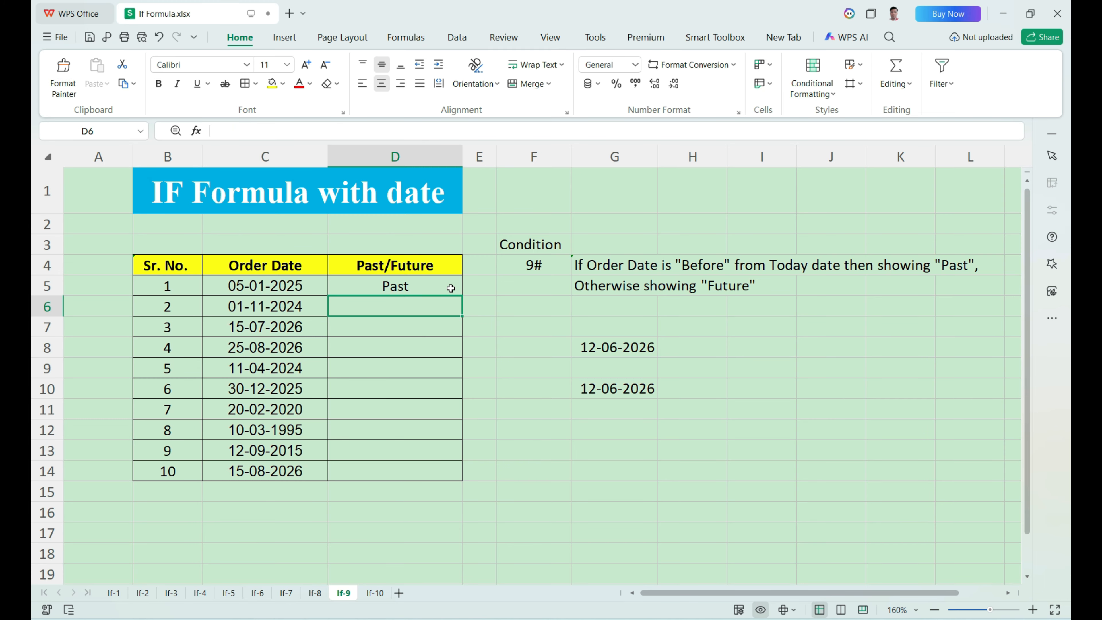
Check the D5 formula against the order date in C5 and fill it down through D14
{"action": "left_click", "coordinate": [450, 288]}
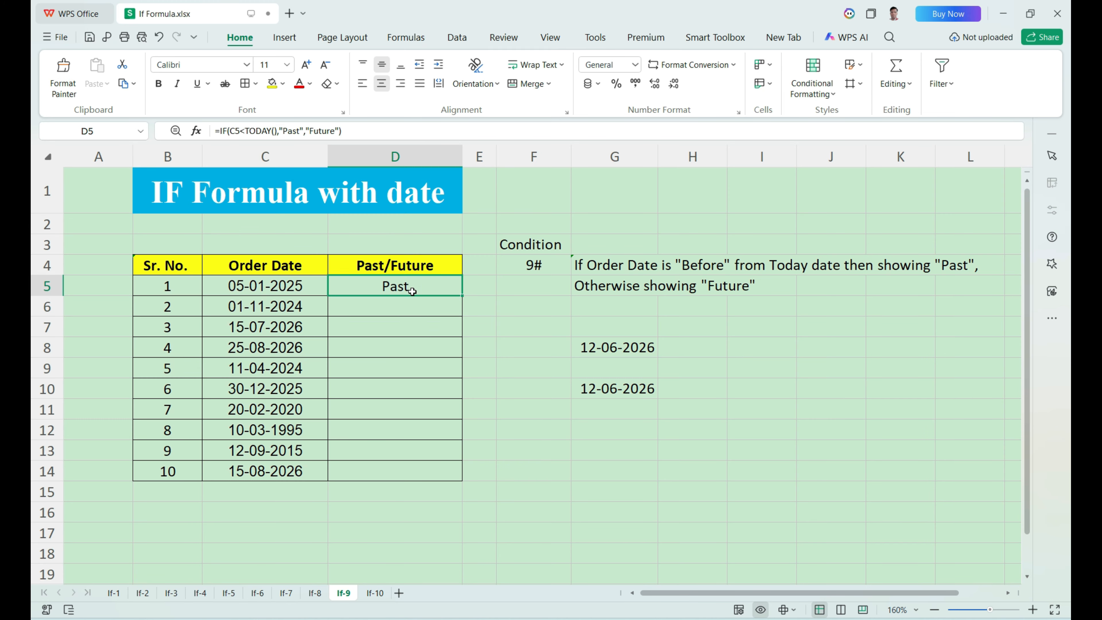
{"action": "left_click", "coordinate": [317, 288]}
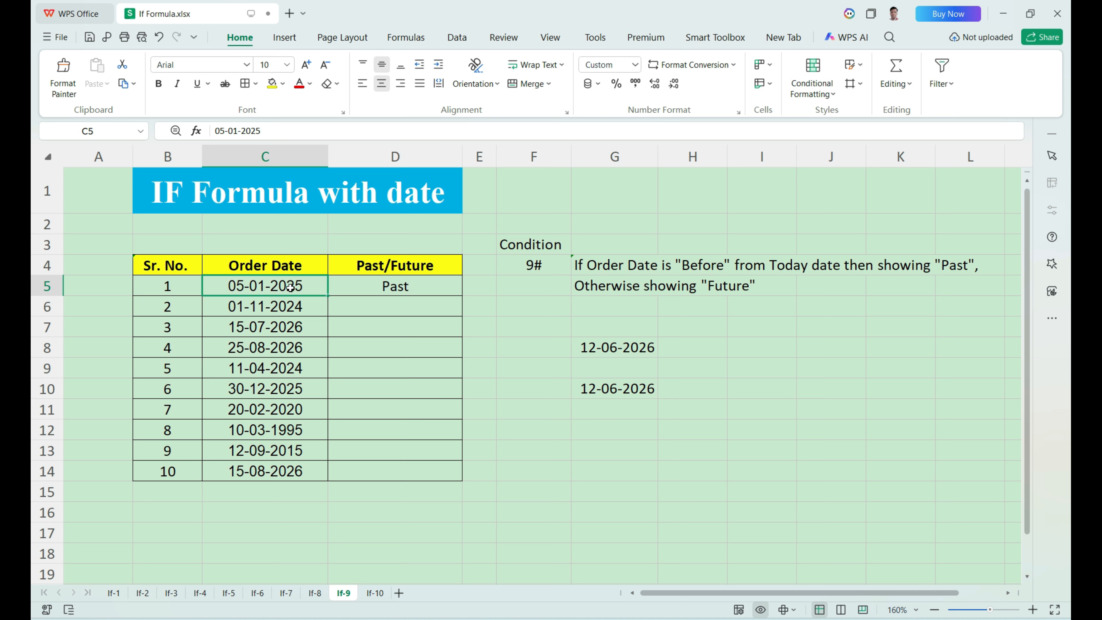
{"action": "left_click", "coordinate": [396, 288]}
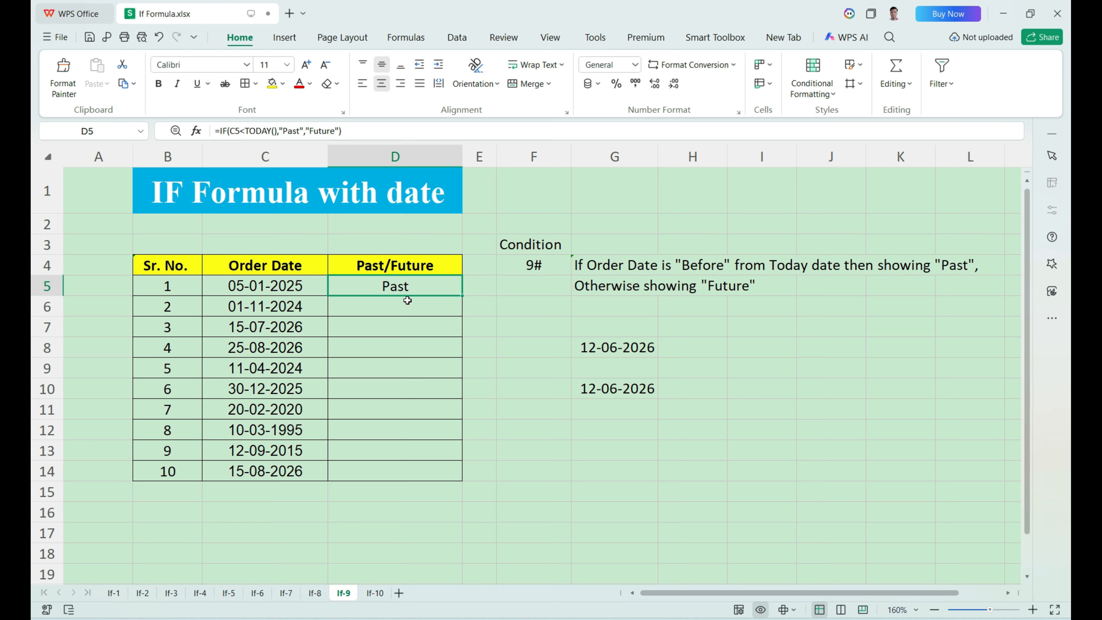
{"action": "left_click_drag", "start_coordinate": [368, 309], "coordinate": [366, 451]}
{"action": "left_click", "coordinate": [409, 292]}
{"action": "left_click_drag", "start_coordinate": [462, 296], "coordinate": [455, 470]}
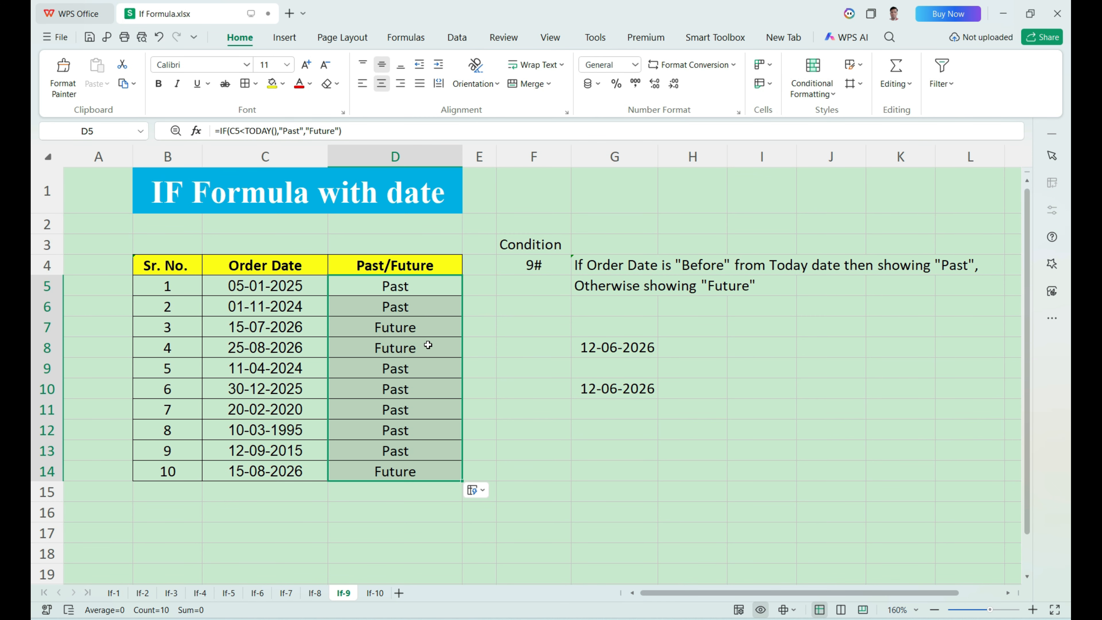
Compare the Past/Future results in D5:D14 with the order dates in C5:C14
{"action": "left_click_drag", "start_coordinate": [422, 310], "coordinate": [431, 467]}
{"action": "left_click", "coordinate": [366, 326]}
{"action": "left_click", "coordinate": [268, 327]}
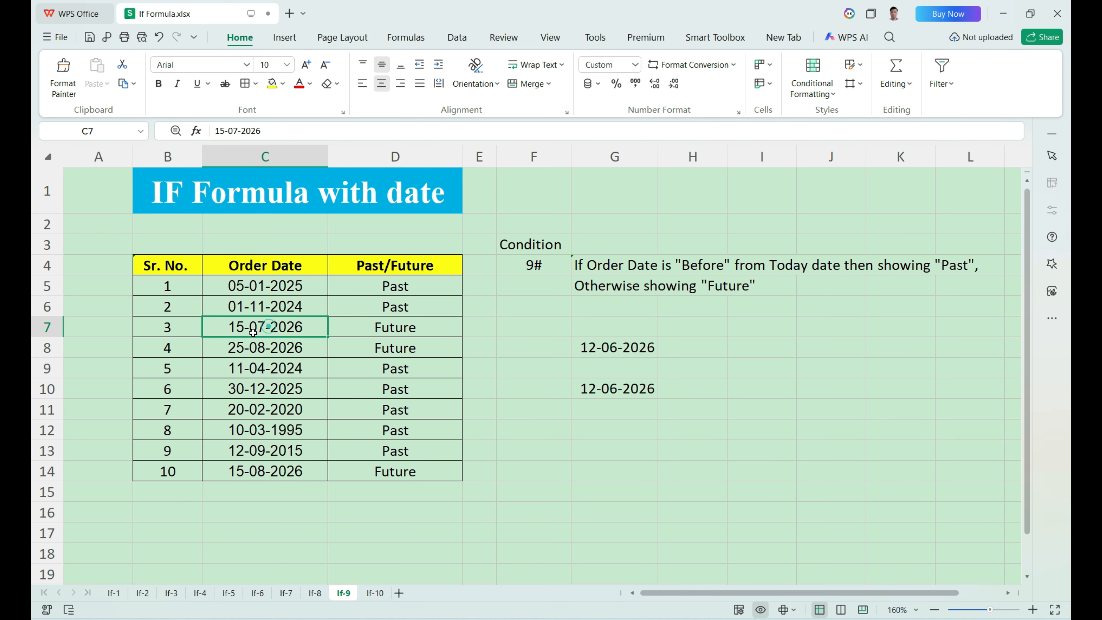
{"action": "left_click", "coordinate": [380, 330]}
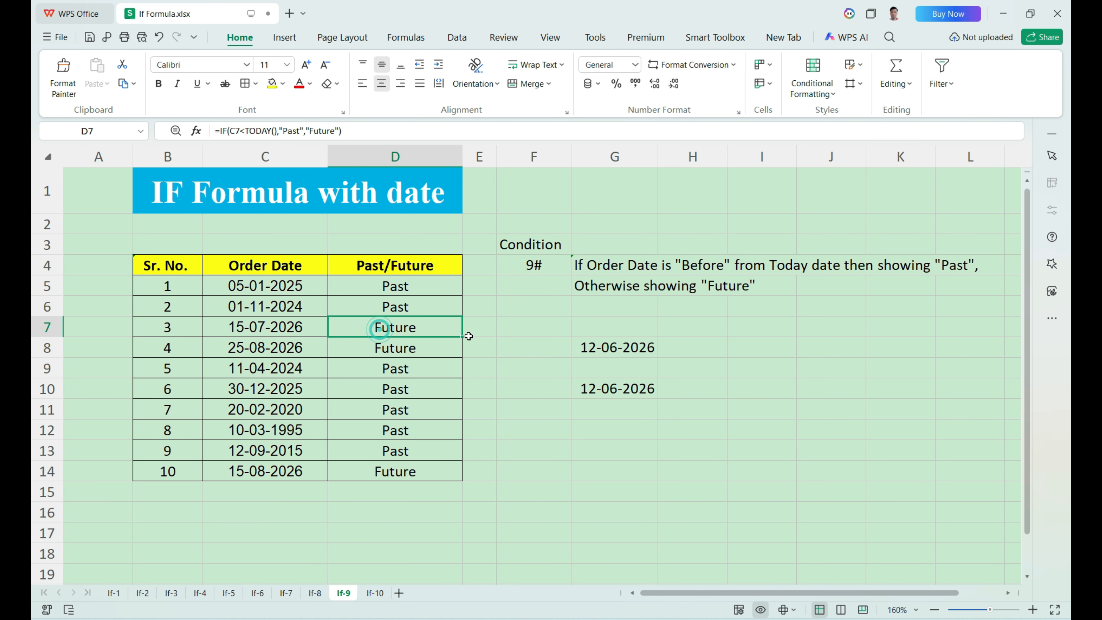
{"action": "left_click", "coordinate": [300, 343]}
{"action": "left_click", "coordinate": [371, 348]}
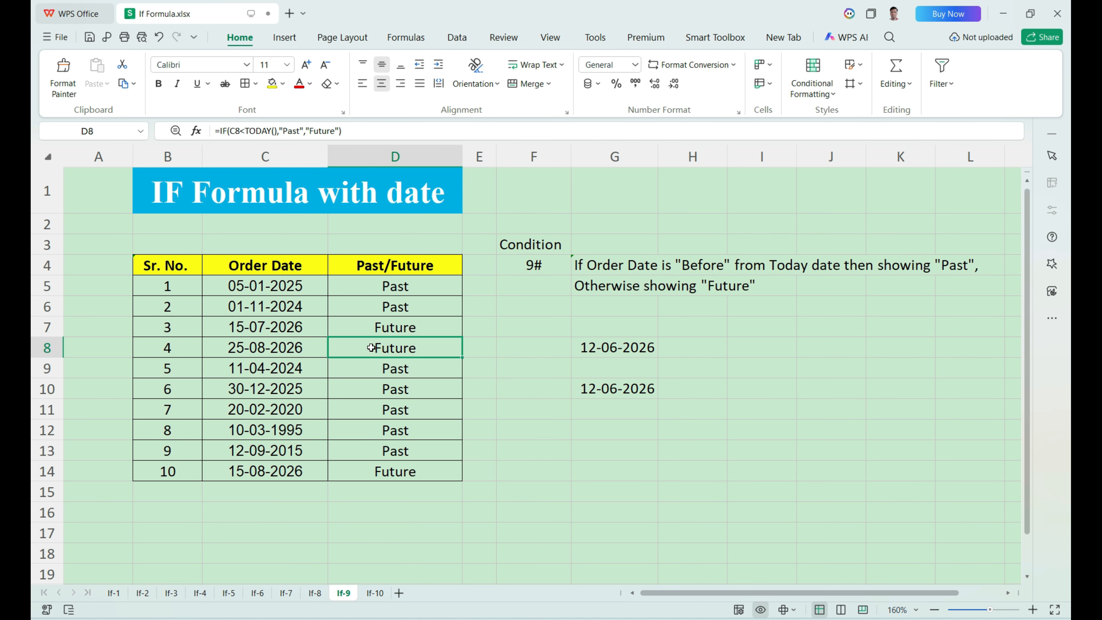
{"action": "left_click", "coordinate": [265, 369]}
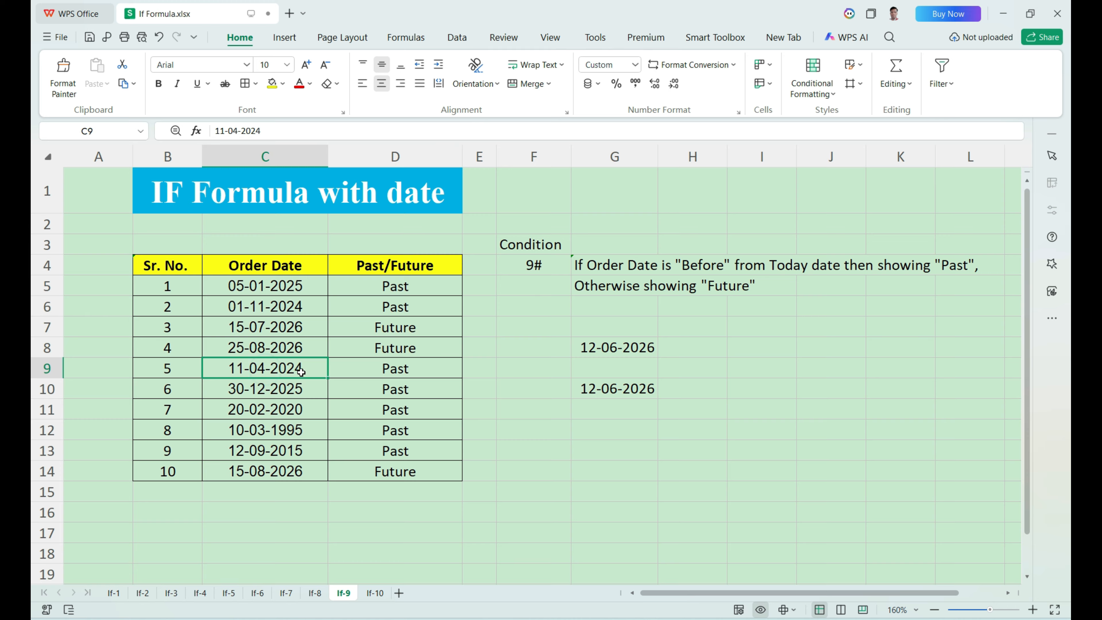
{"action": "left_click_drag", "start_coordinate": [354, 372], "coordinate": [364, 447]}
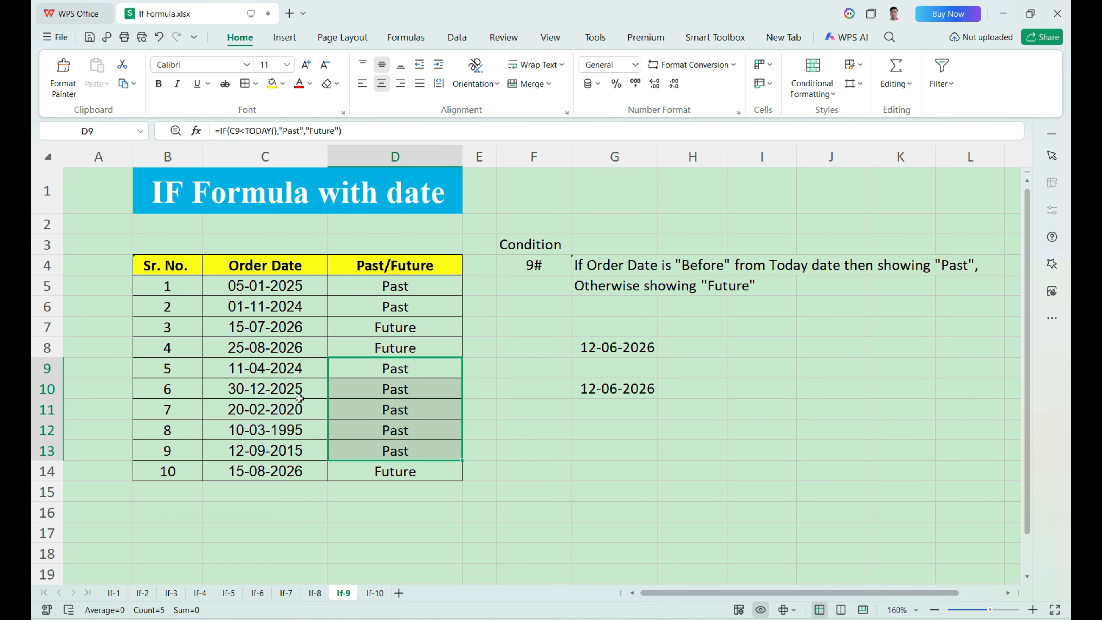
{"action": "left_click_drag", "start_coordinate": [299, 375], "coordinate": [347, 470]}
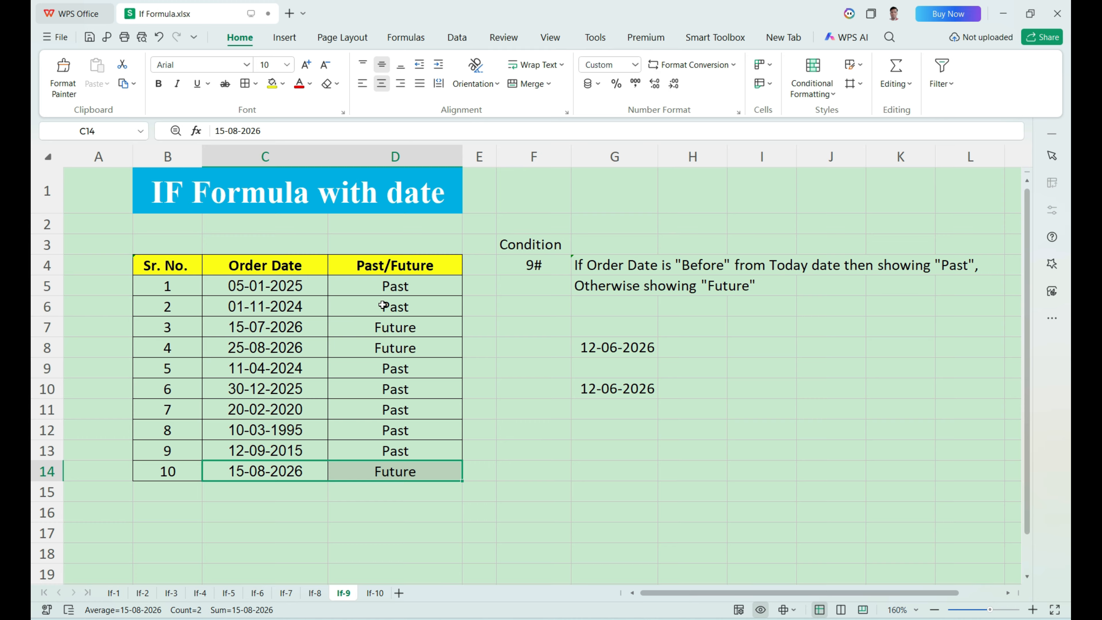
{"action": "left_click", "coordinate": [362, 309]}
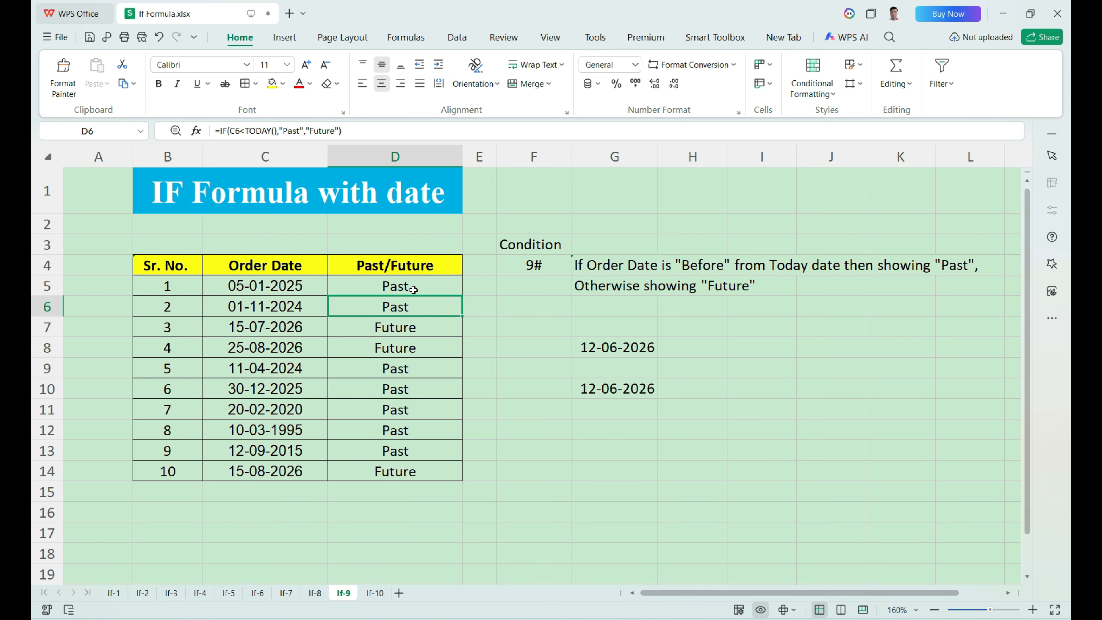
Open sheet If-10 and review the Total Price and Status columns alongside the condition in I4:I5
{"action": "left_click", "coordinate": [375, 594]}
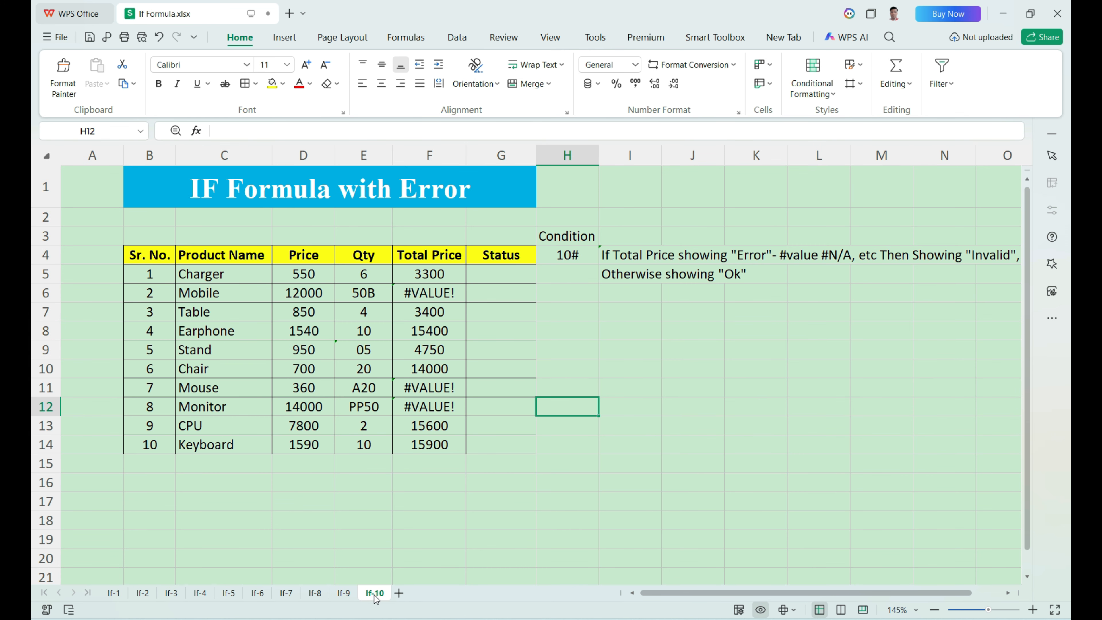
{"action": "left_click_drag", "start_coordinate": [433, 287], "coordinate": [438, 331]}
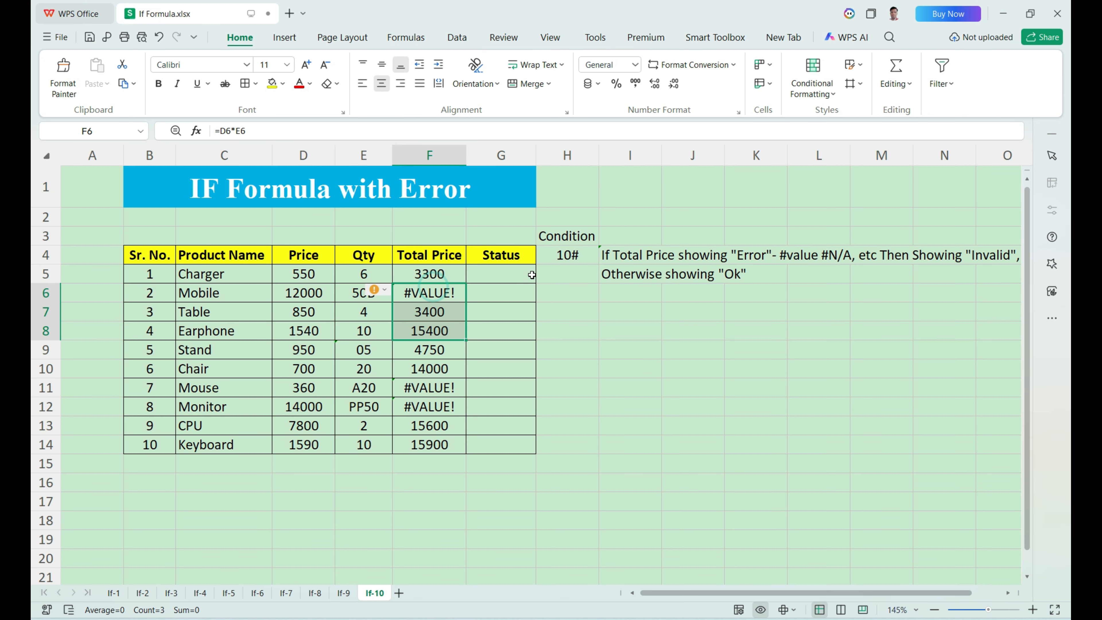
{"action": "left_click_drag", "start_coordinate": [516, 274], "coordinate": [515, 442]}
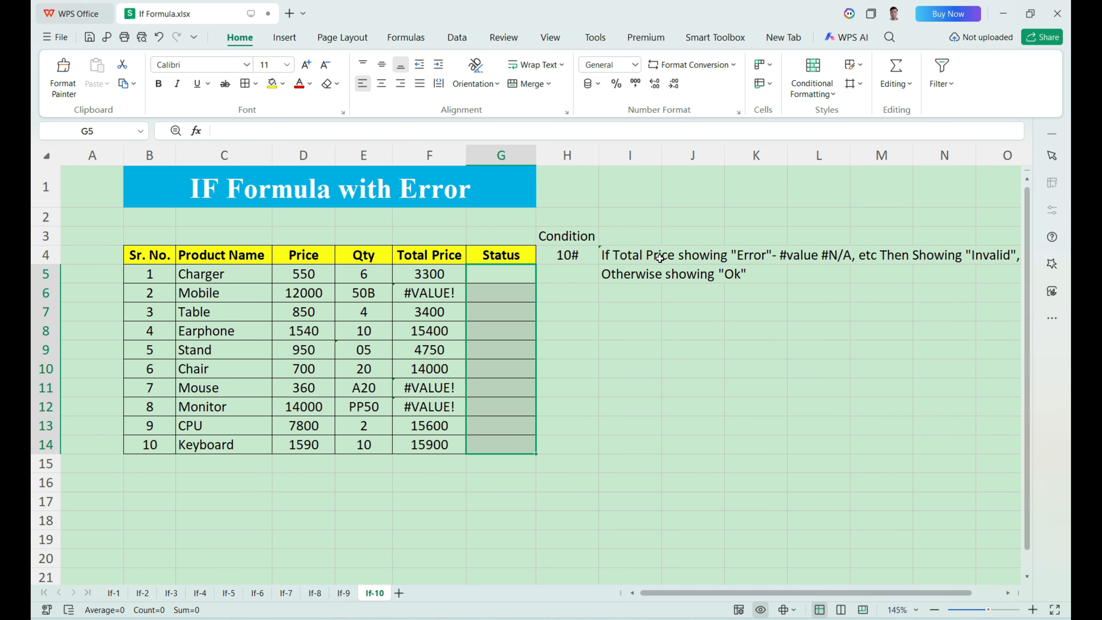
{"action": "left_click_drag", "start_coordinate": [441, 278], "coordinate": [444, 449]}
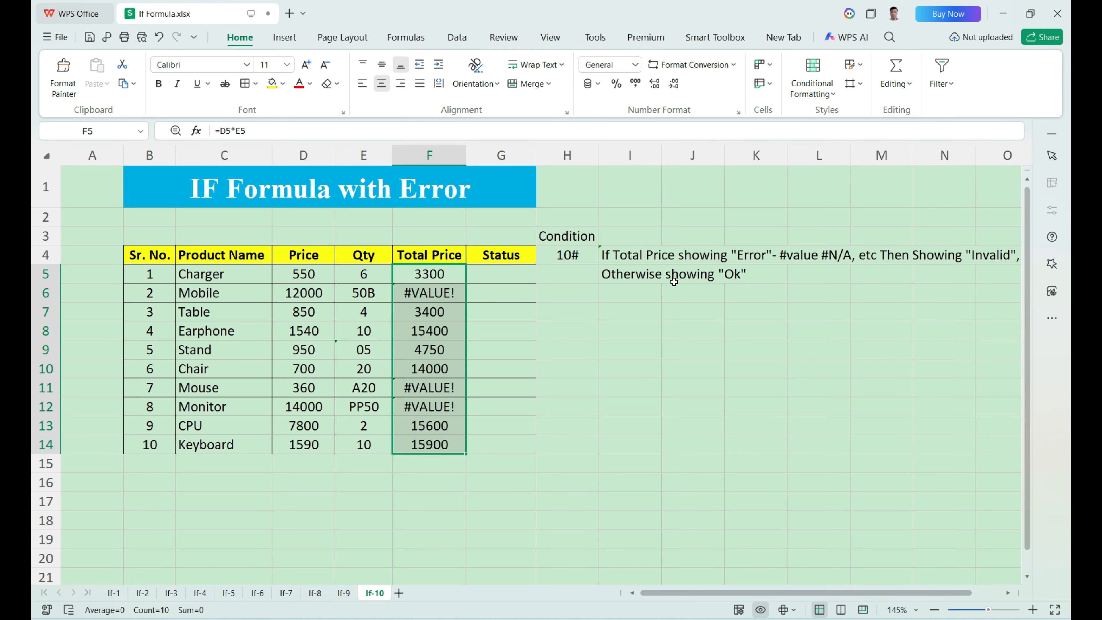
Examine the error values in F5:F14 and the empty Status cells they determine, using the product data in C5:F14
{"action": "left_click", "coordinate": [434, 295]}
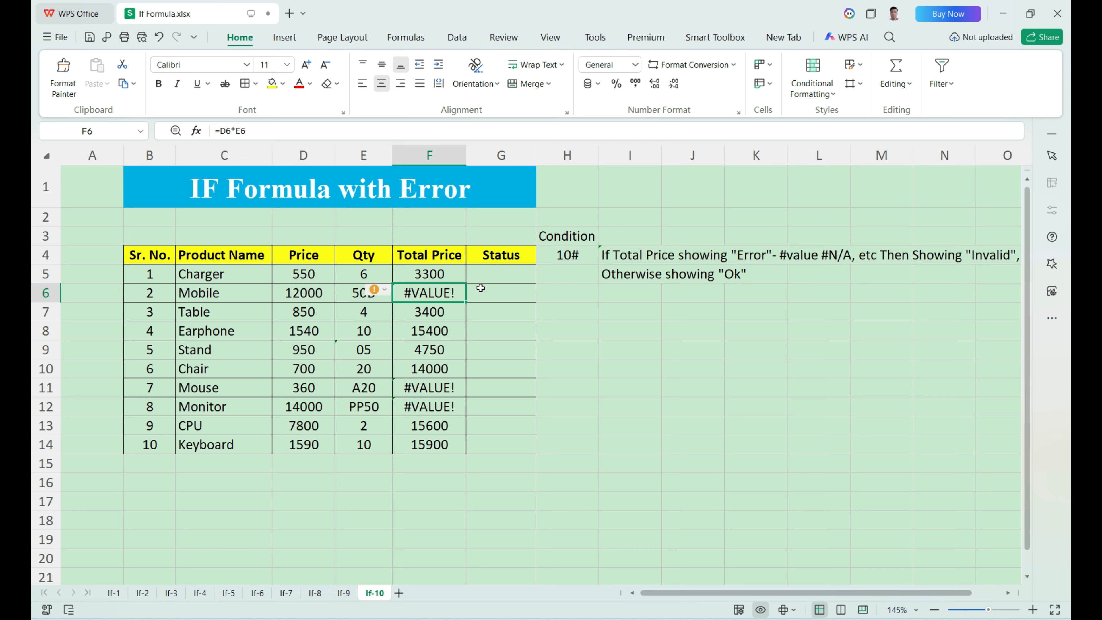
{"action": "left_click_drag", "start_coordinate": [485, 288], "coordinate": [489, 414]}
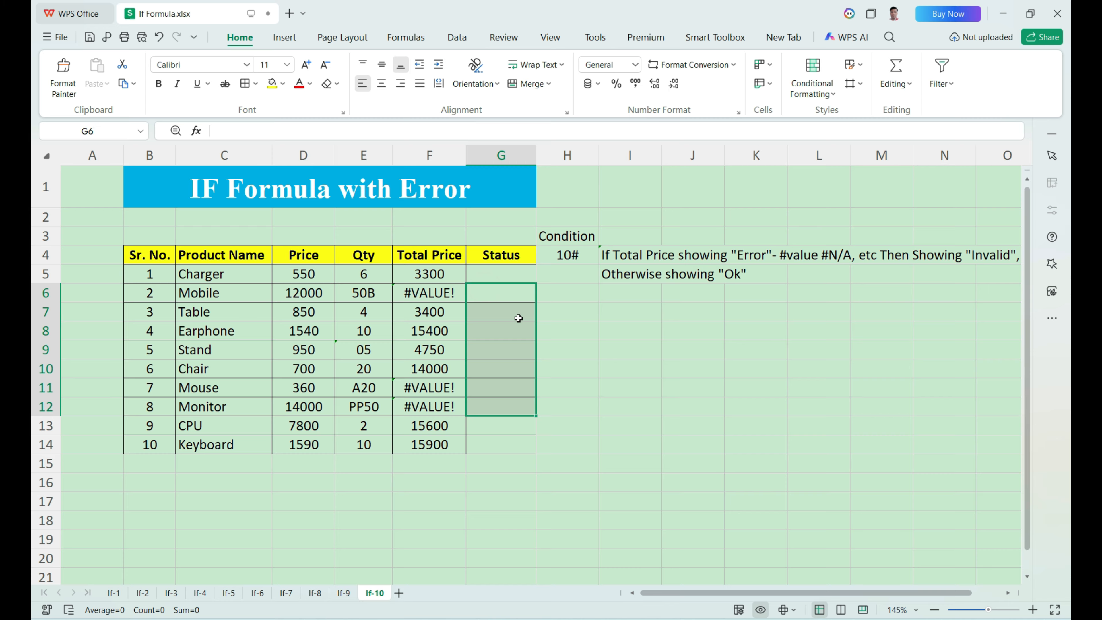
{"action": "left_click", "coordinate": [498, 282]}
{"action": "left_click_drag", "start_coordinate": [433, 274], "coordinate": [430, 445]}
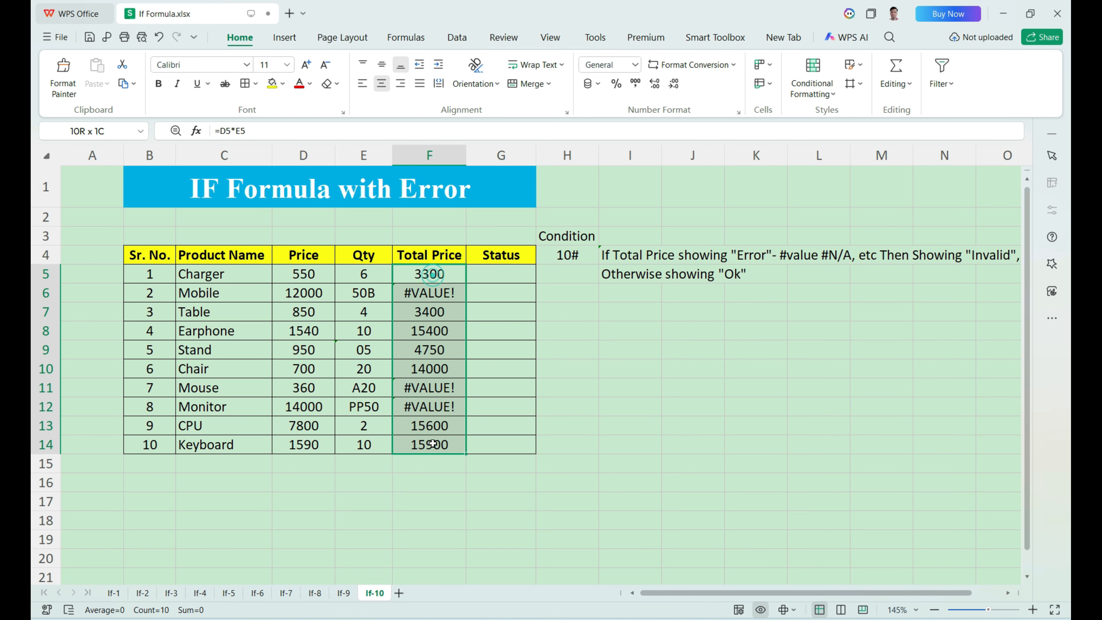
{"action": "left_click_drag", "start_coordinate": [235, 271], "coordinate": [439, 434]}
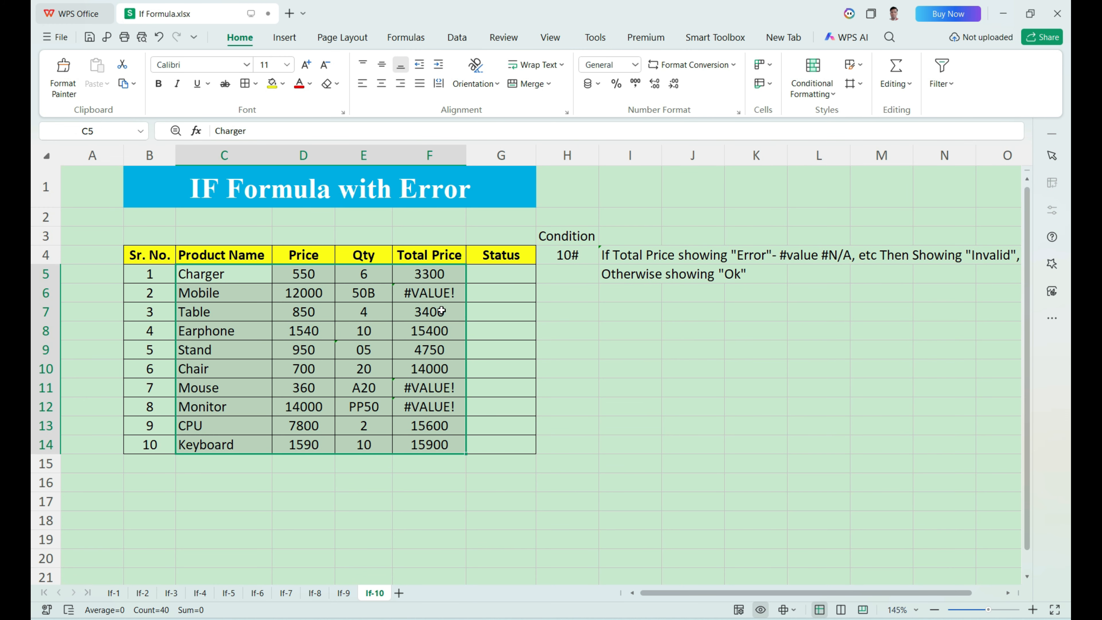
{"action": "left_click_drag", "start_coordinate": [433, 275], "coordinate": [433, 443]}
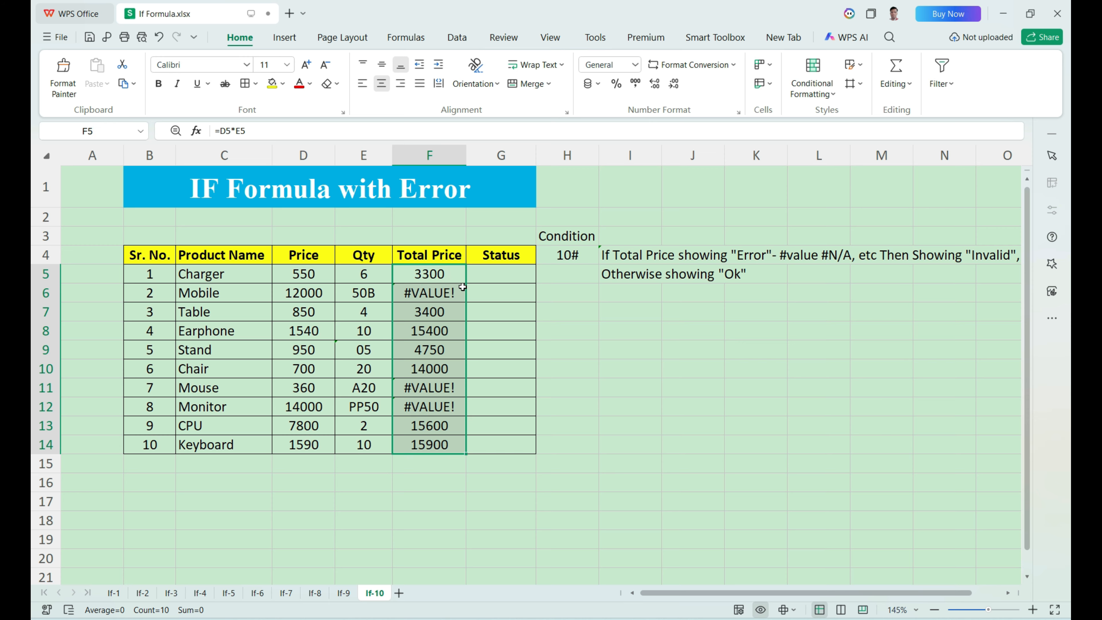
{"action": "left_click", "coordinate": [484, 289]}
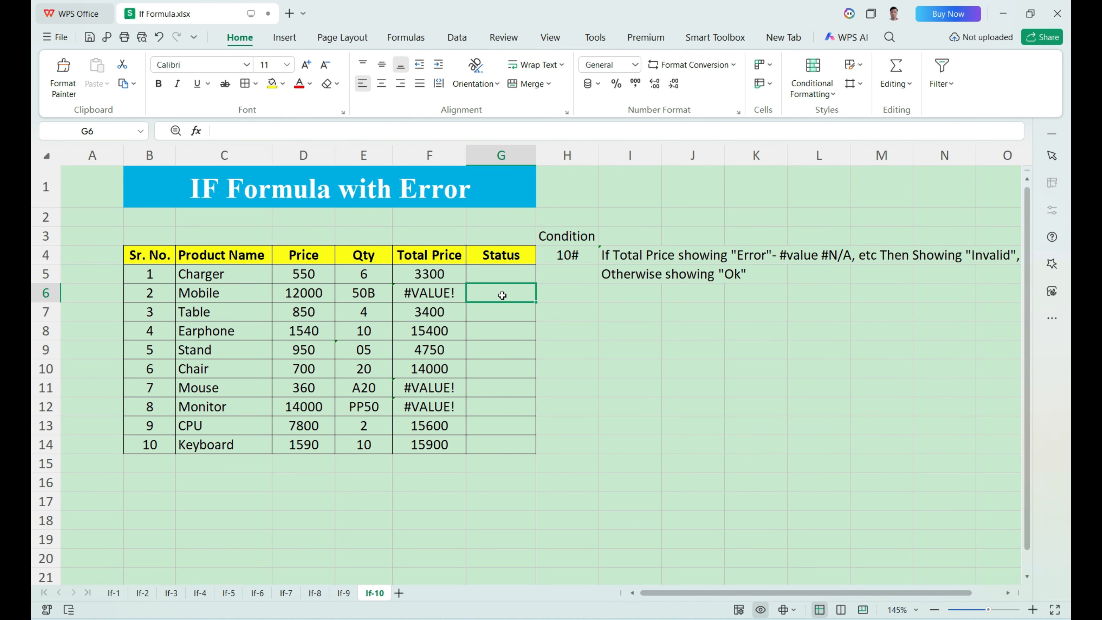
Begin an IF formula in G5 with ISERROR(F5) as its logical test
{"action": "left_click", "coordinate": [504, 281]}
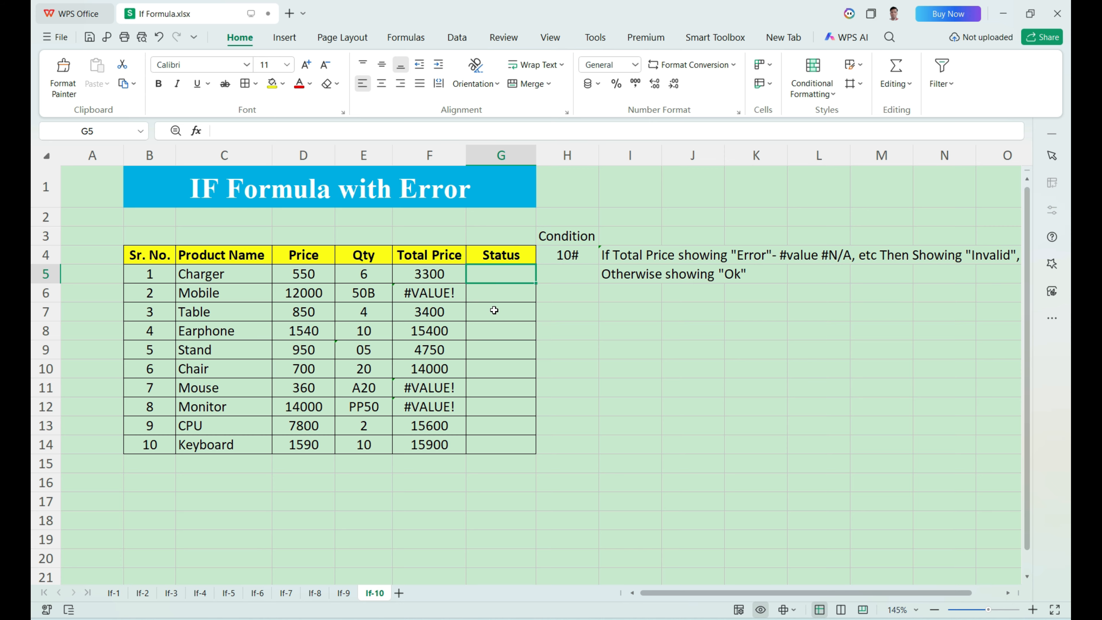
{"action": "type", "text": "="}
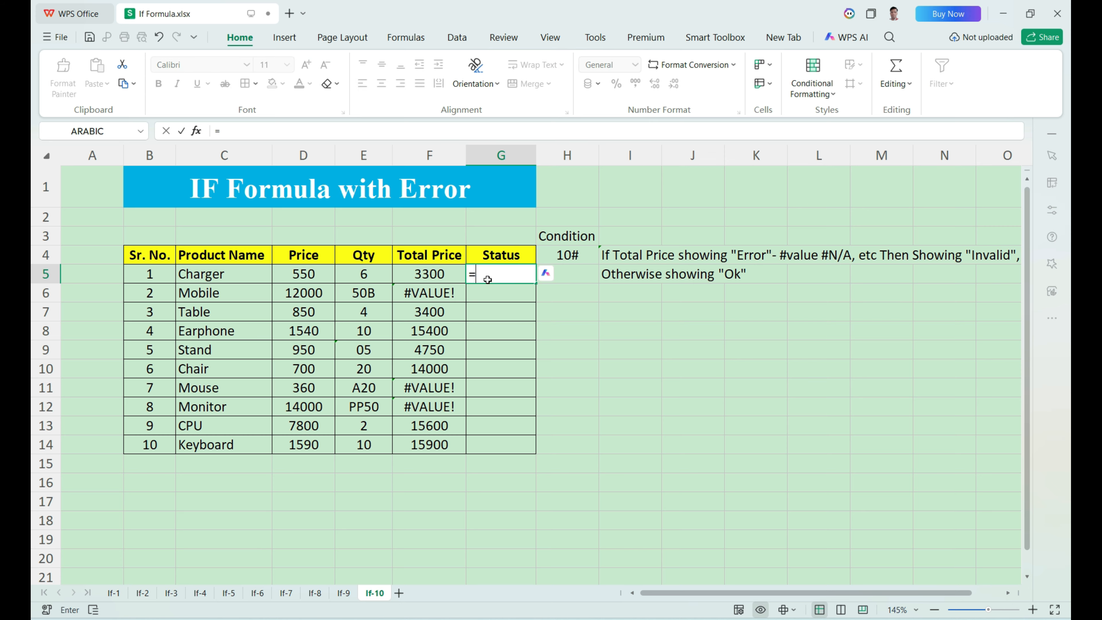
{"action": "type", "text": "IF("}
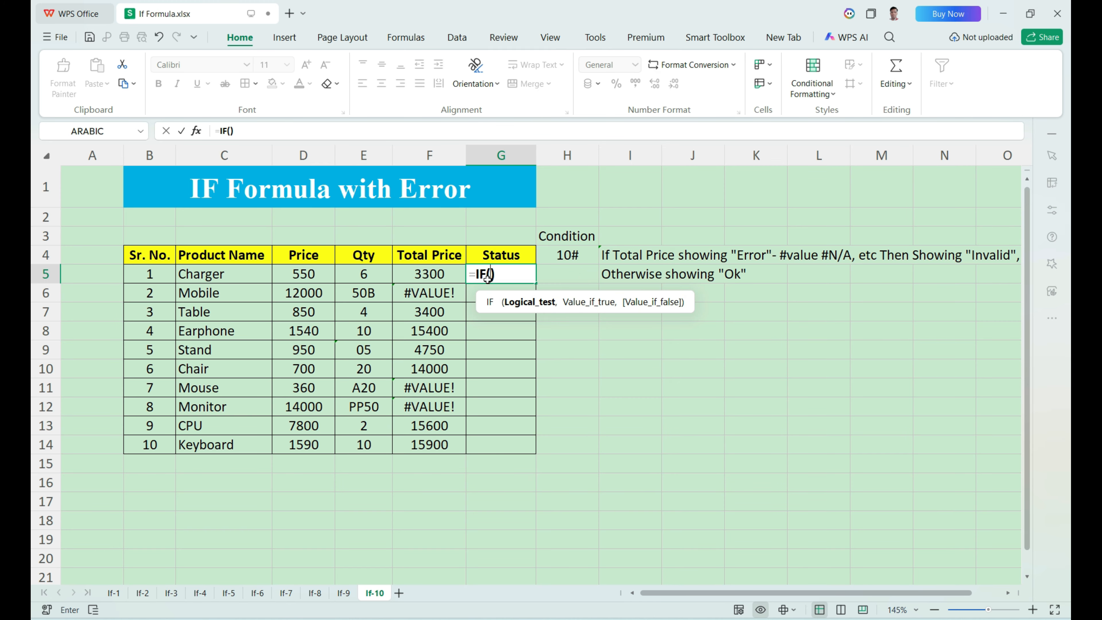
{"action": "type", "text": "iserror"}
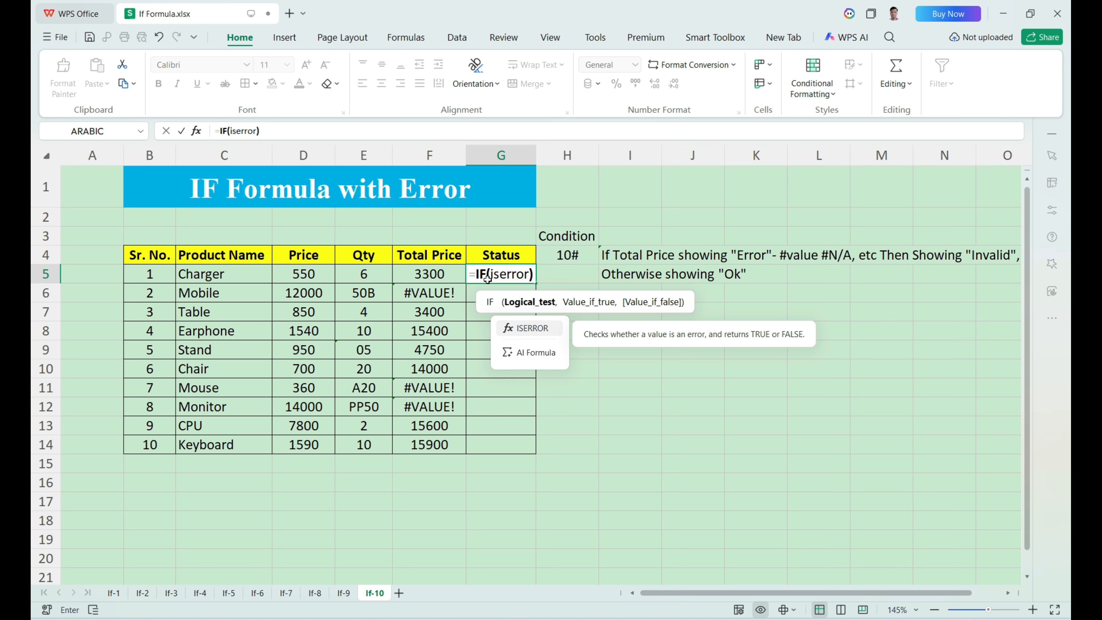
{"action": "key", "text": "Tab"}
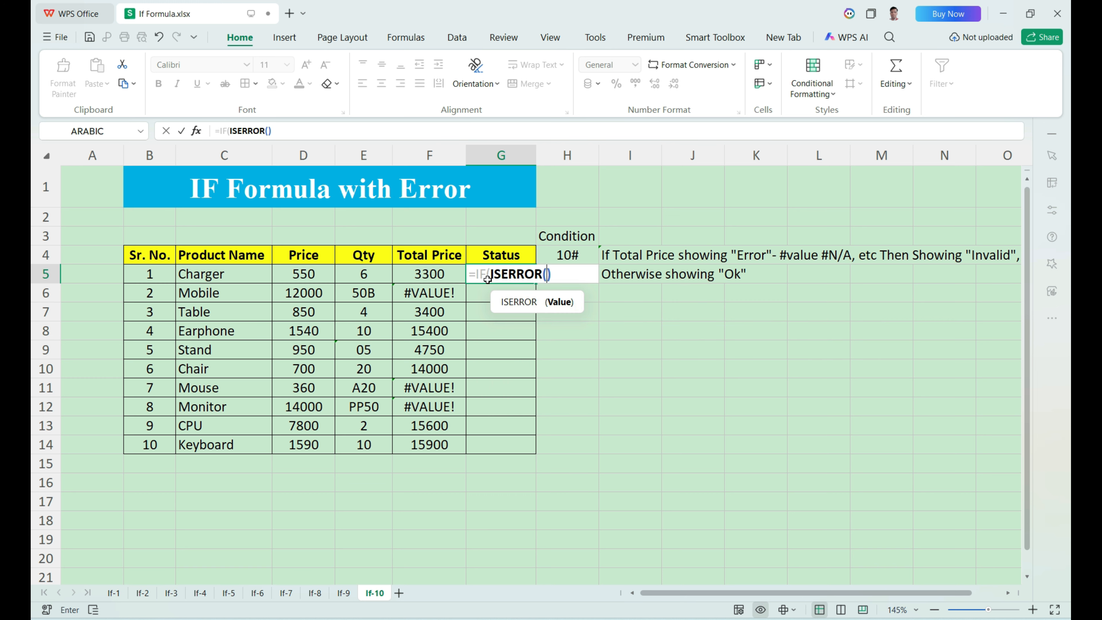
{"action": "left_click", "coordinate": [459, 278]}
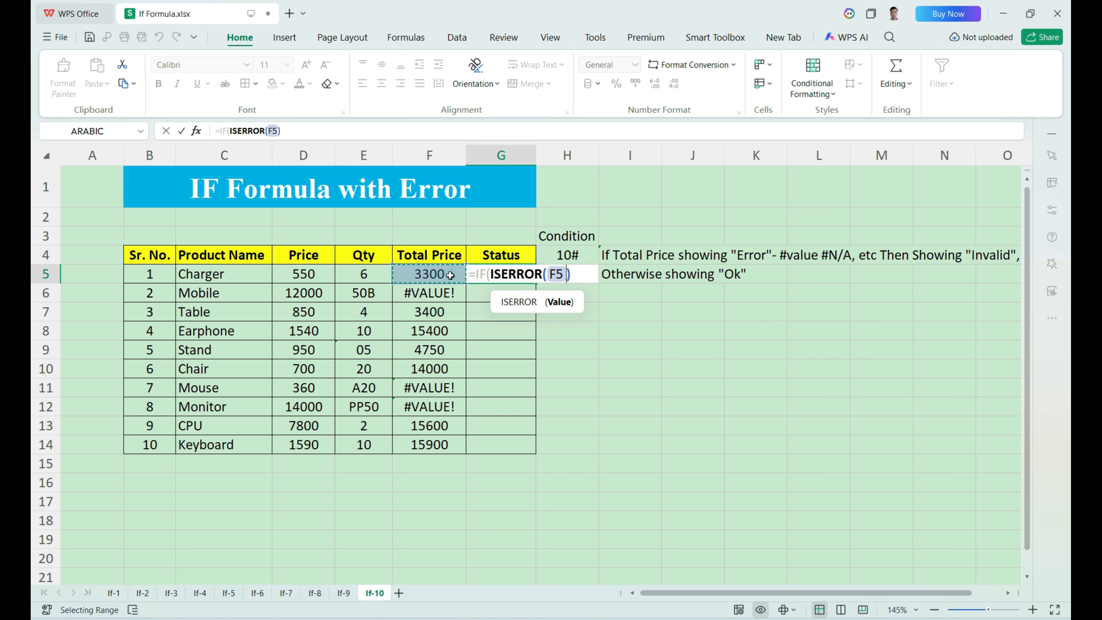
{"action": "left_click", "coordinate": [562, 276]}
{"action": "left_click", "coordinate": [564, 276]}
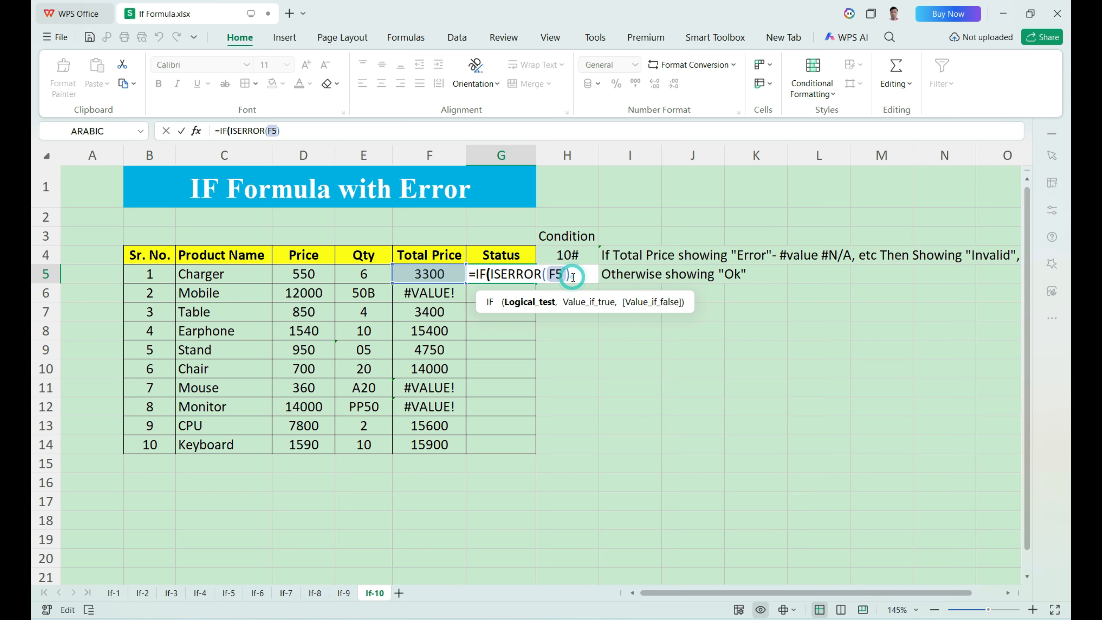
{"action": "left_click", "coordinate": [564, 276]}
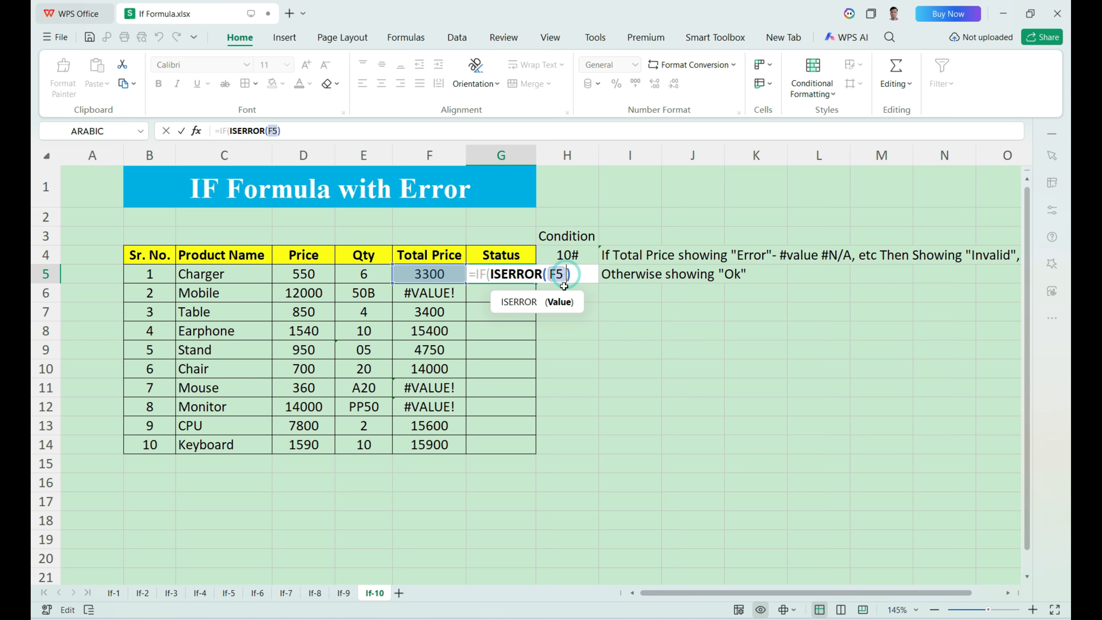
Complete the G5 formula so it returns "Invalid" for an error and "Ok" otherwise: =IF(ISERROR(F5),"Invalid","Ok")
{"action": "type", "text": ","}
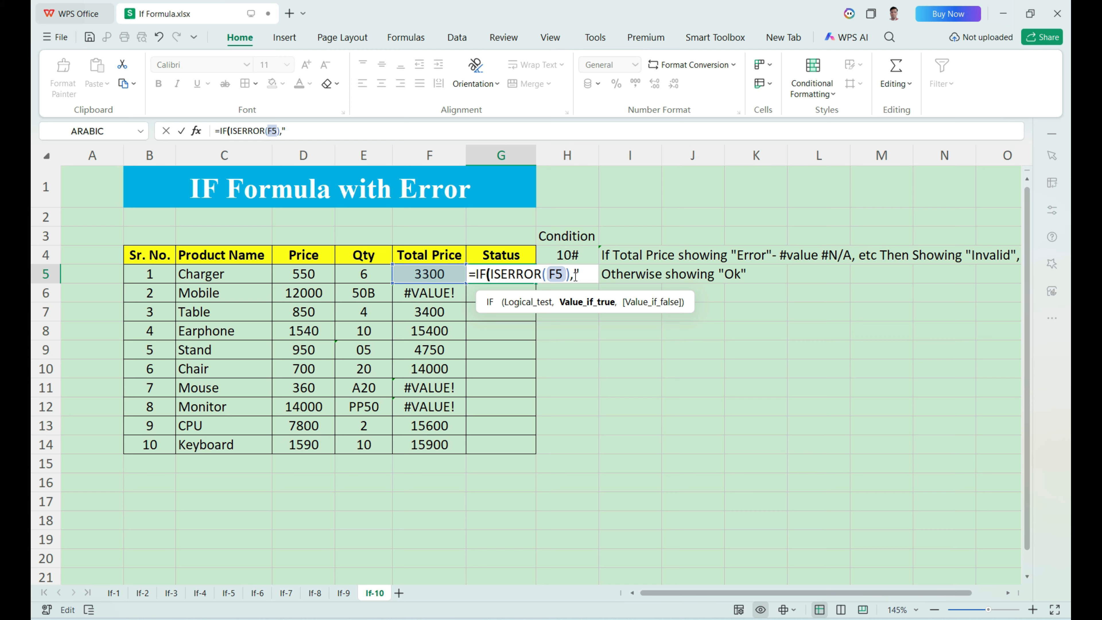
{"action": "type", "text": "\"Inval"}
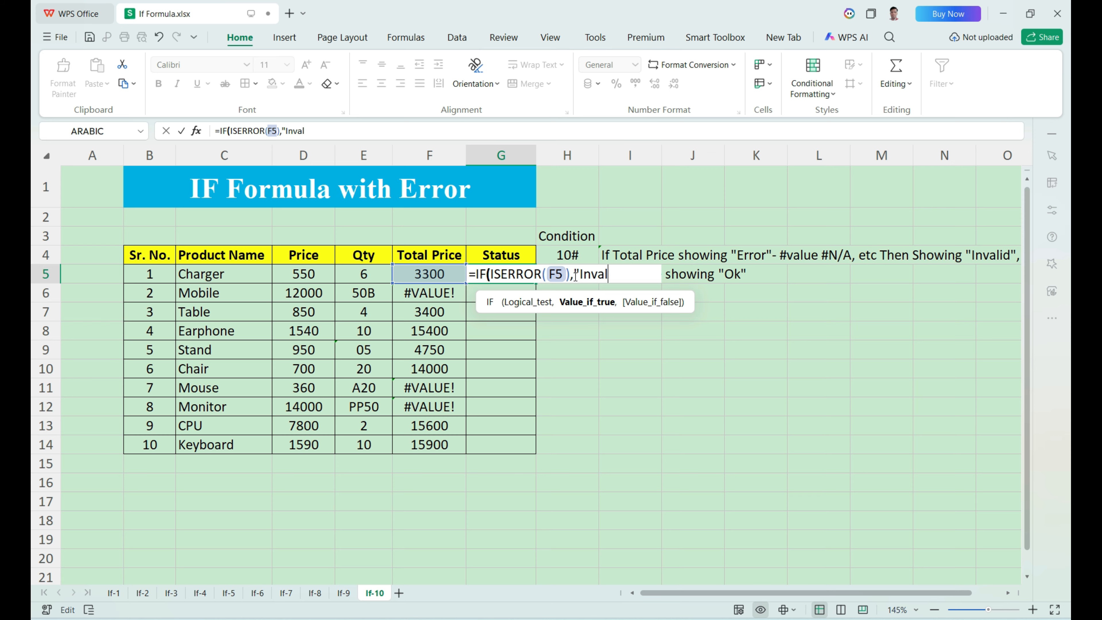
{"action": "type", "text": "id\",\"Ok\""}
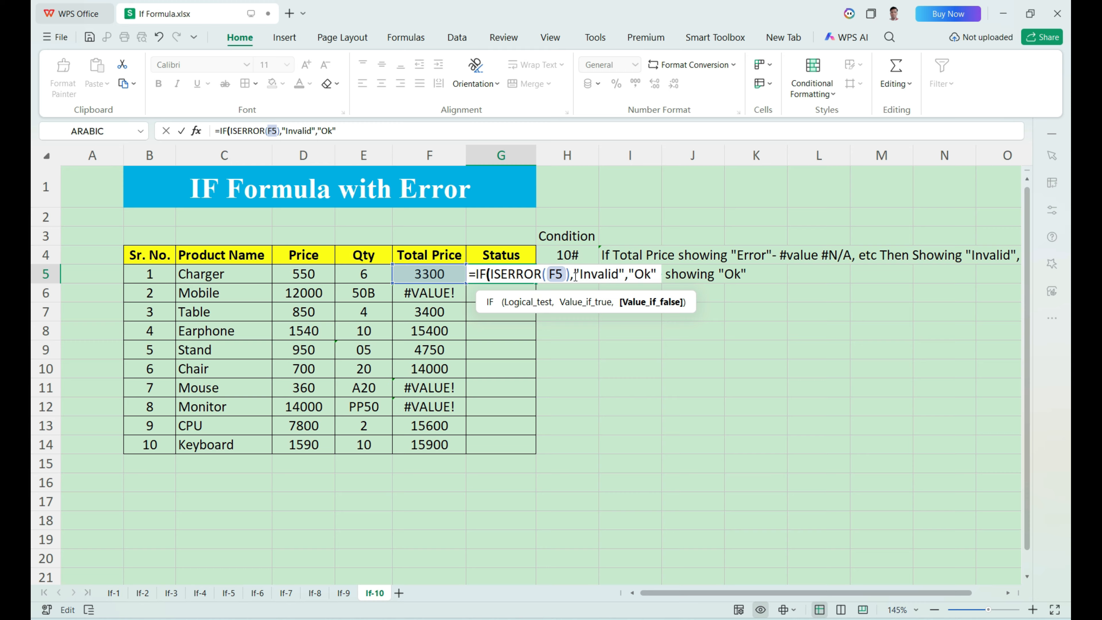
{"action": "type", "text": ")"}
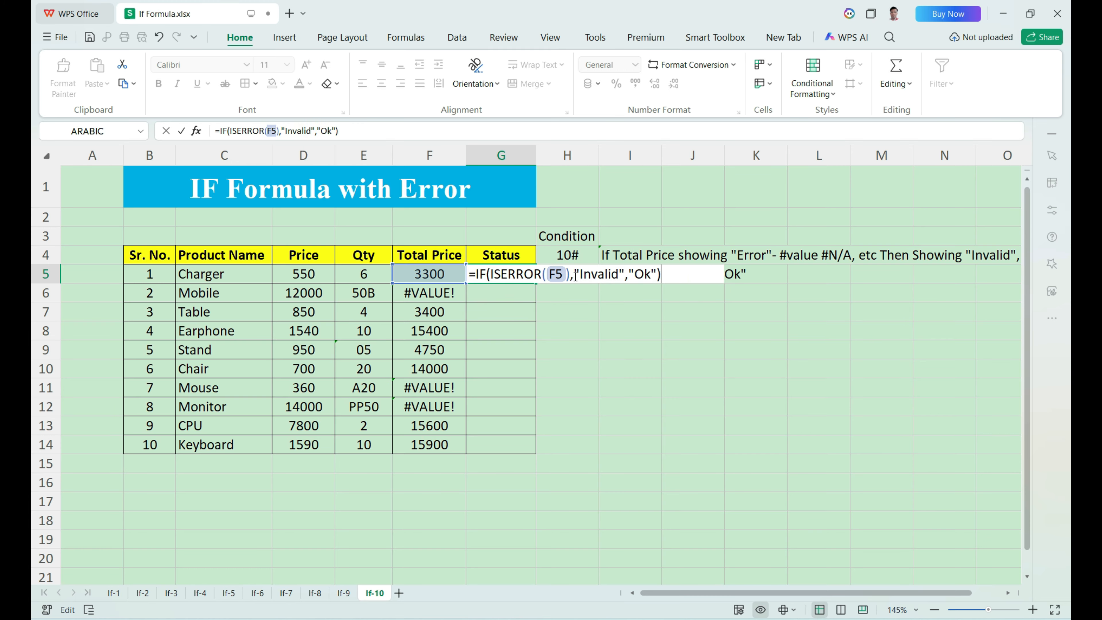
{"action": "key", "text": "Return"}
Check the G5 status against the Total Price in F5 and fill the formula down through G14
{"action": "left_click", "coordinate": [513, 280]}
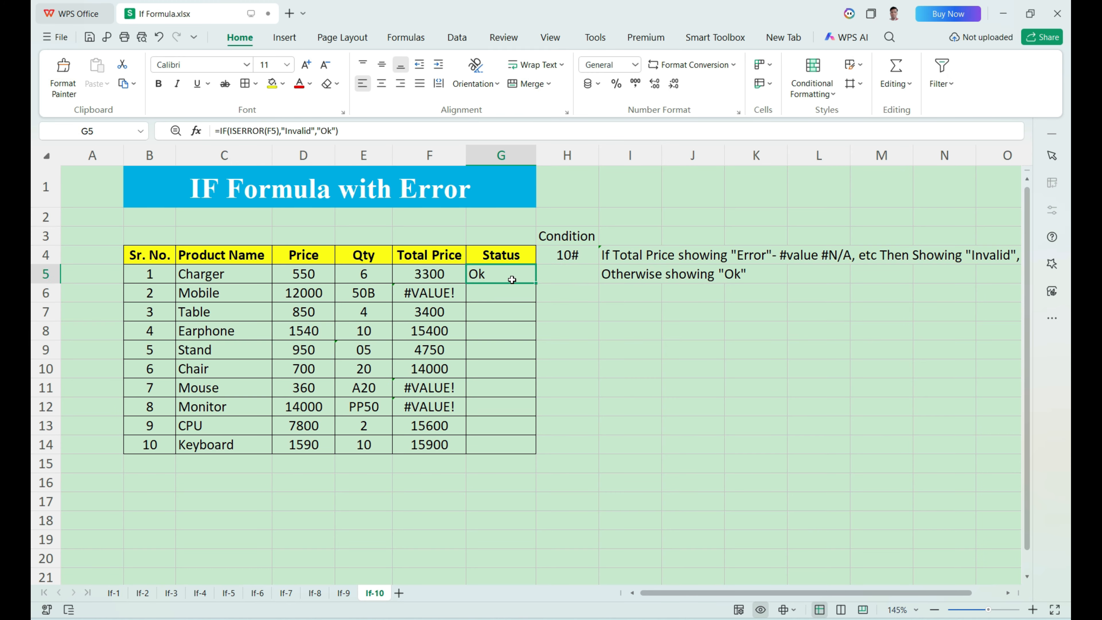
{"action": "left_click", "coordinate": [441, 274]}
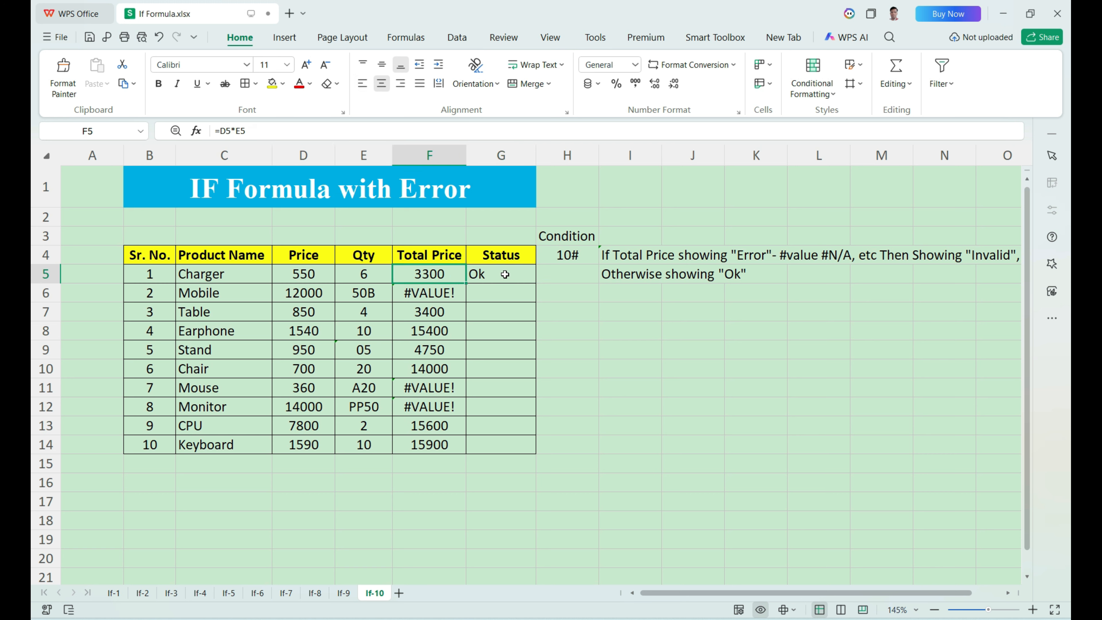
{"action": "left_click", "coordinate": [505, 274]}
{"action": "left_click_drag", "start_coordinate": [537, 285], "coordinate": [538, 445]}
Compare the statuses in G6, G11 and G12 with the Total Price errors in F6, F11 and F12
{"action": "left_click", "coordinate": [498, 295]}
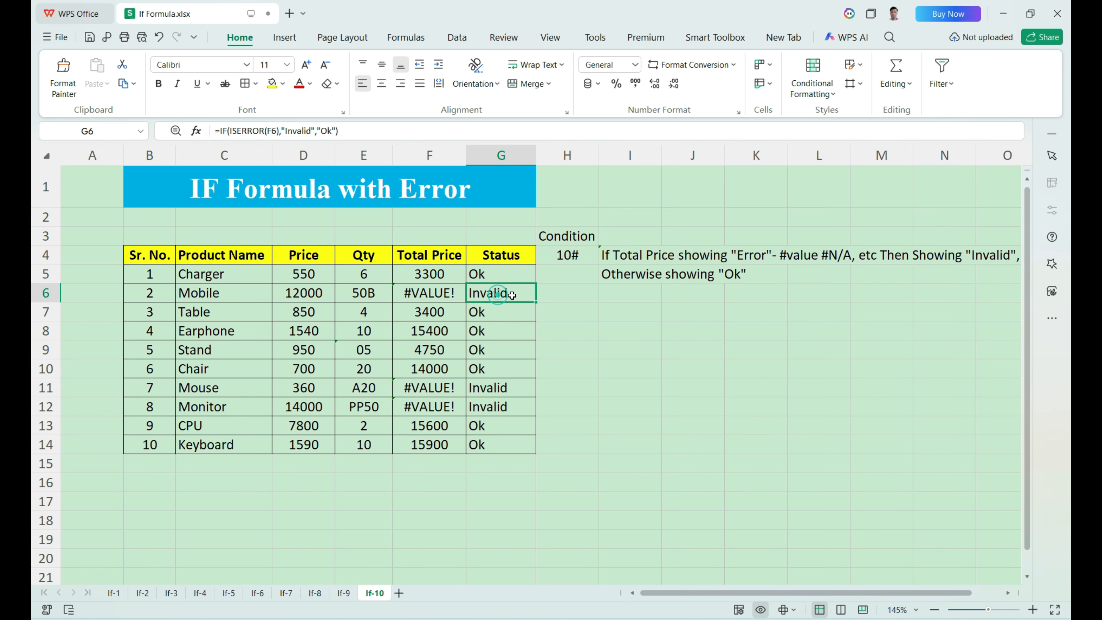
{"action": "left_click", "coordinate": [507, 385]}
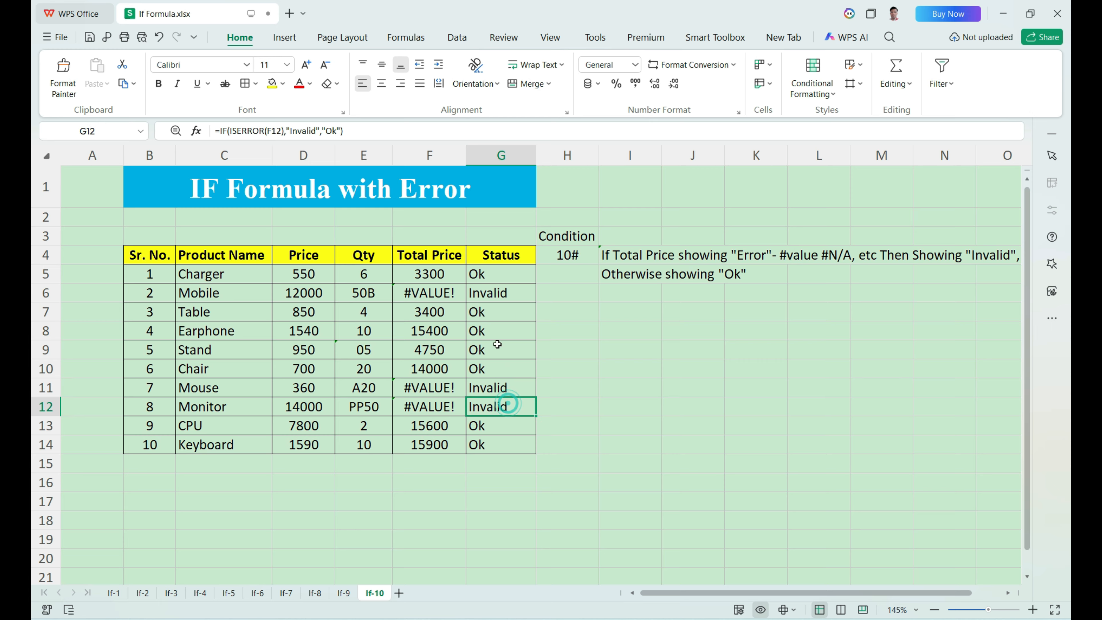
{"action": "left_click", "coordinate": [442, 294]}
{"action": "left_click", "coordinate": [440, 385]}
{"action": "left_click_drag", "start_coordinate": [440, 385], "coordinate": [474, 411]}
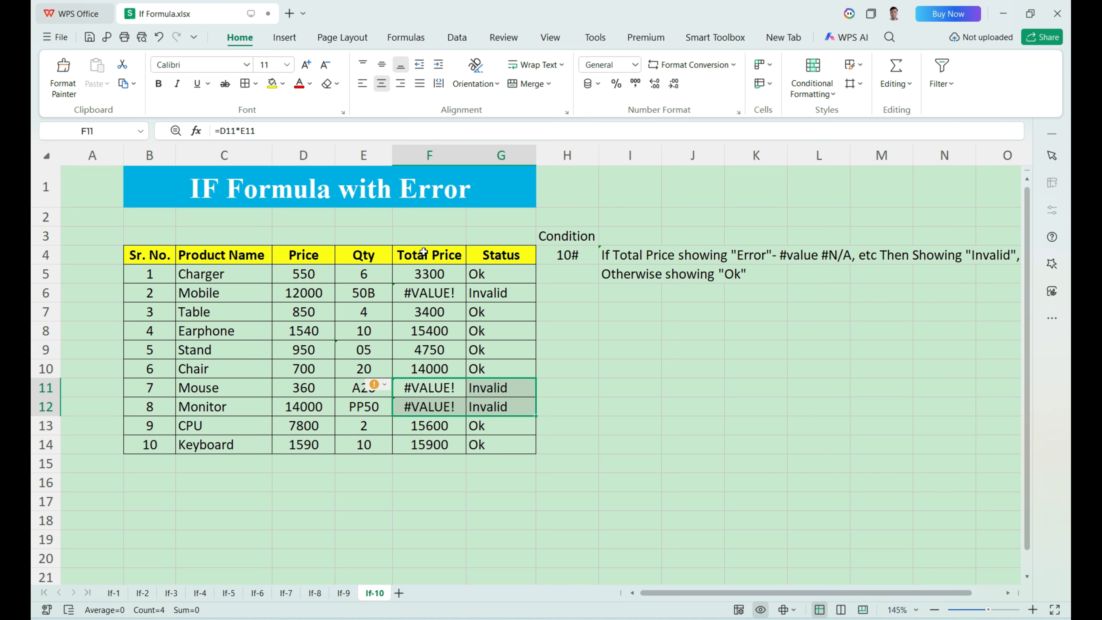
{"action": "left_click_drag", "start_coordinate": [424, 252], "coordinate": [434, 428]}
{"action": "left_click", "coordinate": [442, 297]}
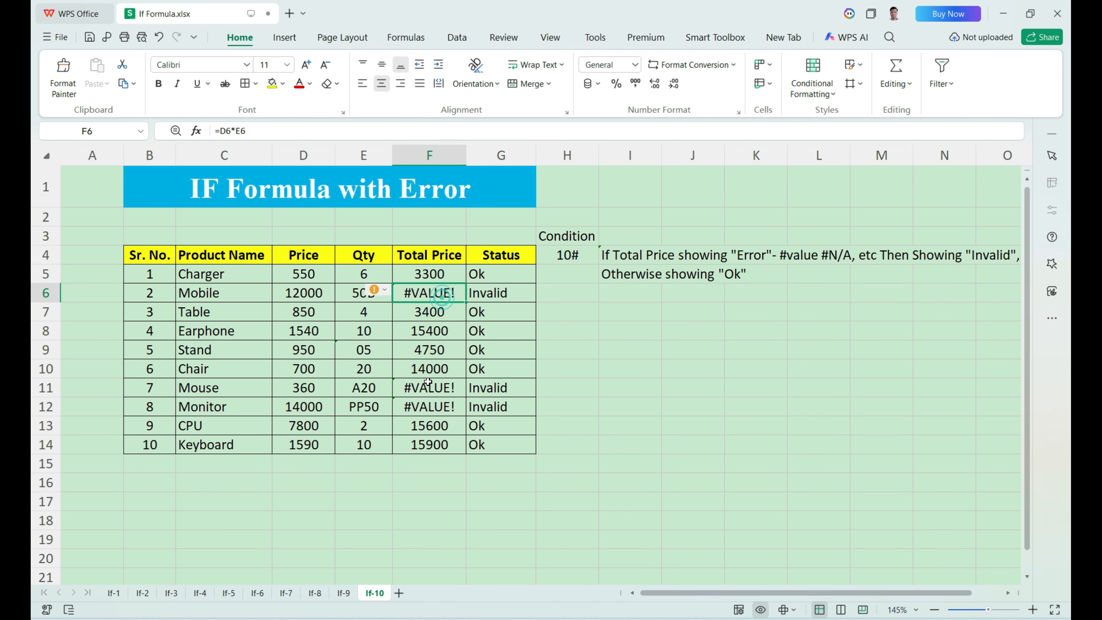
{"action": "left_click", "coordinate": [429, 386]}
{"action": "left_click", "coordinate": [434, 407]}
{"action": "left_click", "coordinate": [489, 296]}
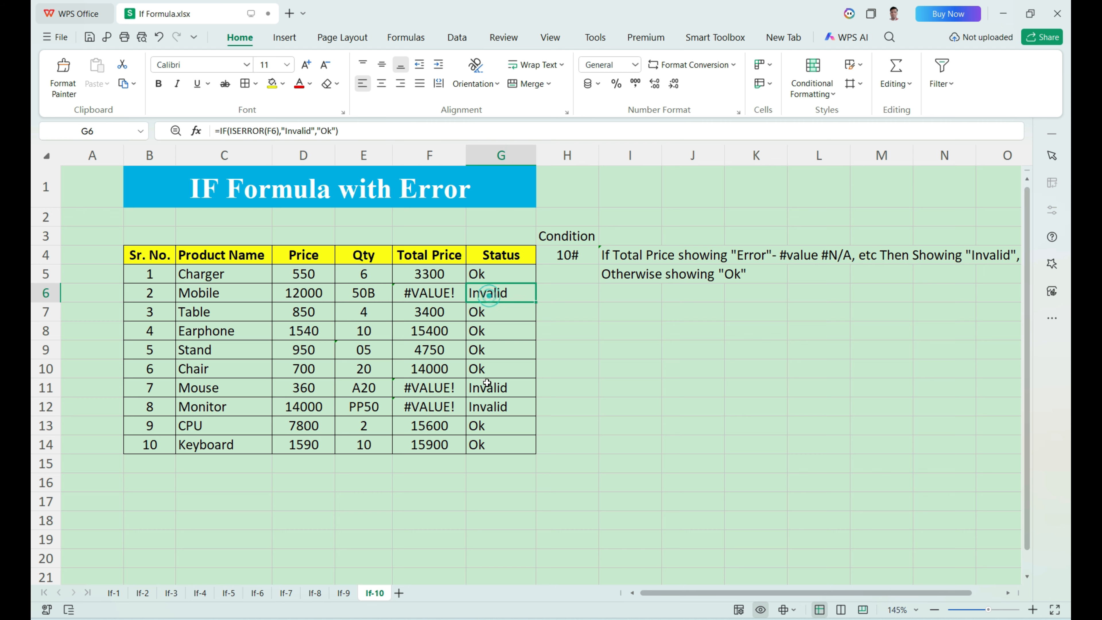
{"action": "left_click", "coordinate": [486, 383]}
Review the statuses of the valid totals in F7:G10 and the whole Status range G5:G14
{"action": "left_click_drag", "start_coordinate": [429, 314], "coordinate": [485, 372]}
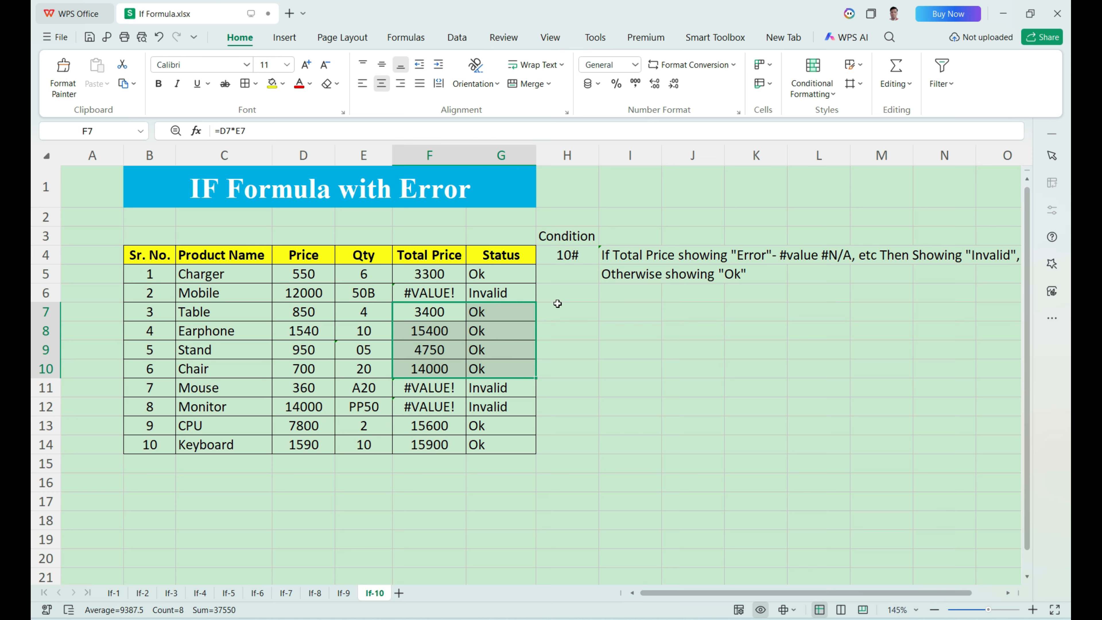
{"action": "left_click_drag", "start_coordinate": [514, 280], "coordinate": [523, 443]}
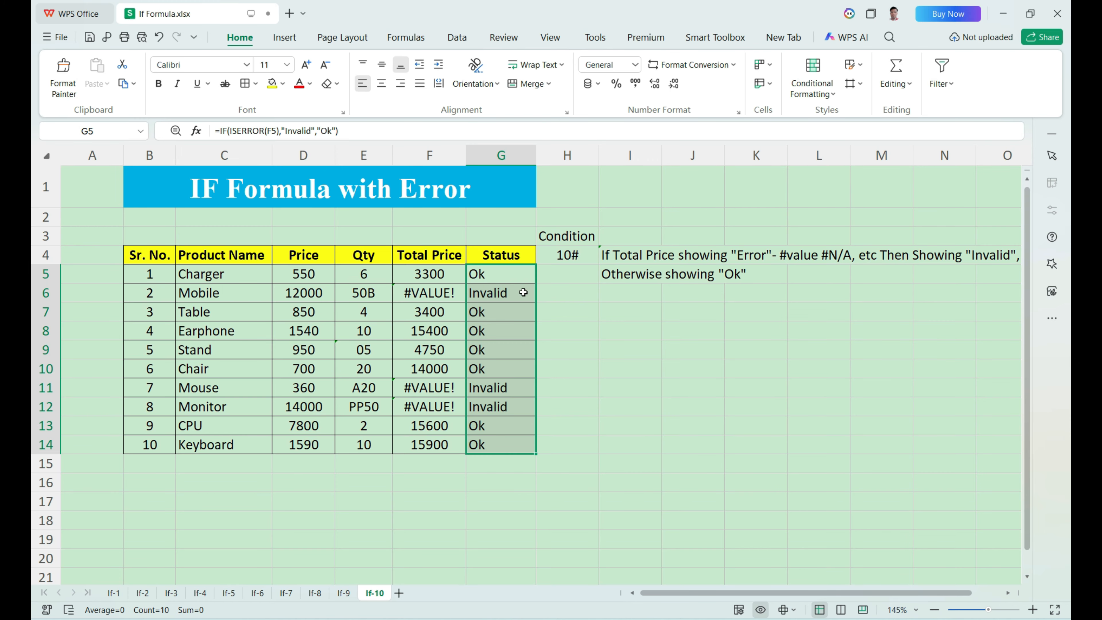
{"action": "left_click", "coordinate": [604, 296]}
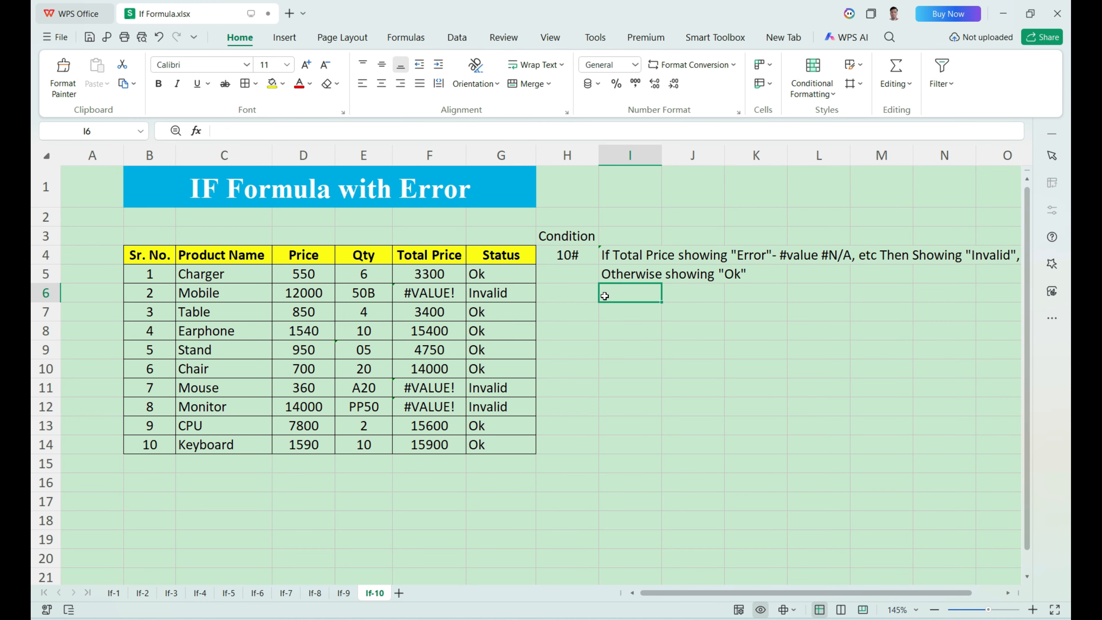
{"action": "left_click", "coordinate": [517, 295]}
{"action": "left_click", "coordinate": [613, 311]}
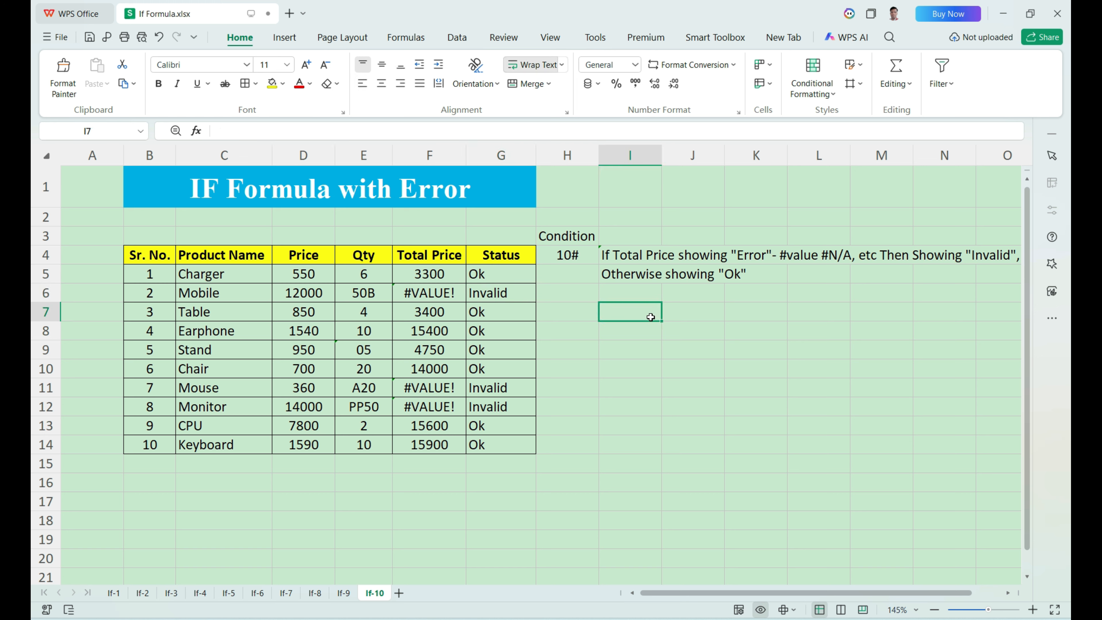
Enter sample values 100 and 25 in I9:J9, and 100 and 25A in I10:J10
{"action": "left_click", "coordinate": [611, 349]}
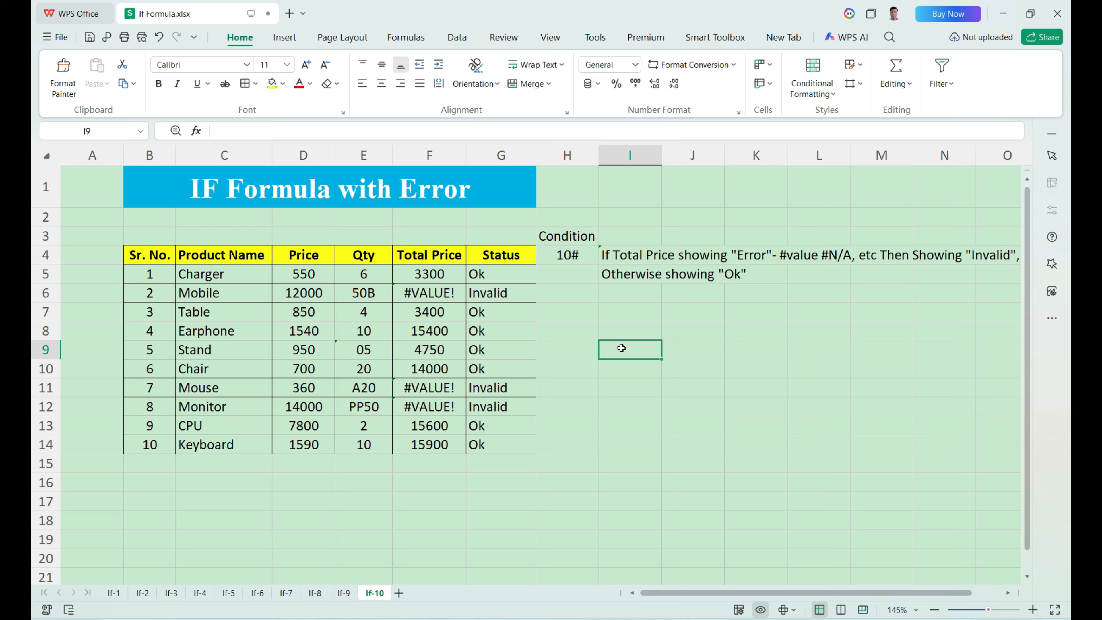
{"action": "type", "text": "100"}
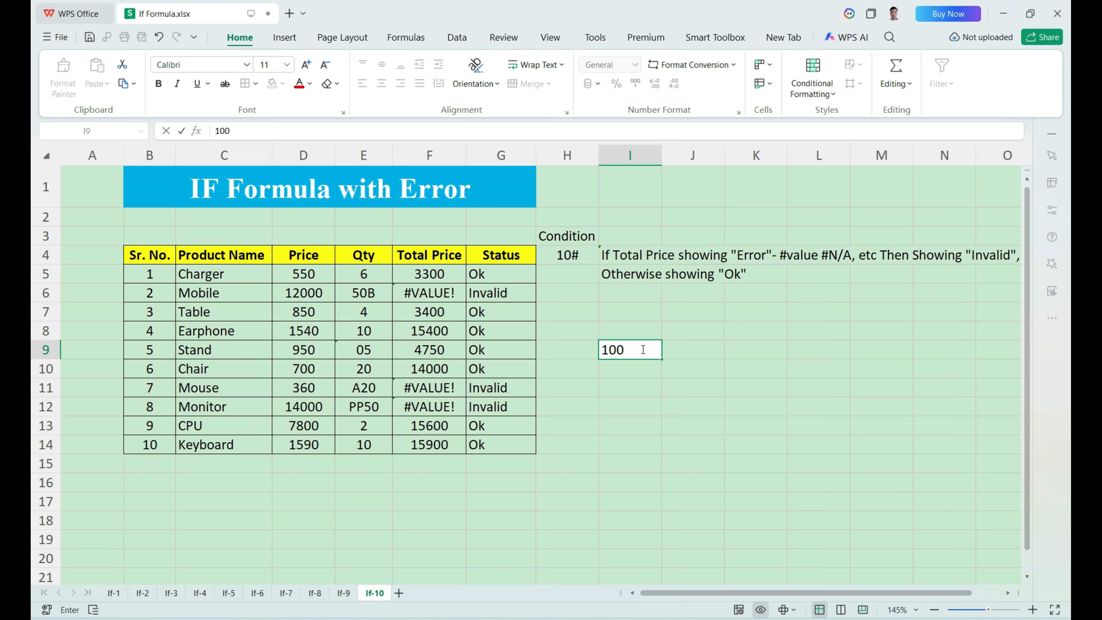
{"action": "left_click", "coordinate": [681, 347]}
{"action": "type", "text": "25"}
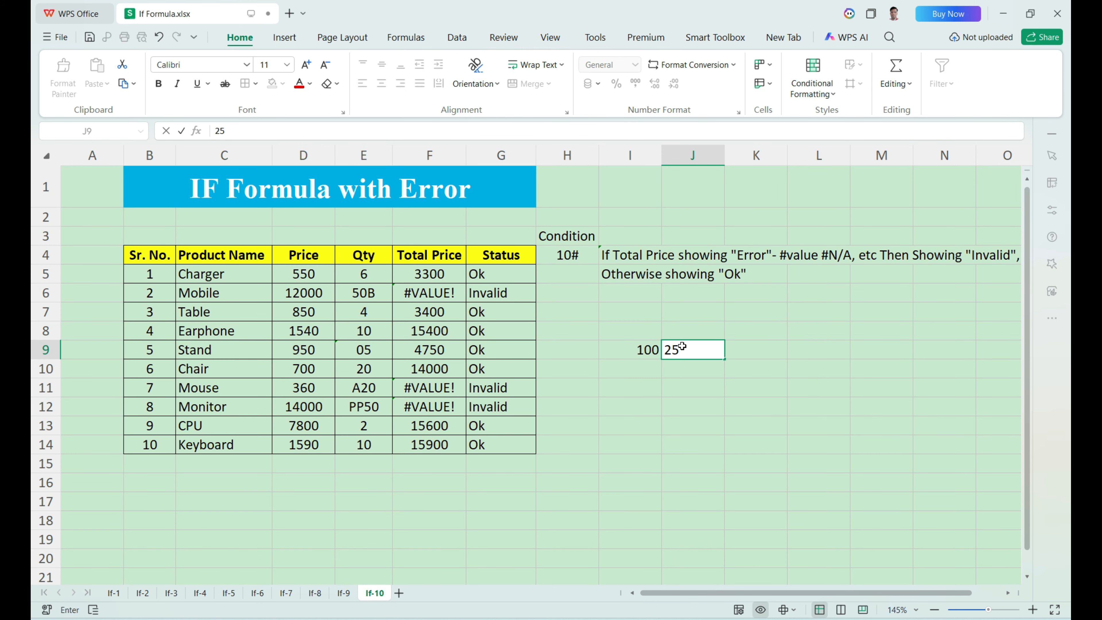
{"action": "left_click", "coordinate": [631, 376]}
{"action": "type", "text": "100"}
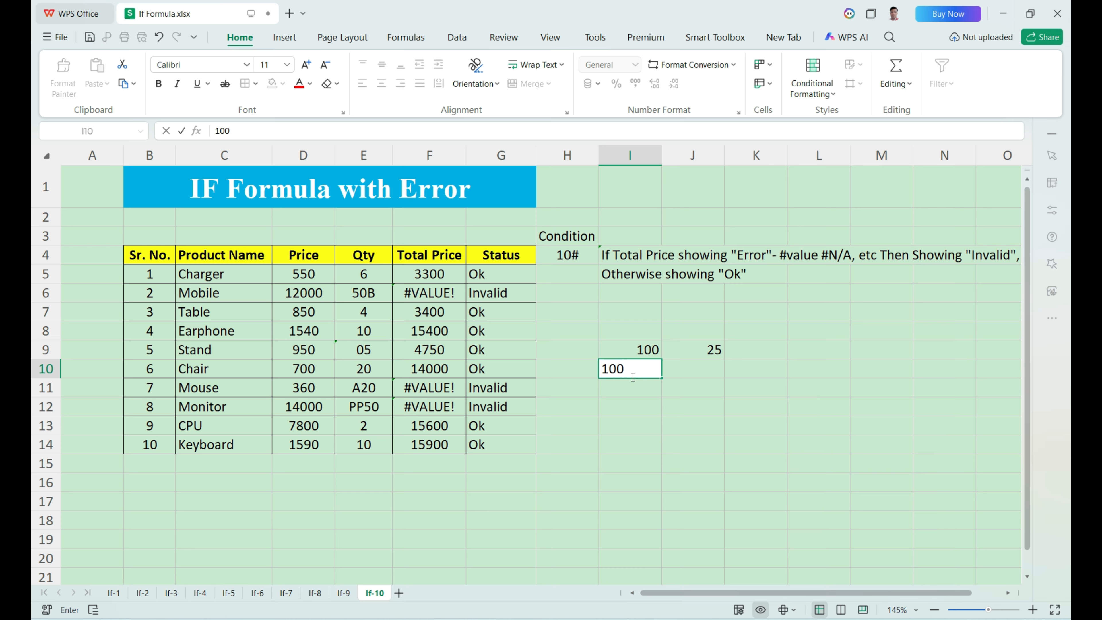
{"action": "left_click", "coordinate": [714, 371]}
{"action": "type", "text": "25A"}
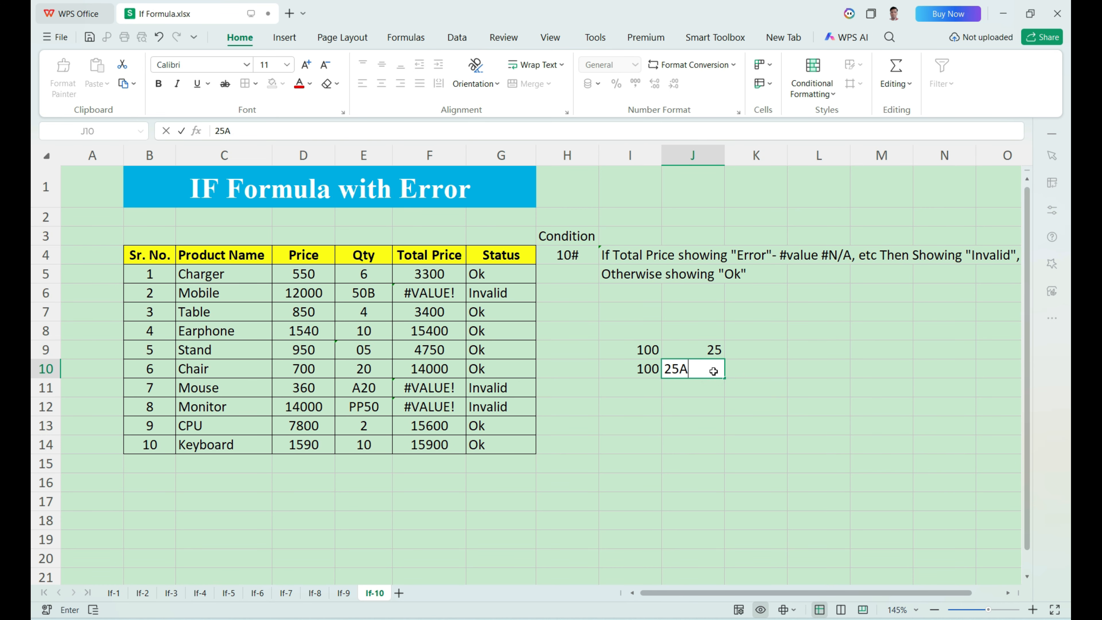
{"action": "left_click", "coordinate": [766, 378]}
Enter =I9/J9 in K9, fill it down to K10, and check the operands in I10 and J10
{"action": "left_click", "coordinate": [760, 354]}
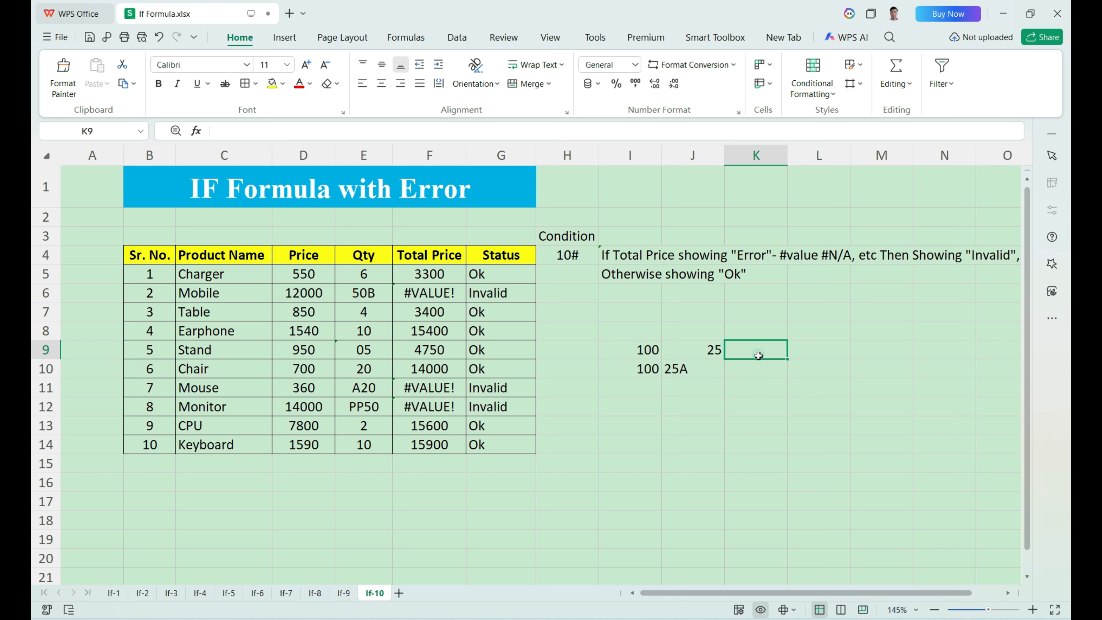
{"action": "type", "text": "="}
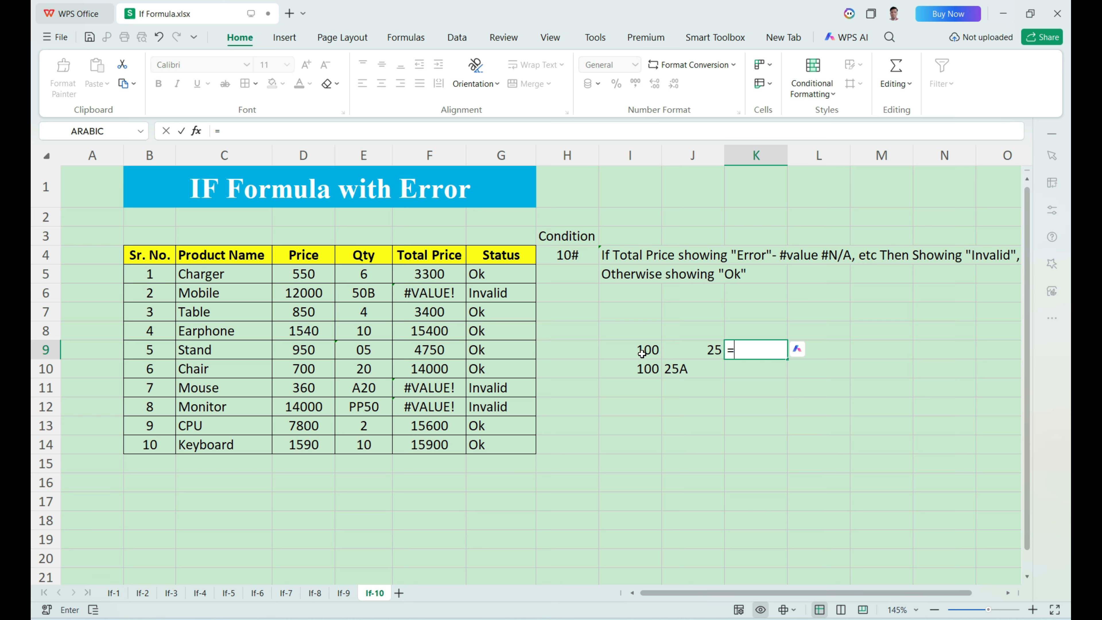
{"action": "left_click", "coordinate": [641, 353]}
{"action": "type", "text": "/"}
{"action": "left_click", "coordinate": [672, 350]}
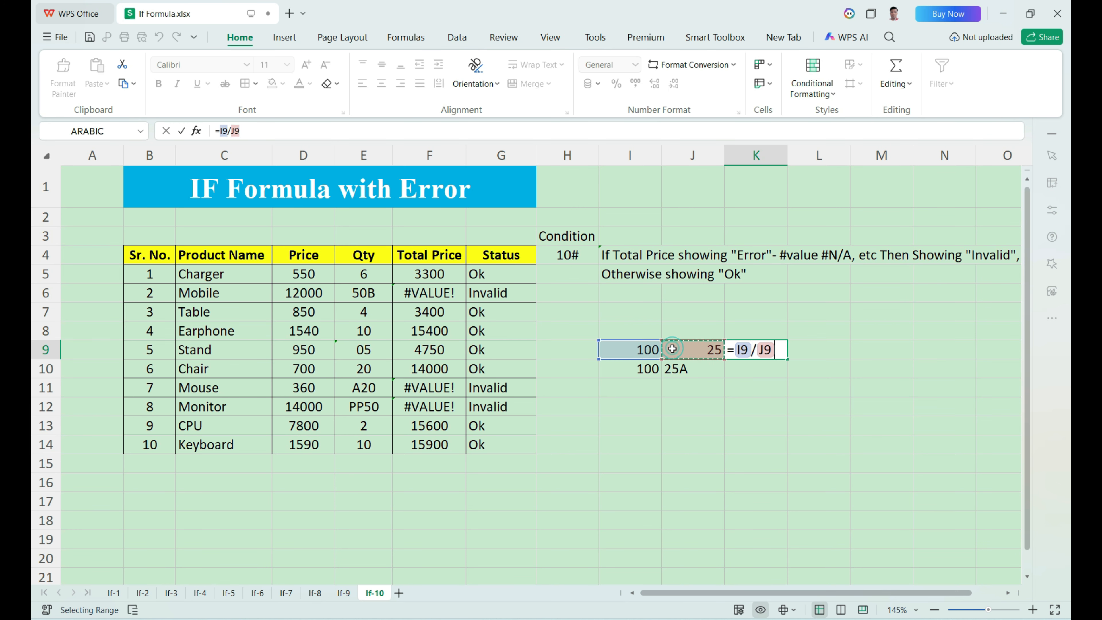
{"action": "key", "text": "Return"}
{"action": "left_click_drag", "start_coordinate": [749, 355], "coordinate": [785, 356]}
{"action": "left_click_drag", "start_coordinate": [785, 358], "coordinate": [779, 374]}
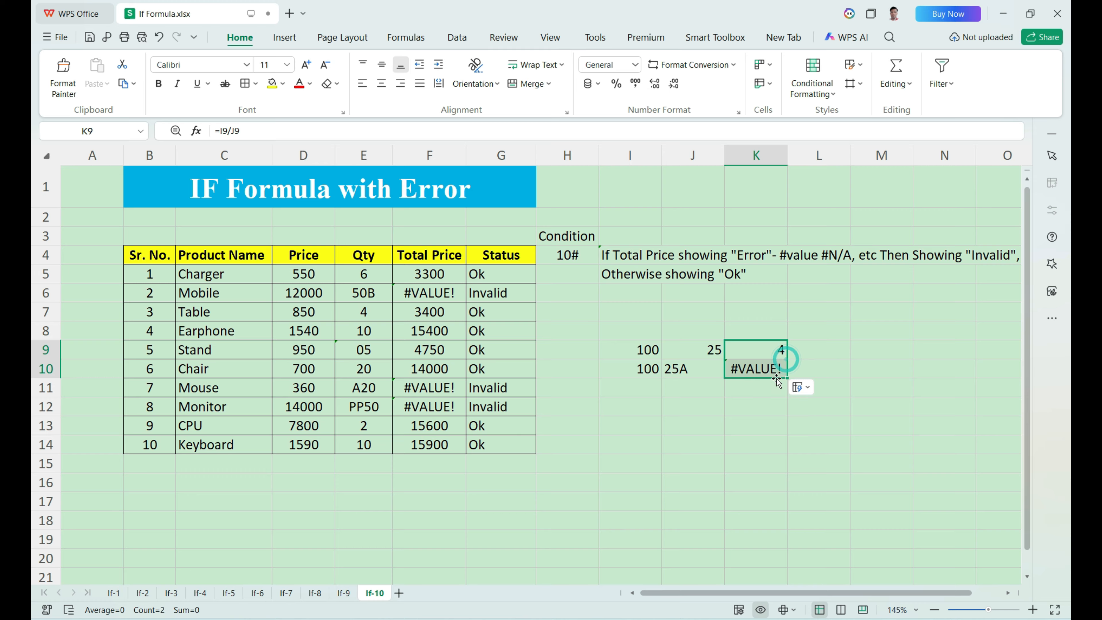
{"action": "left_click", "coordinate": [690, 372]}
{"action": "left_click", "coordinate": [635, 370]}
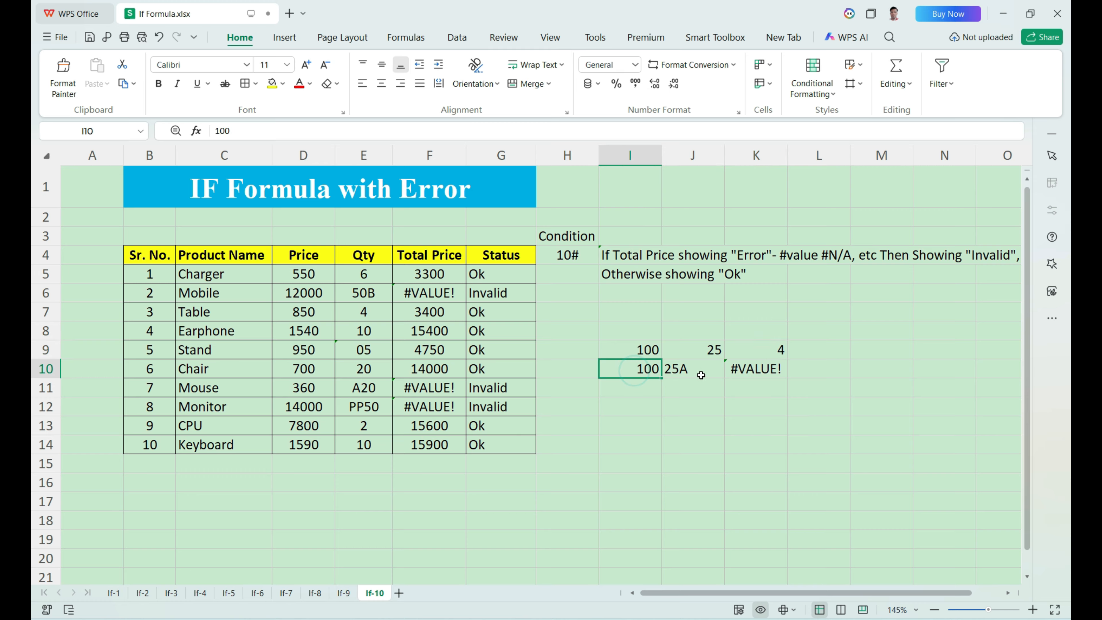
{"action": "left_click", "coordinate": [701, 374]}
Enter =ISERROR(K9) in L9 and fill it down to L10
{"action": "double_click", "coordinate": [833, 354]}
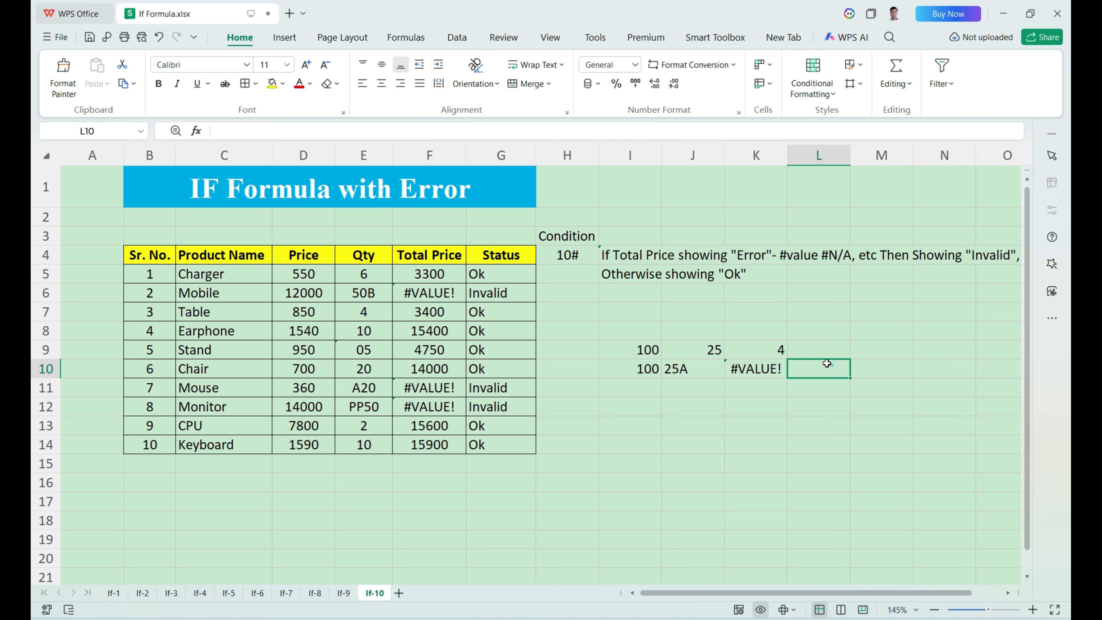
{"action": "type", "text": "="}
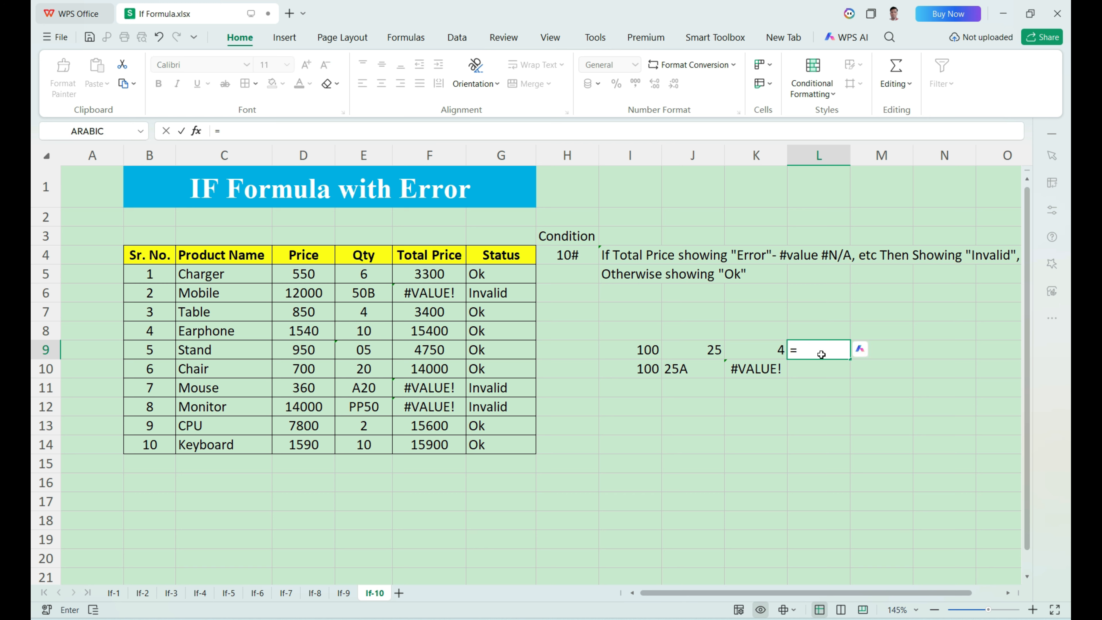
{"action": "type", "text": "is"}
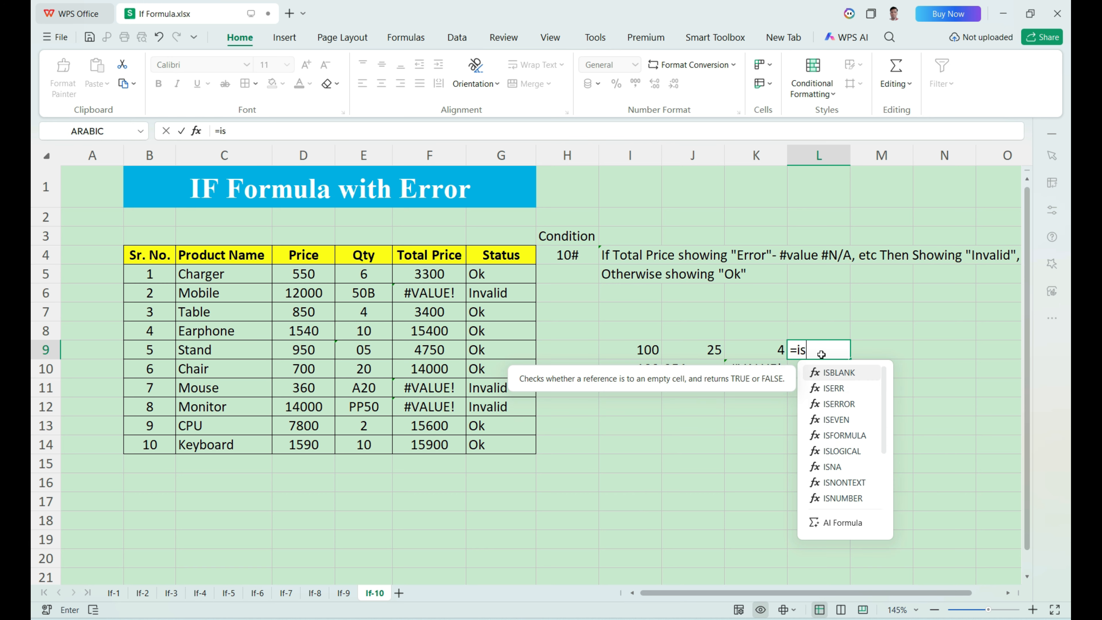
{"action": "type", "text": "error"}
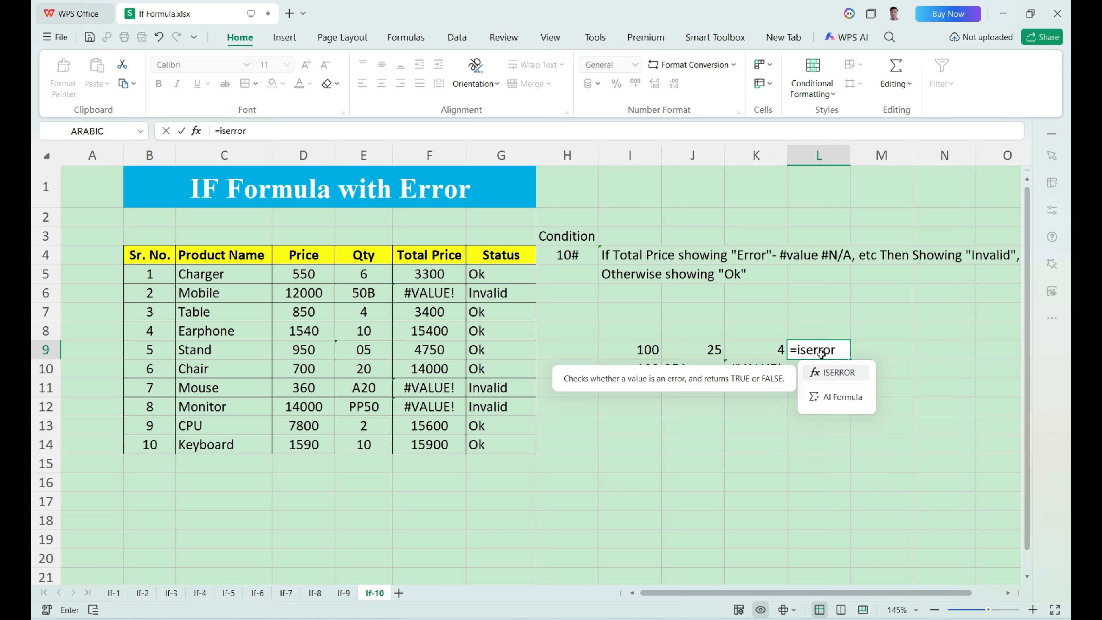
{"action": "key", "text": "Tab"}
{"action": "left_click", "coordinate": [757, 351]}
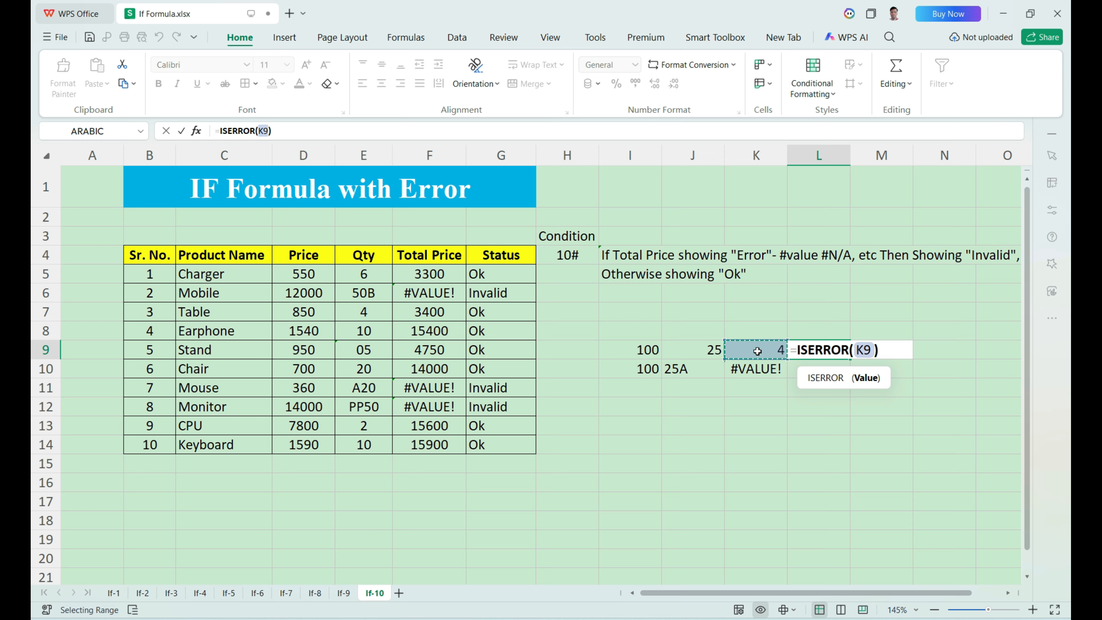
{"action": "key", "text": "Return"}
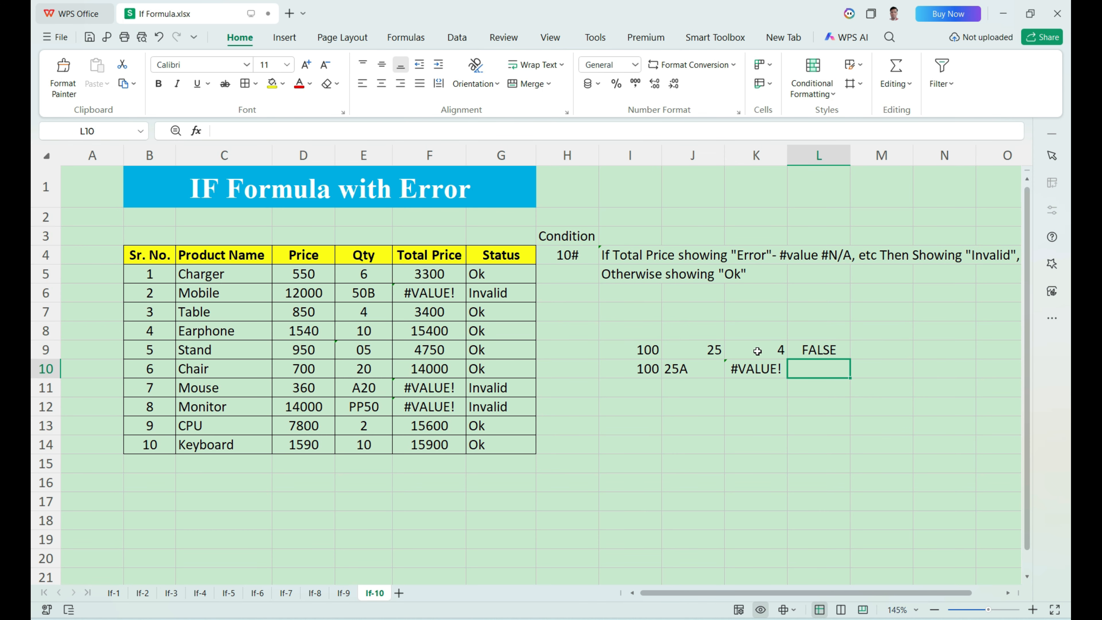
{"action": "left_click", "coordinate": [800, 349]}
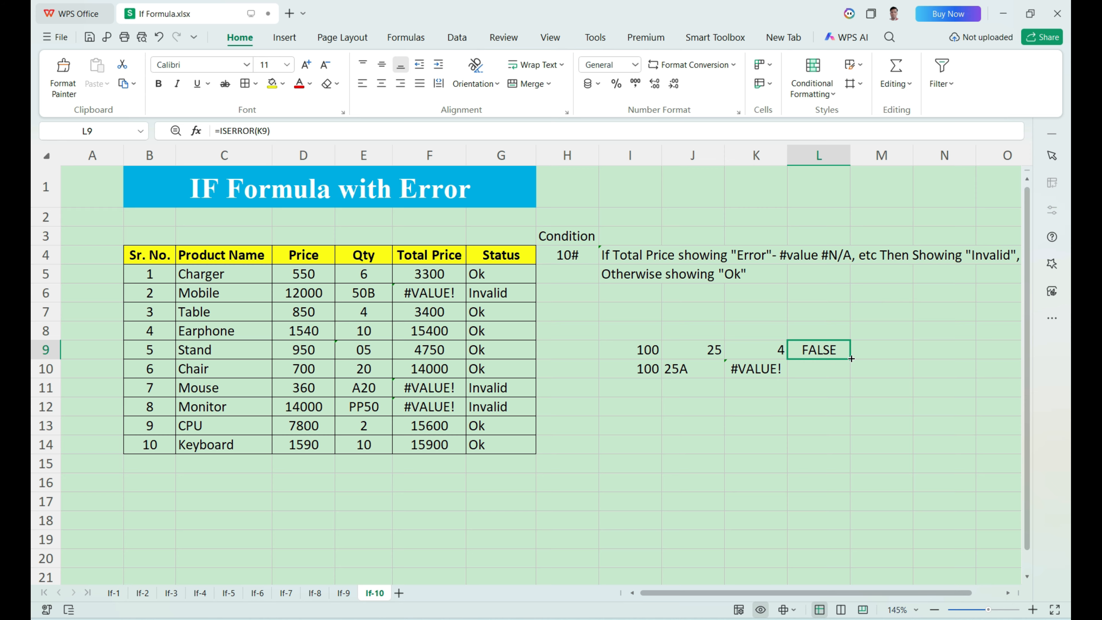
{"action": "left_click_drag", "start_coordinate": [851, 359], "coordinate": [852, 376]}
Compare the ISERROR results in L10 and L9 with the division results in K10 and K9
{"action": "left_click", "coordinate": [794, 369]}
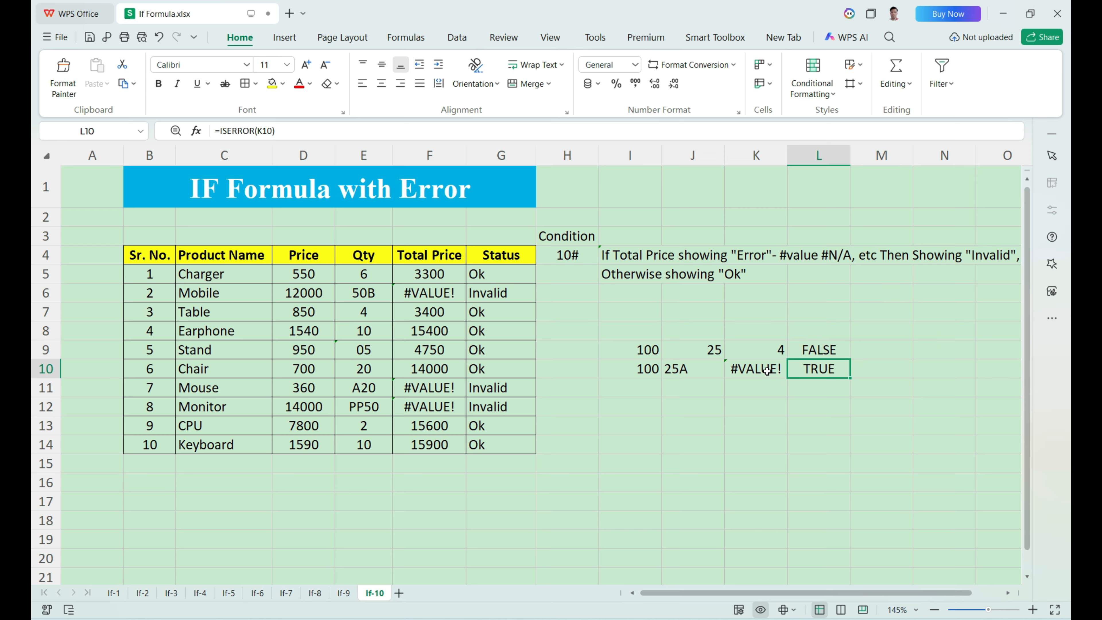
{"action": "left_click", "coordinate": [767, 371]}
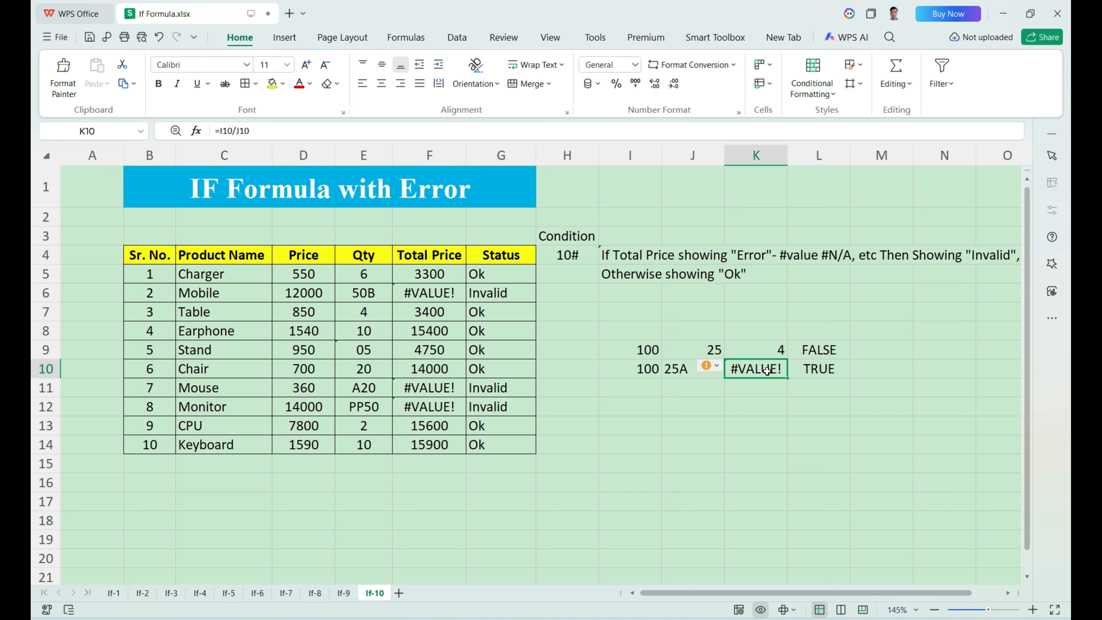
{"action": "left_click", "coordinate": [799, 372]}
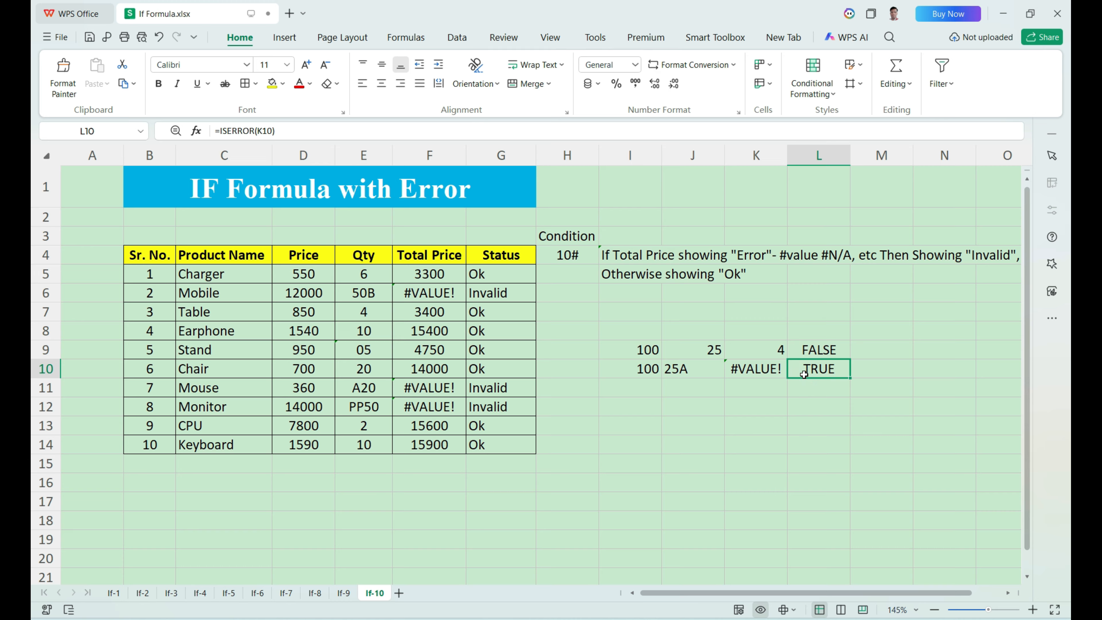
{"action": "left_click", "coordinate": [772, 355]}
{"action": "left_click", "coordinate": [802, 353]}
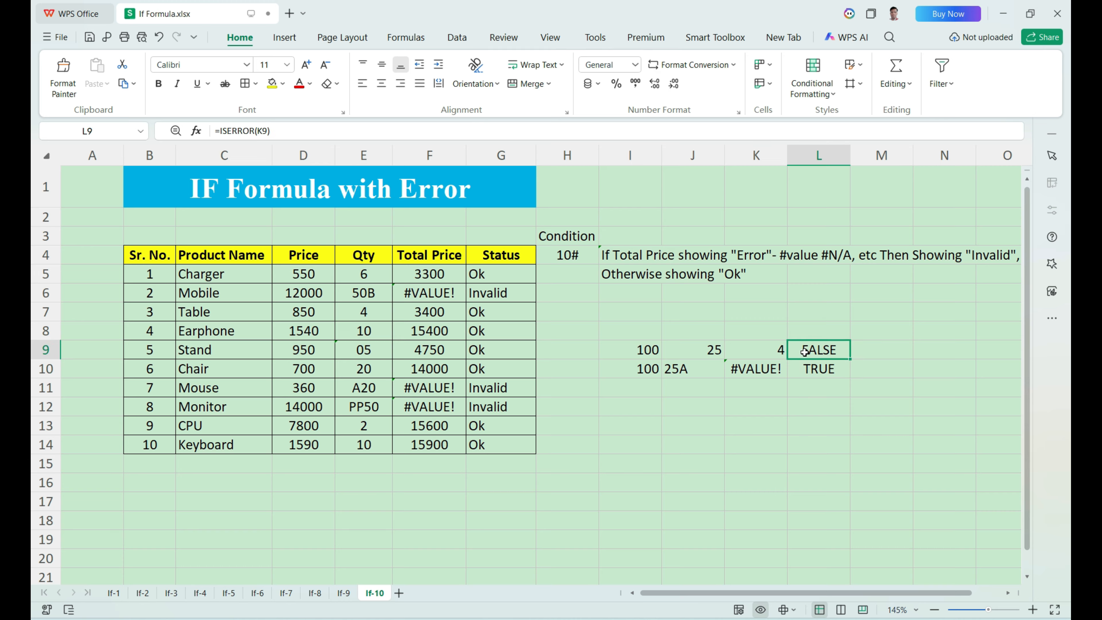
Review the Status range G5:G14, checking G6 against the Total Price in F6 and the statuses in G7:G10
{"action": "left_click_drag", "start_coordinate": [507, 274], "coordinate": [506, 443]}
{"action": "left_click", "coordinate": [462, 295]}
{"action": "left_click", "coordinate": [480, 292]}
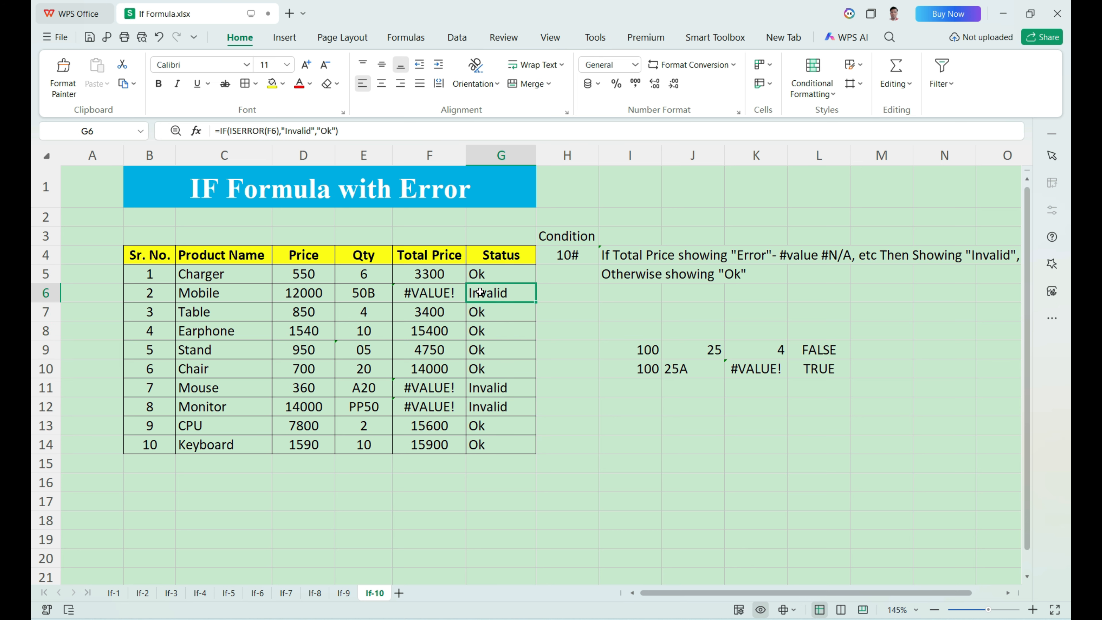
{"action": "left_click", "coordinate": [446, 293]}
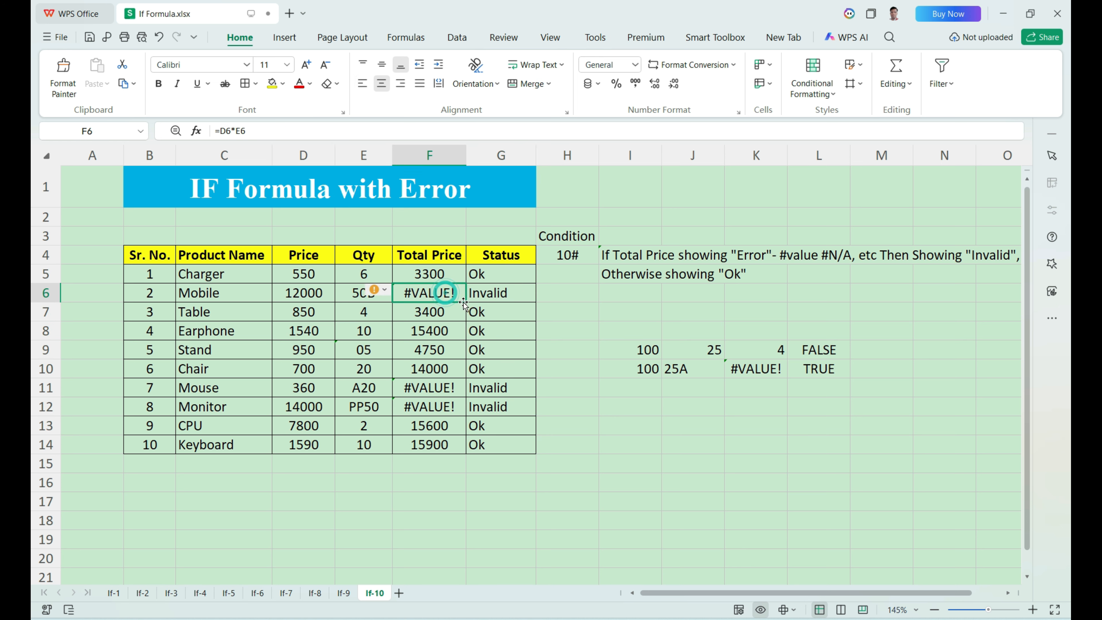
{"action": "left_click", "coordinate": [512, 294]}
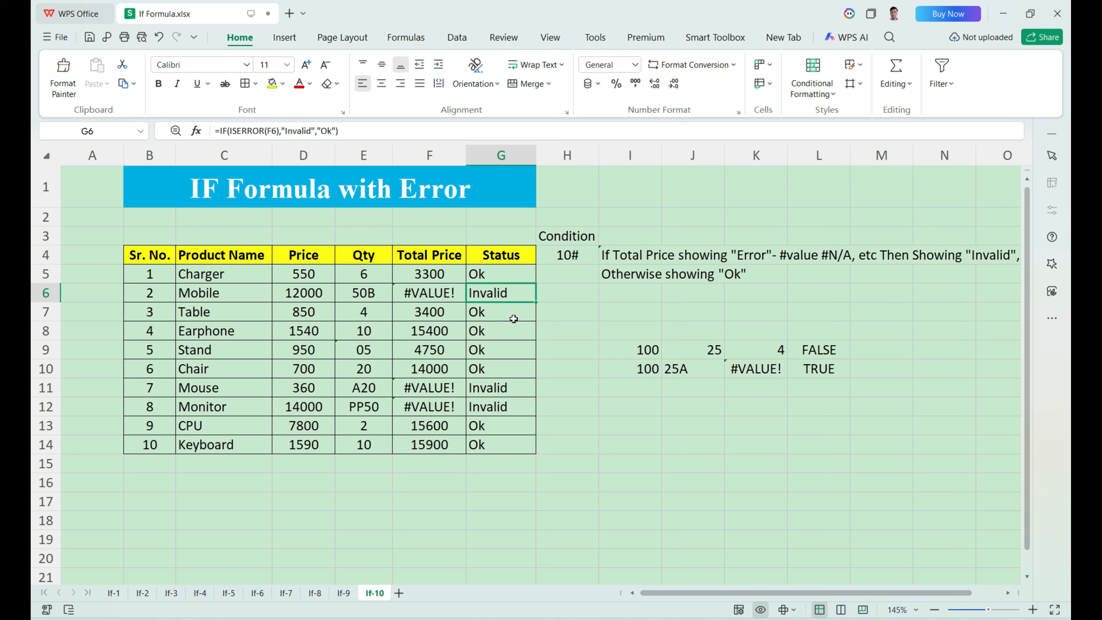
{"action": "left_click_drag", "start_coordinate": [480, 311], "coordinate": [484, 363]}
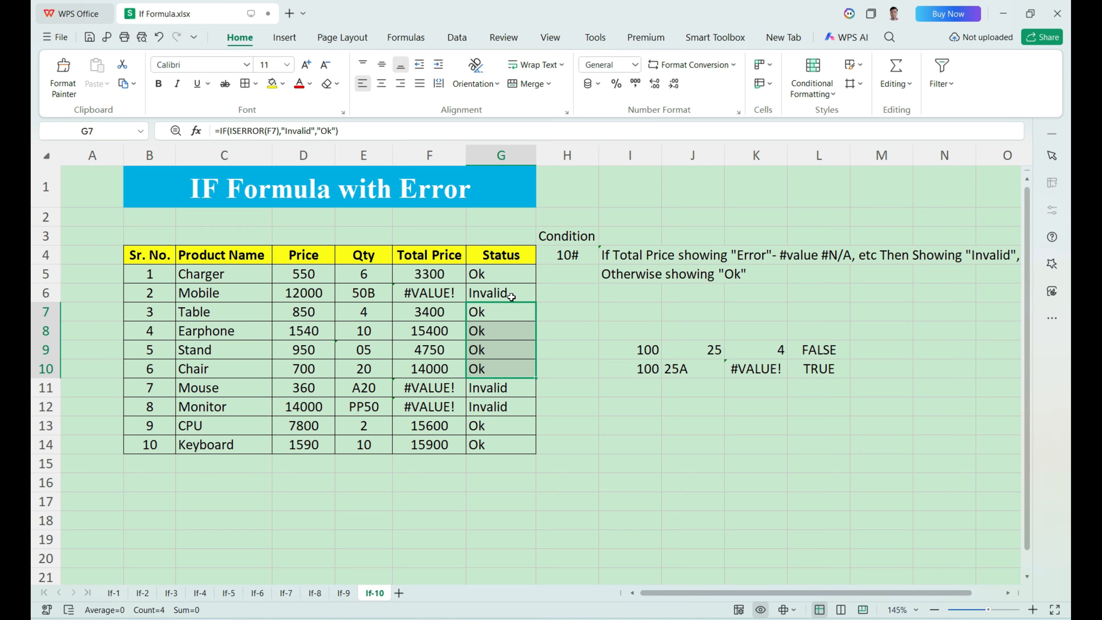